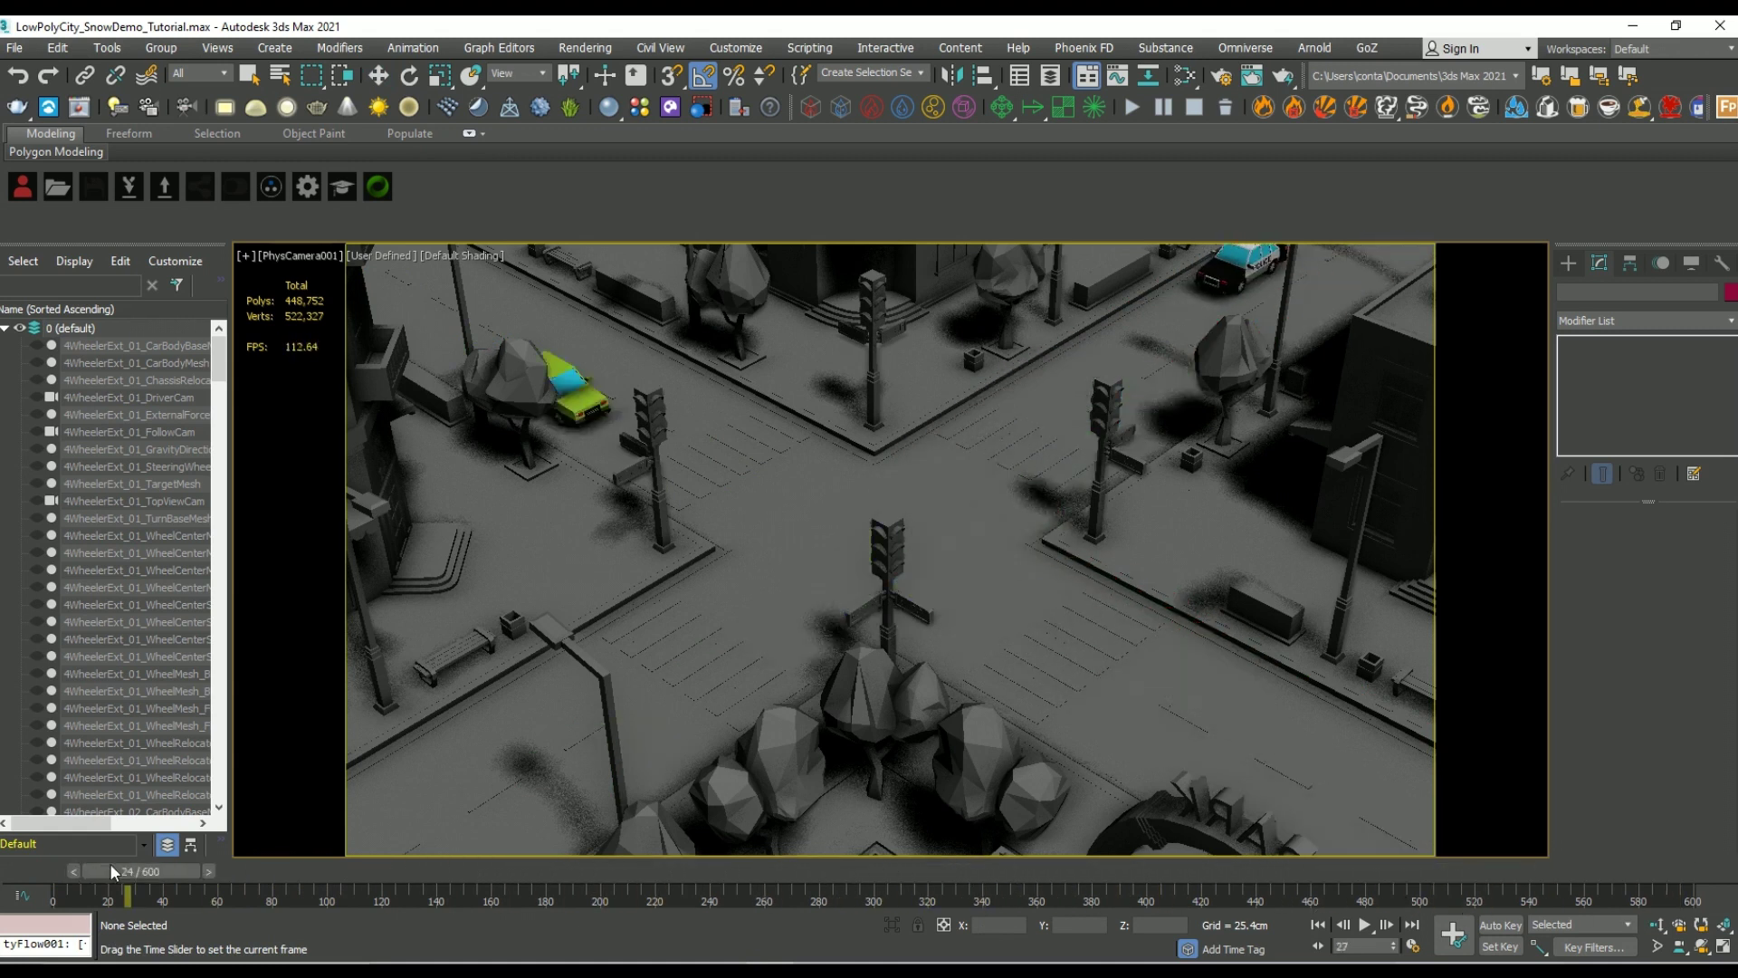
Step: Create a tyFlow object on the ground near the street corner and open its editor
click(1569, 263)
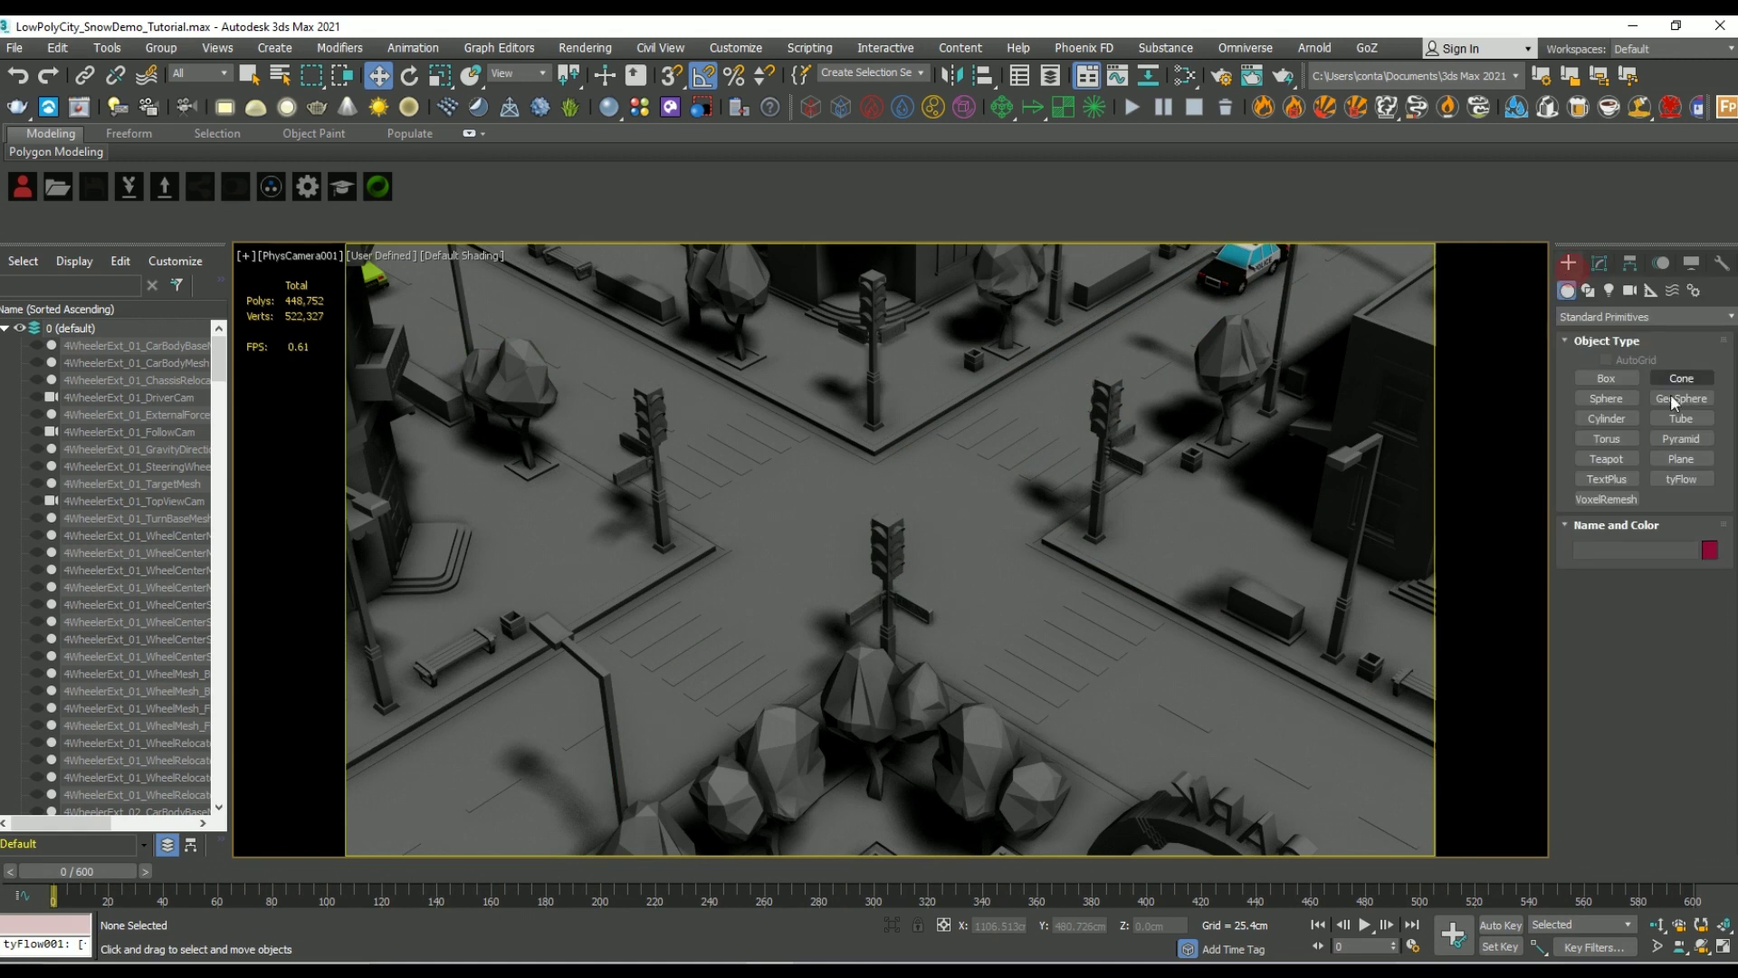
click(1682, 479)
drag(1209, 692, 1272, 697)
click(1600, 263)
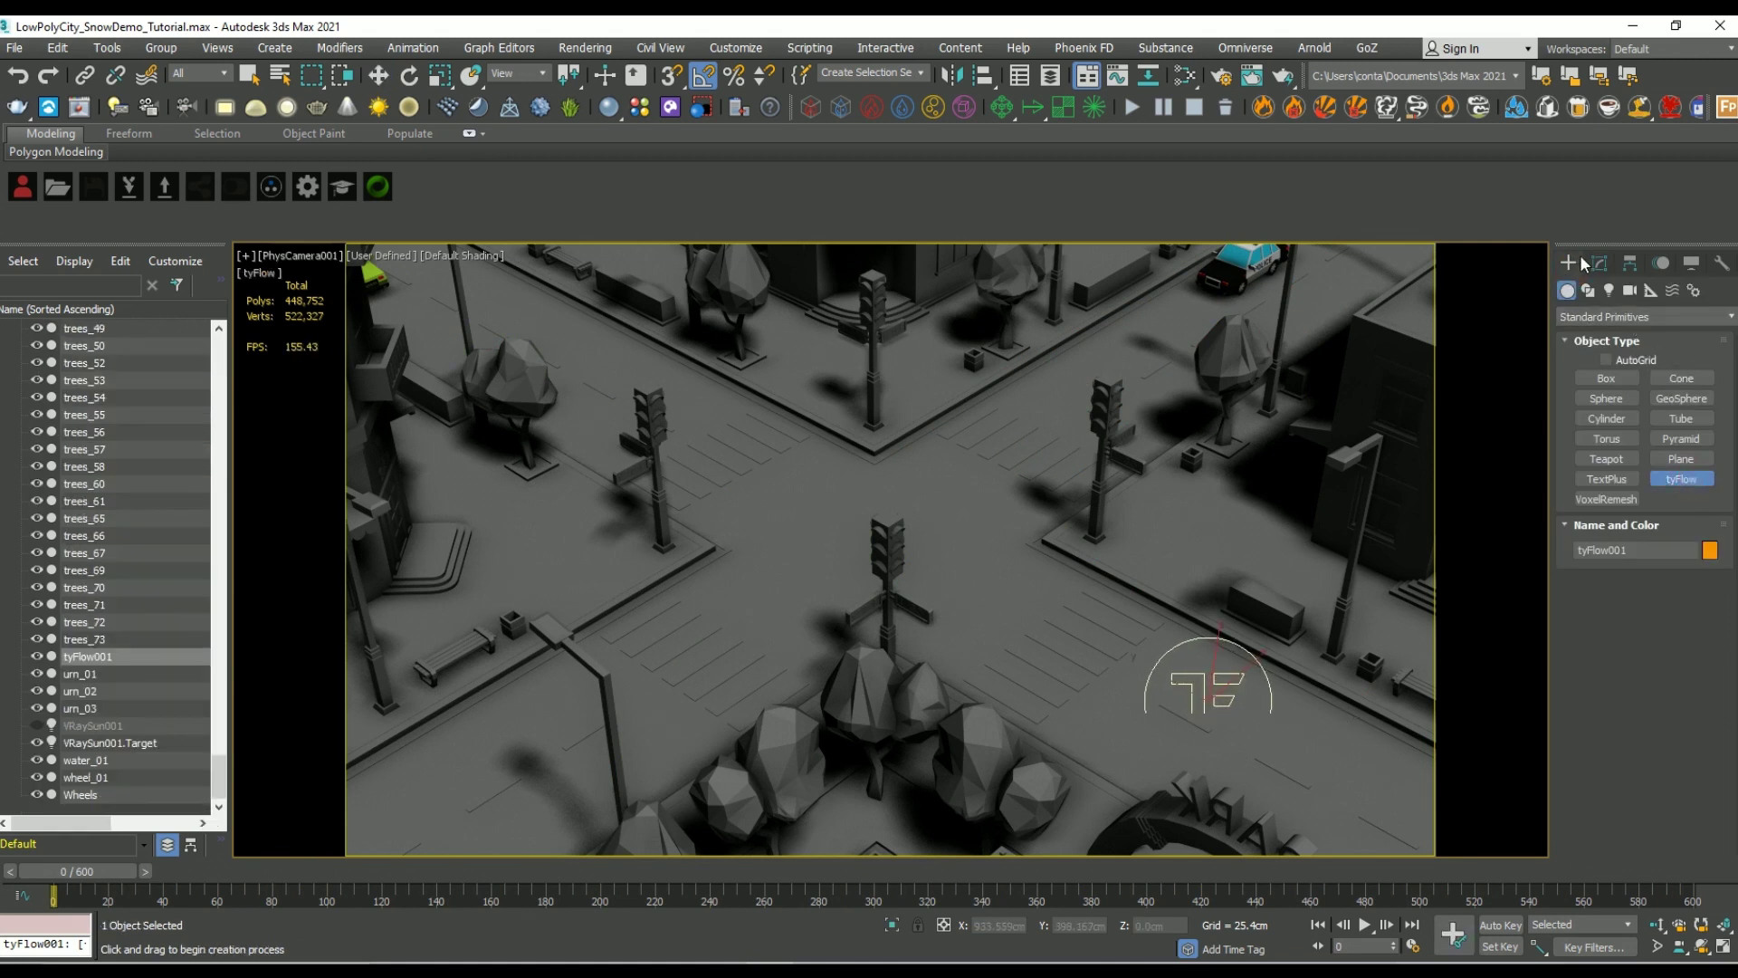
click(1632, 563)
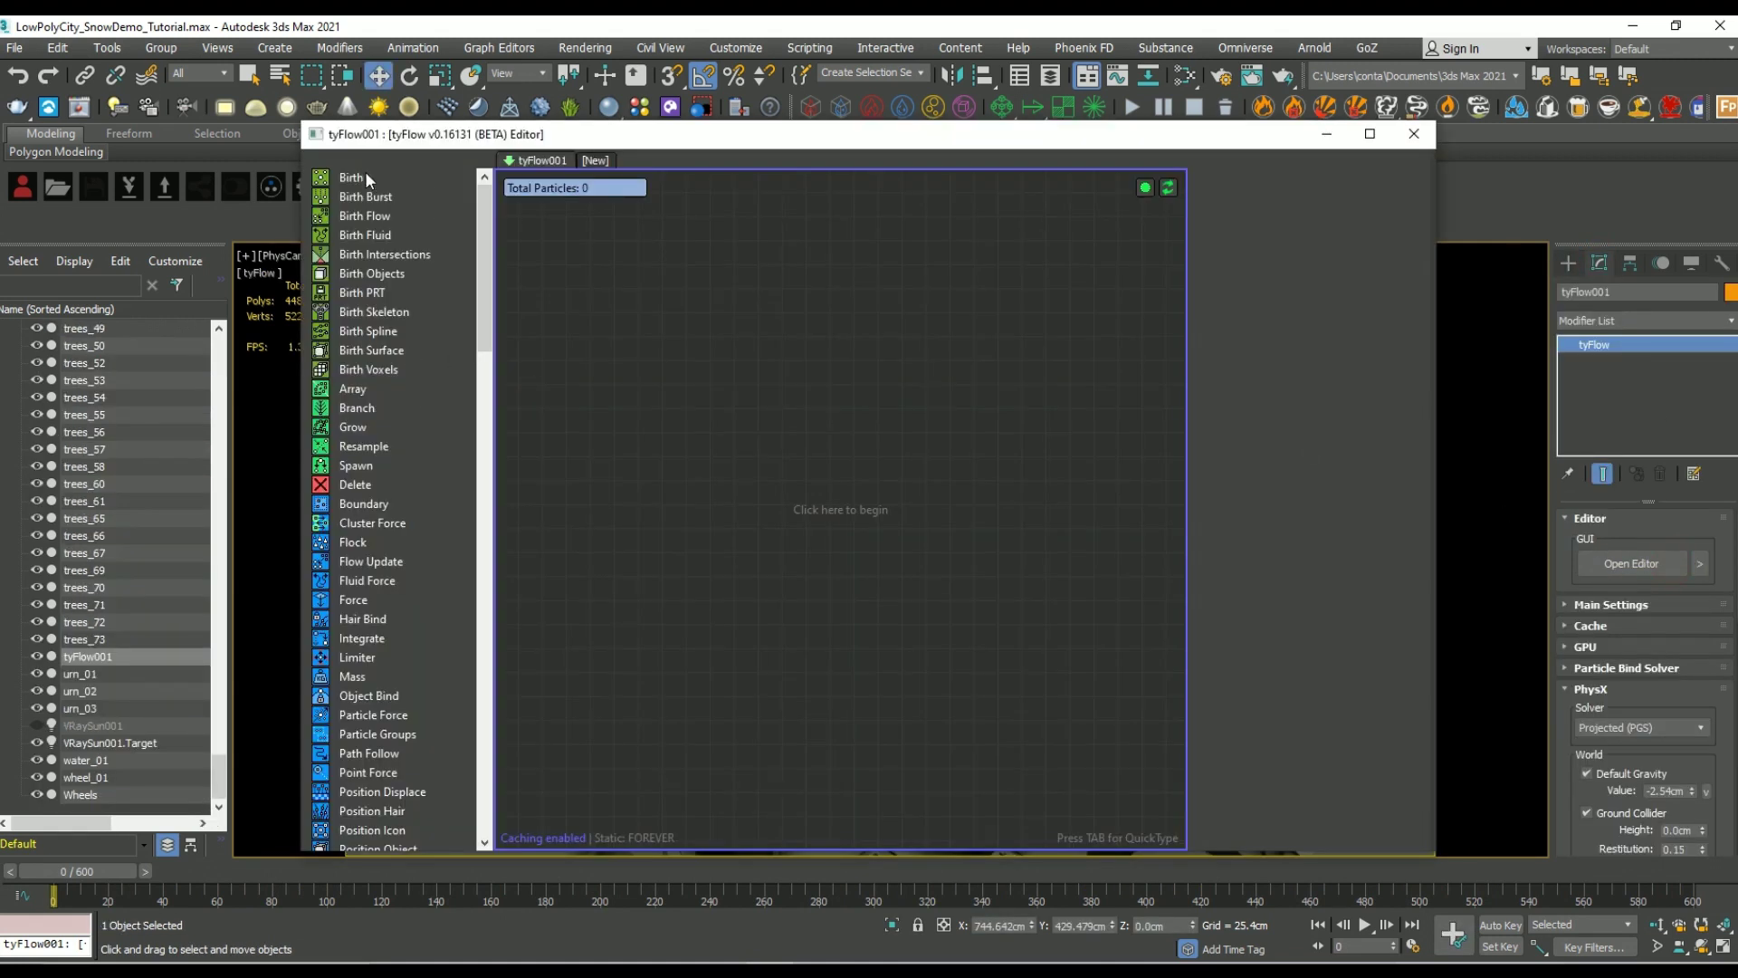
Step: Start a new event with a Birth operator ending at frame 0 and set its Display type to Ticks
drag(369, 180, 615, 255)
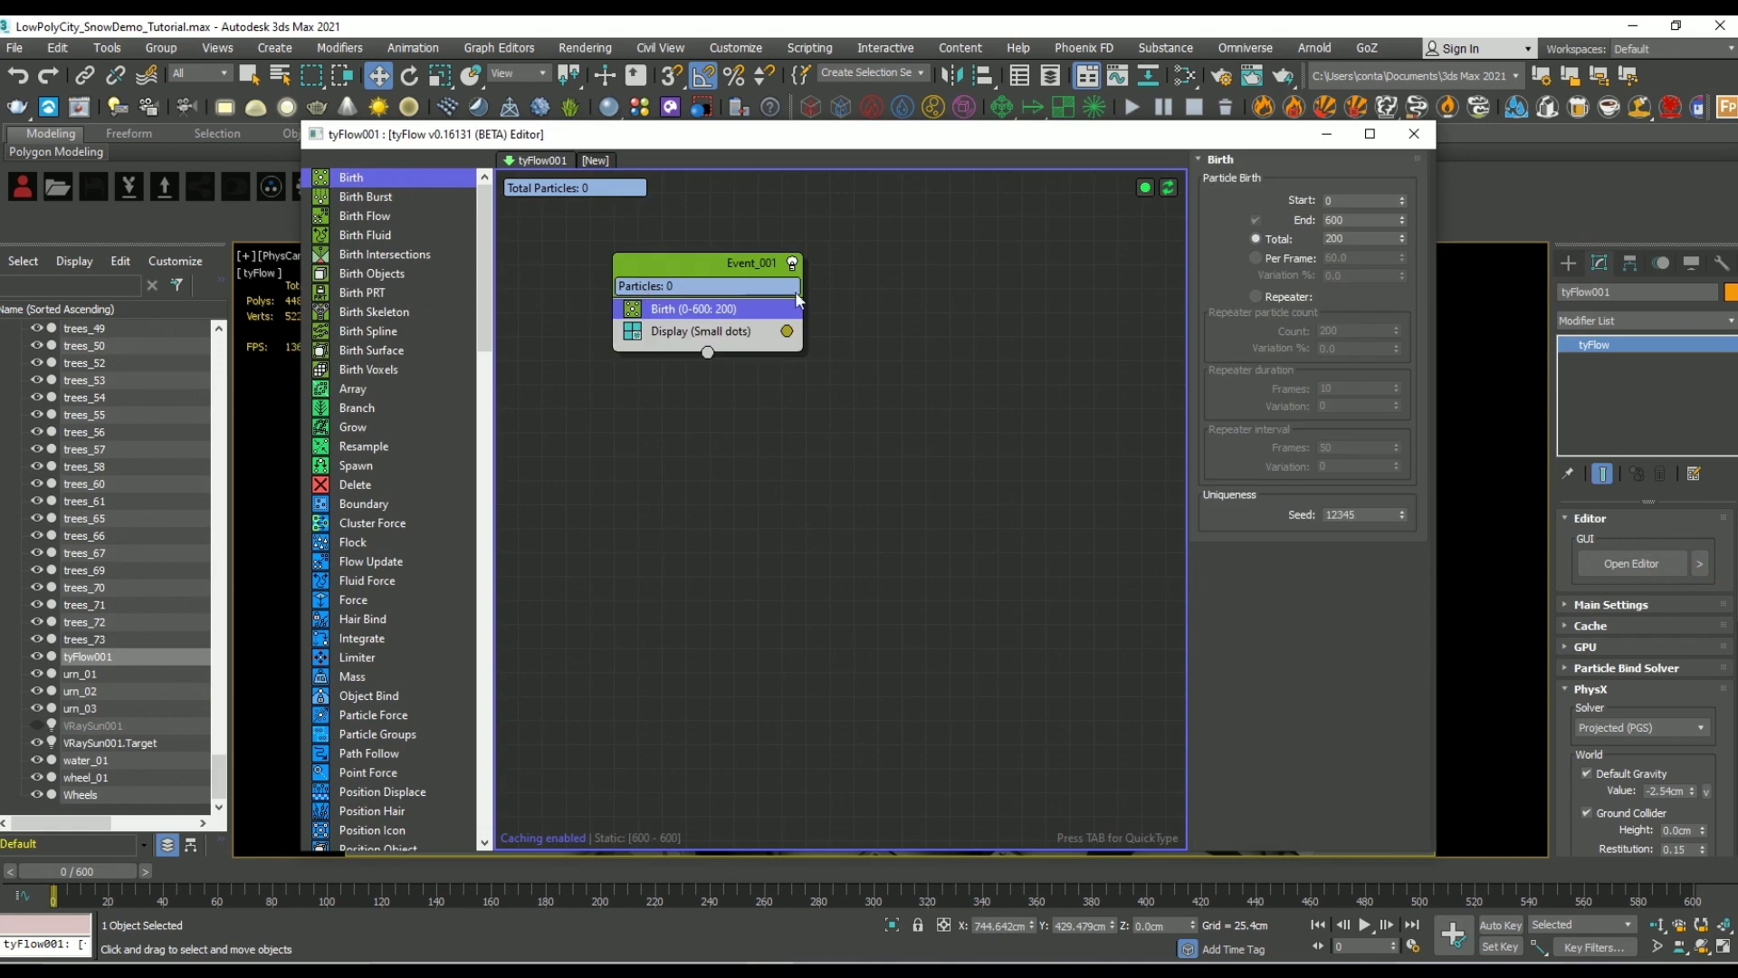
right_click(1401, 220)
click(722, 329)
click(1327, 200)
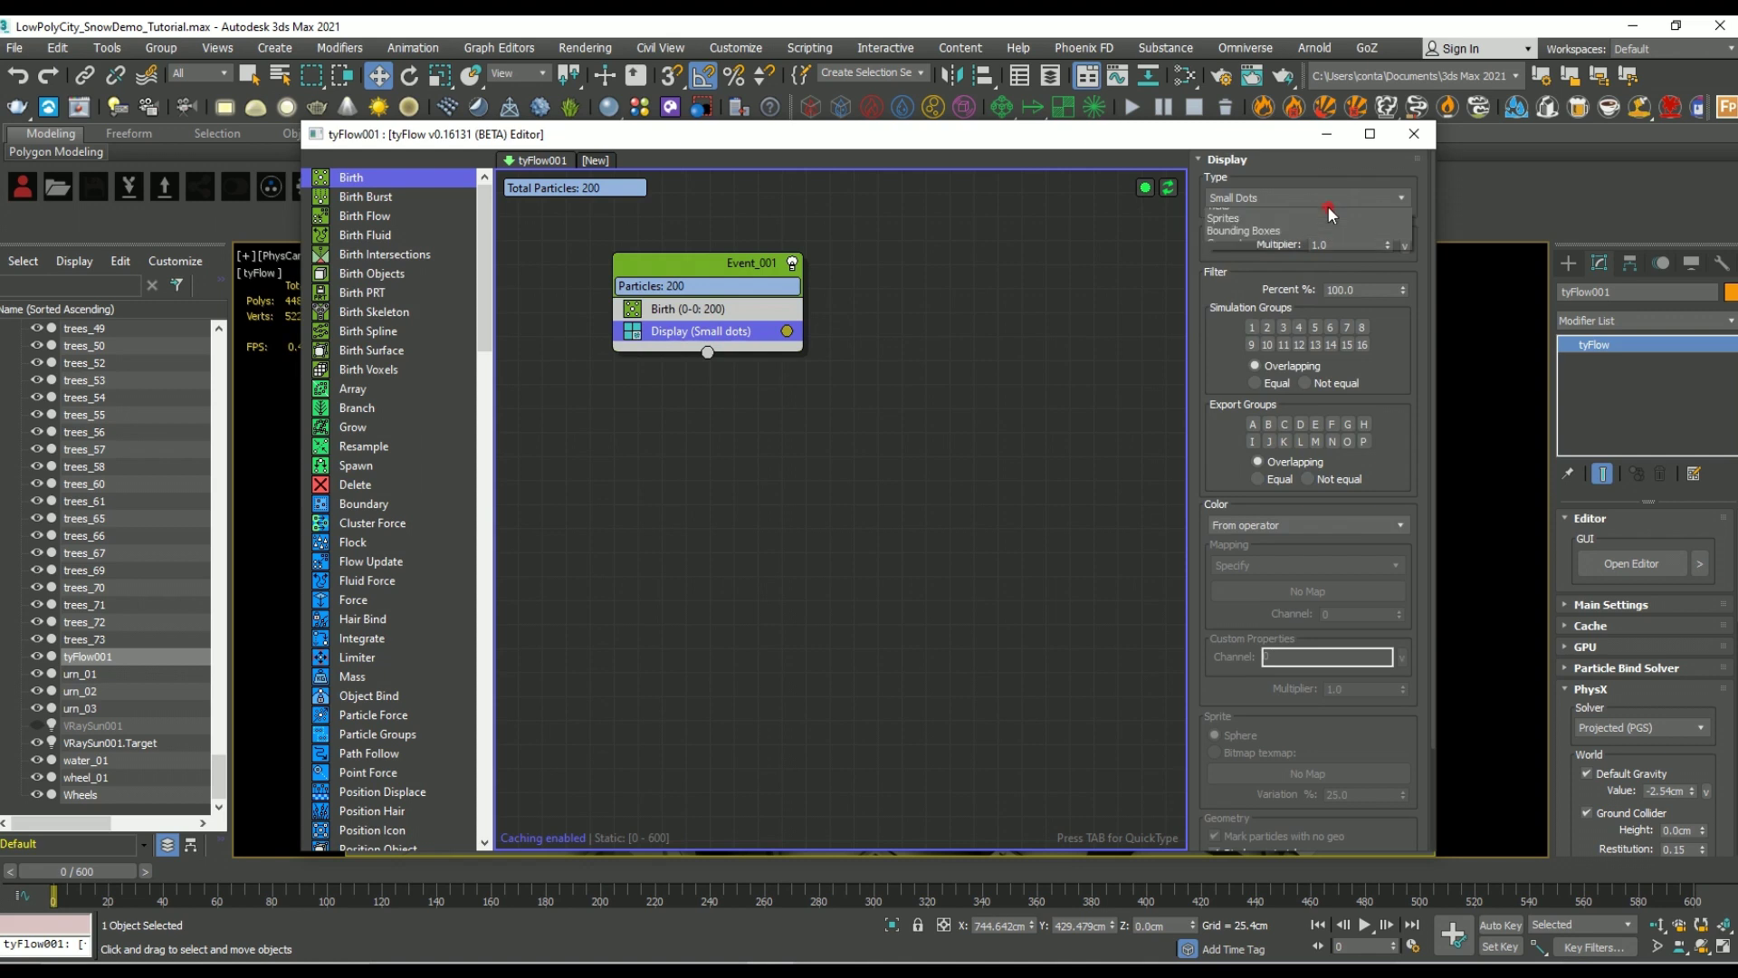
click(1237, 254)
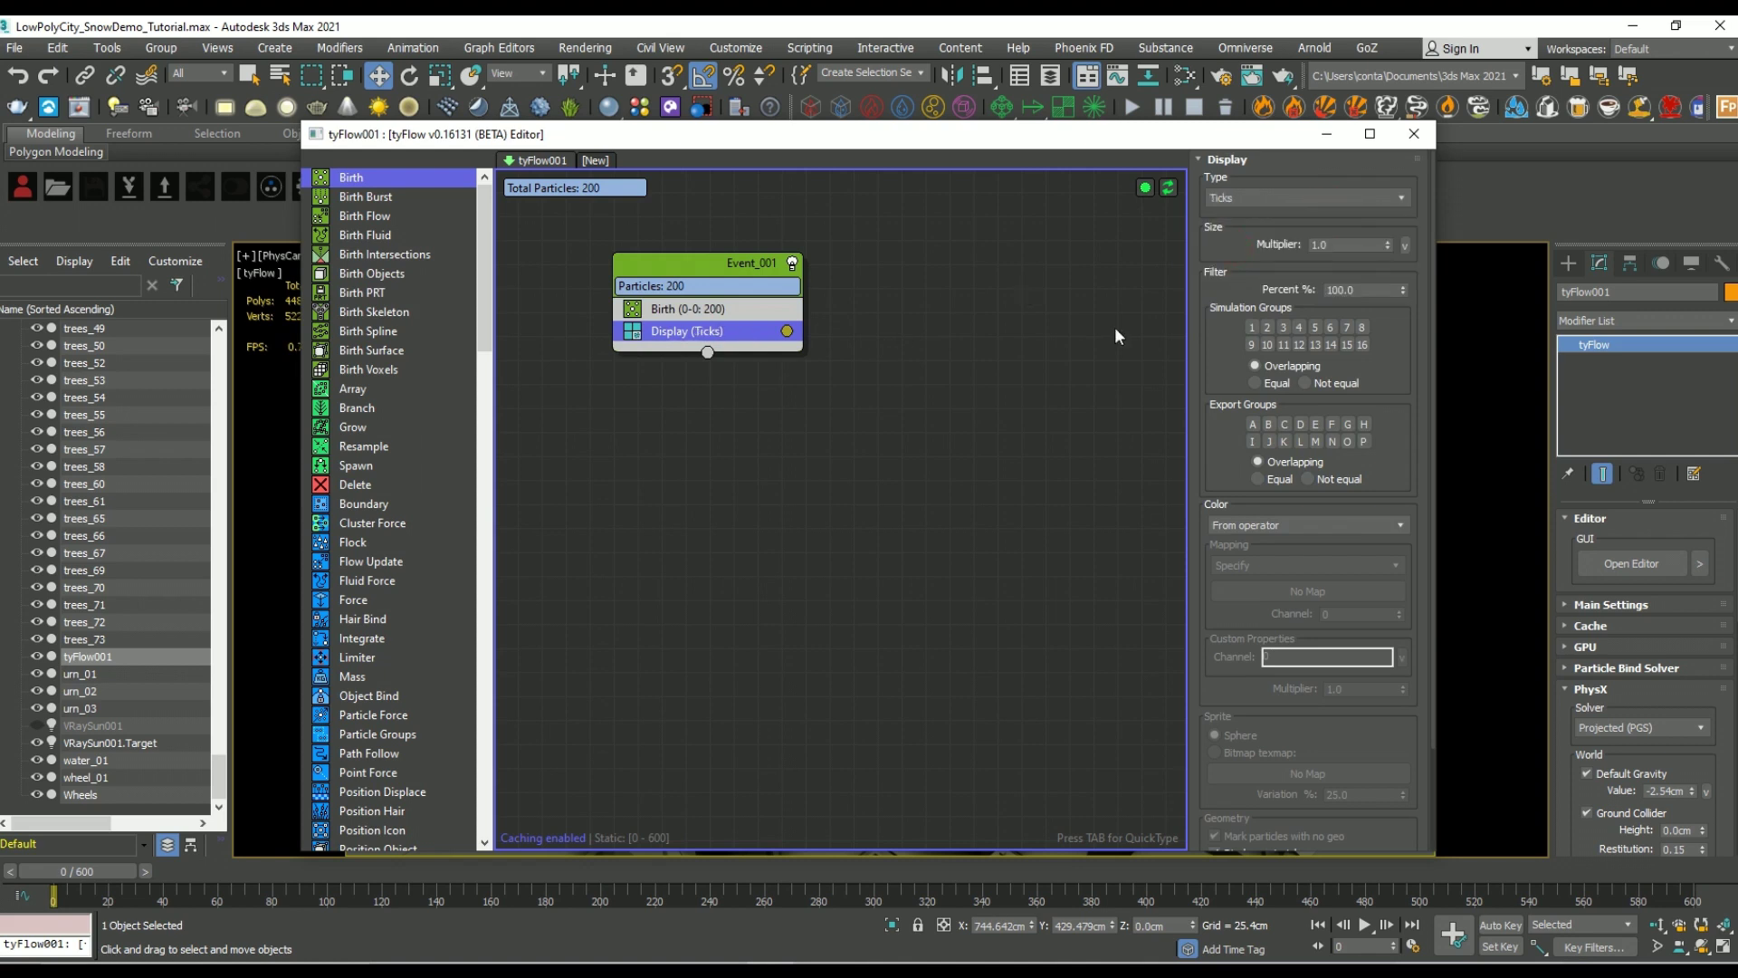
Step: Insert a Position Raycast operator directly after the Birth operator in the event
click(735, 308)
key(Tab)
text(position)
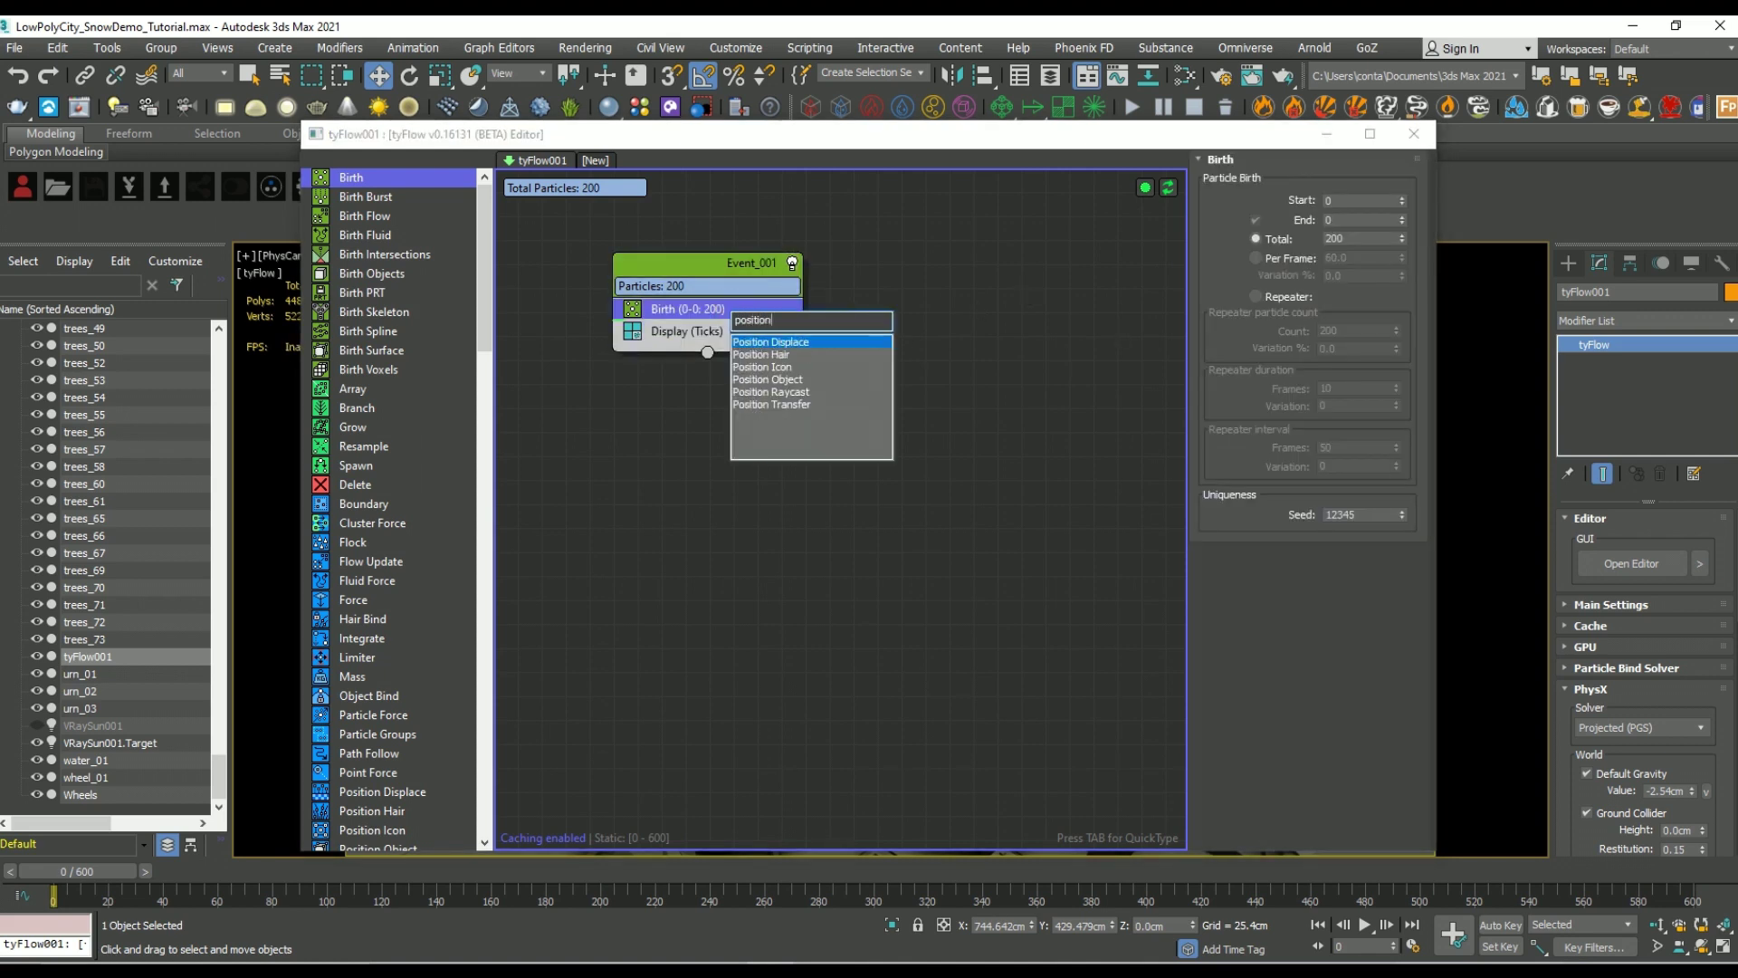
text( r)
key(Return)
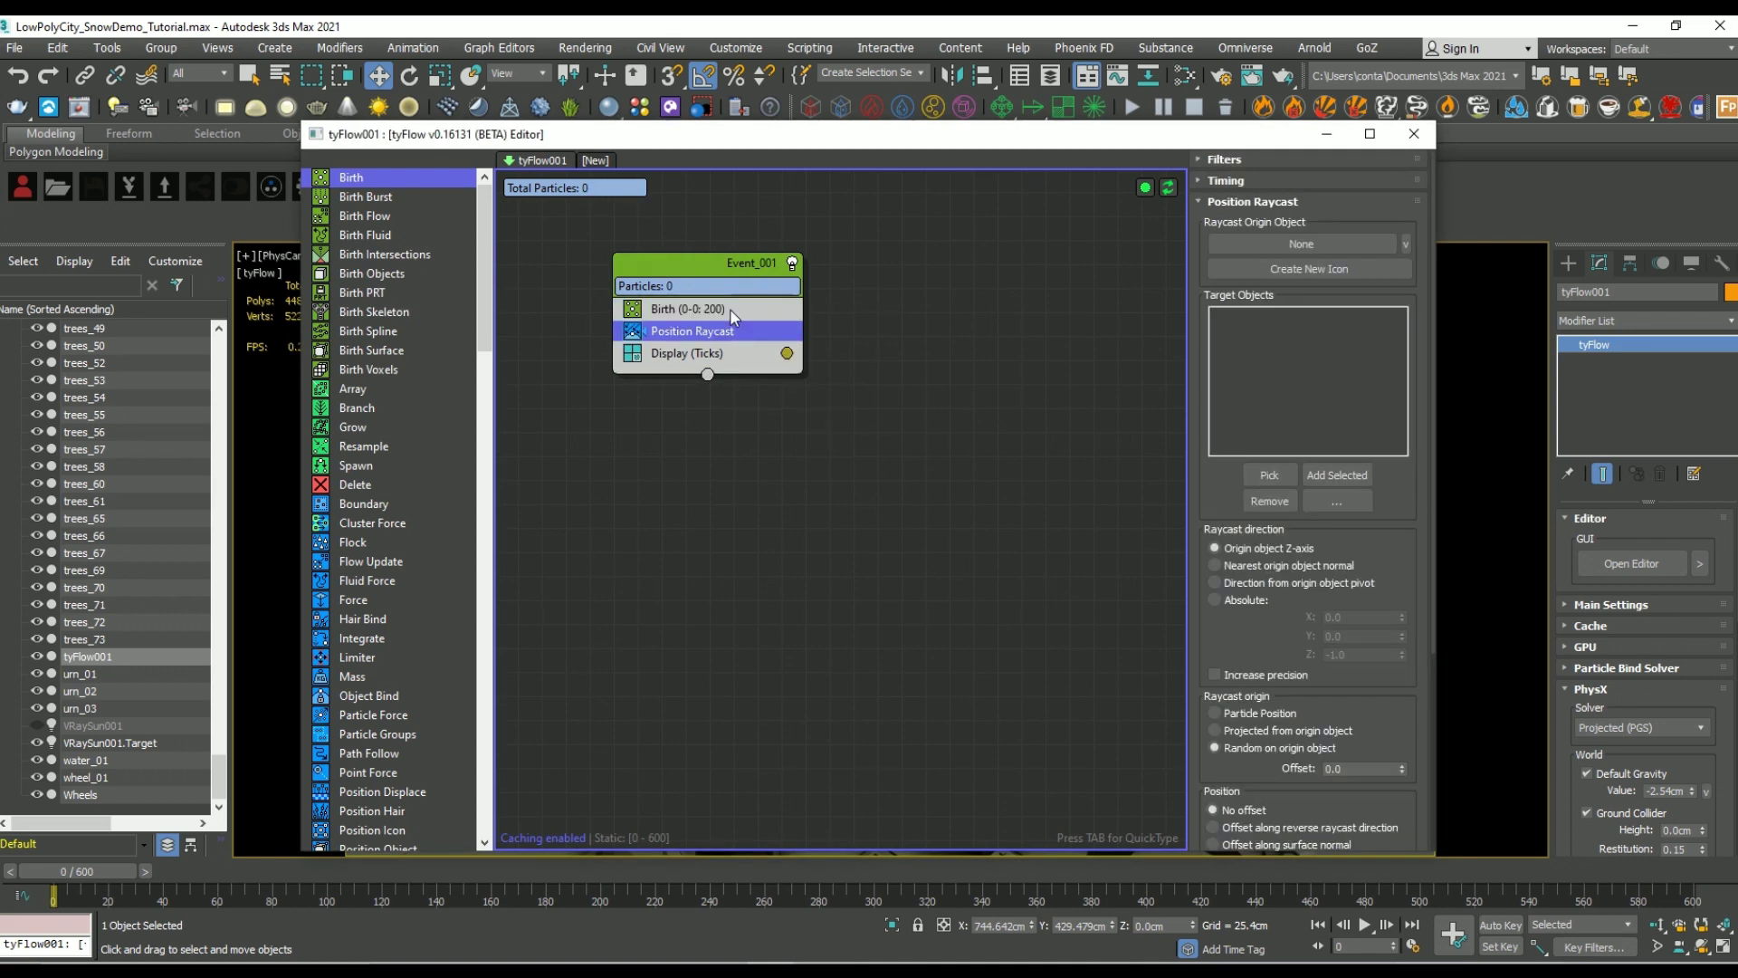
Step: Select the GEO city group and add its objects as targets of the Position Raycast operator
drag(1169, 143, 1079, 688)
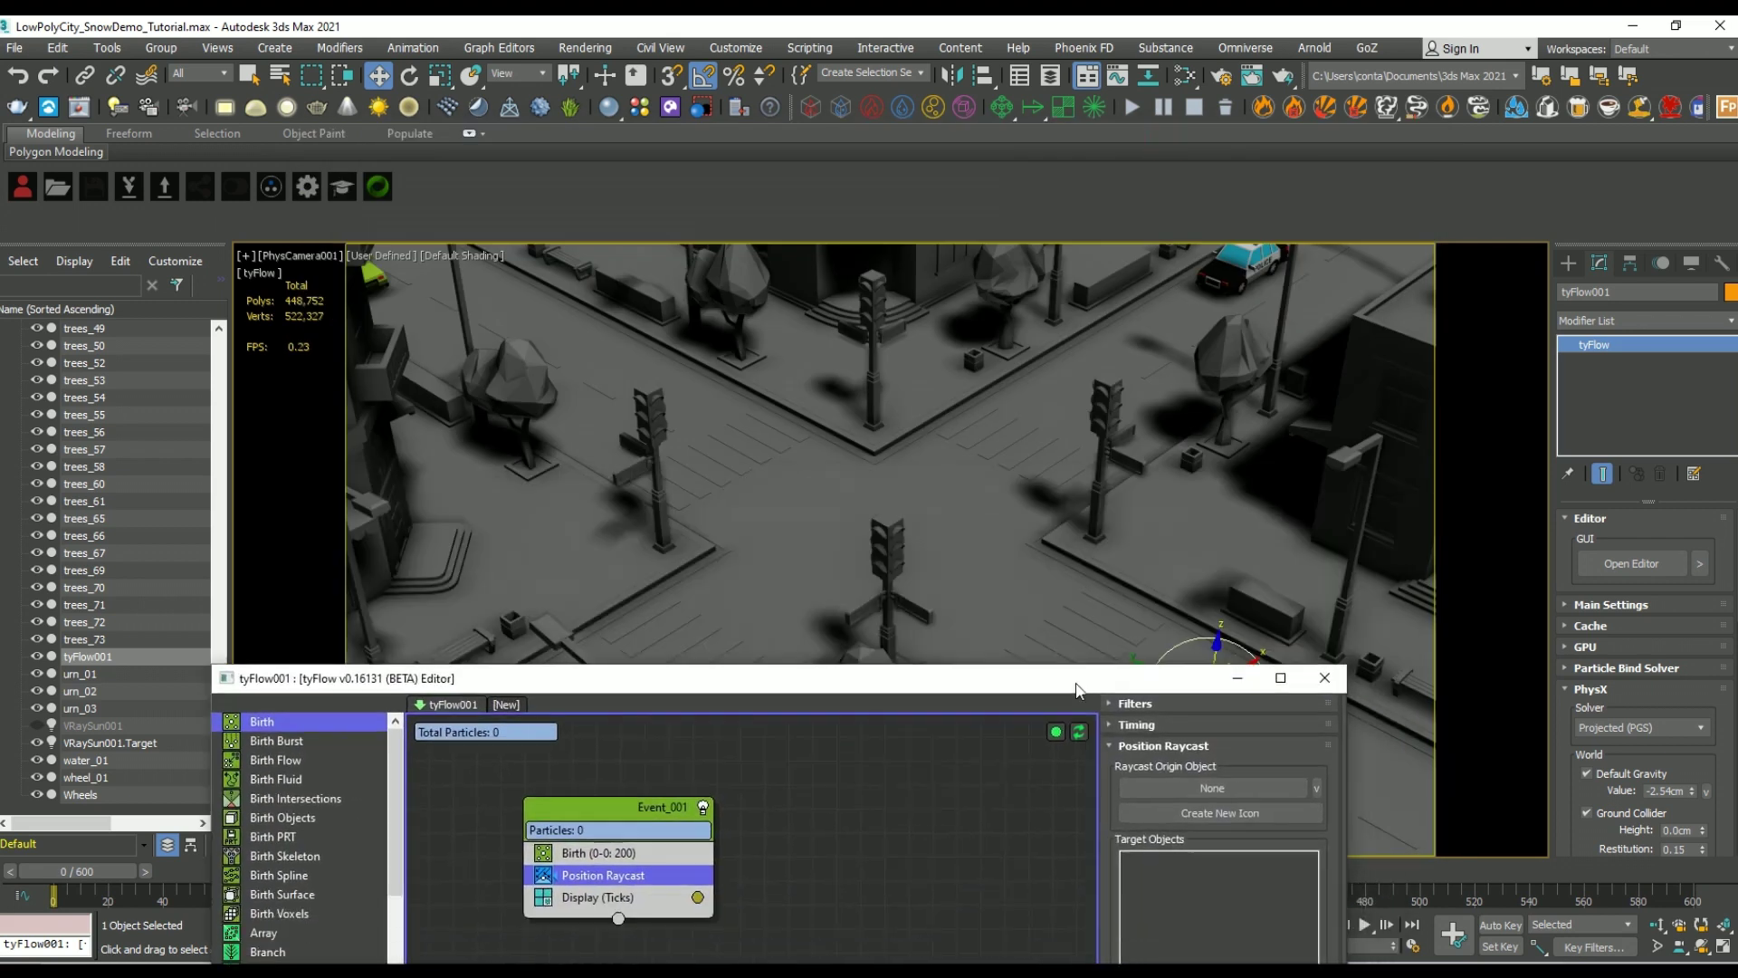
click(890, 498)
drag(910, 686, 908, 148)
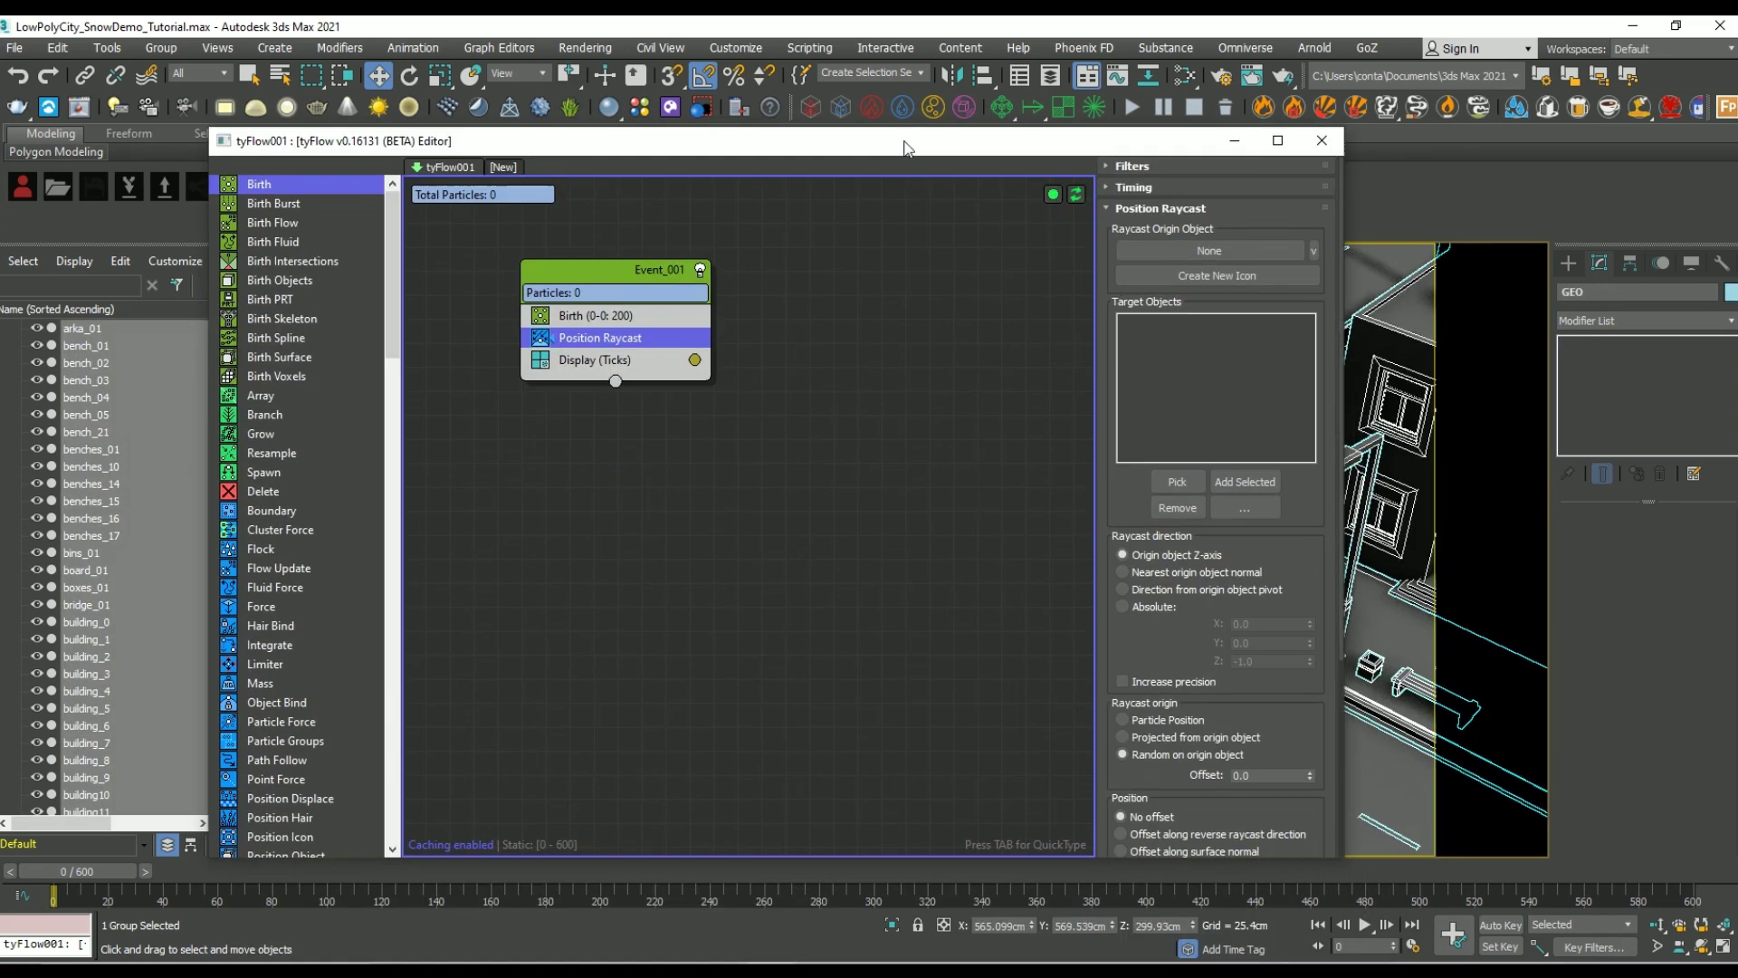
click(1264, 481)
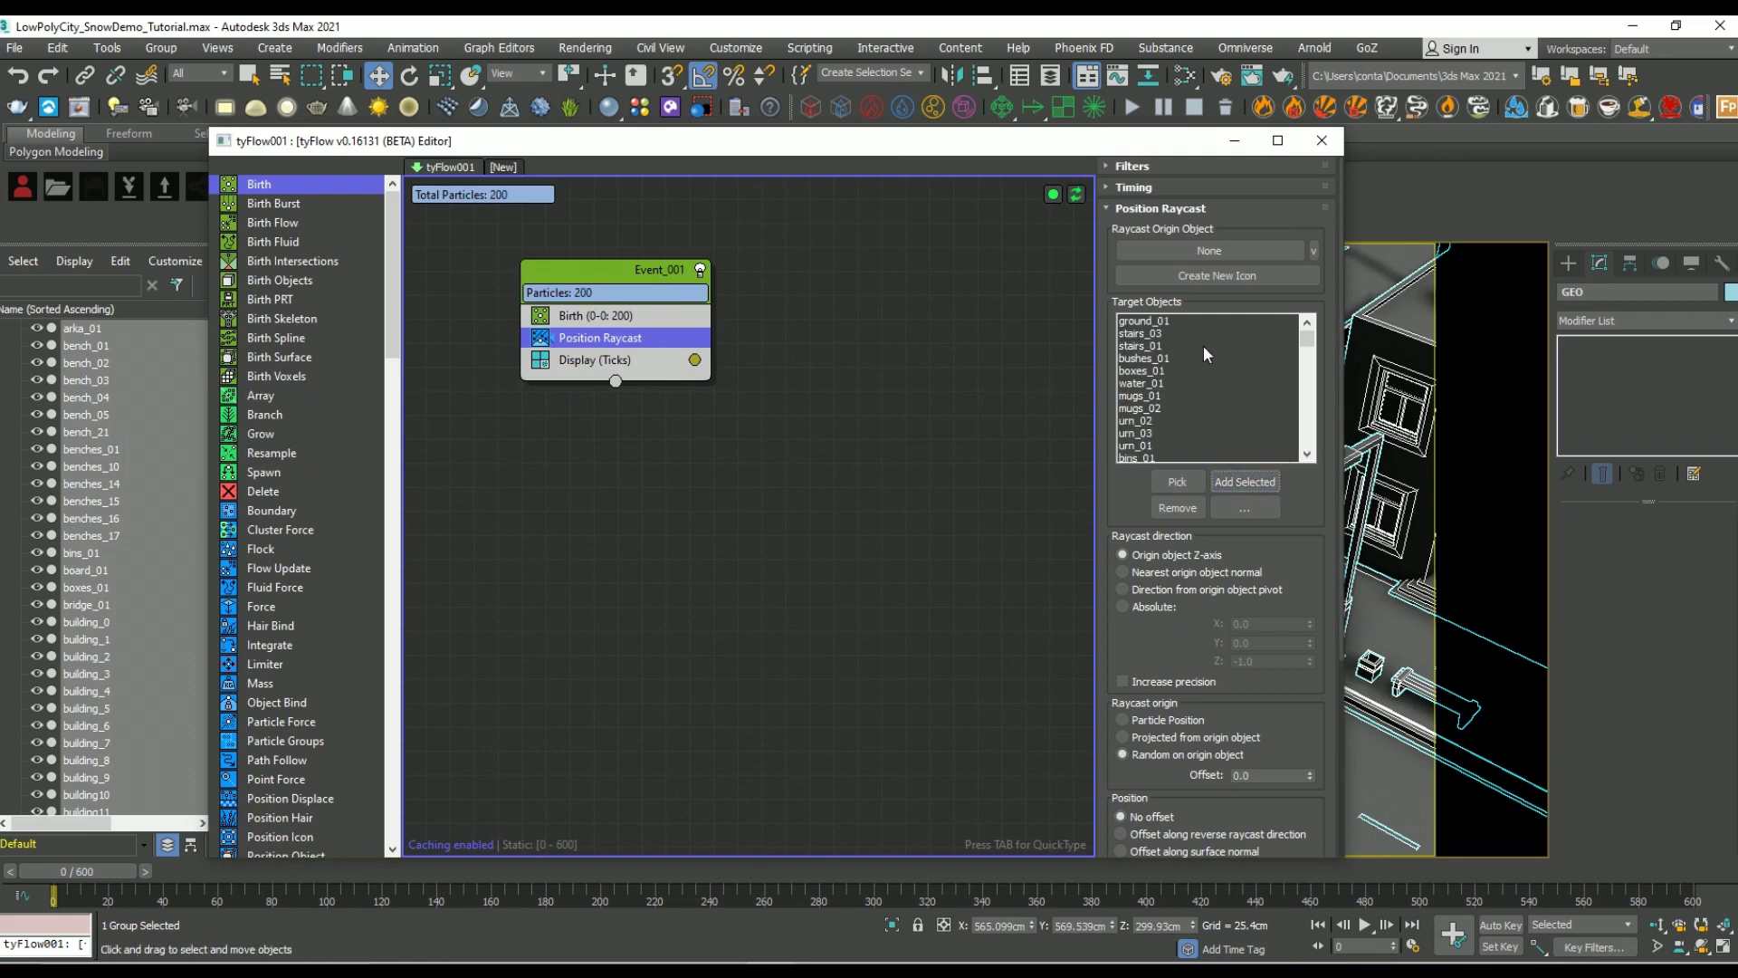
Step: Create a new icon as the raycast origin object and raise it to about 97 cm, above the trees
click(1209, 276)
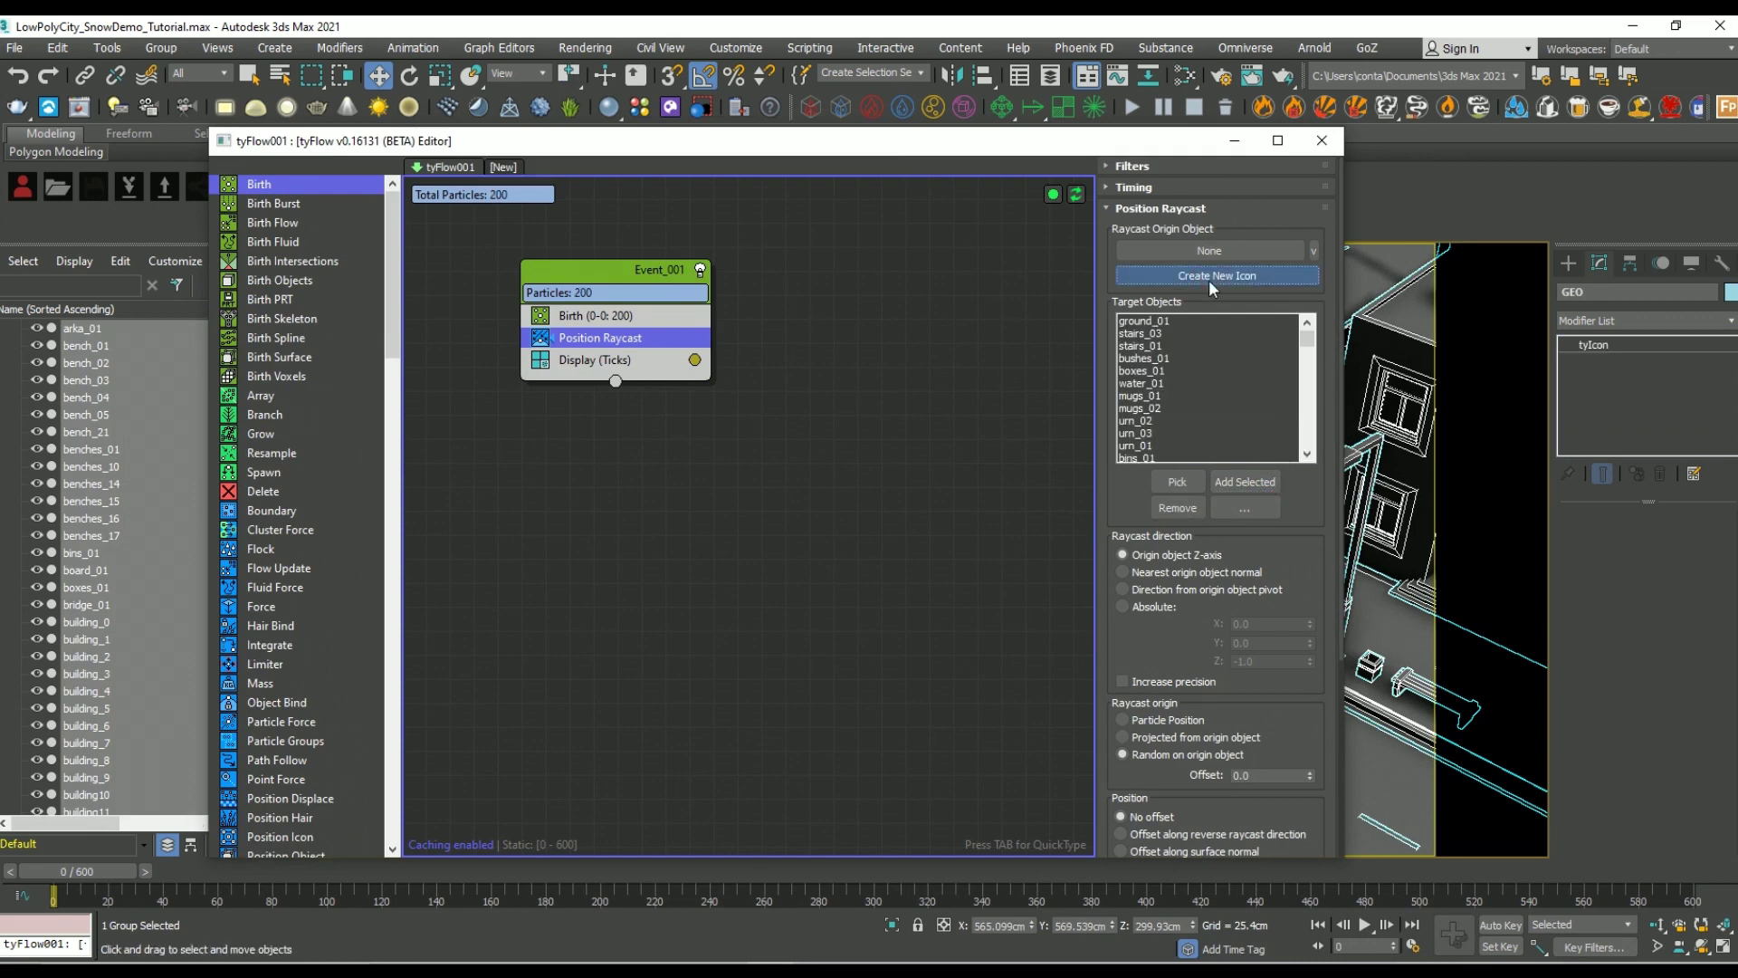
click(1322, 140)
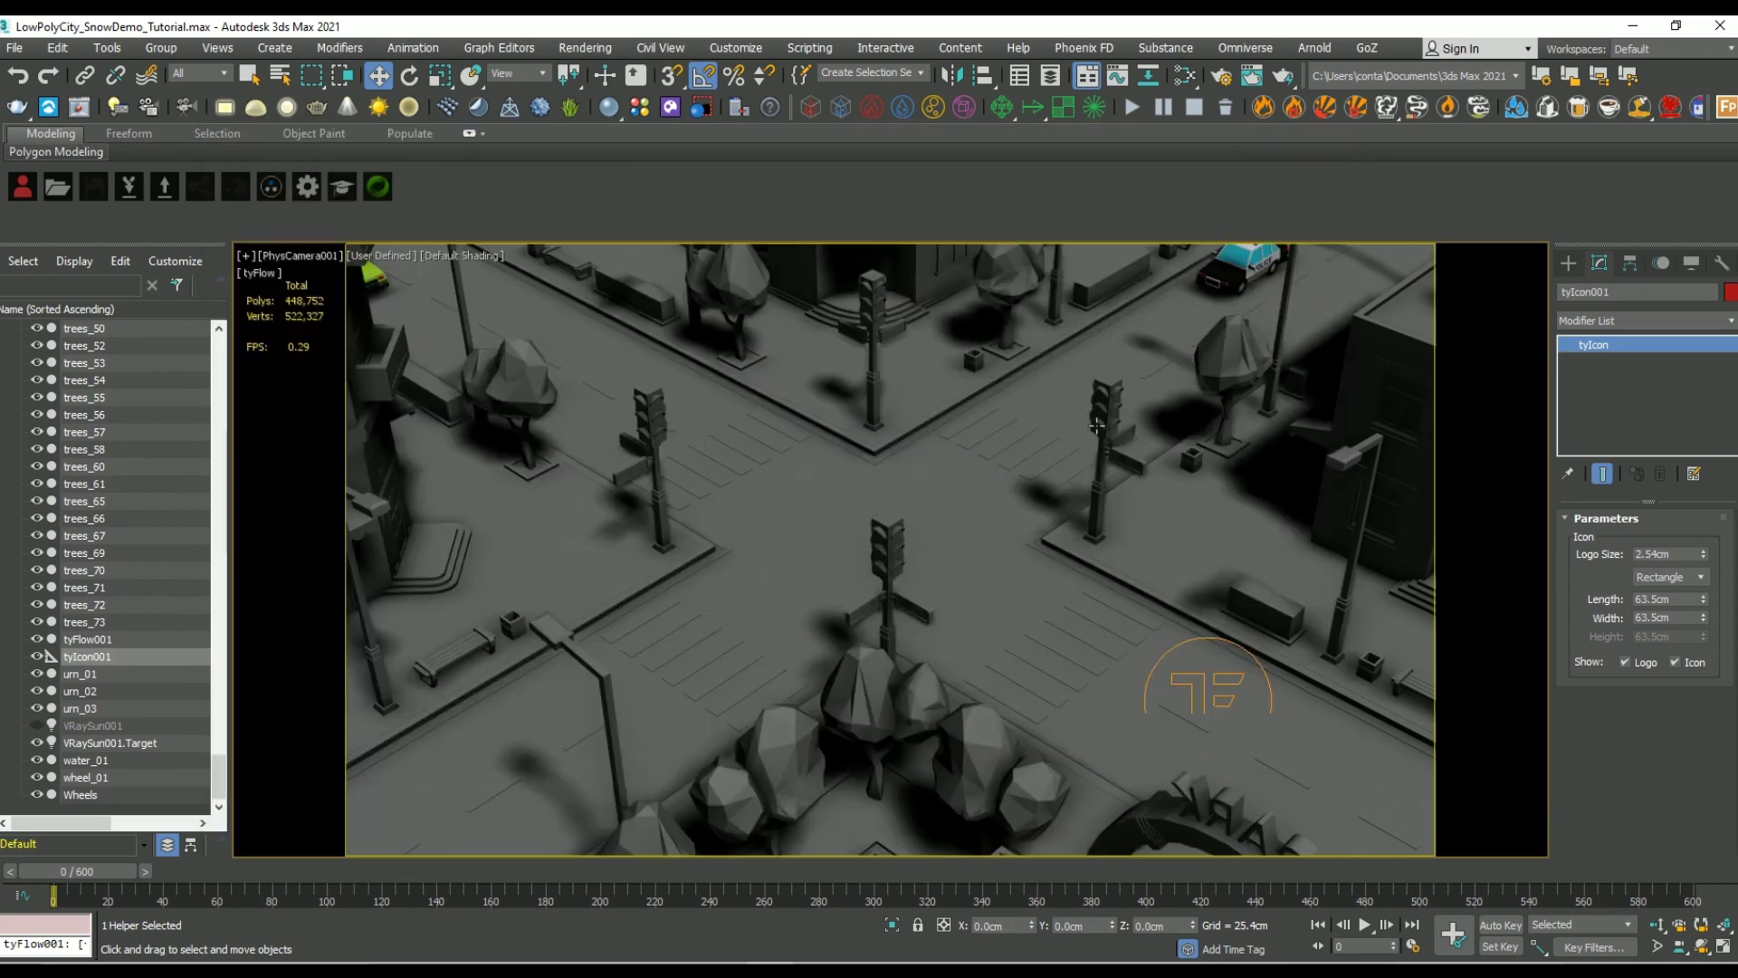
key(p)
key(z)
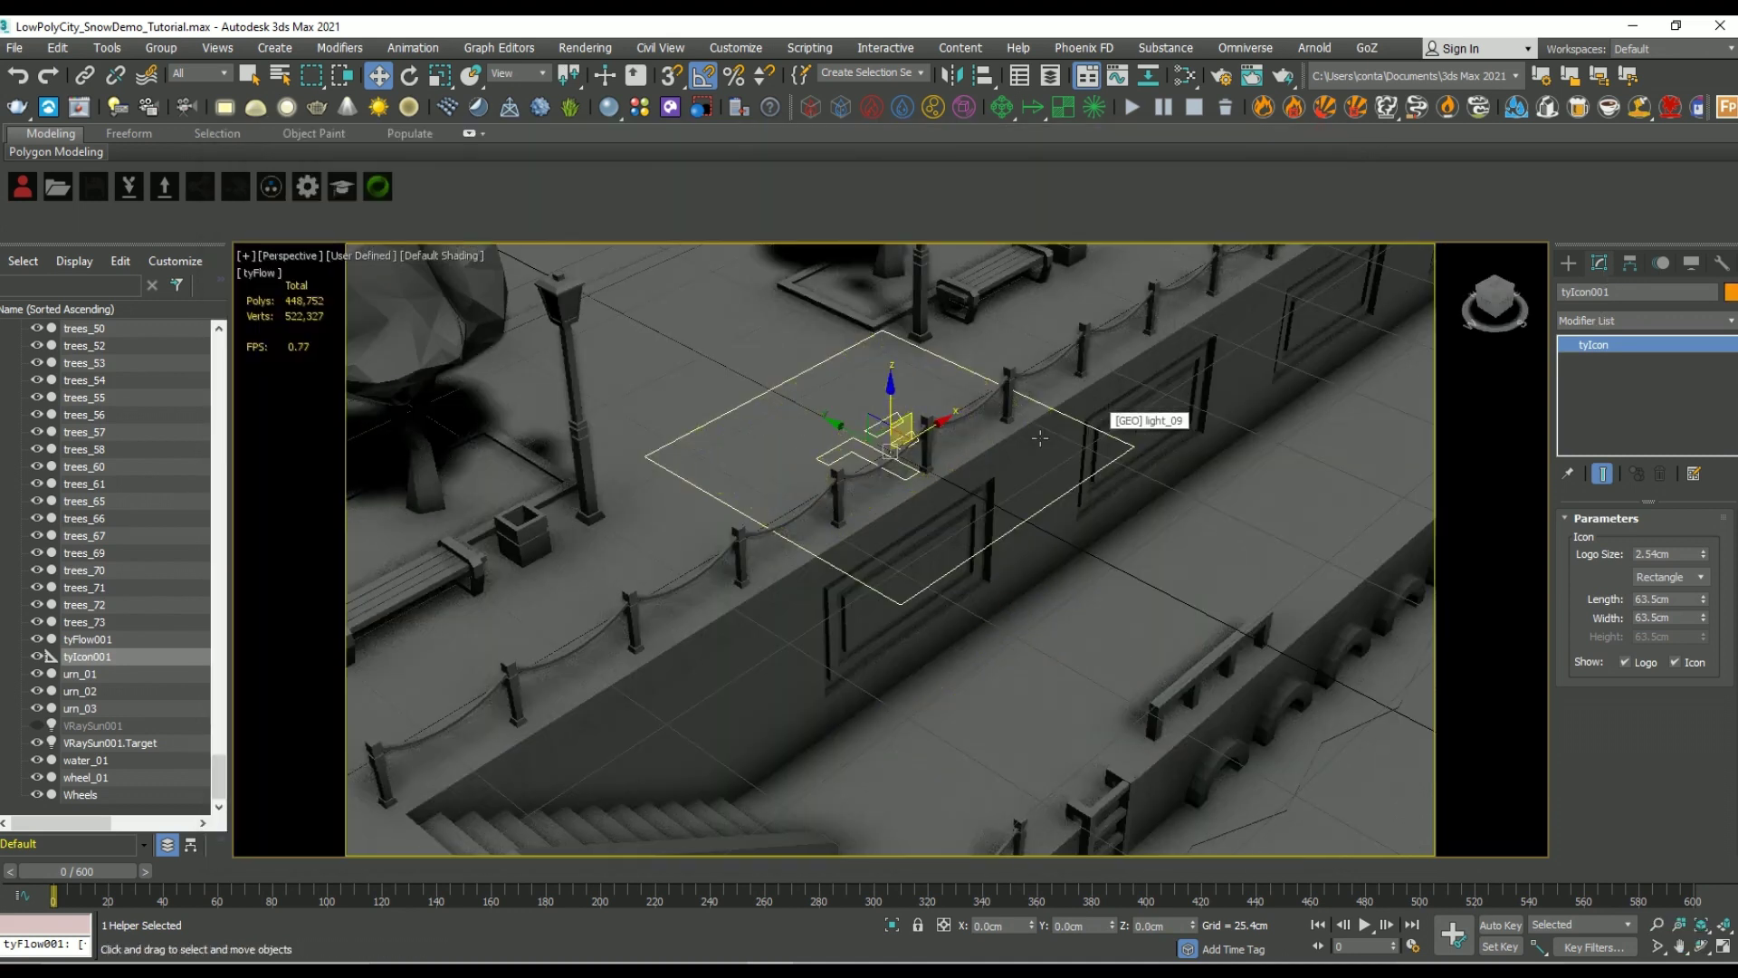
scroll(897, 620, down, 6)
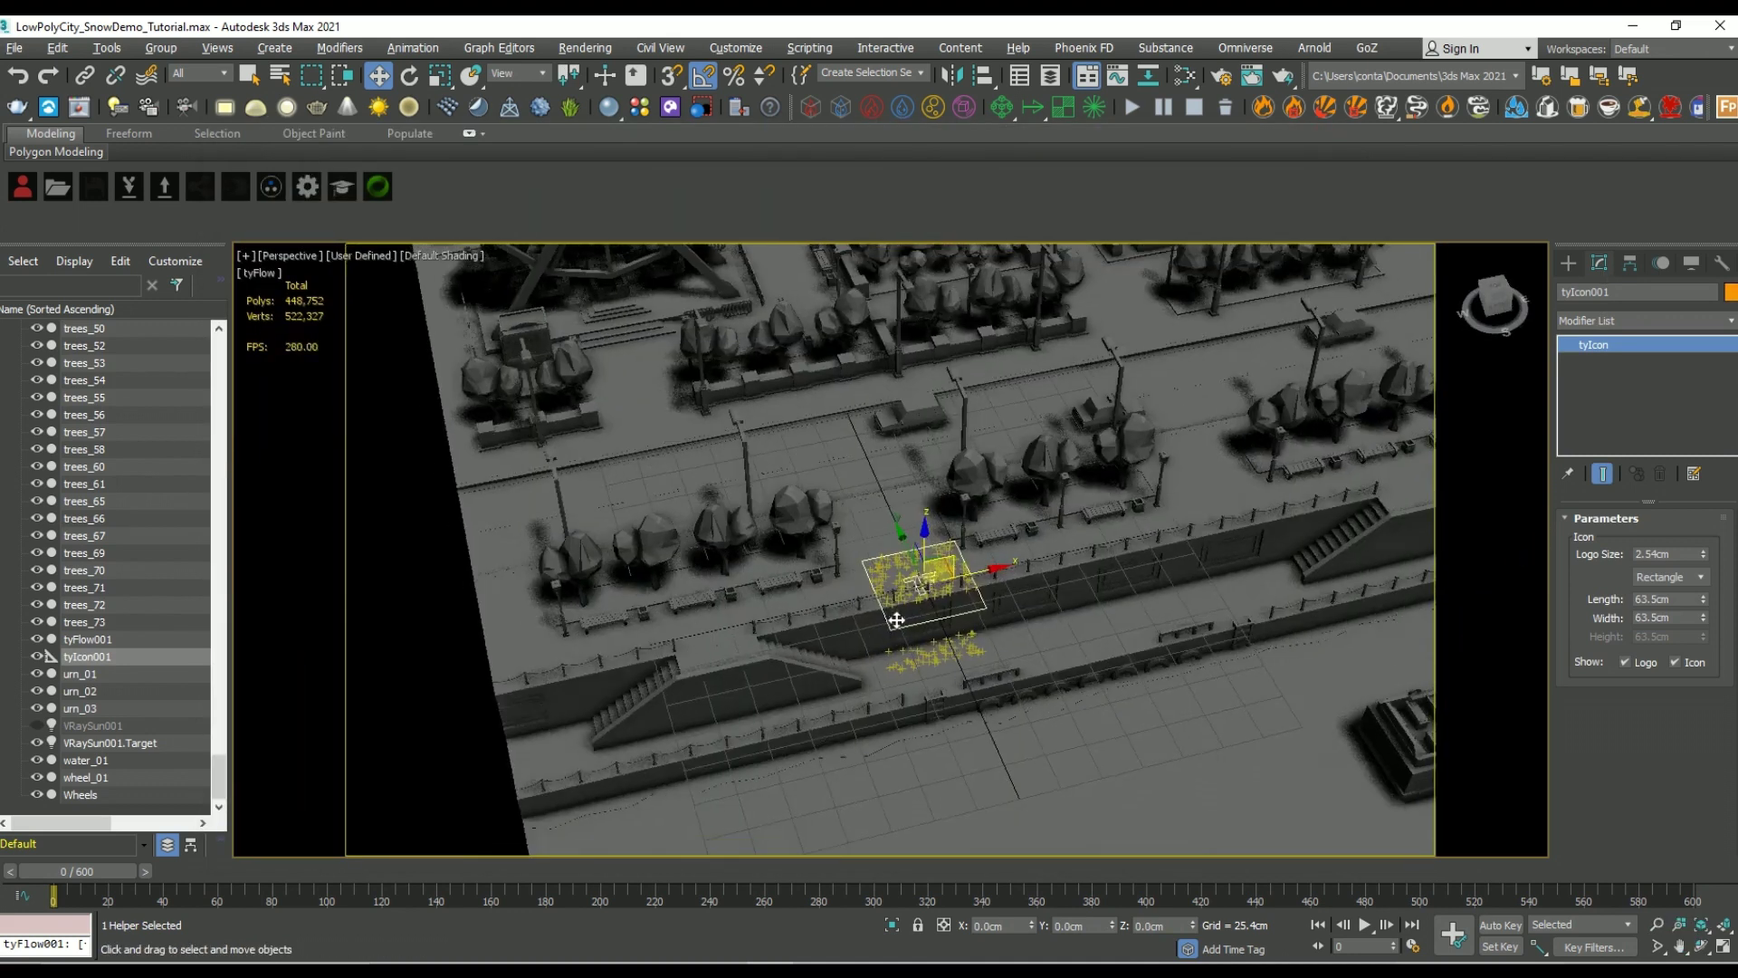
scroll(970, 593, up, 5)
drag(910, 554, 1068, 418)
drag(1053, 387, 1076, 135)
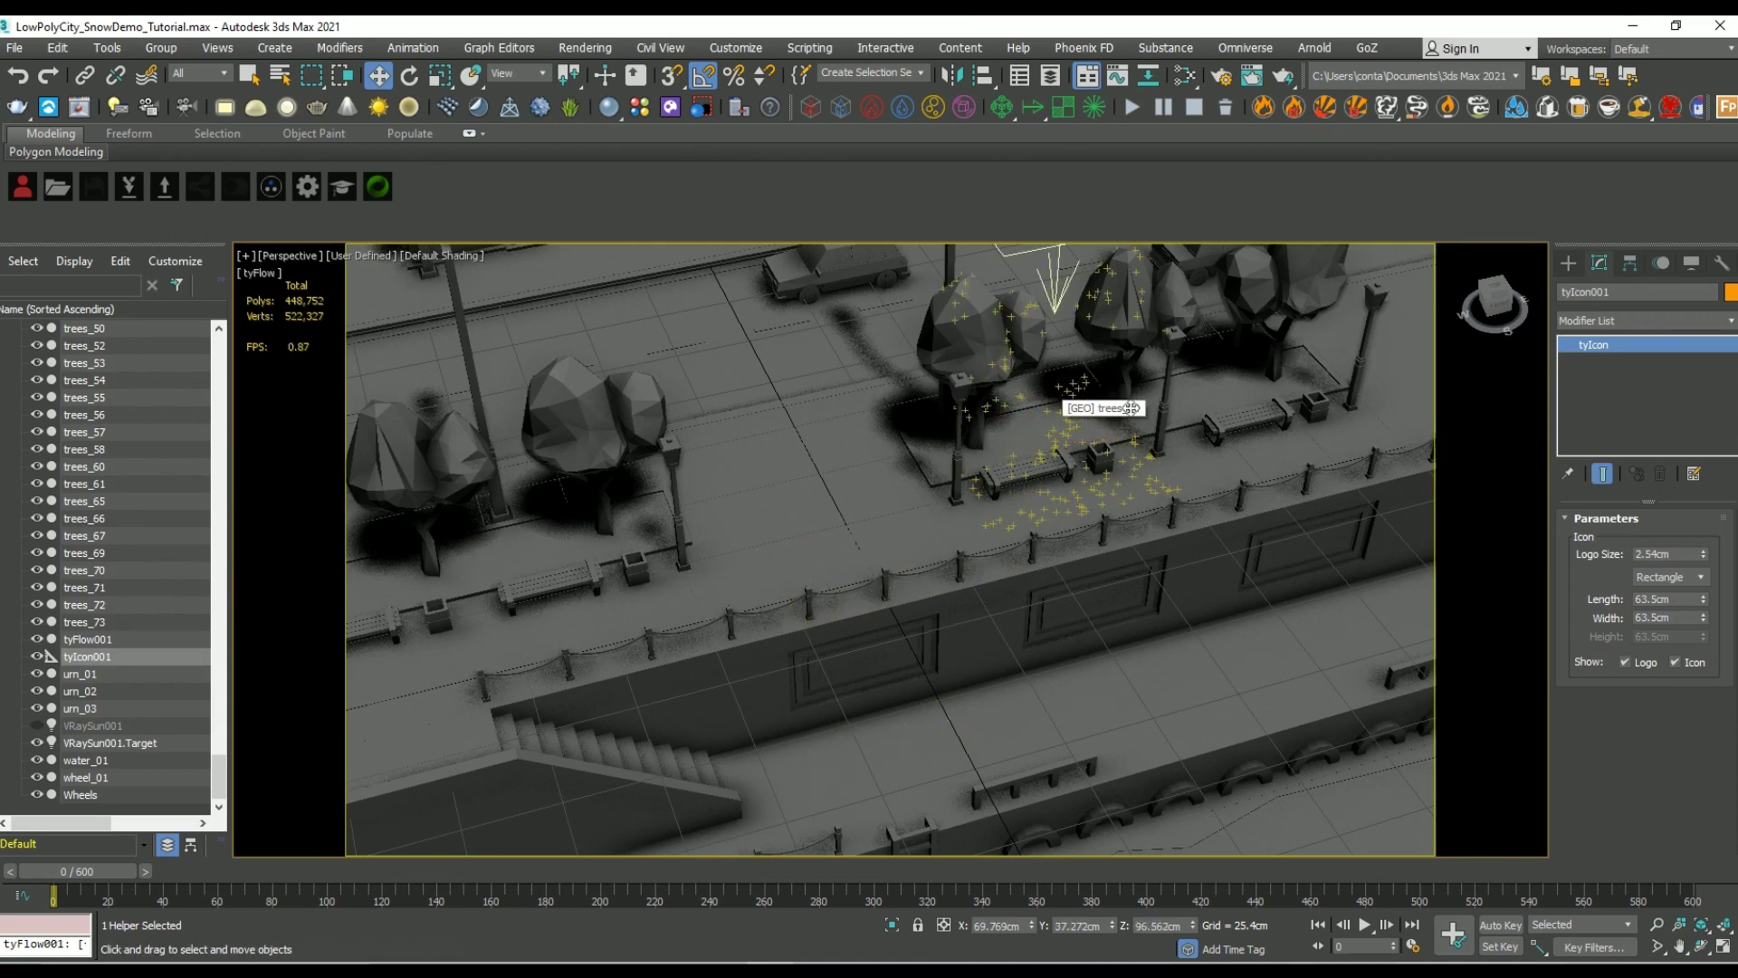
Step: Move the raycast icon over the middle of the city, raise it to about 384 cm, and set its length to 800 cm
alt+middle_drag(1101, 435, 1154, 534)
scroll(1041, 399, up, 5)
mouse_move(996, 643)
alt+middle_down()
mouse_move(899, 520)
mouse_move(910, 607)
mouse_move(1005, 611)
alt+middle_up()
scroll(1005, 579, down, 10)
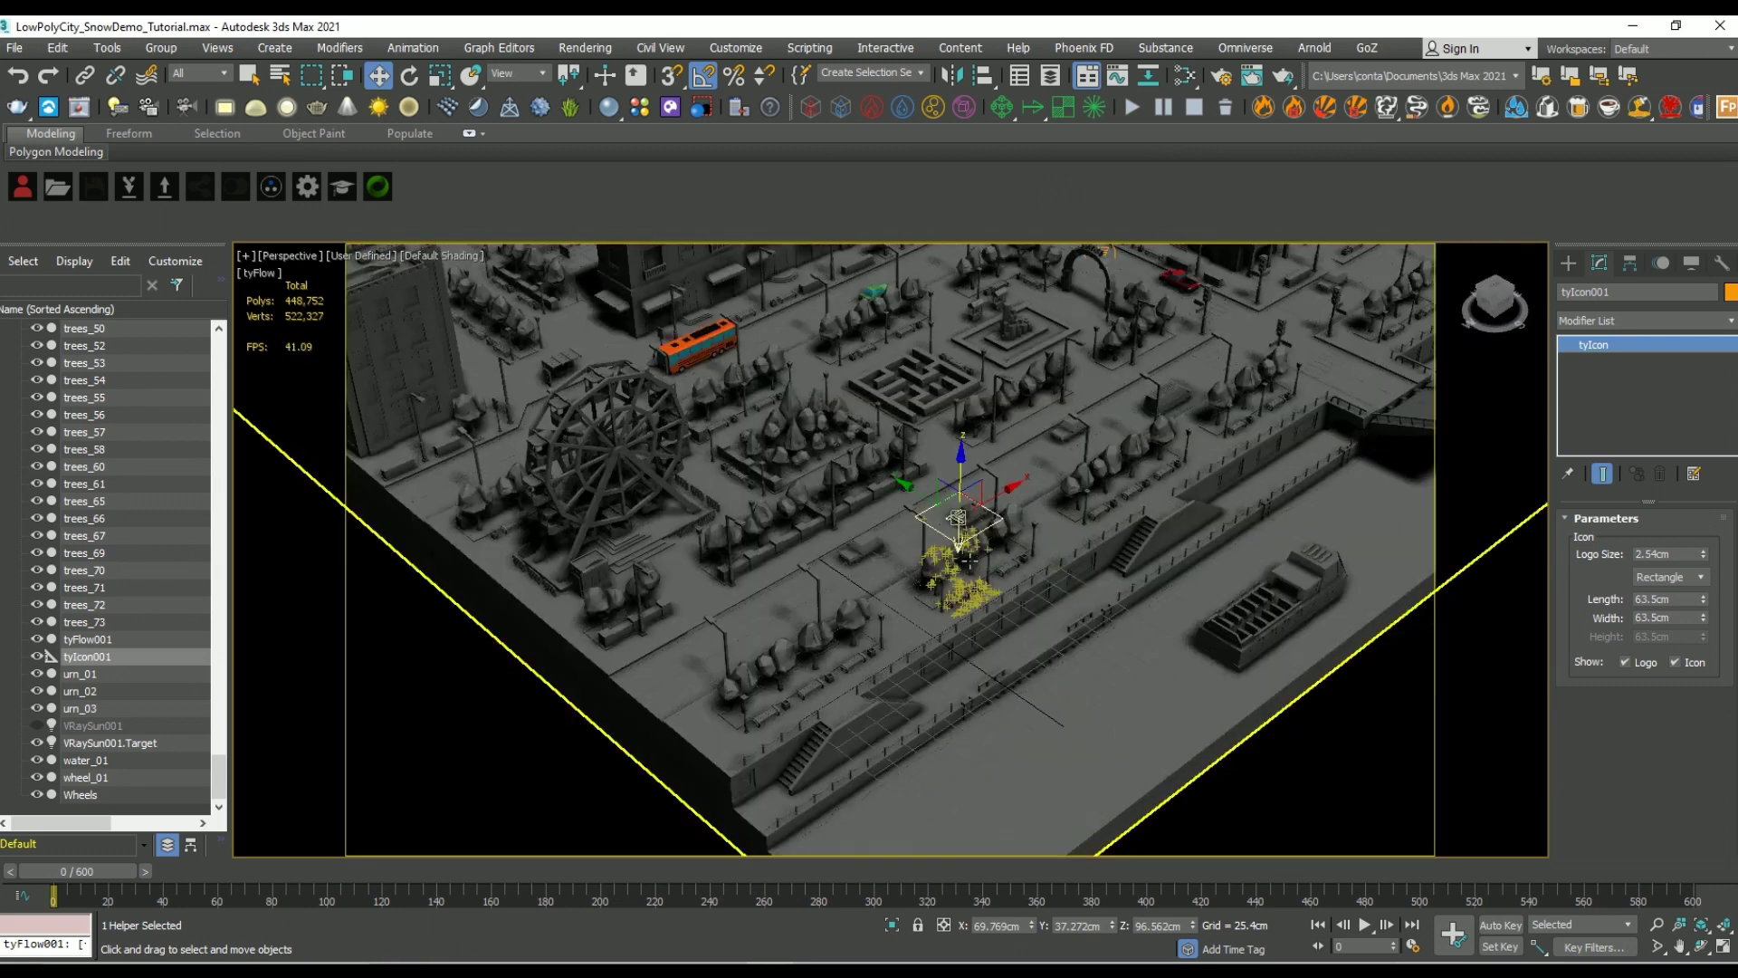
middle_drag(1032, 452, 945, 469)
drag(945, 469, 946, 465)
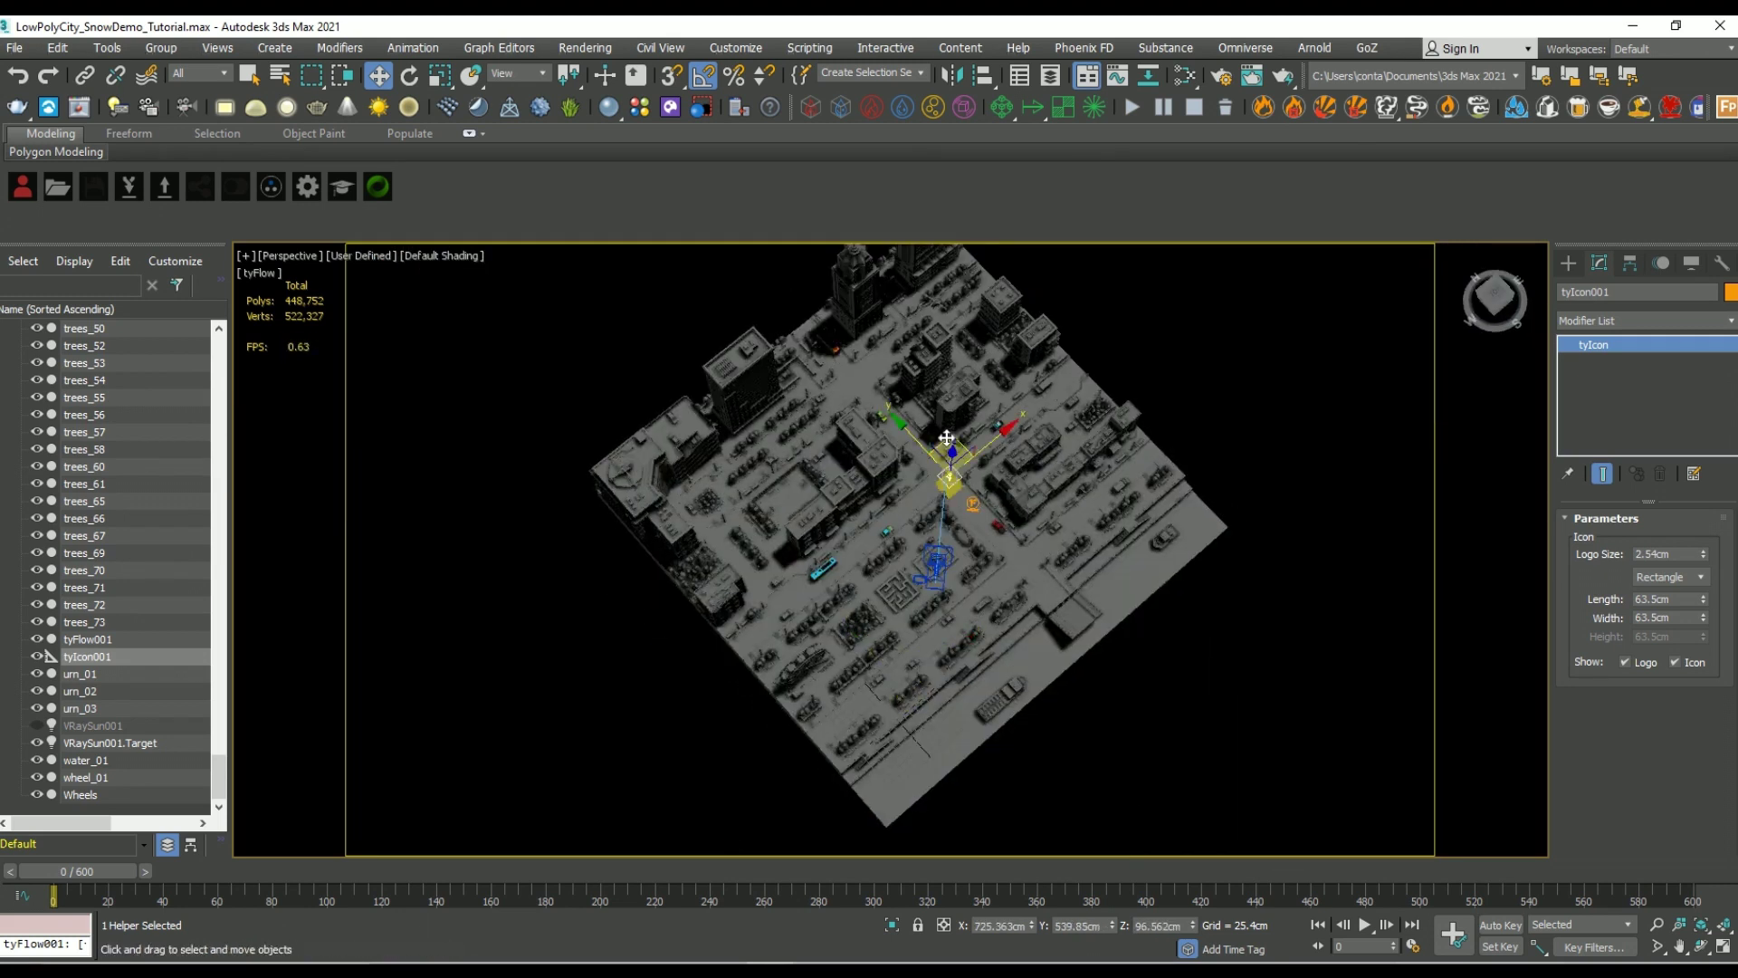
alt+middle_drag(943, 440, 999, 437)
scroll(1000, 437, up, 3)
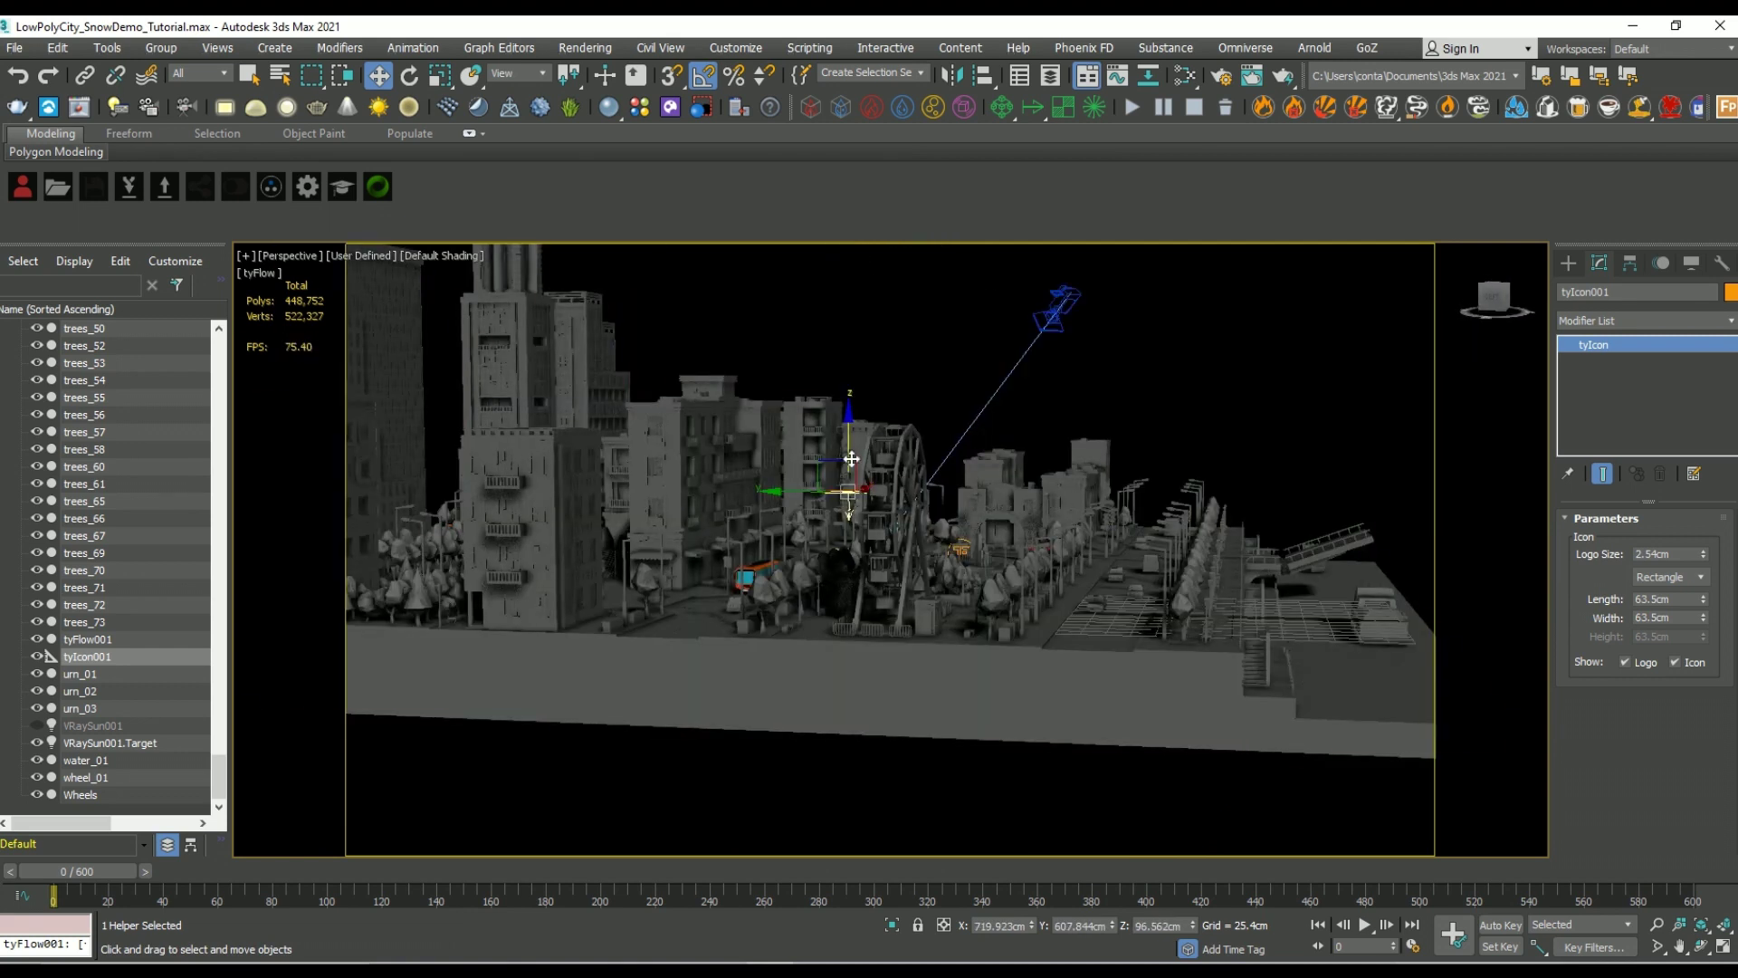
drag(851, 444, 845, 263)
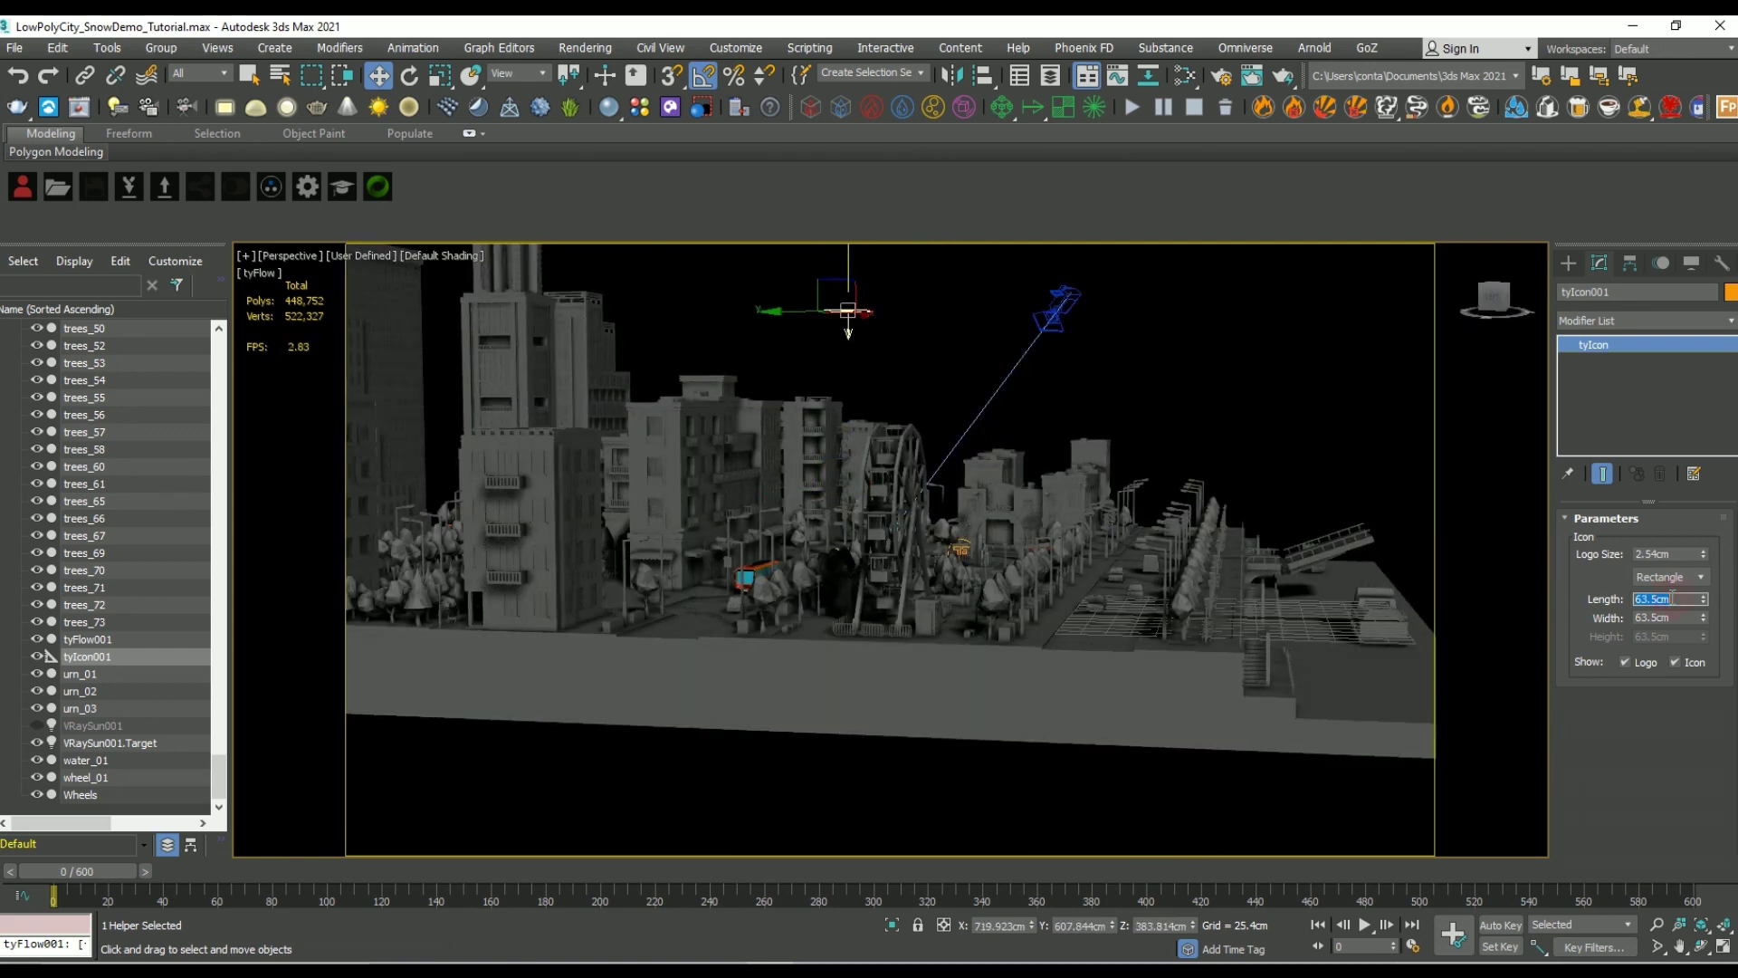
text(800)
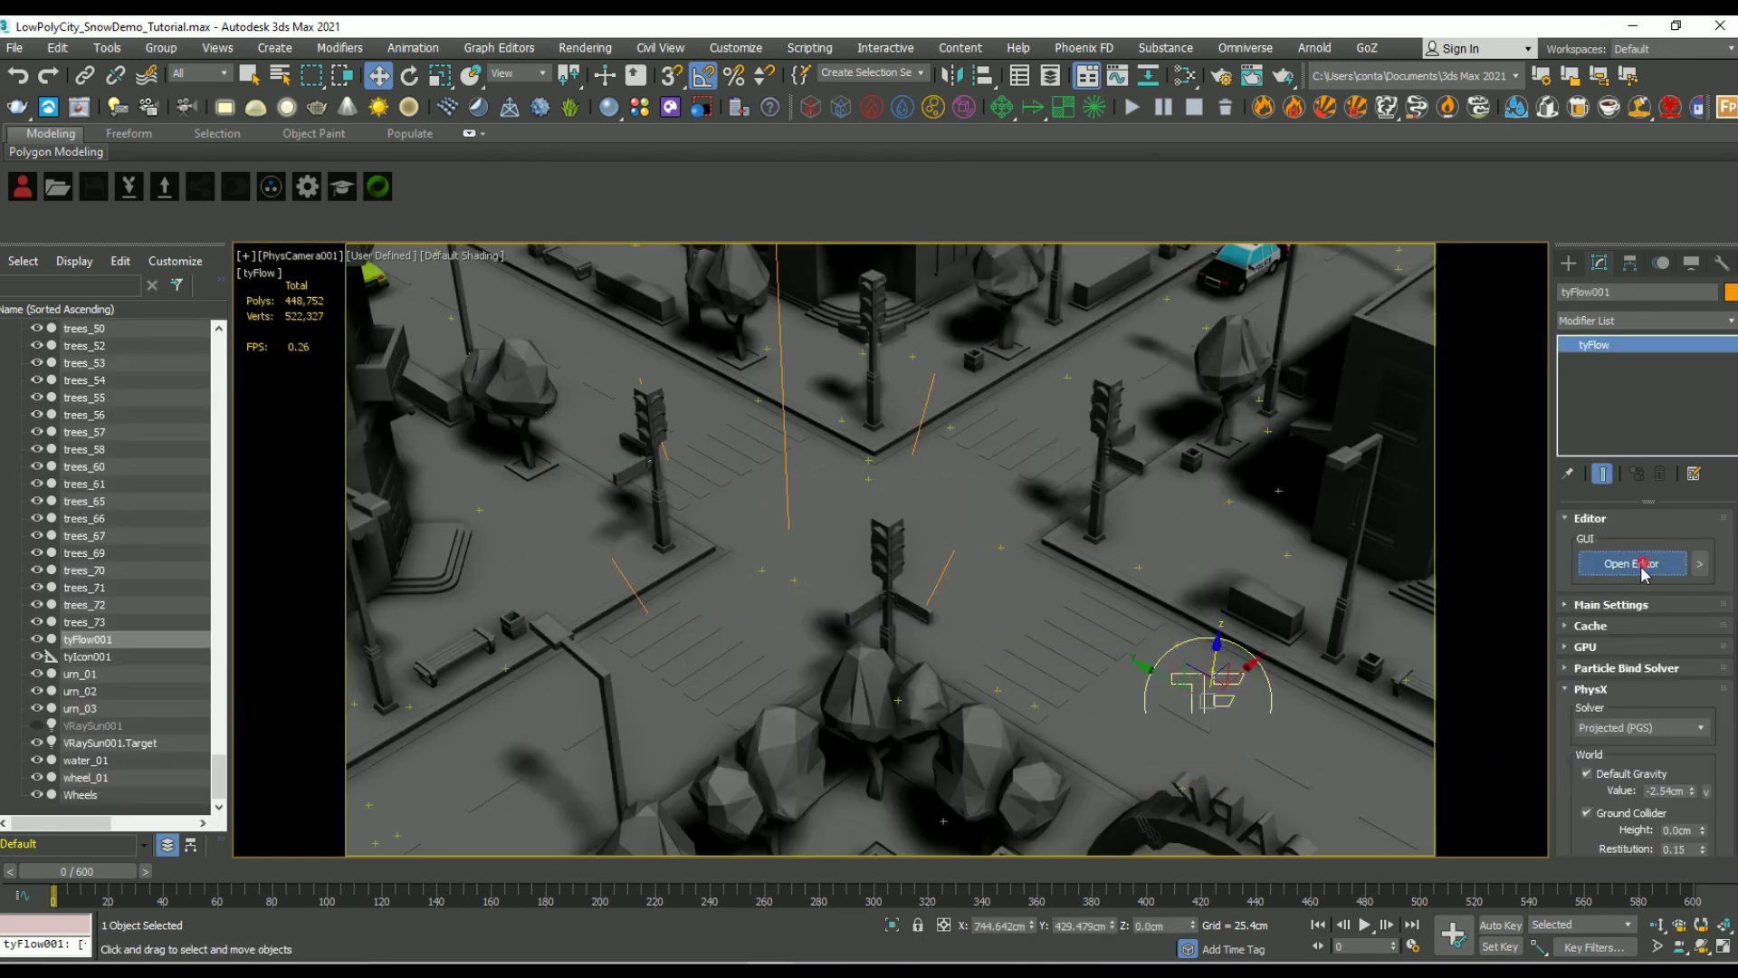
Step: Set the Birth operator's total to 300000 particles and close the tyFlow editor
click(1641, 567)
click(647, 317)
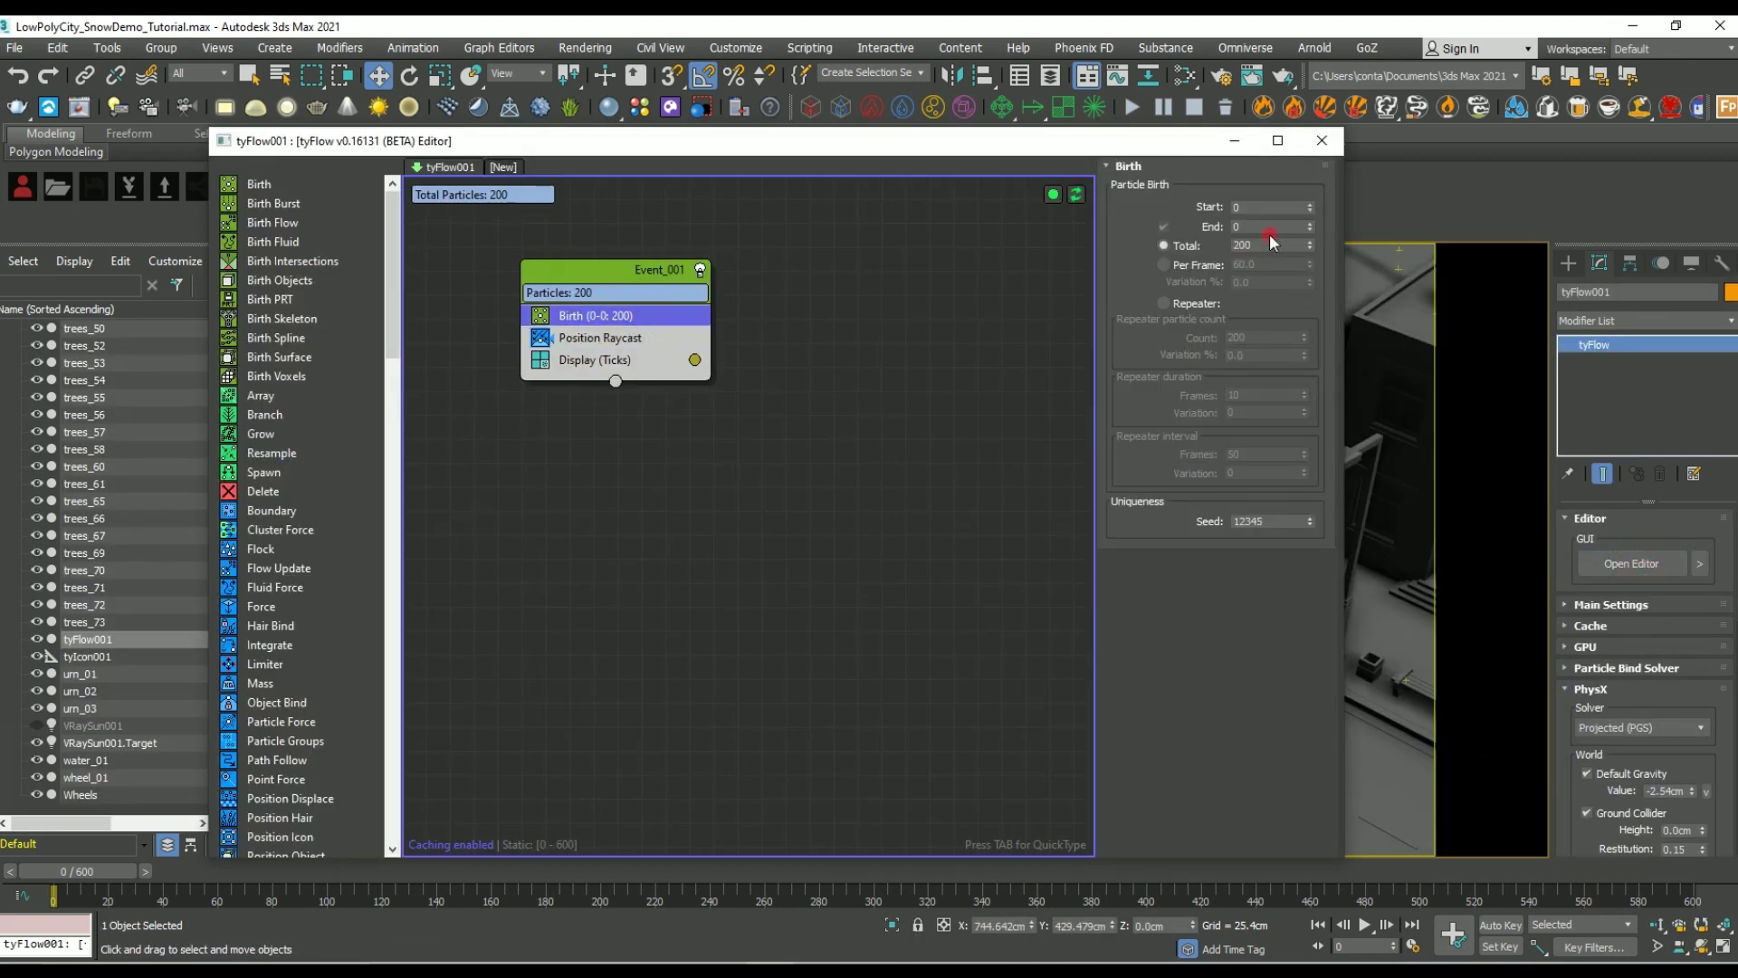
text(300000)
key(Return)
right_click(1191, 261)
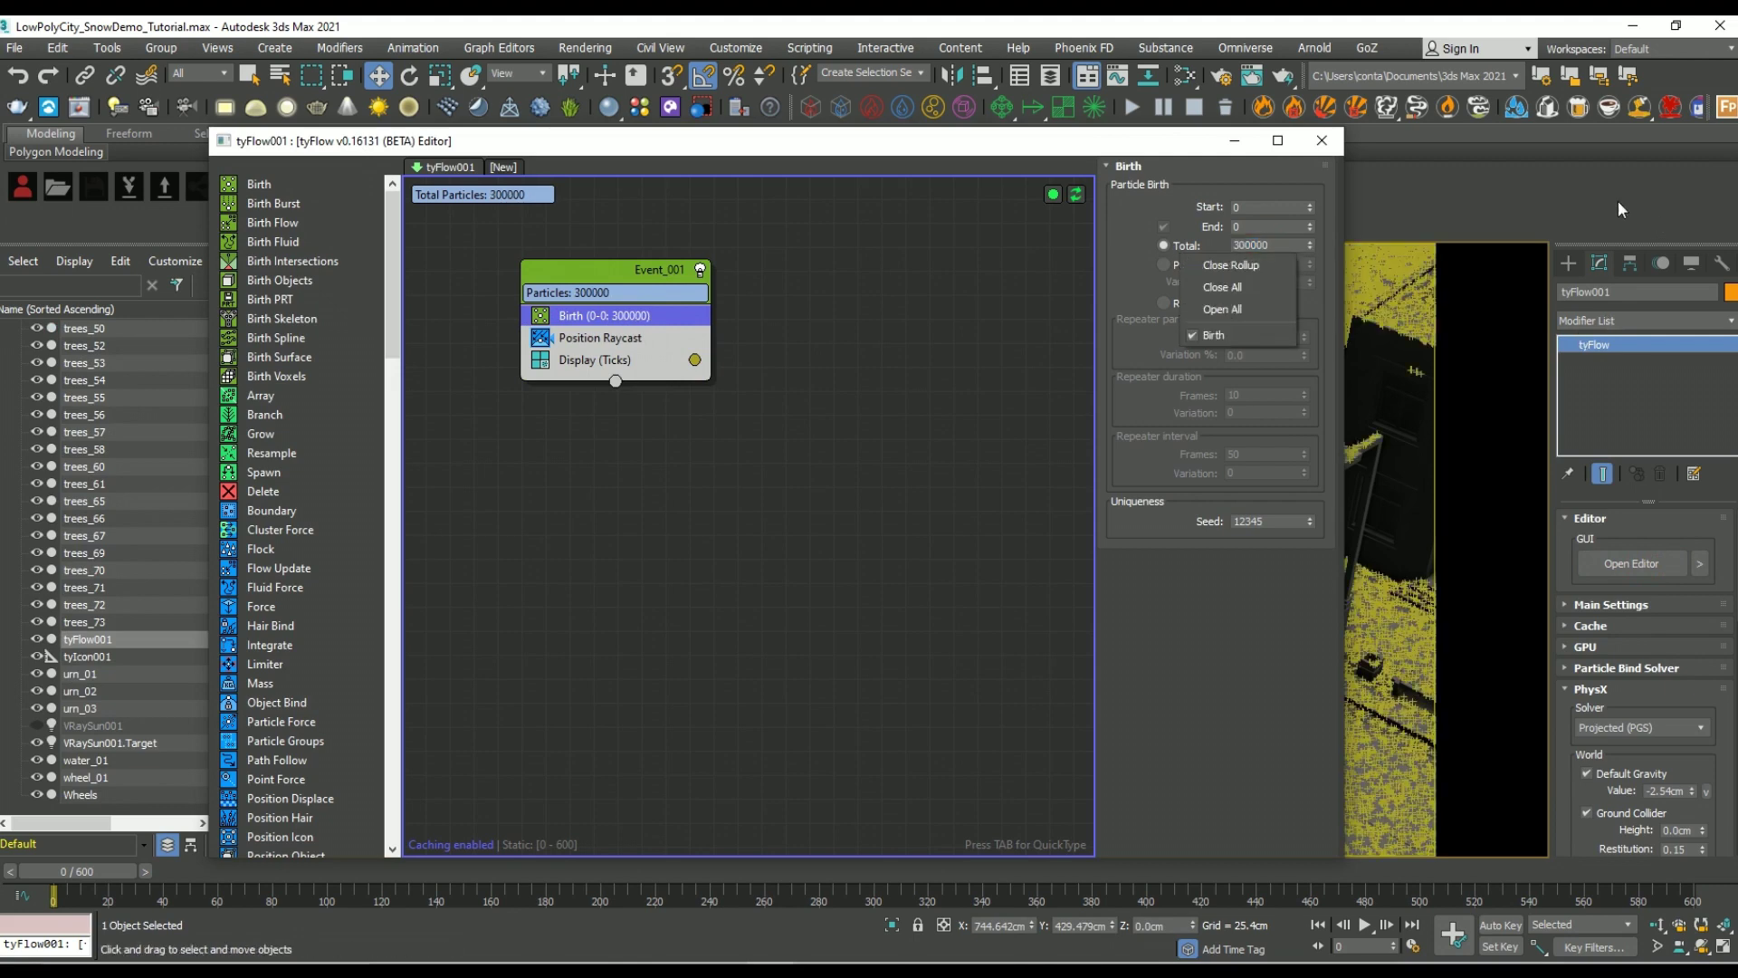
click(1320, 142)
click(1324, 145)
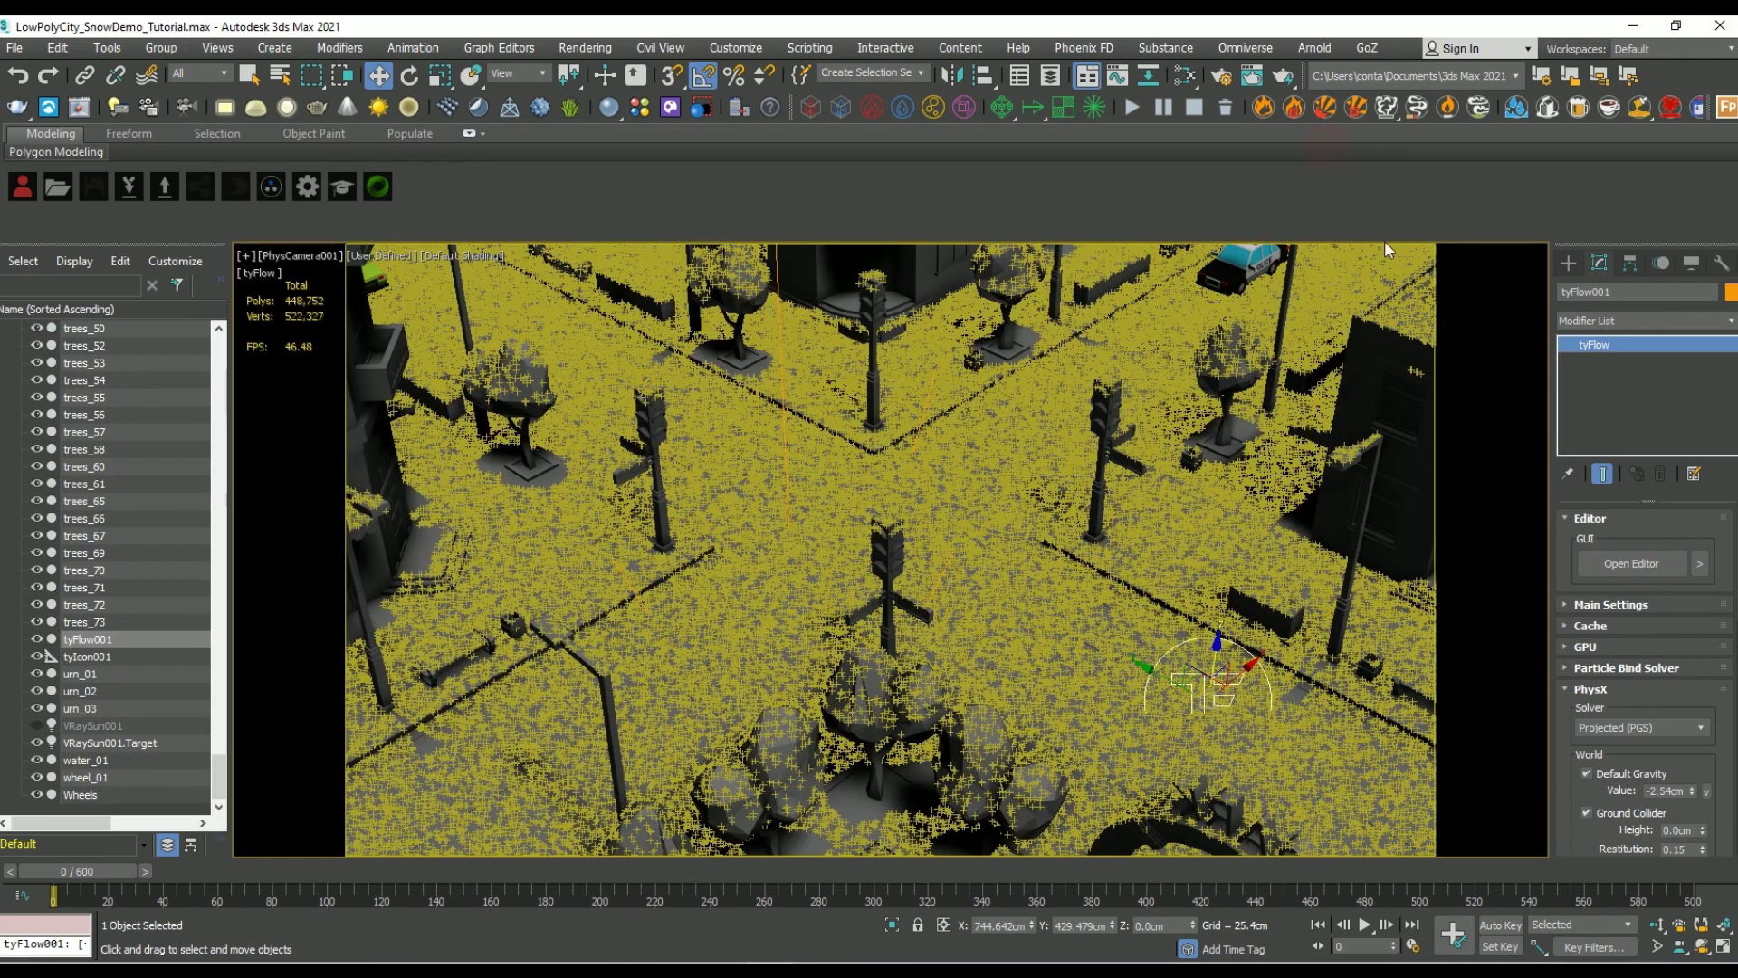
key(p)
alt+middle_drag(1066, 726, 1159, 688)
scroll(1001, 565, down, 2)
middle_drag(1001, 566, 993, 531)
key(c)
Step: Create a tyMesher beside the tyFlow icon and pick tyFlow001 as its input object
click(1569, 262)
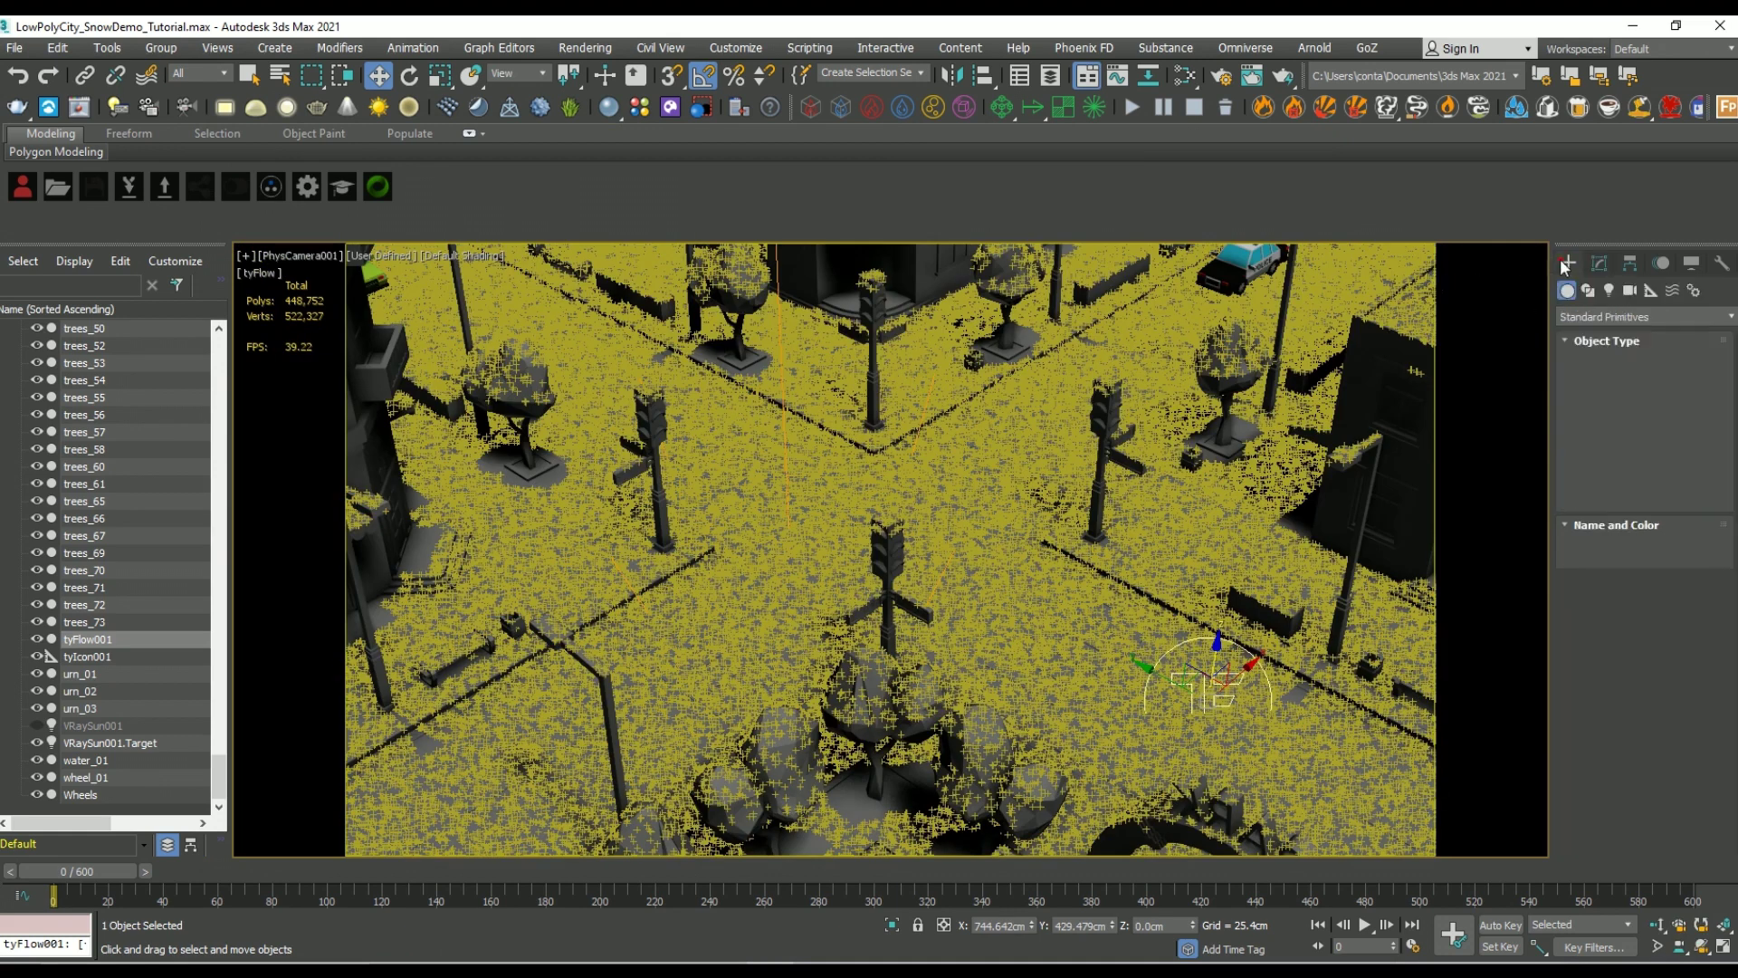
click(1611, 317)
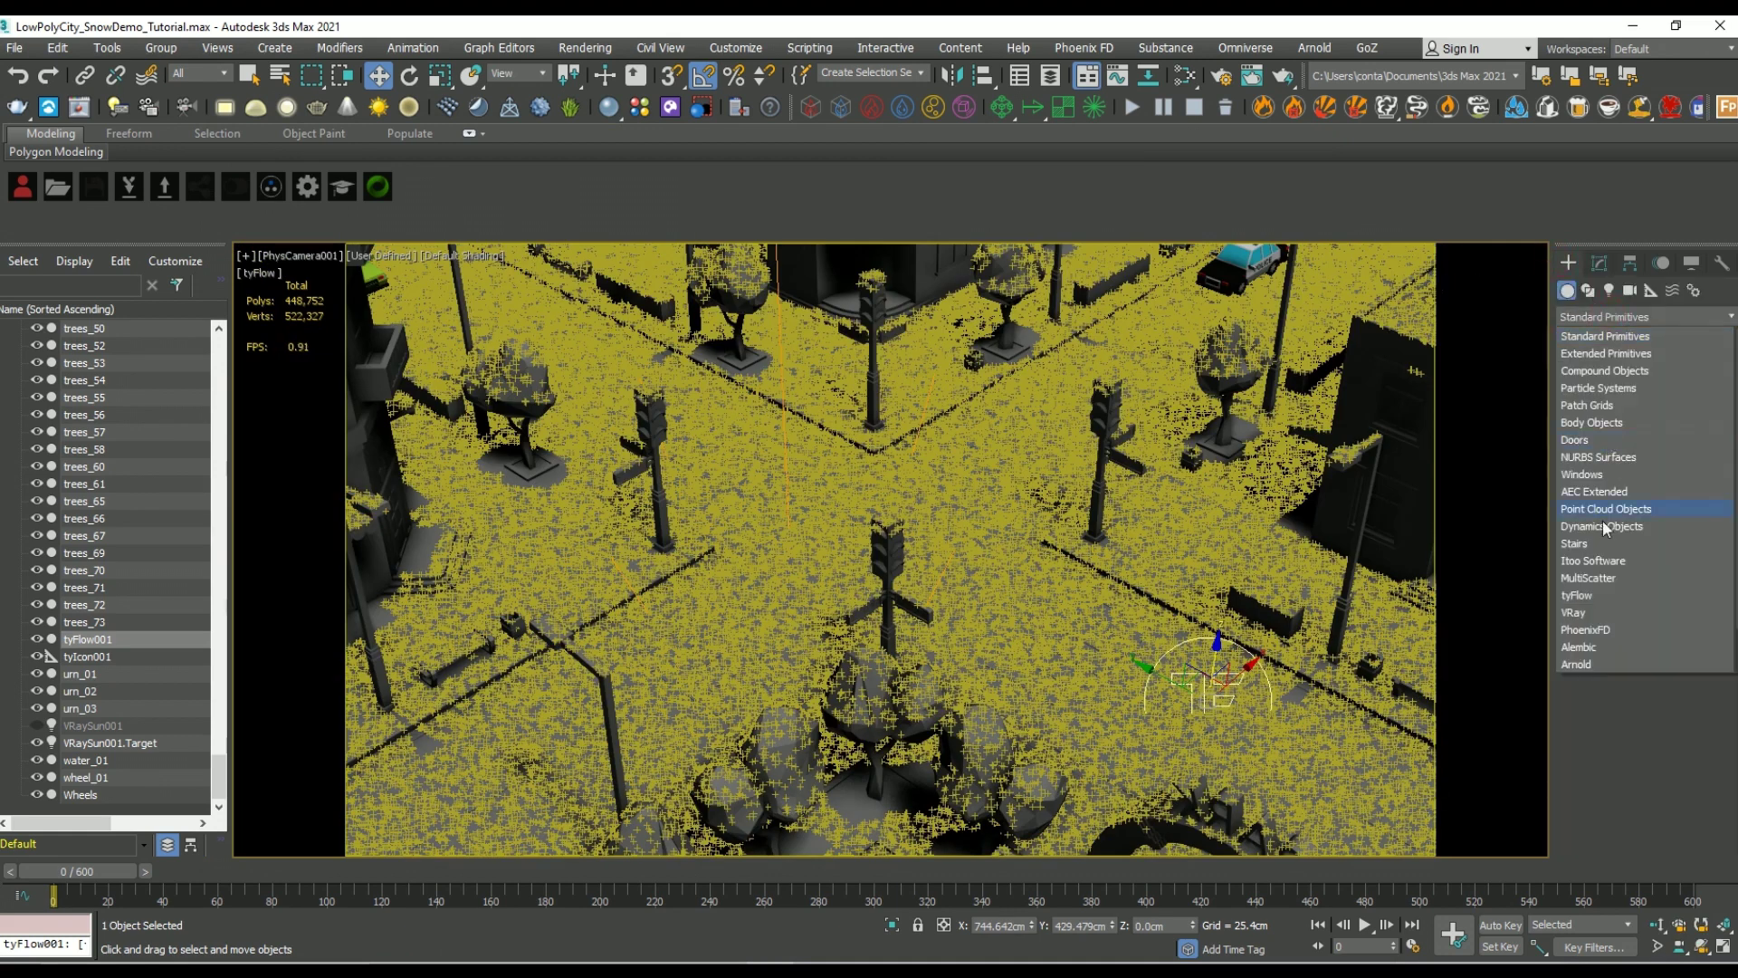
click(1599, 597)
click(1701, 376)
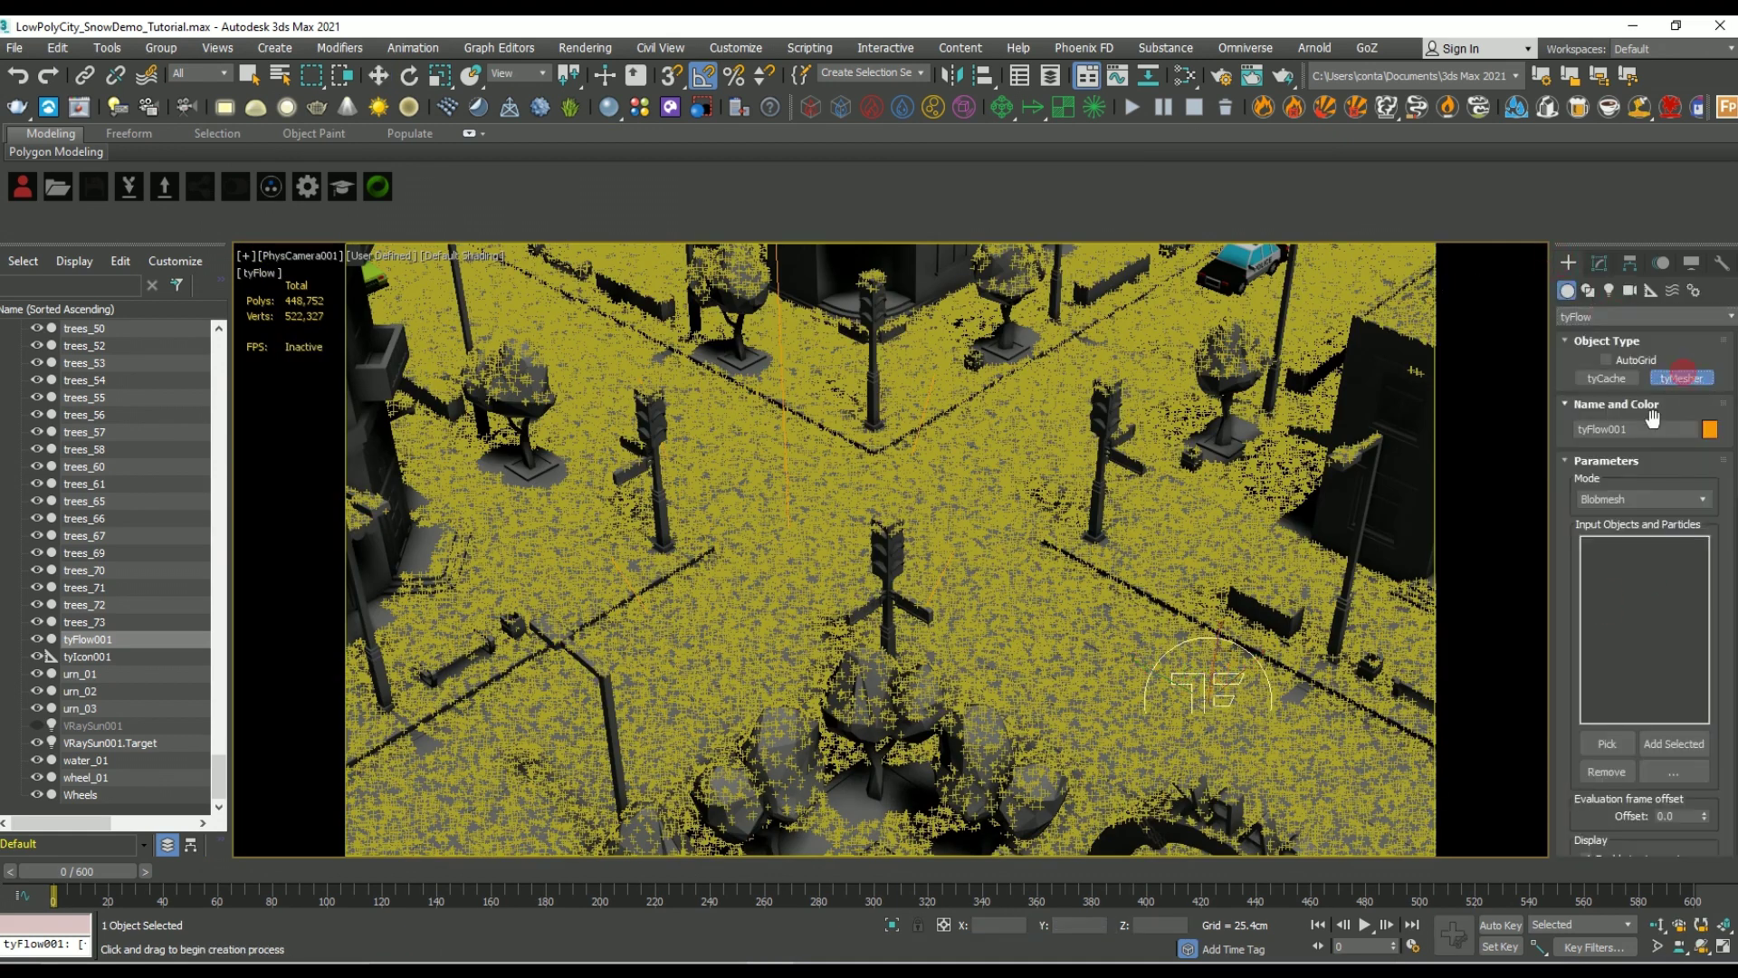
click(1297, 697)
click(1600, 264)
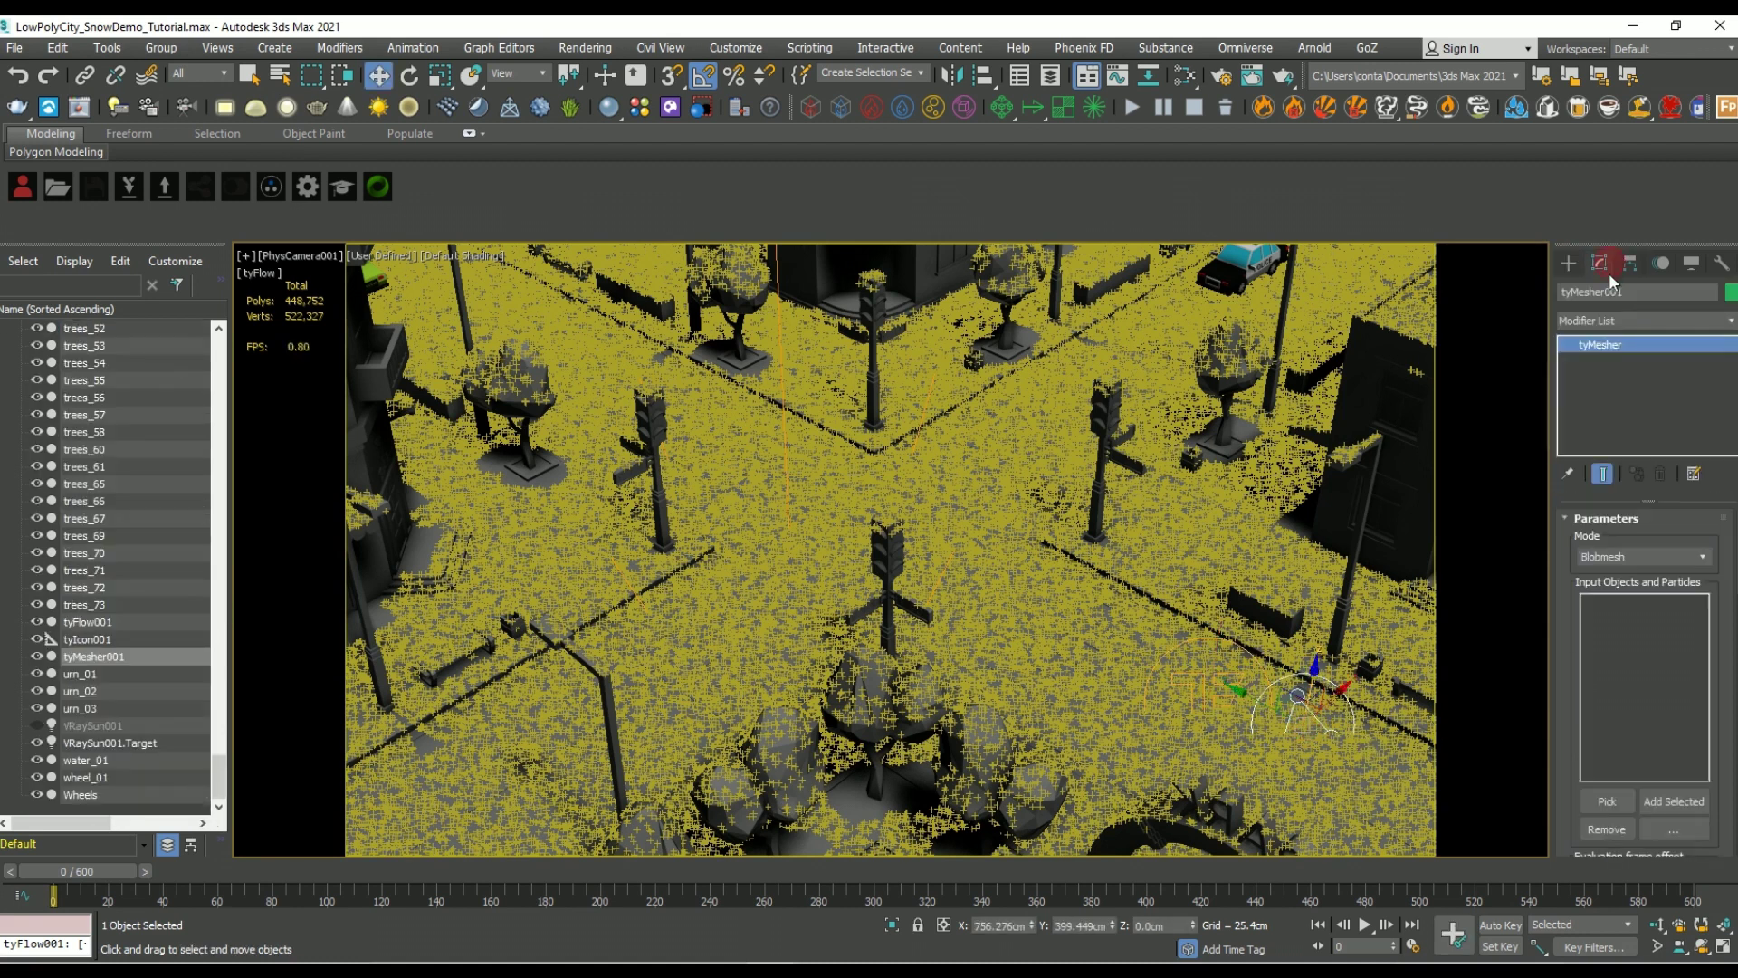
click(1608, 801)
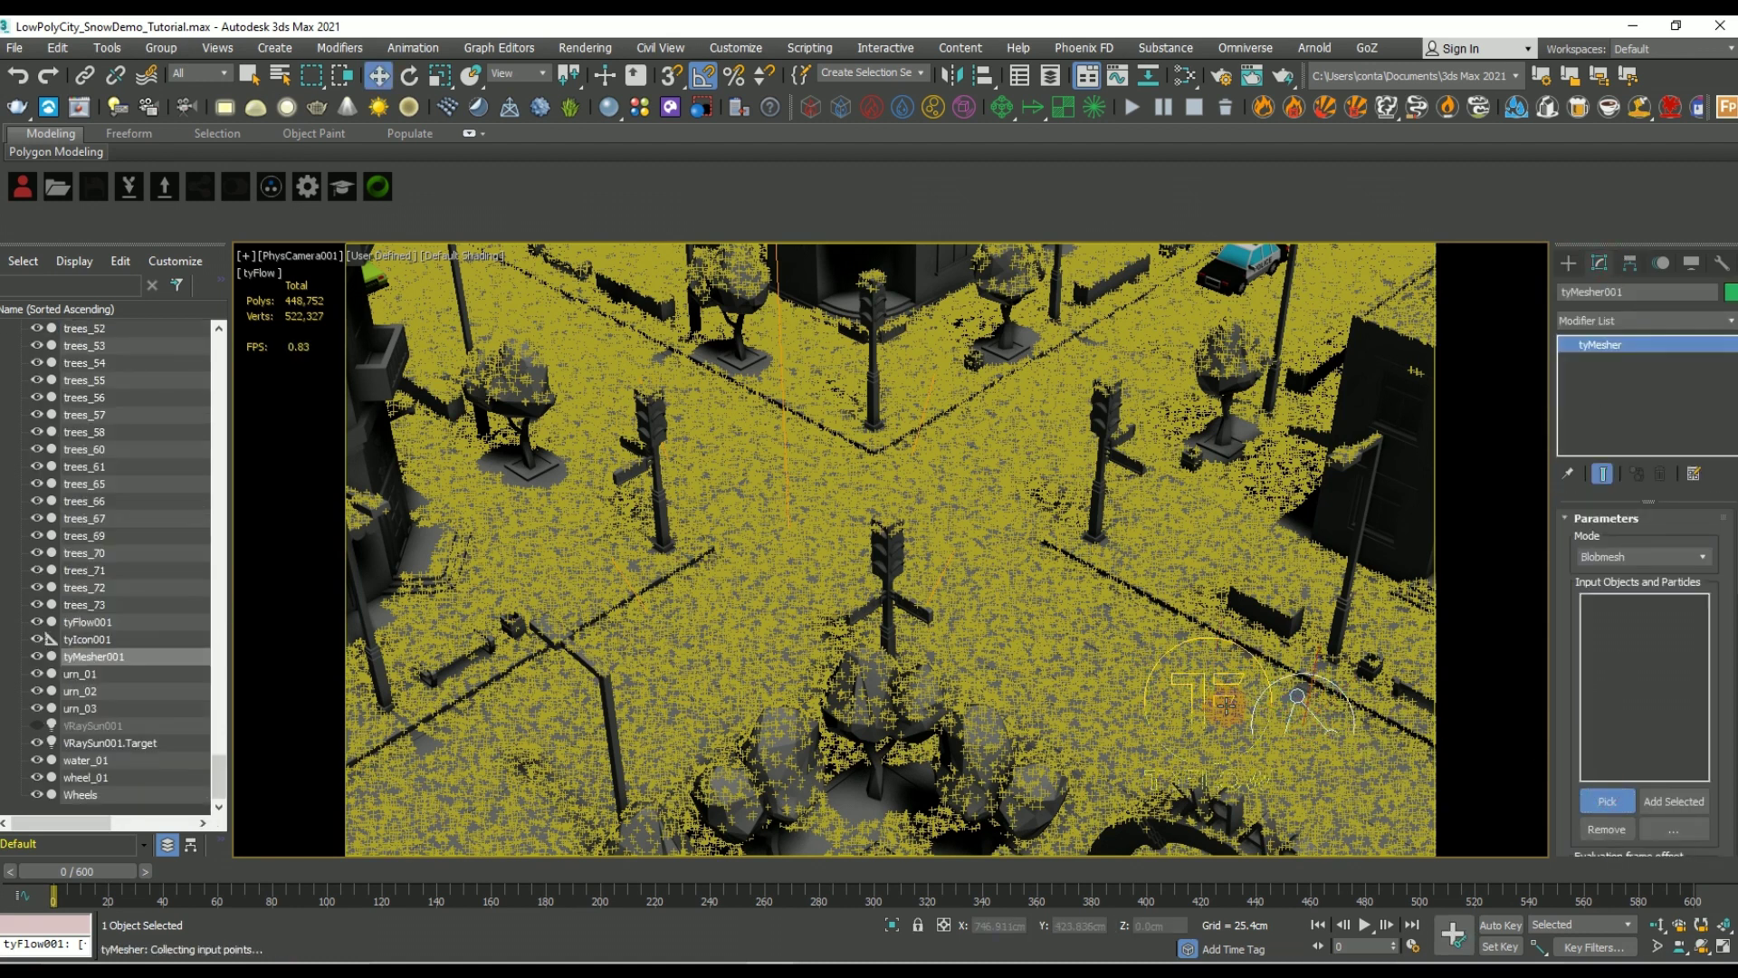
click(1227, 705)
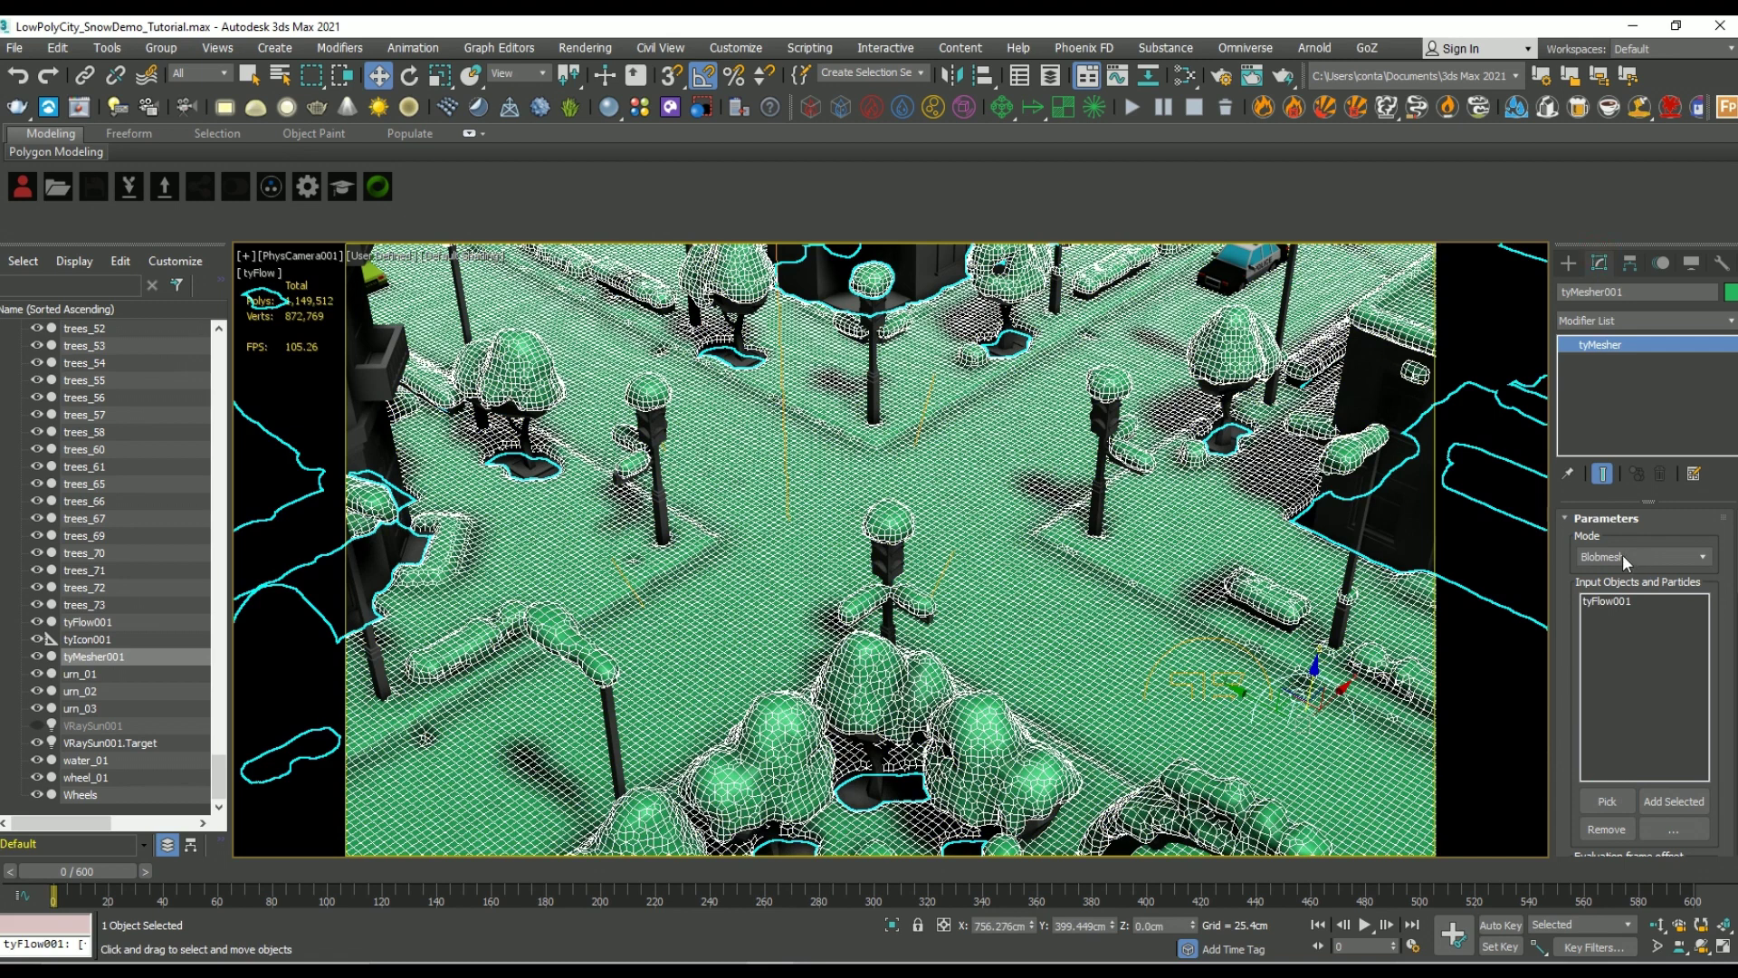
Step: Set the tyMesher's absolute radius to 5 cm and its voxel size to 2 cm
scroll(1718, 798, down, 10)
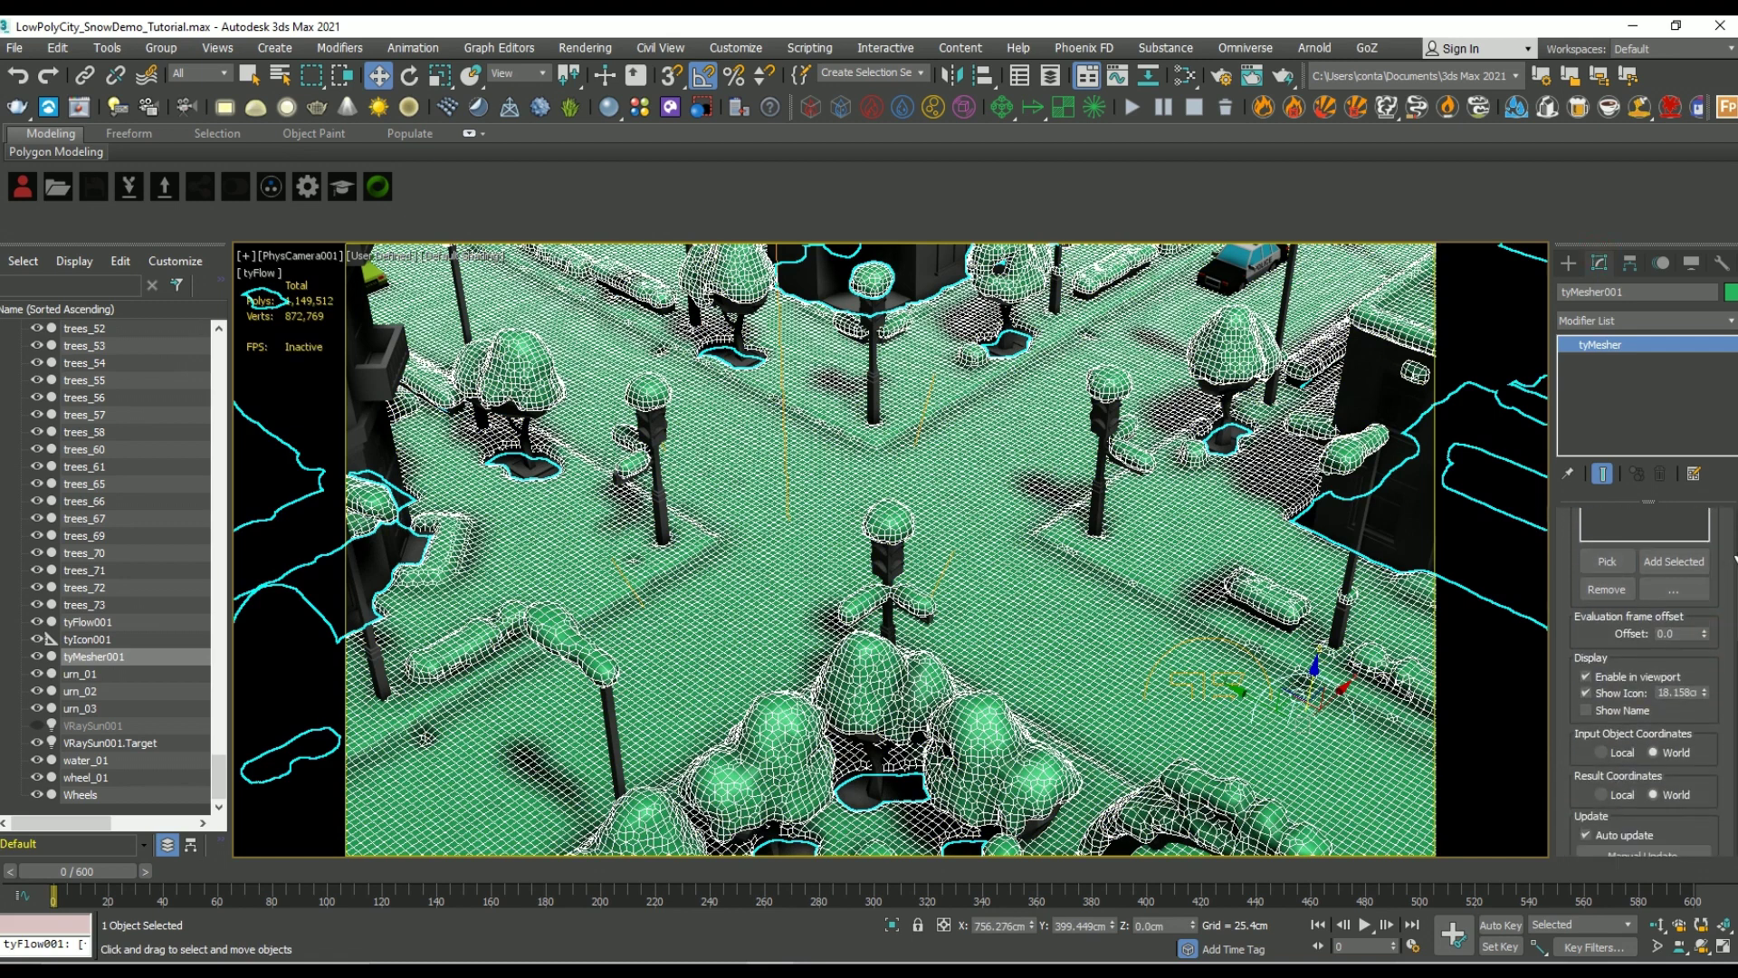
scroll(1717, 668, down, 5)
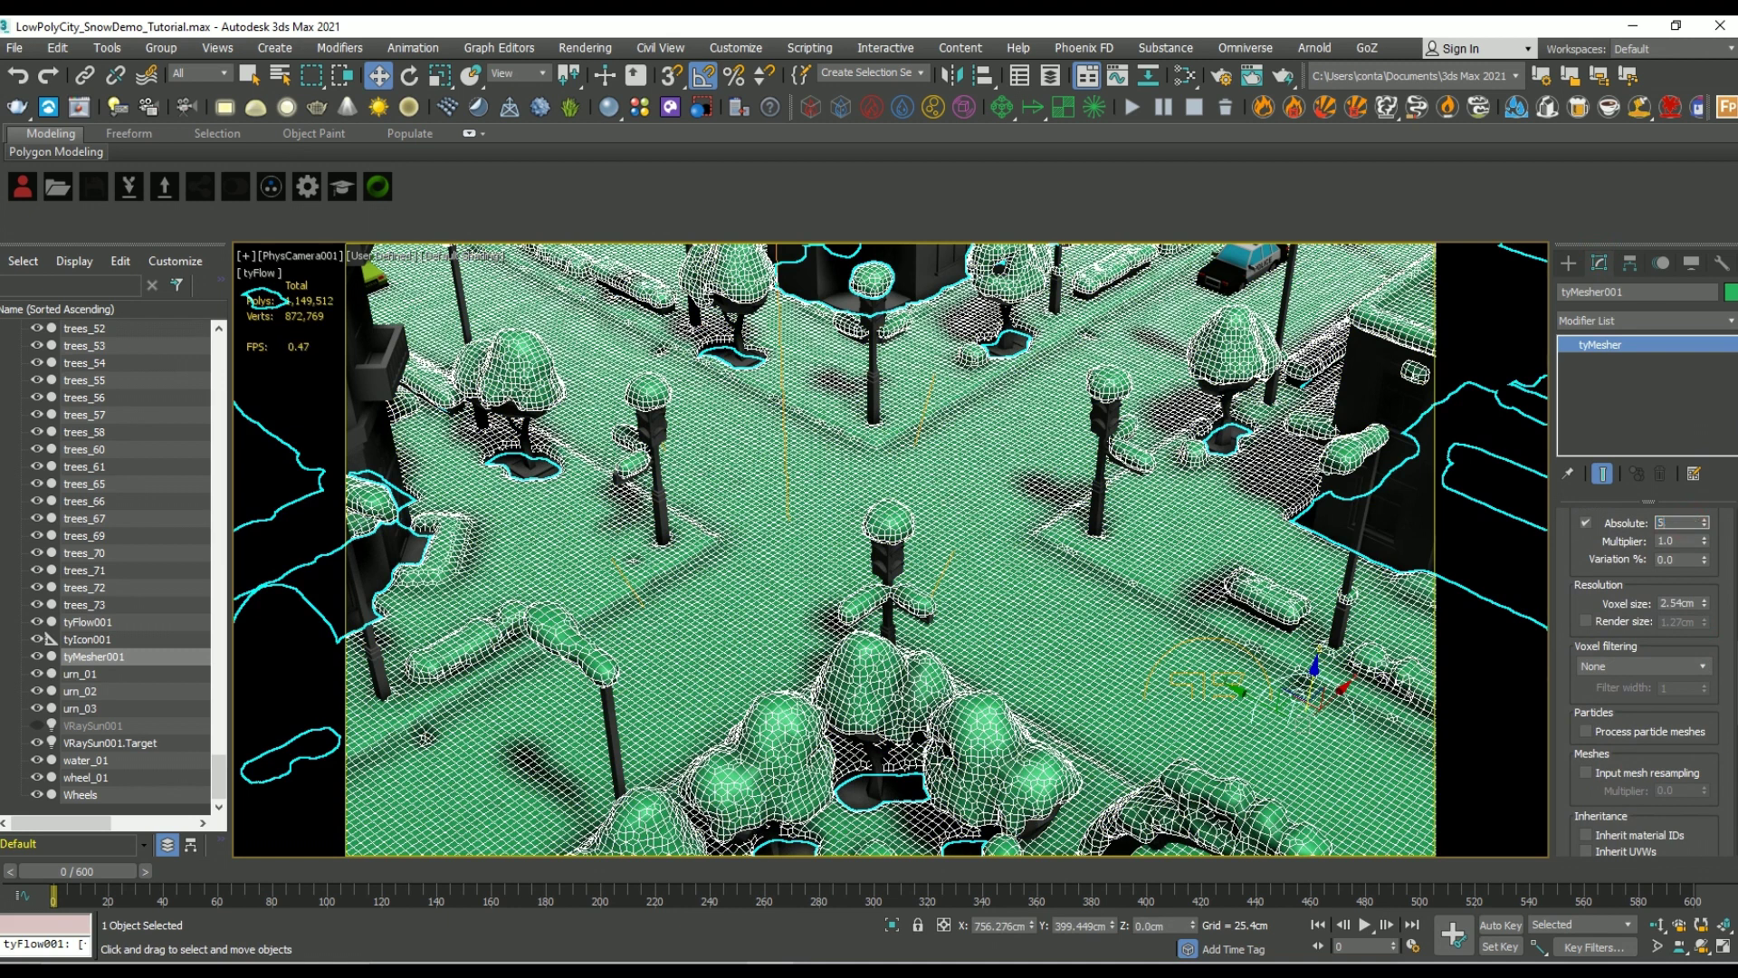
key(Return)
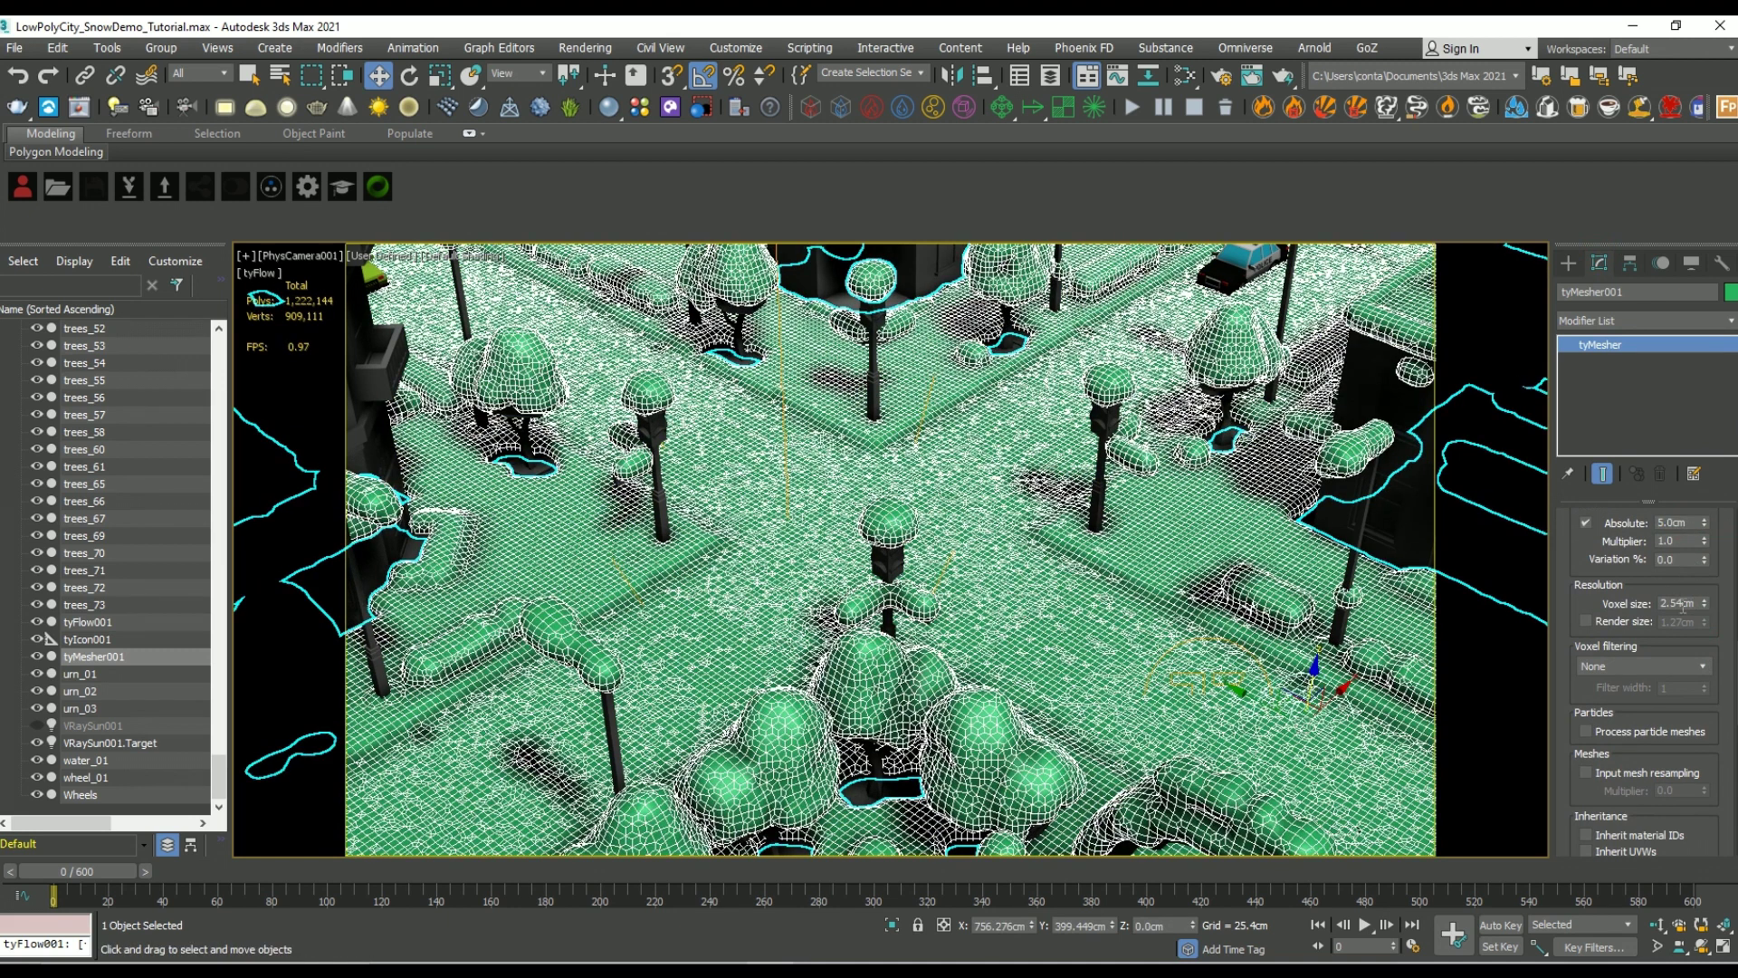
key(Return)
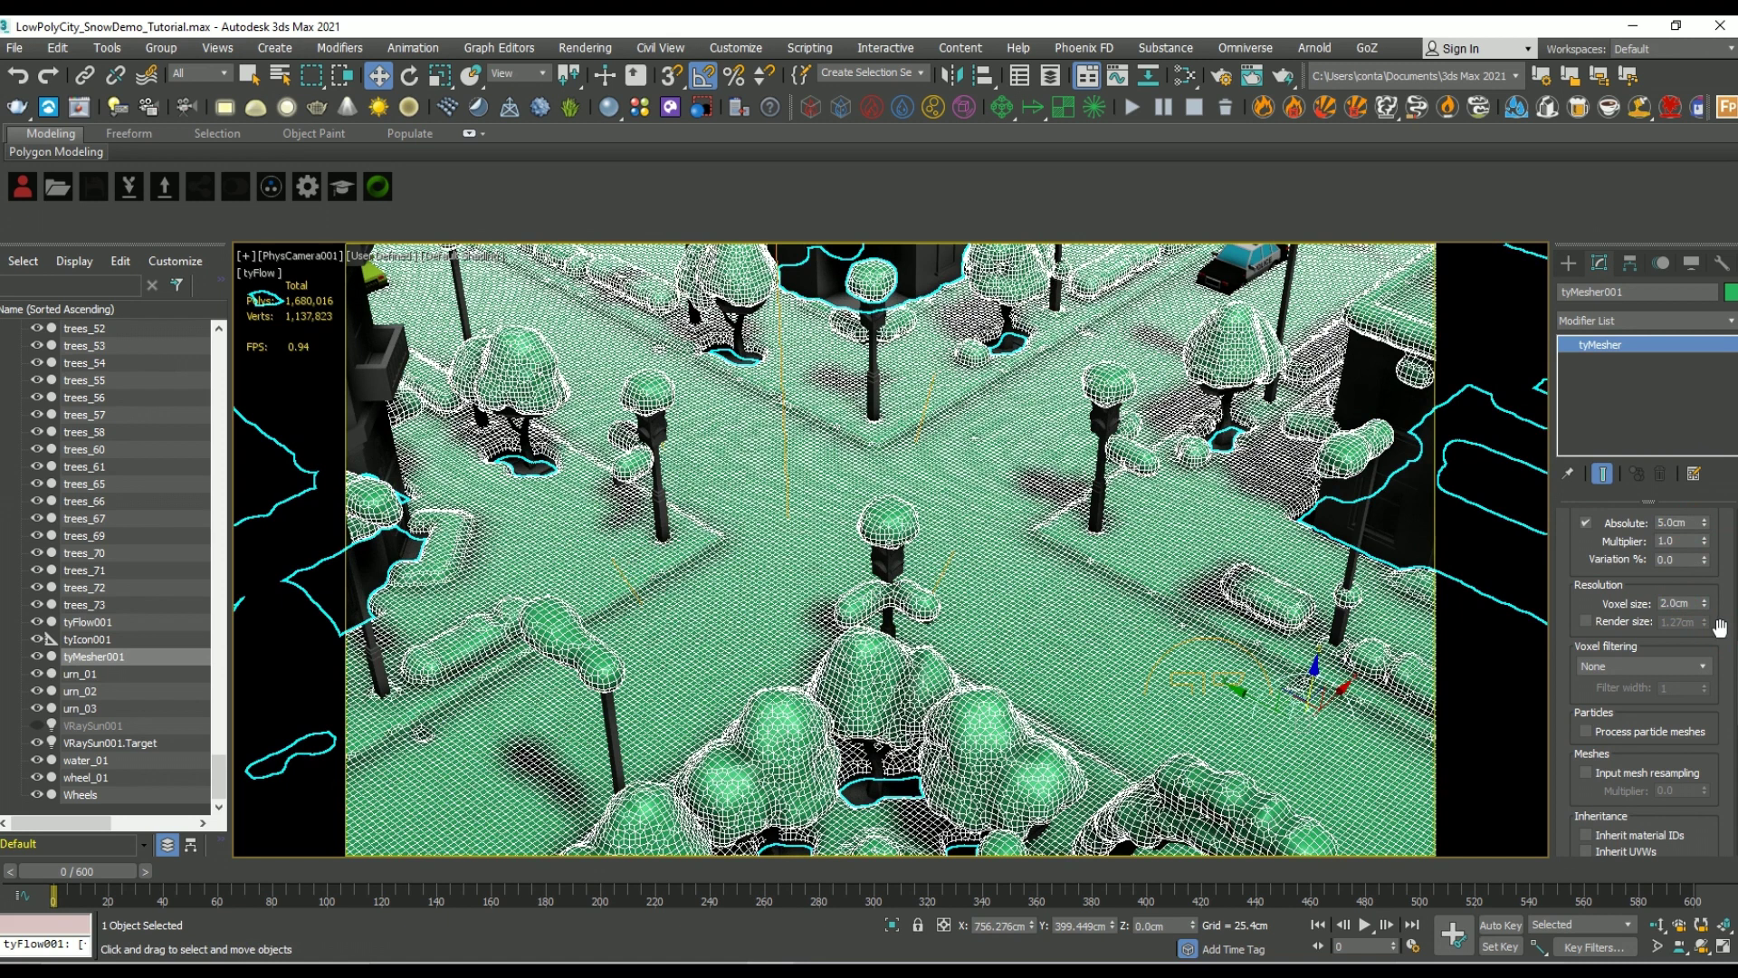
scroll(1572, 733, down, 6)
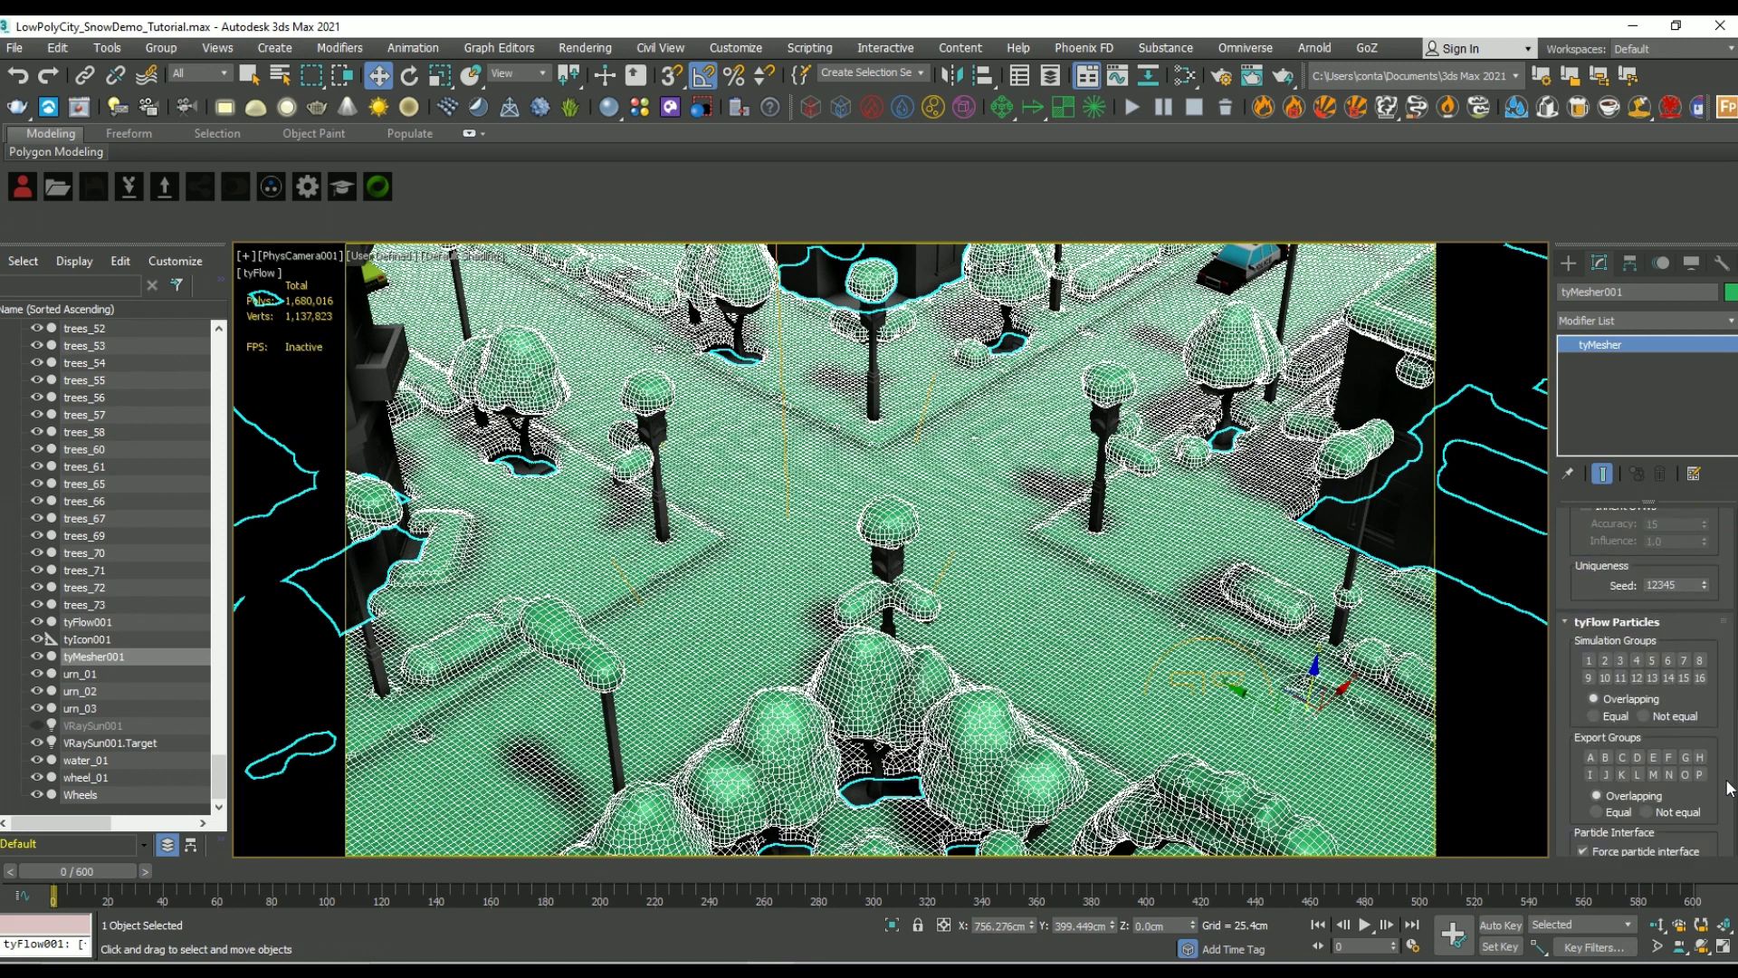
Step: Extract the mesh from the tyMesher, and hide the tyMesher, the raycast icon and the tyFlow object
scroll(1724, 788, down, 4)
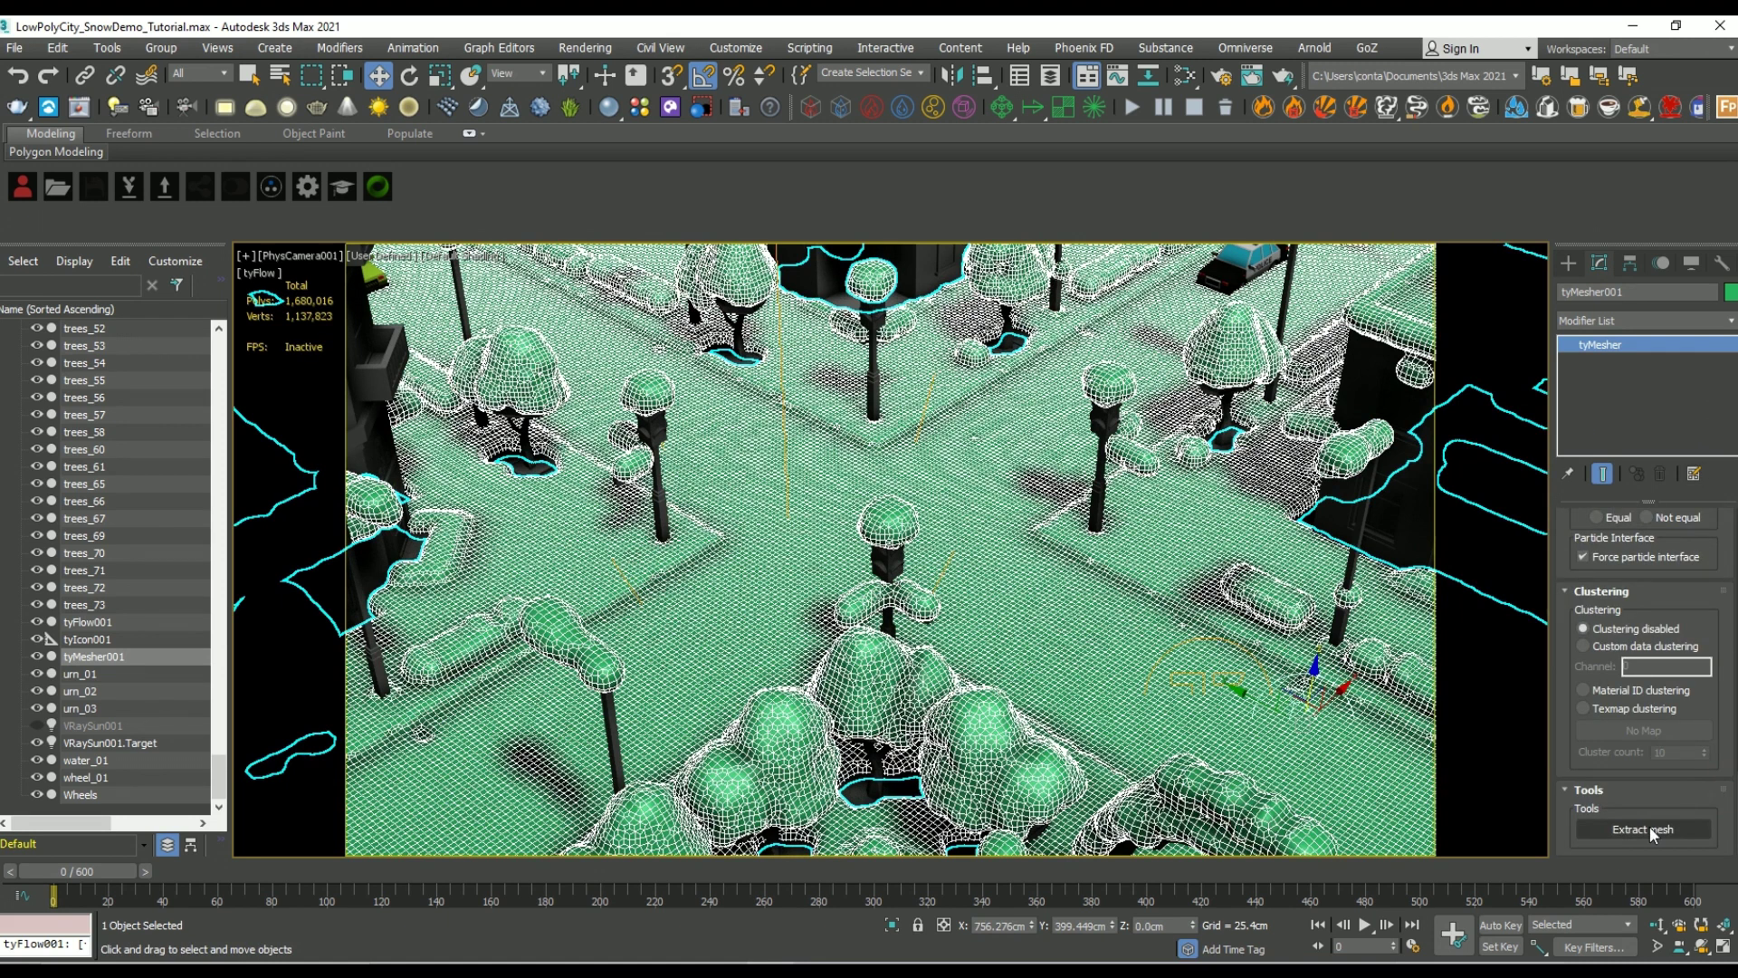
click(1650, 831)
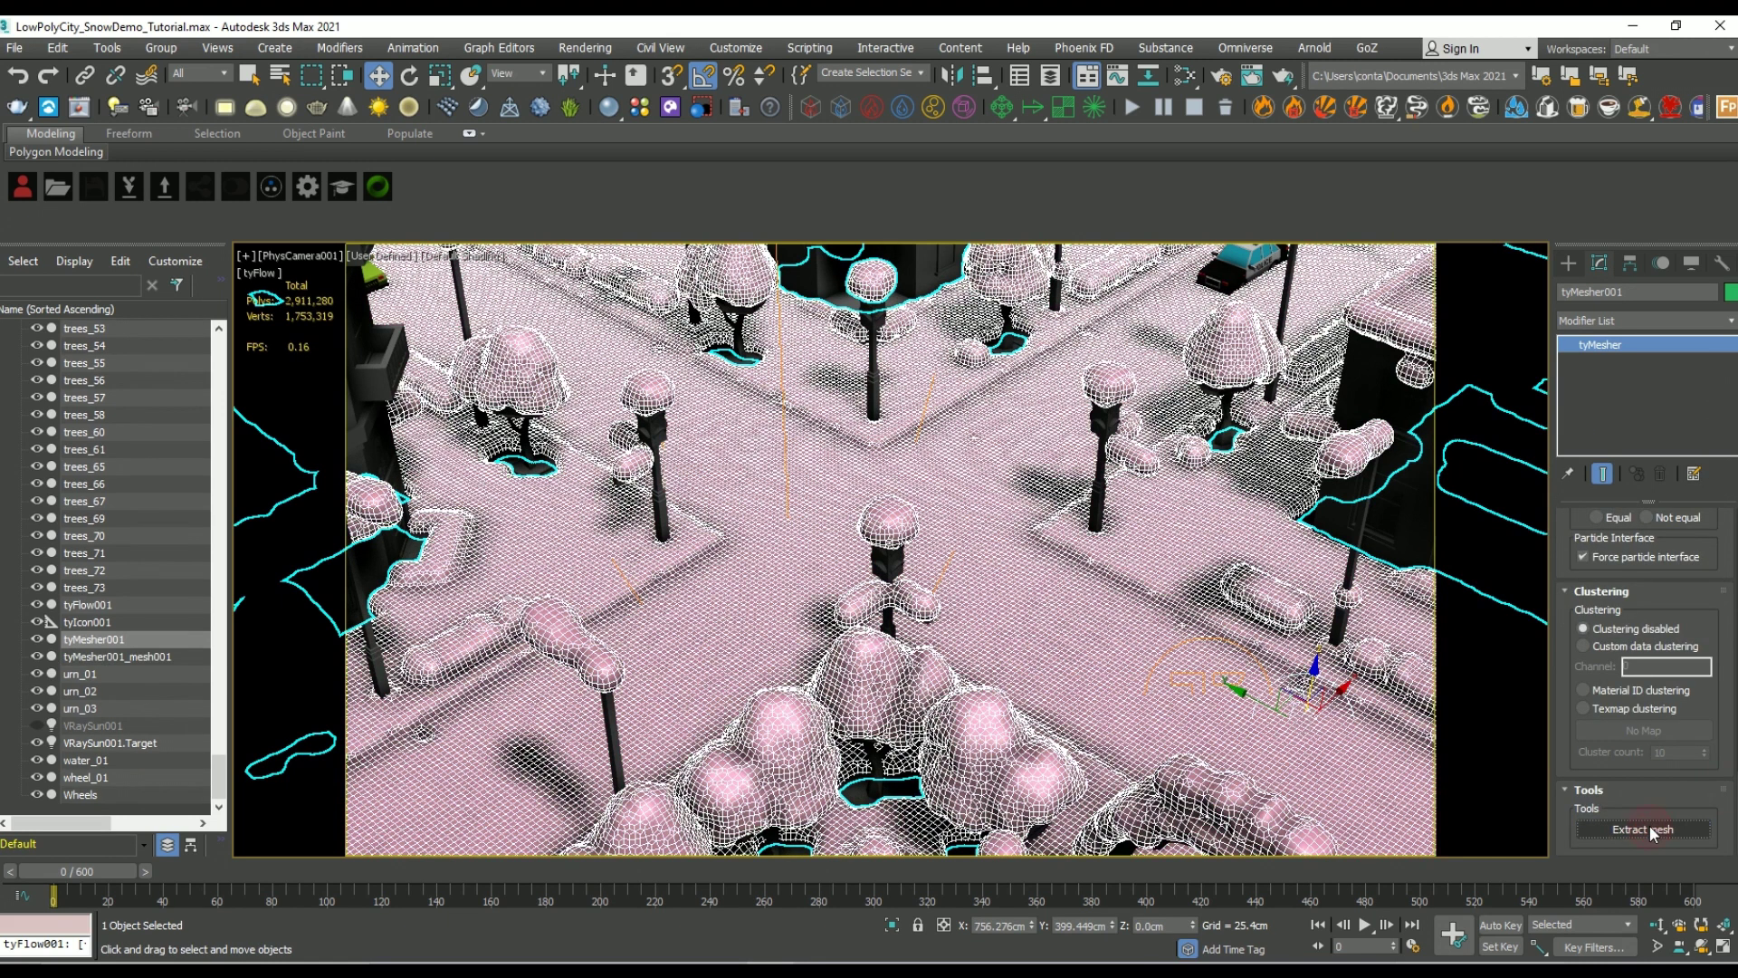
click(38, 639)
click(40, 606)
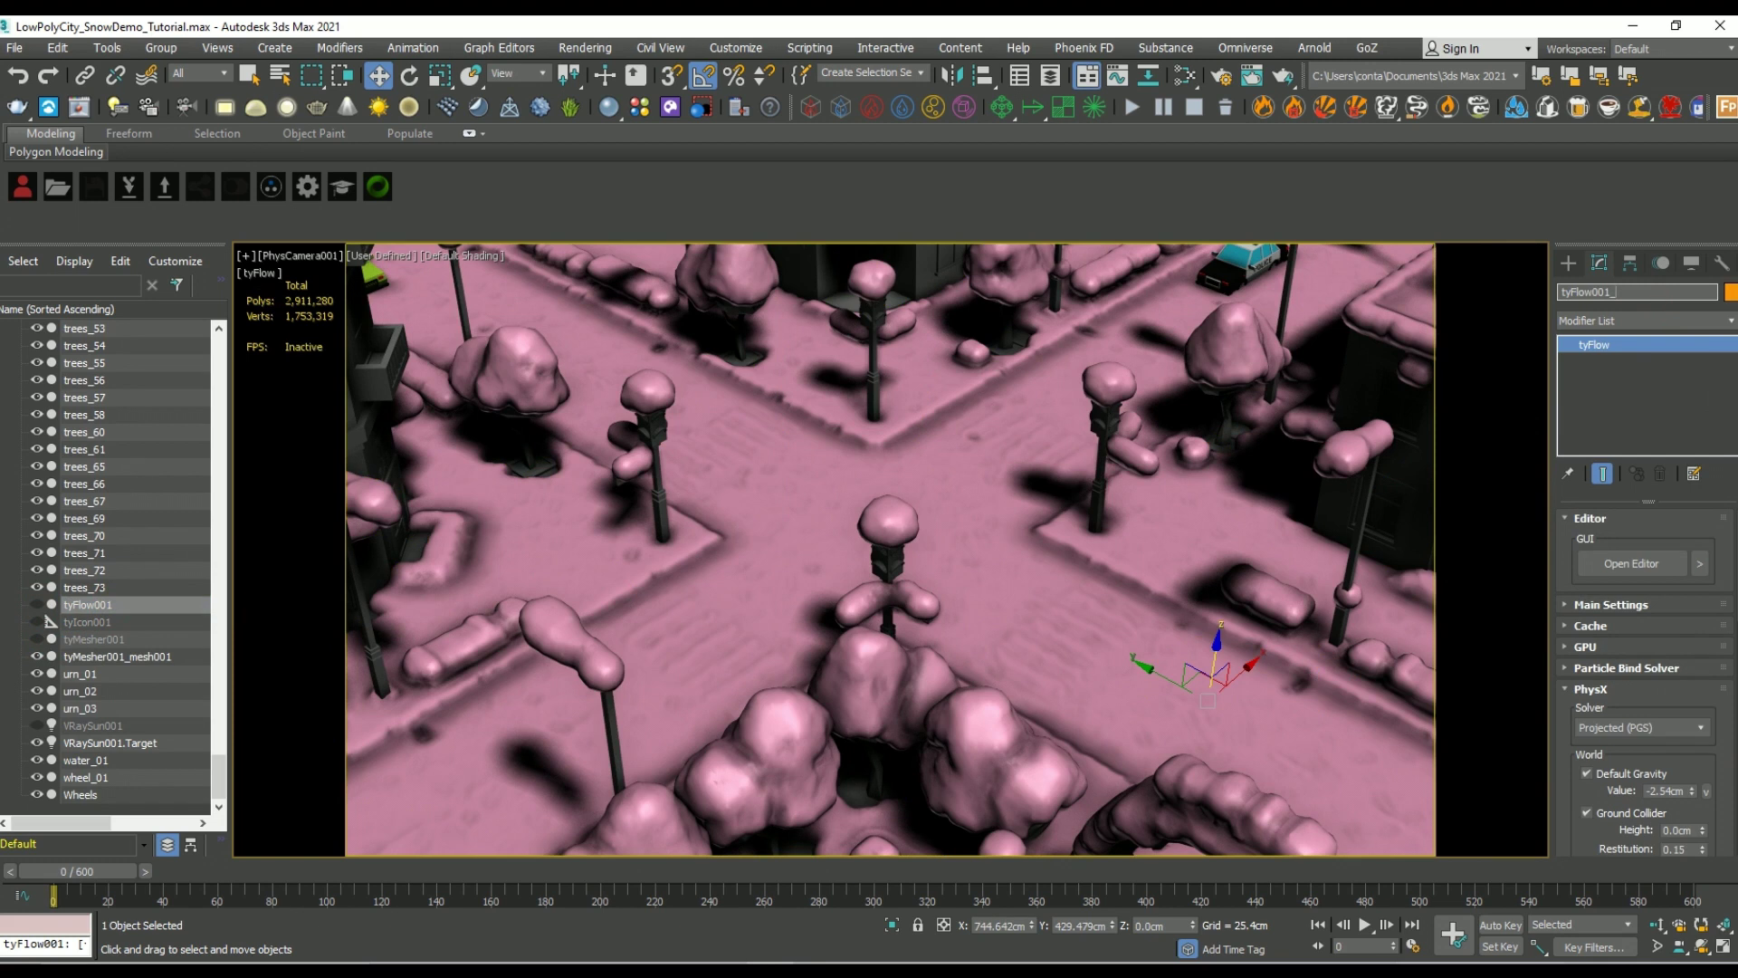
Step: Rename the tyFlow object to tyFlow001_SNOWCOVER and the extracted mesh to tyMesh_SnowCoverExtract
text(R)
key(Return)
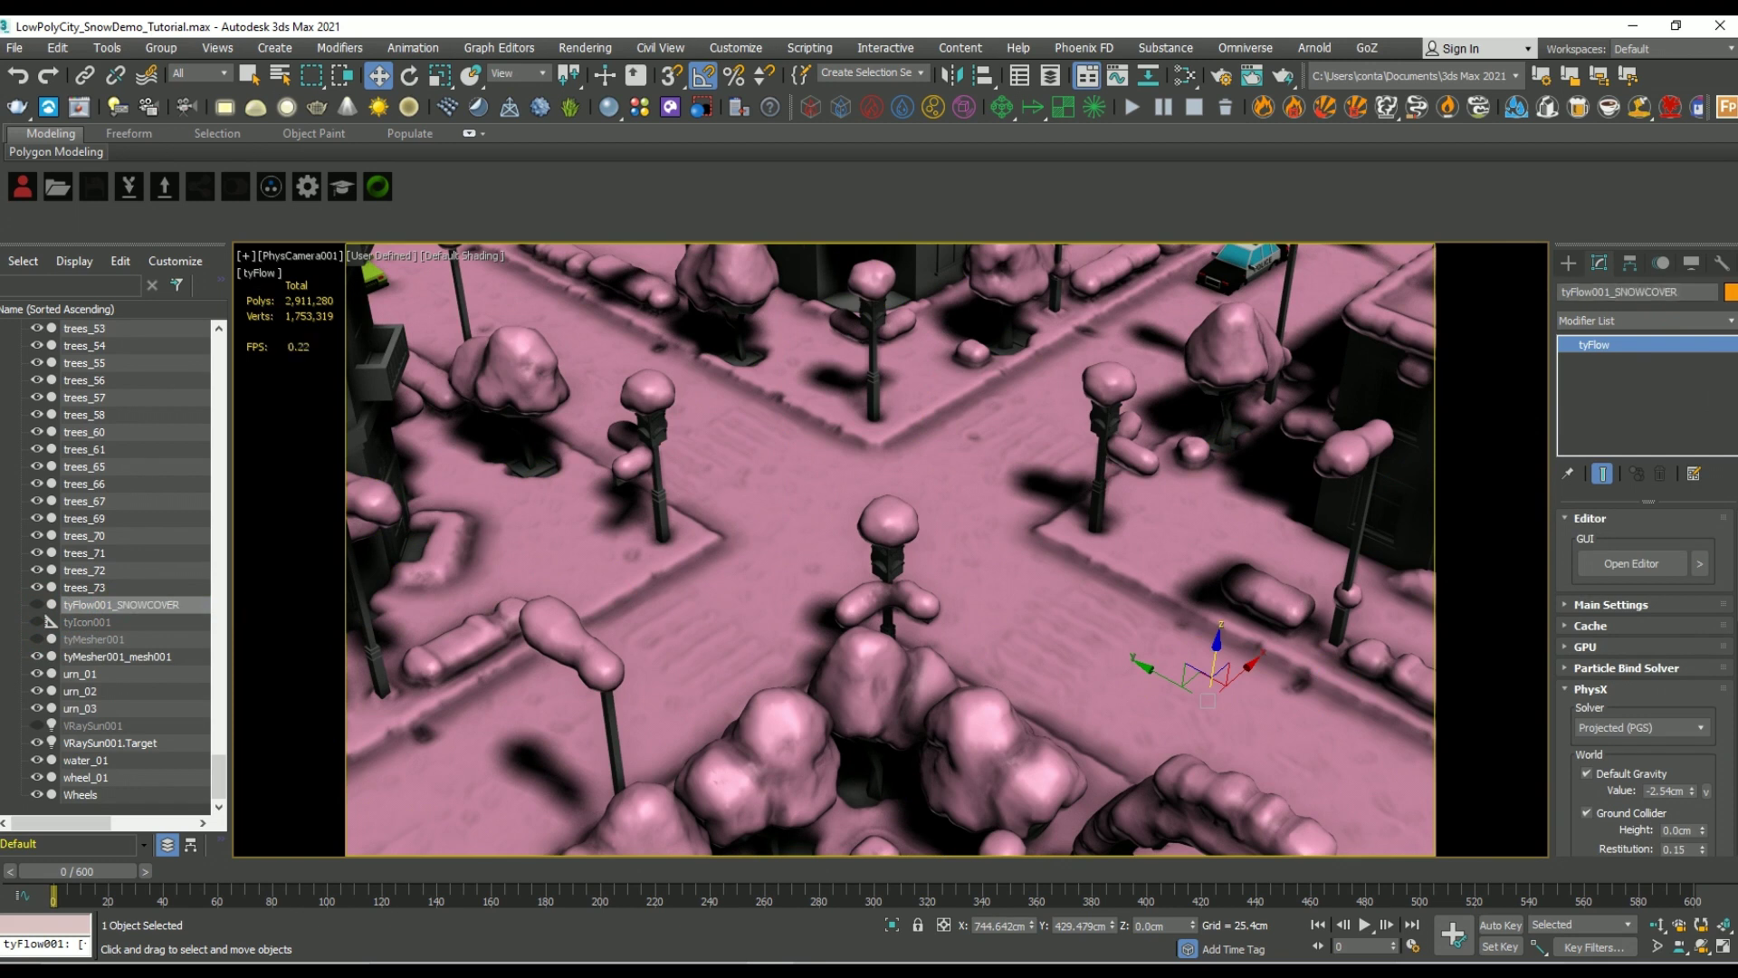
click(113, 660)
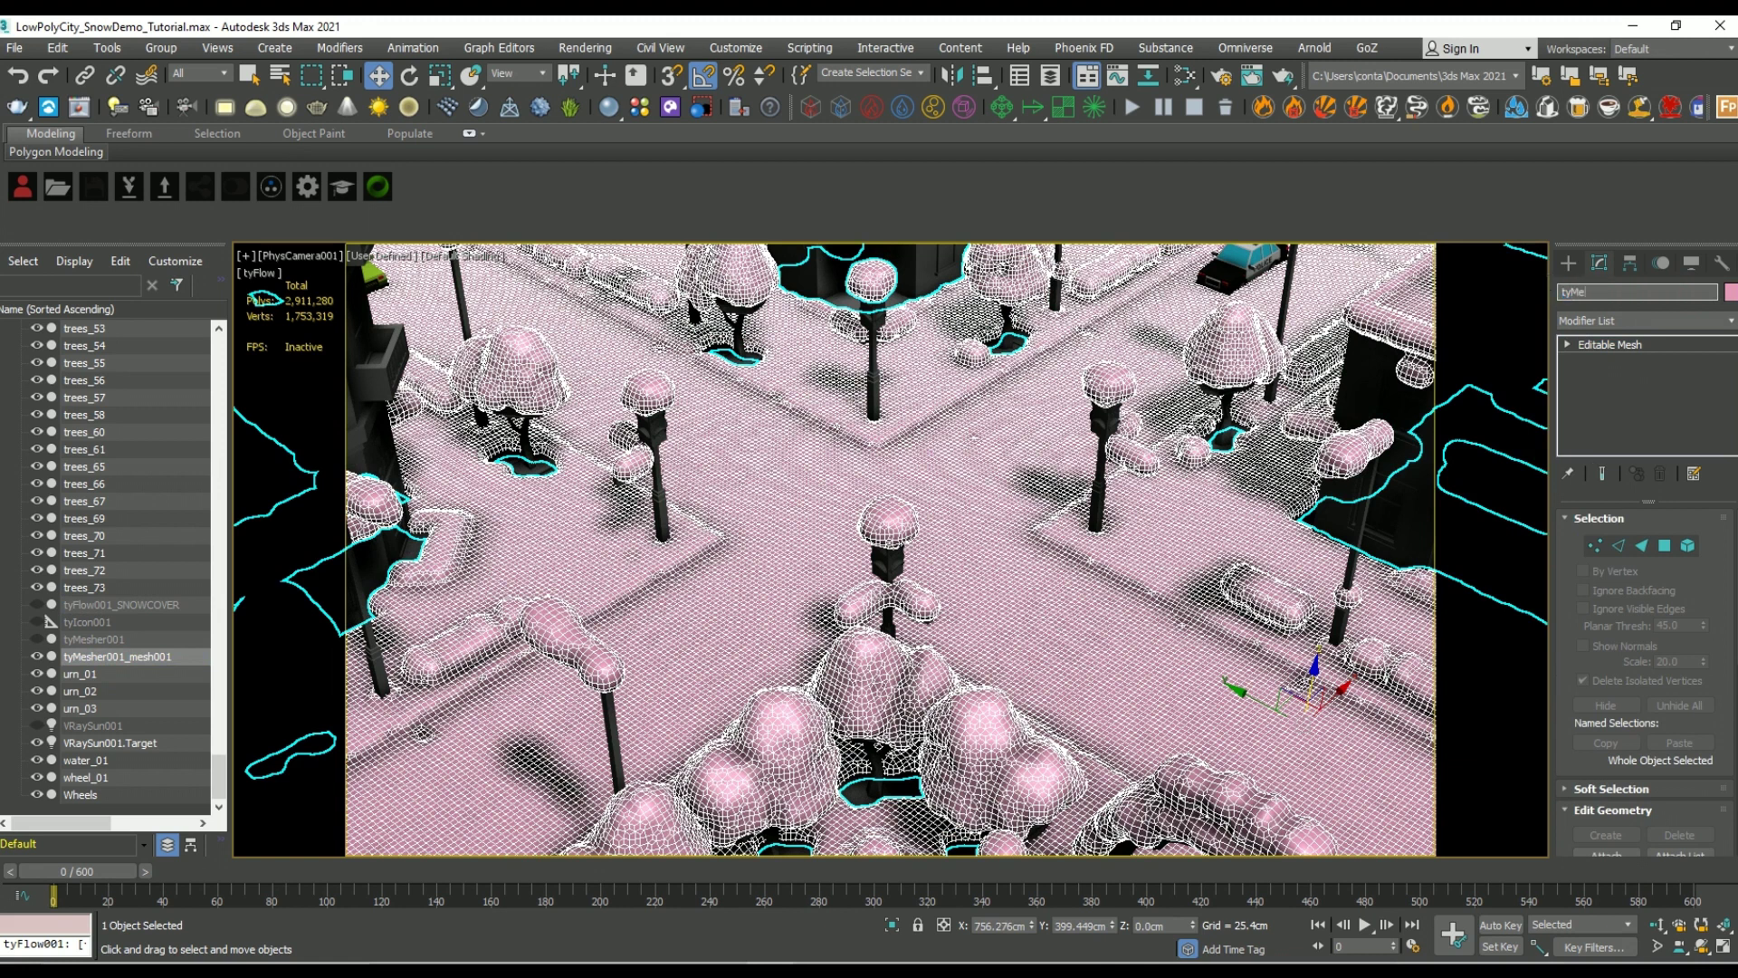
text(SnowCoverExtract)
key(Return)
Step: Convert the extracted snow mesh to an Editable Poly and add a tyRelax modifier with 5 iterations
right_click(990, 552)
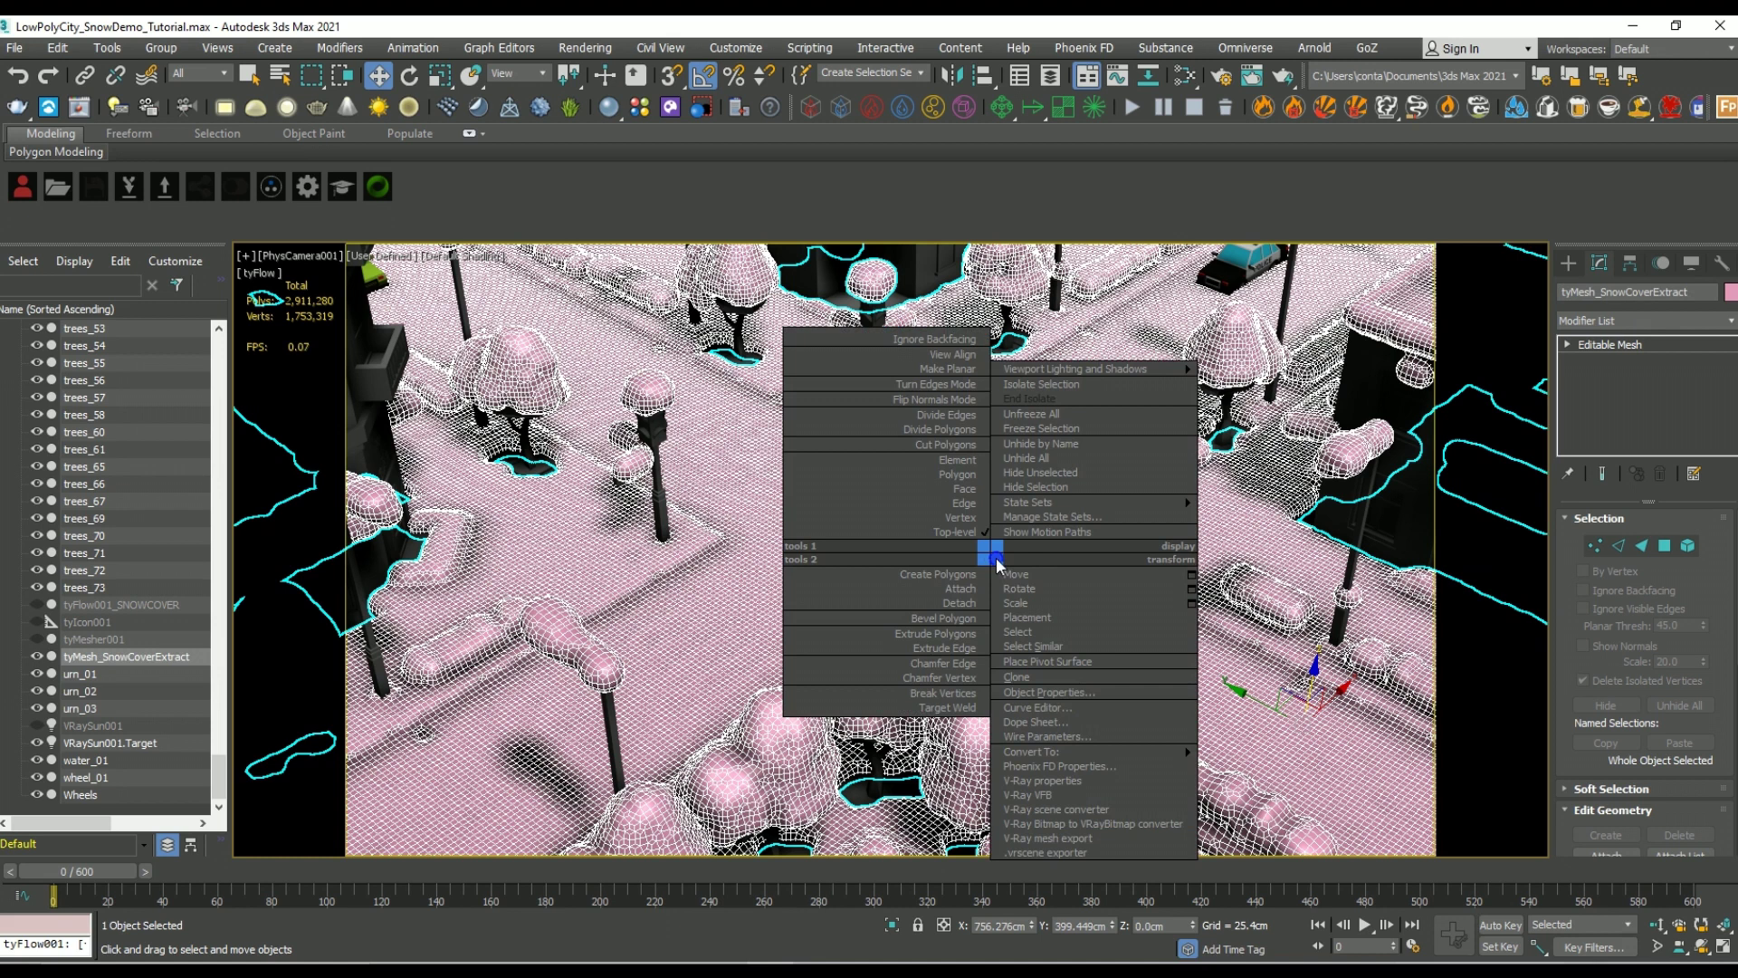
mouse_move(1164, 749)
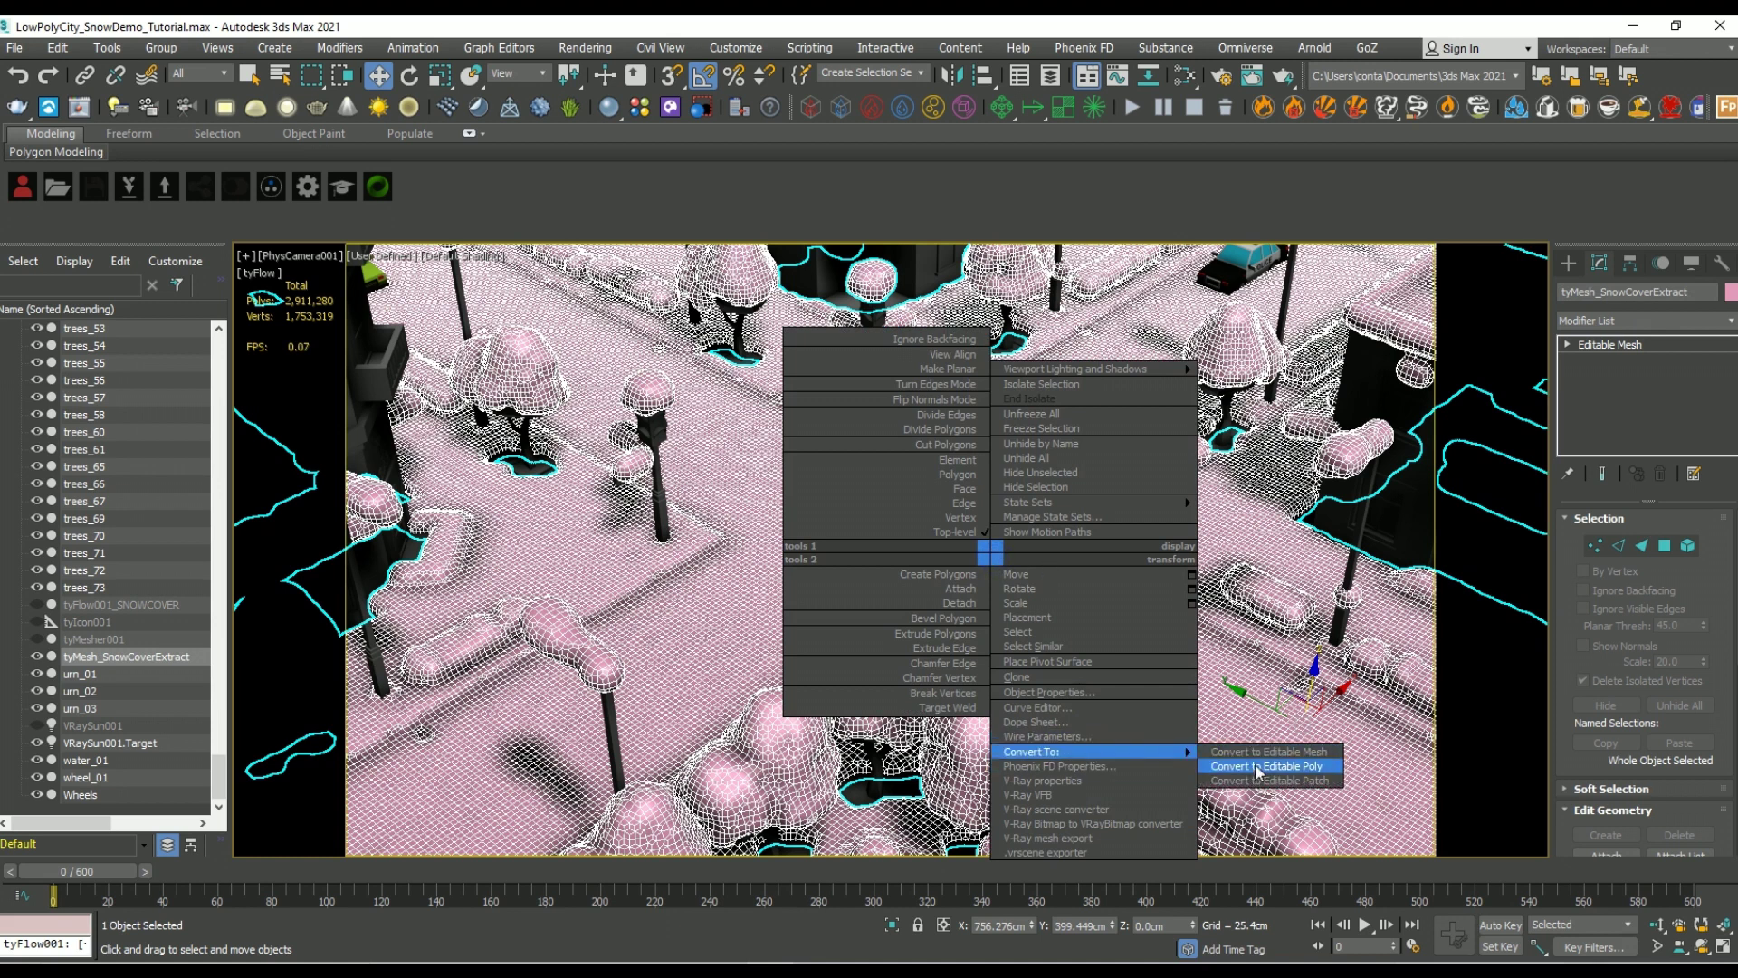
click(1260, 770)
click(1731, 322)
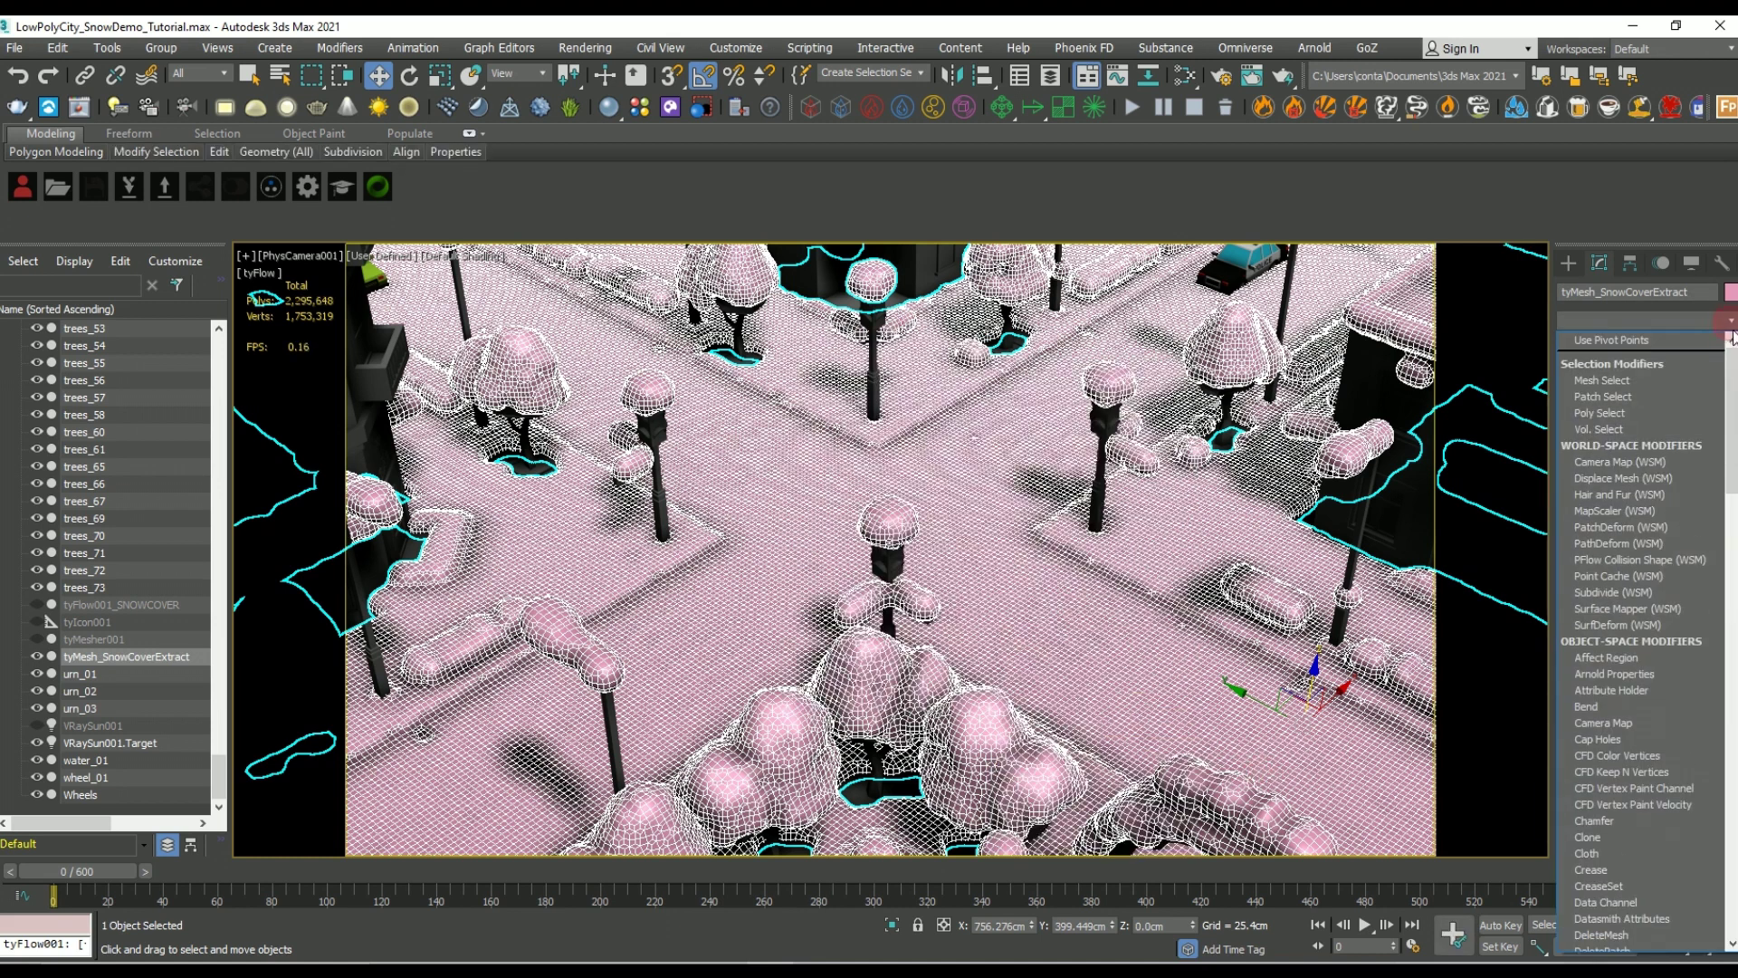
scroll(1620, 724, down, 20)
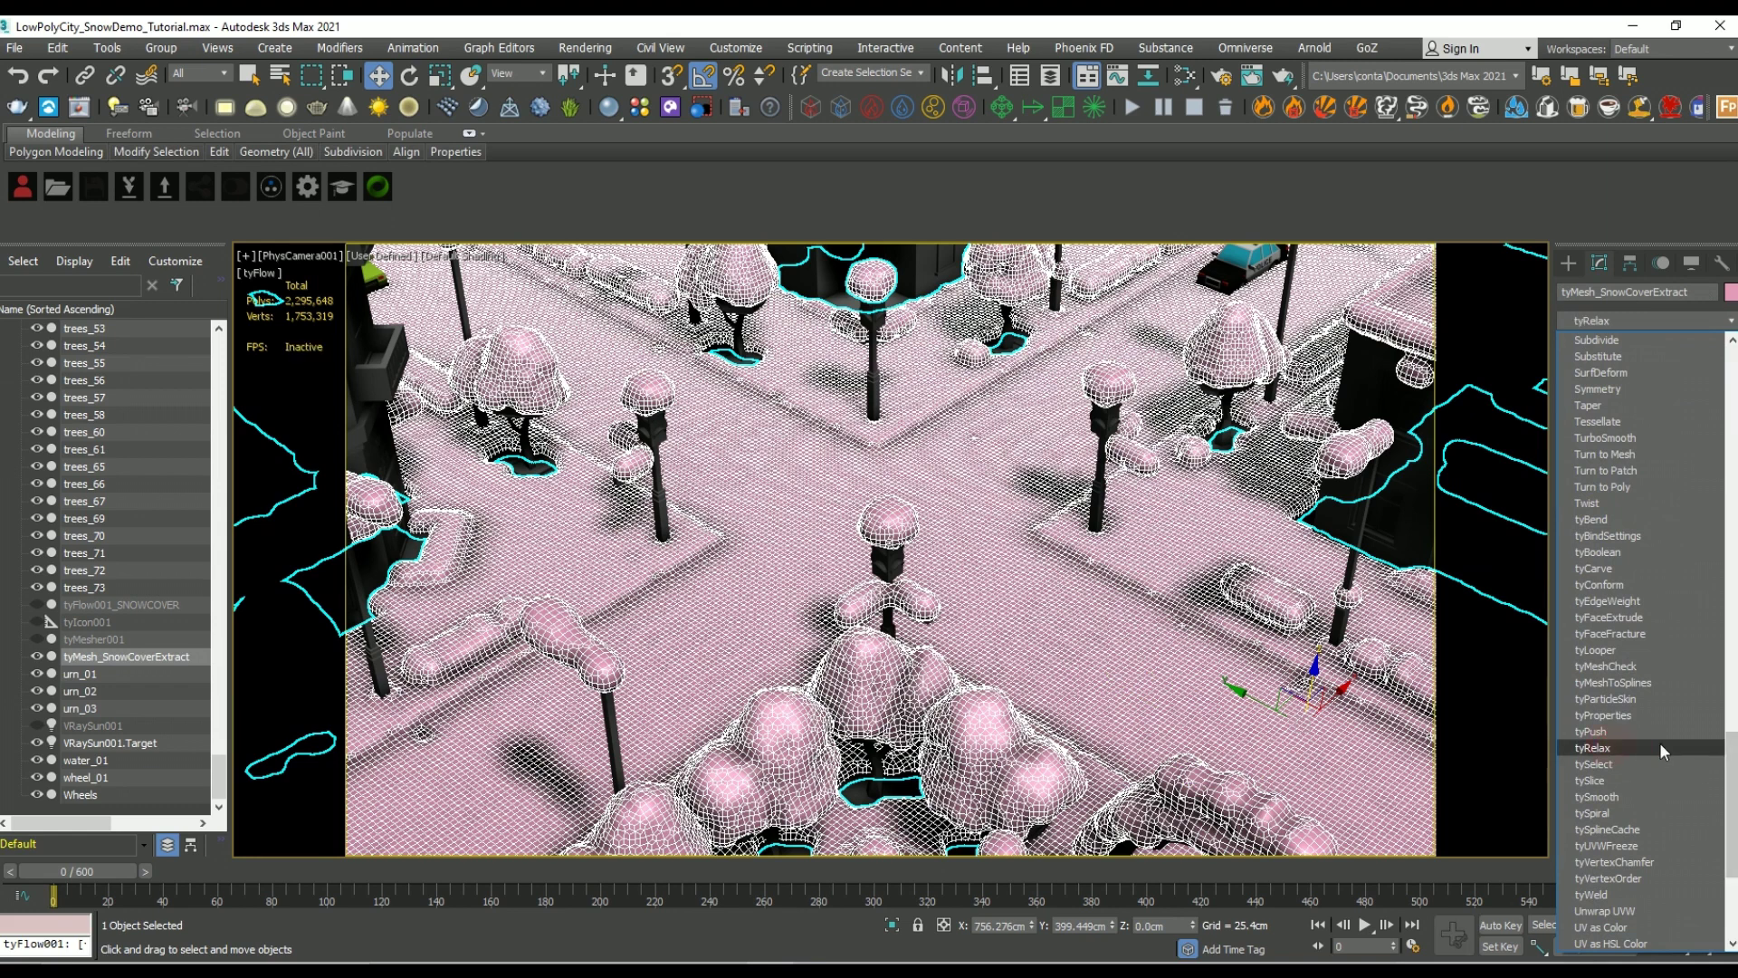
click(1610, 749)
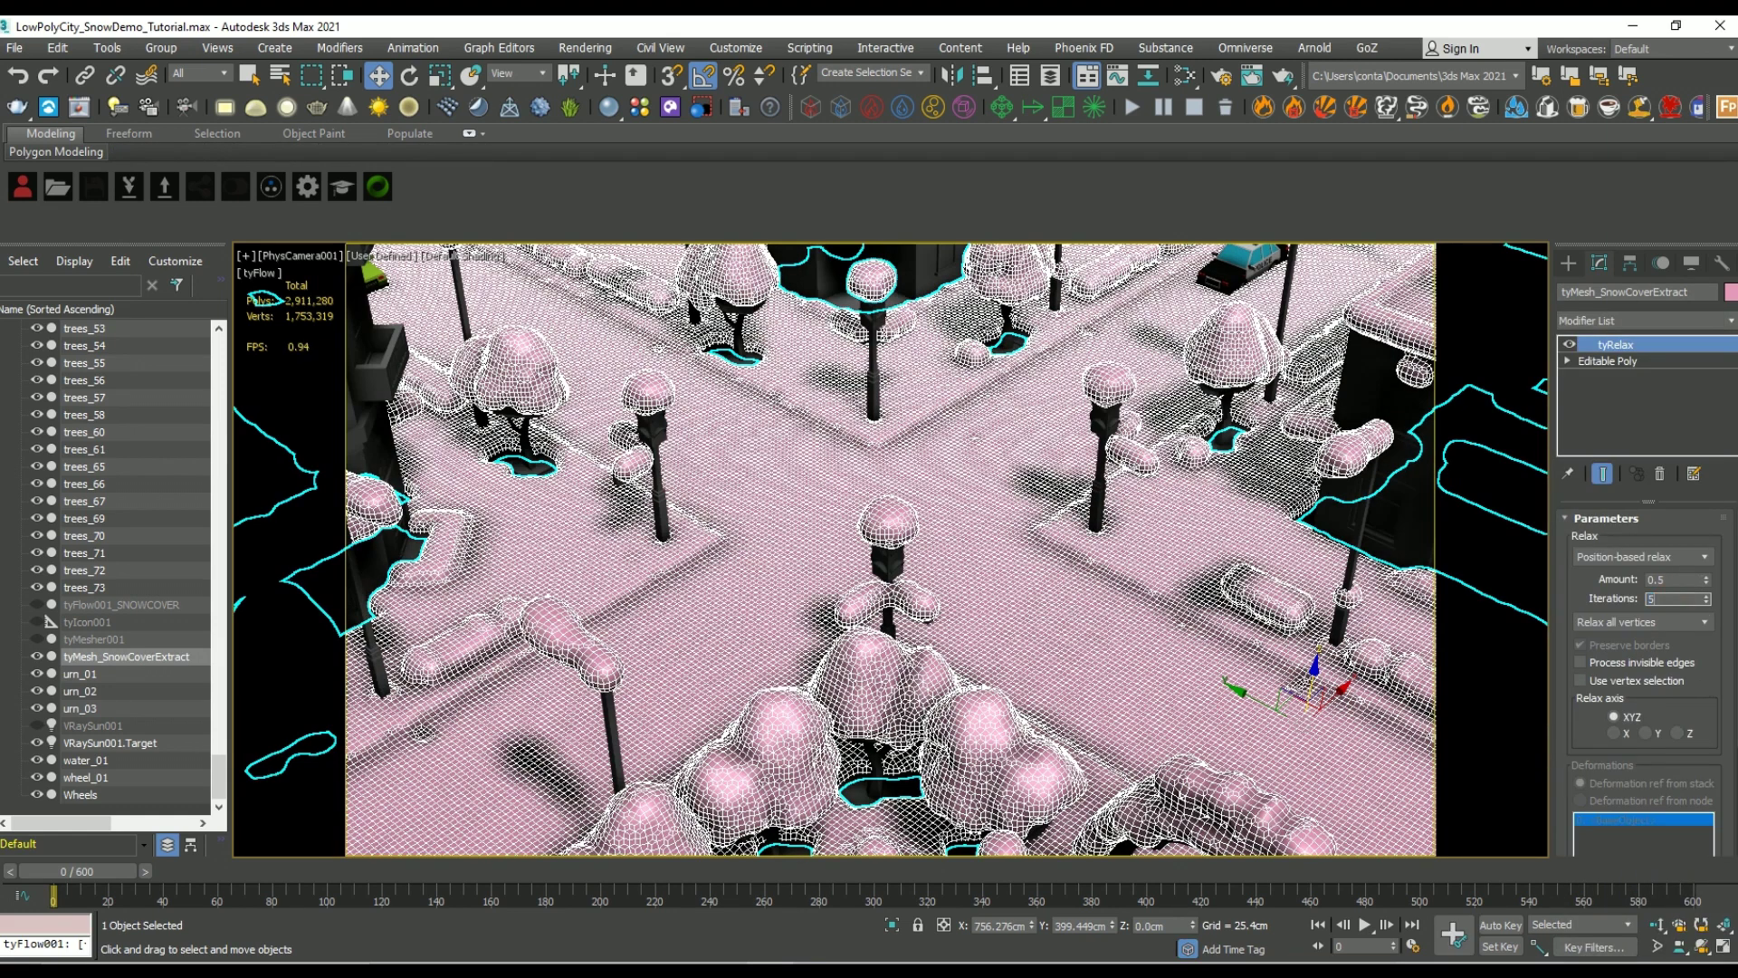
click(73, 811)
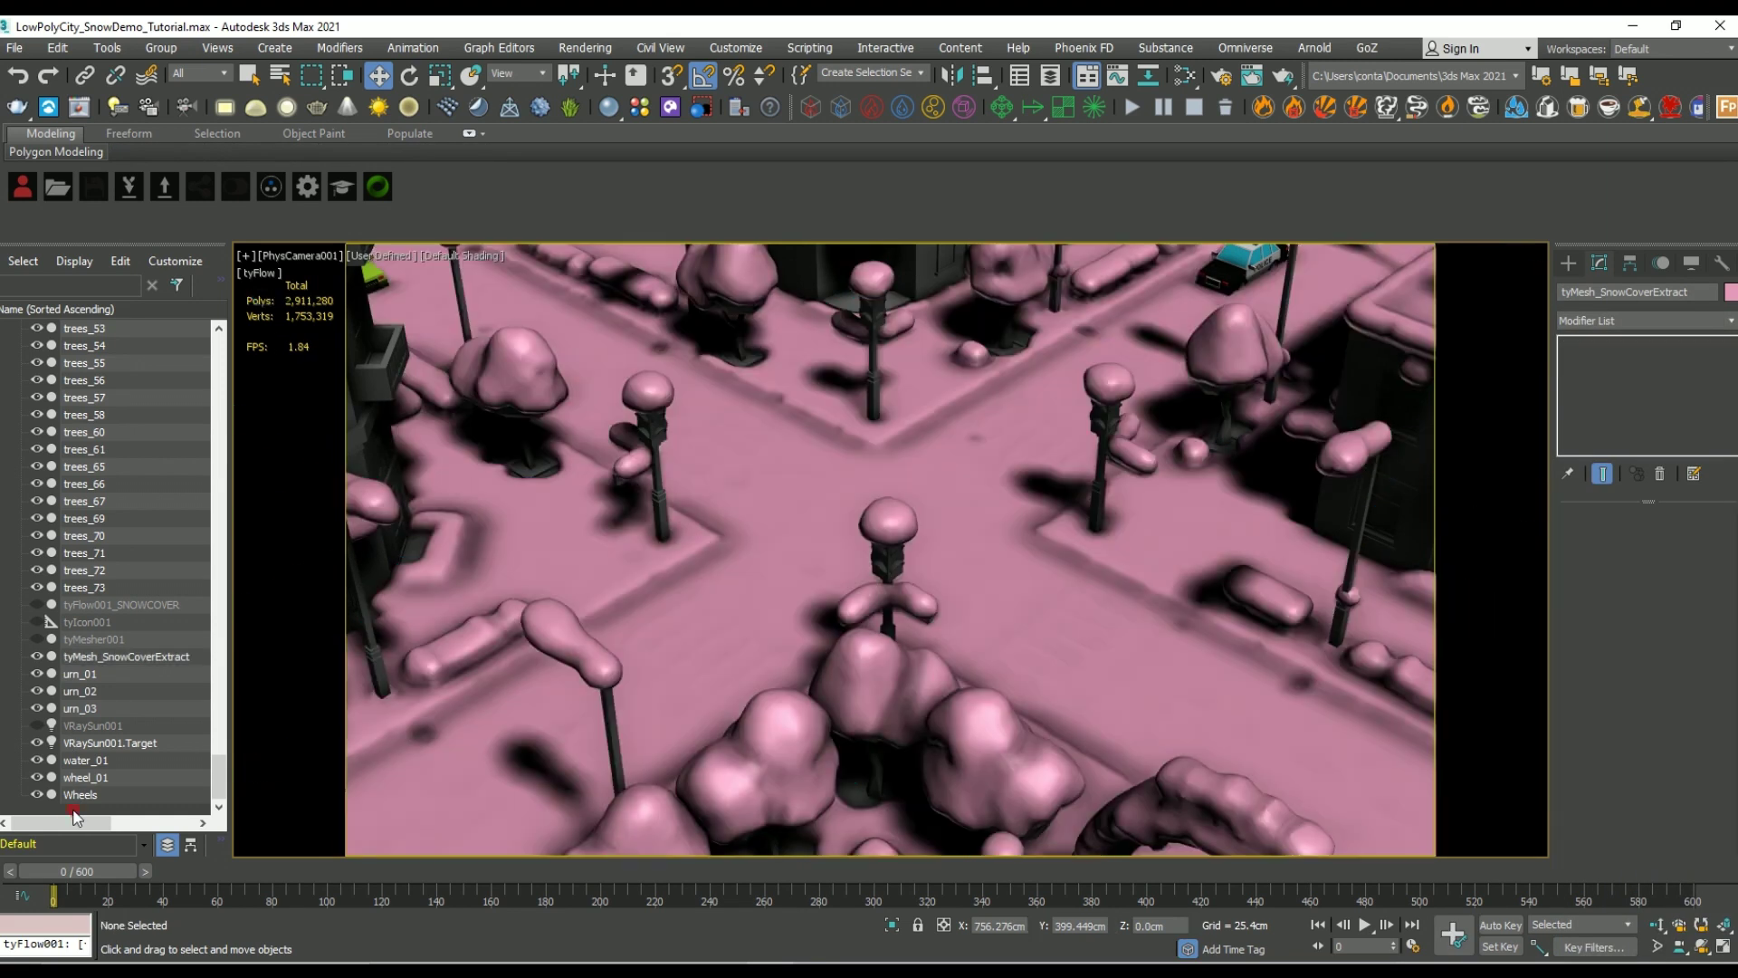
Step: Create a new VRayMtl in the Slate Material Editor and assign it to the snow mesh
click(752, 794)
click(824, 636)
key(m)
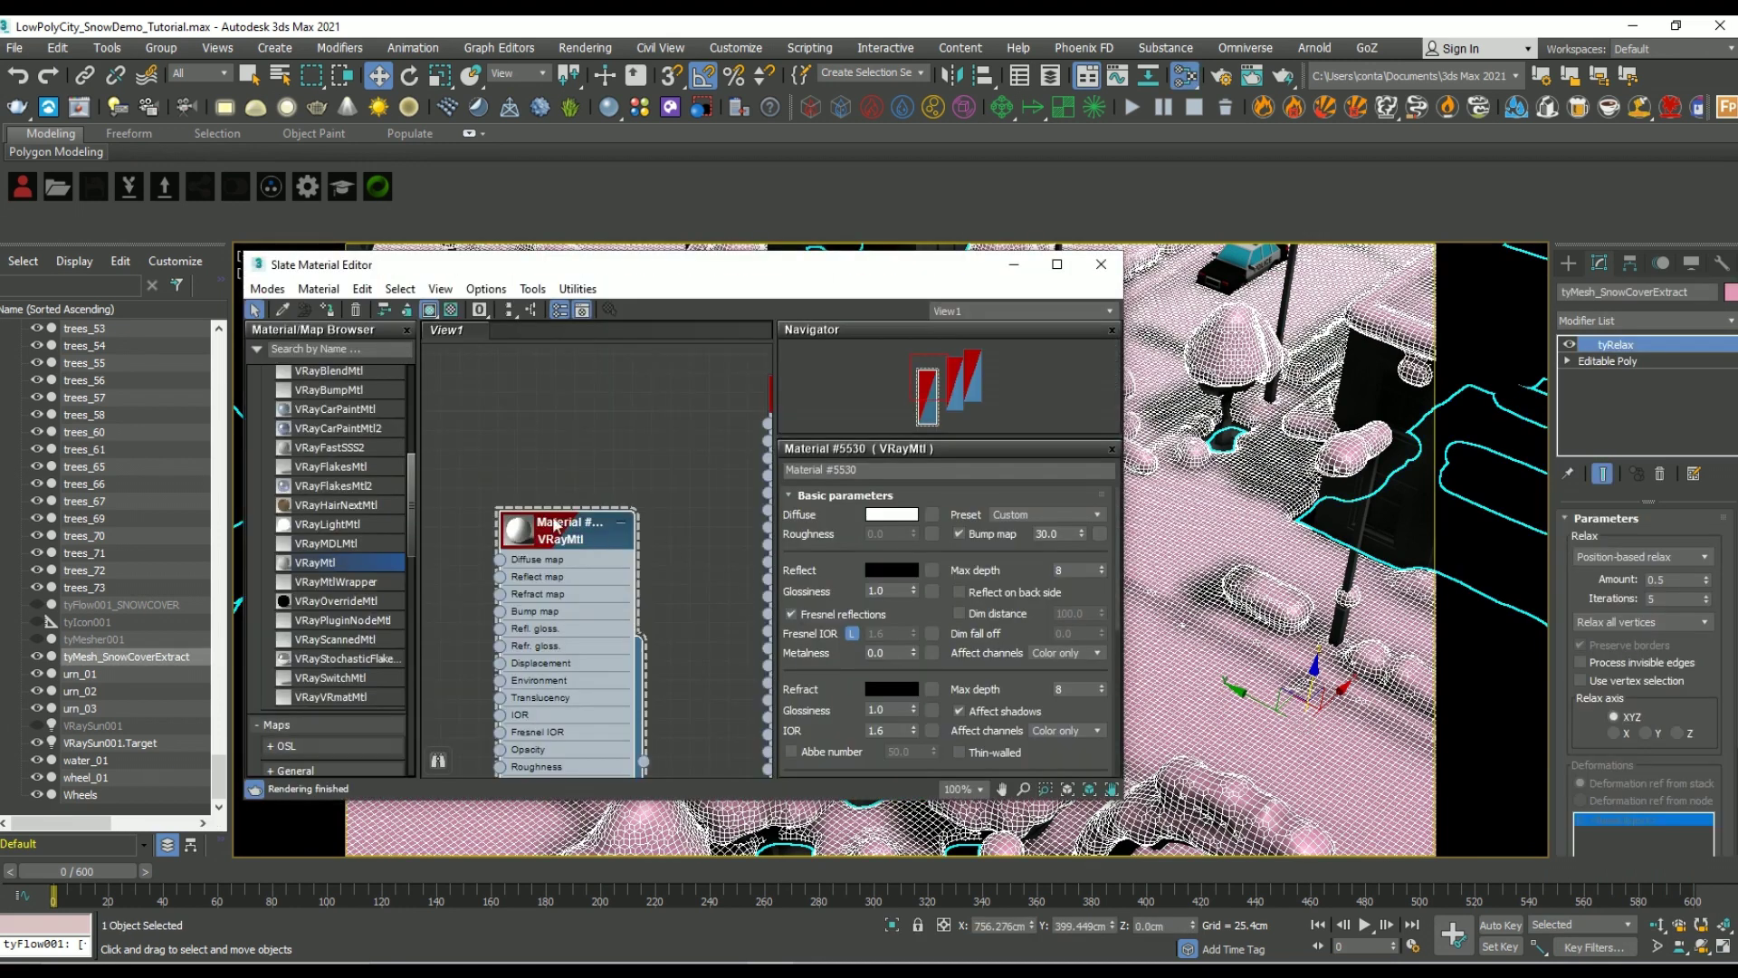
middle_drag(651, 361, 658, 354)
middle_drag(541, 528, 687, 503)
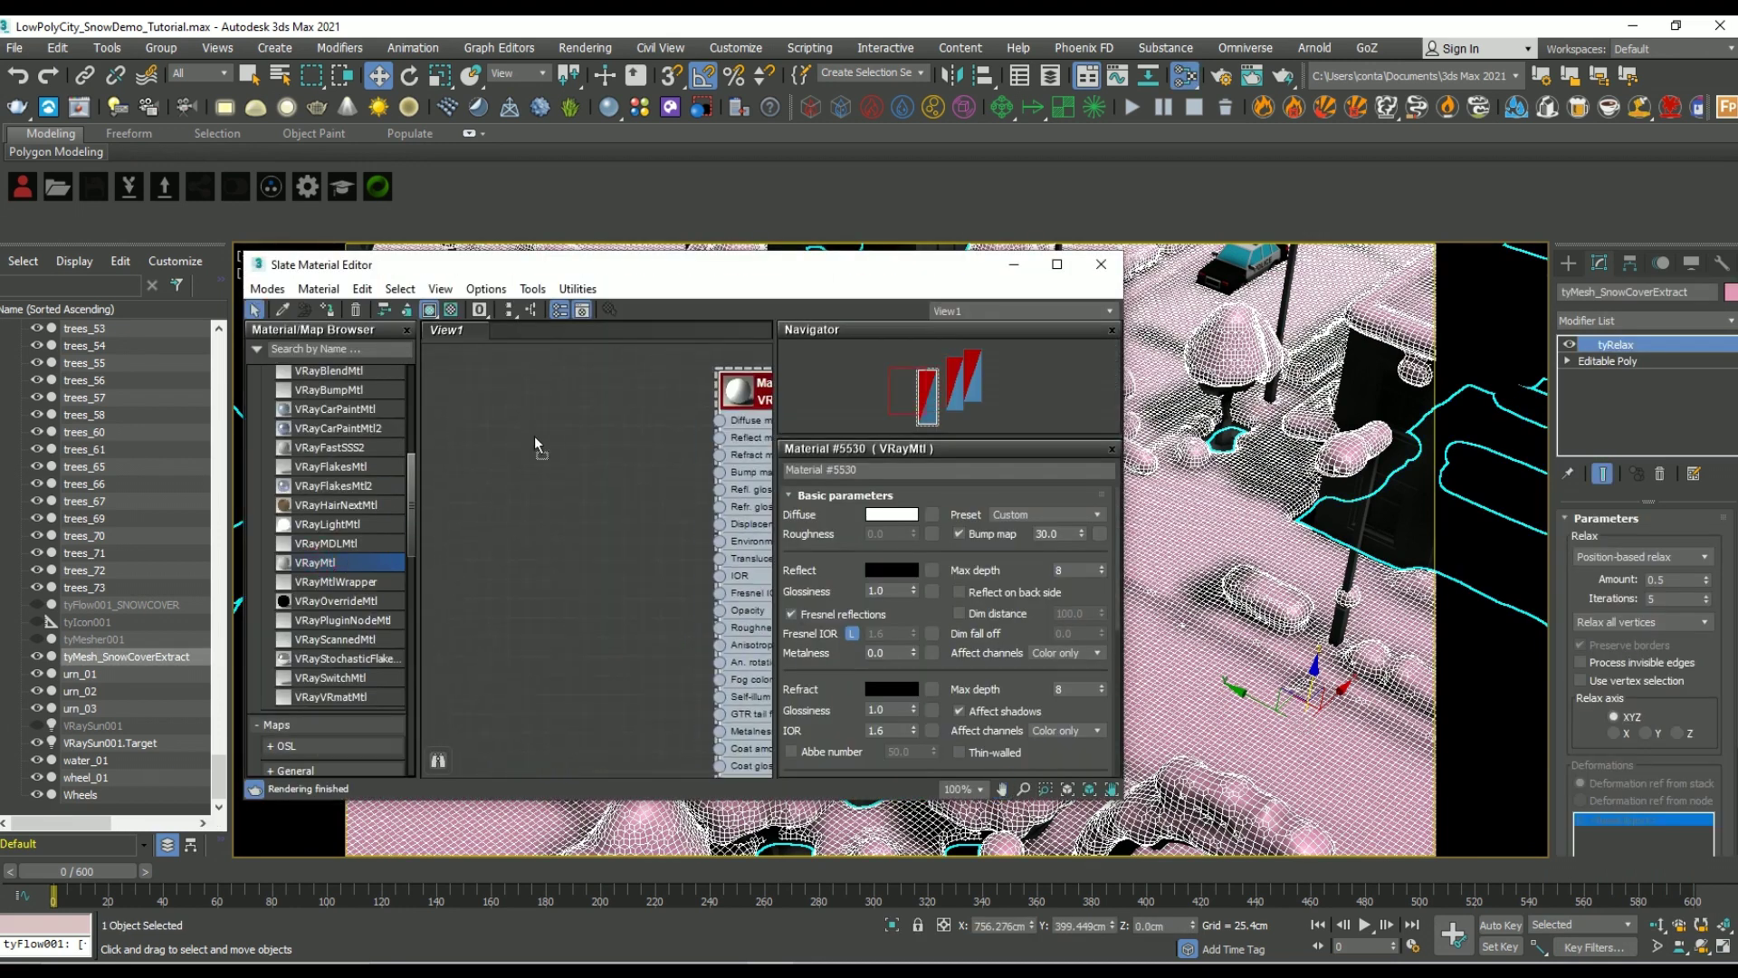
drag(535, 444, 520, 450)
click(328, 311)
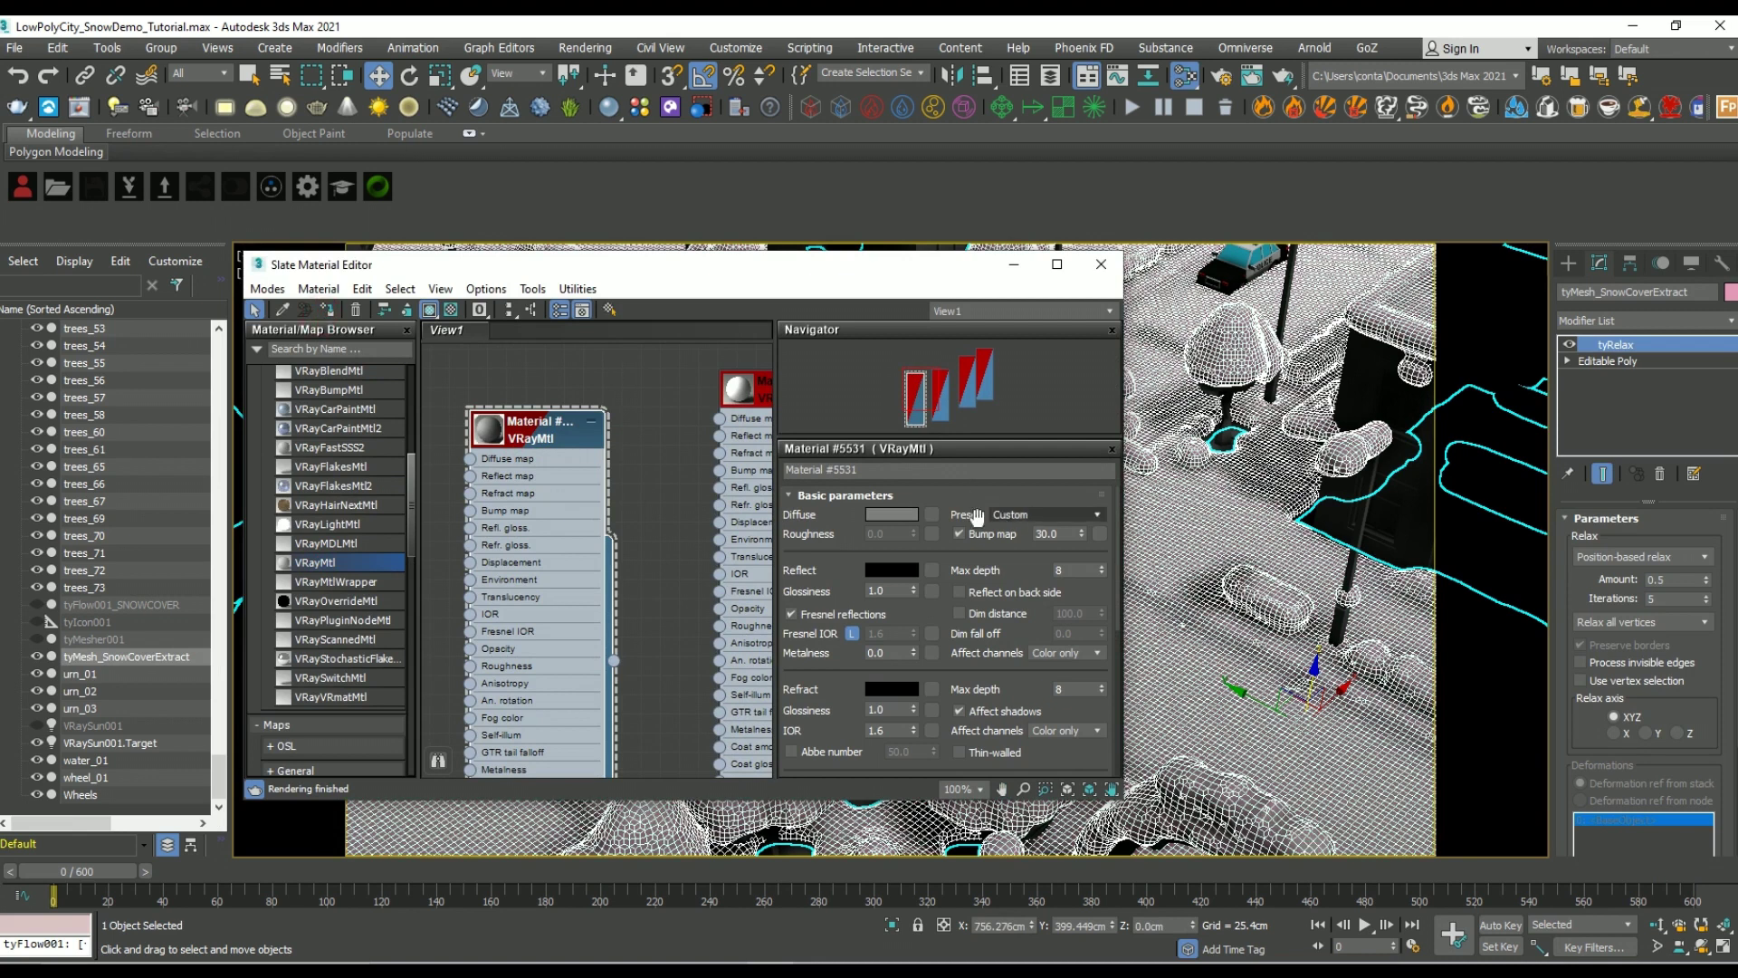
Step: Set the new snow material's diffuse colour to light grey and close the material editor
click(892, 514)
click(549, 605)
click(707, 656)
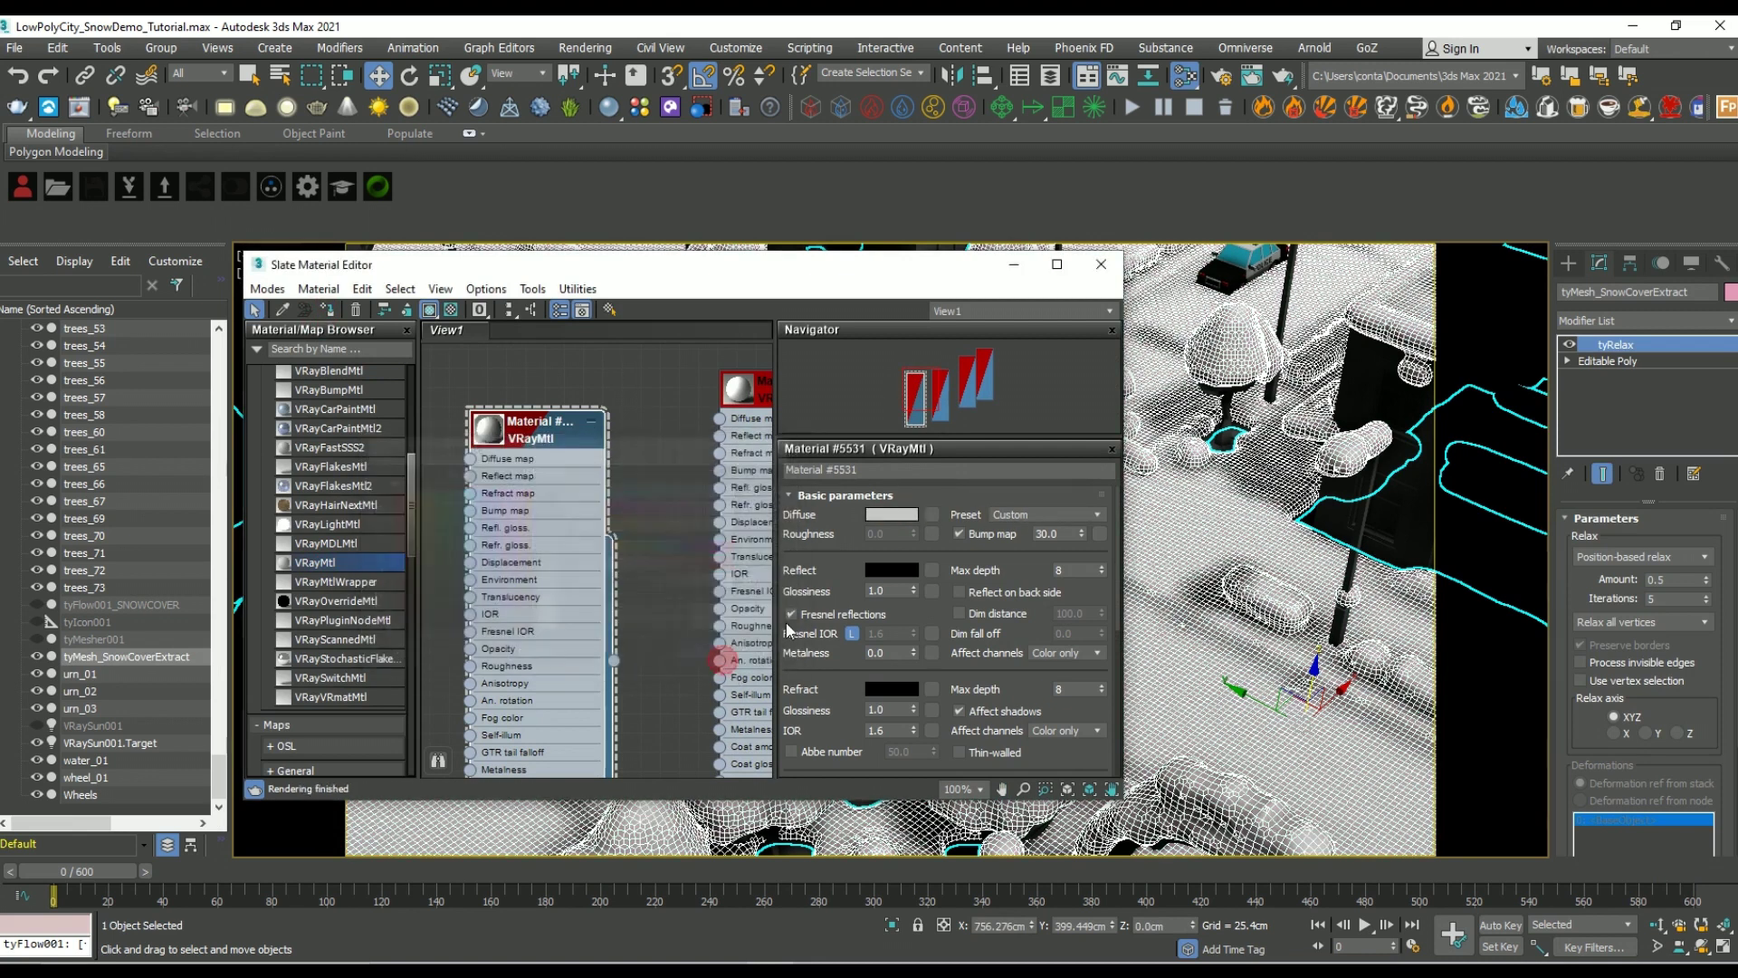
click(1101, 265)
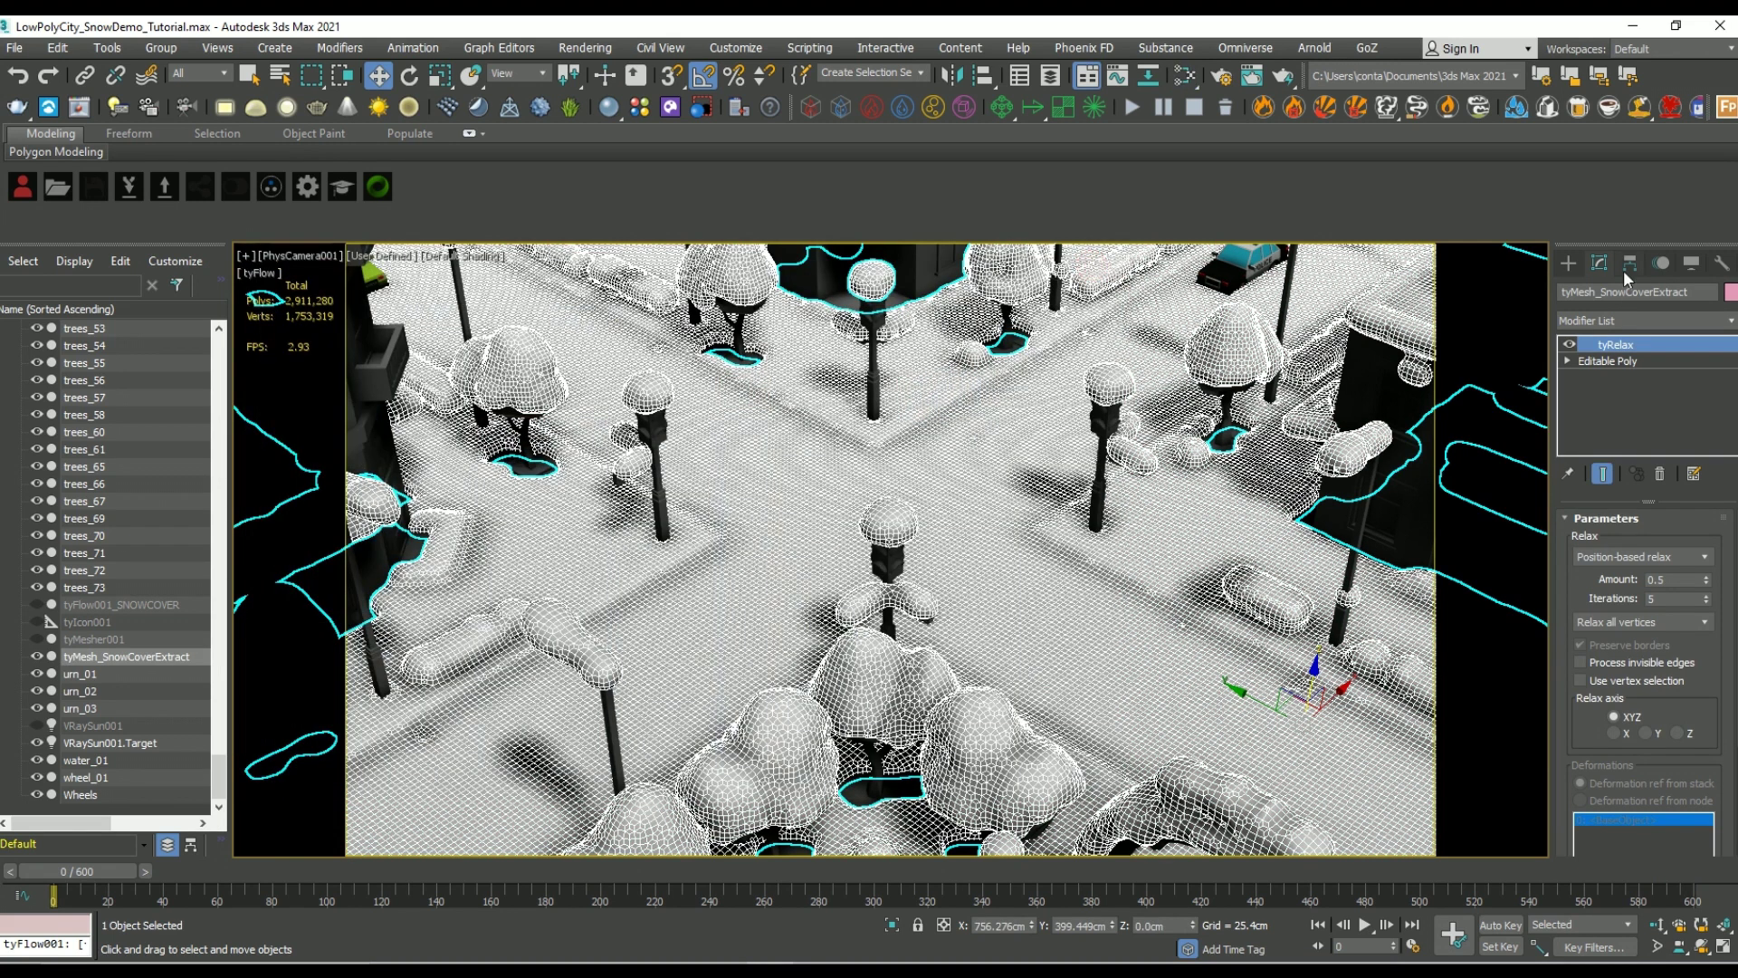
Step: Create a second tyFlow object on the street near the raycast icon and name it tyFlow001_ImprintParticles
click(104, 804)
click(1569, 263)
click(1568, 319)
click(1574, 337)
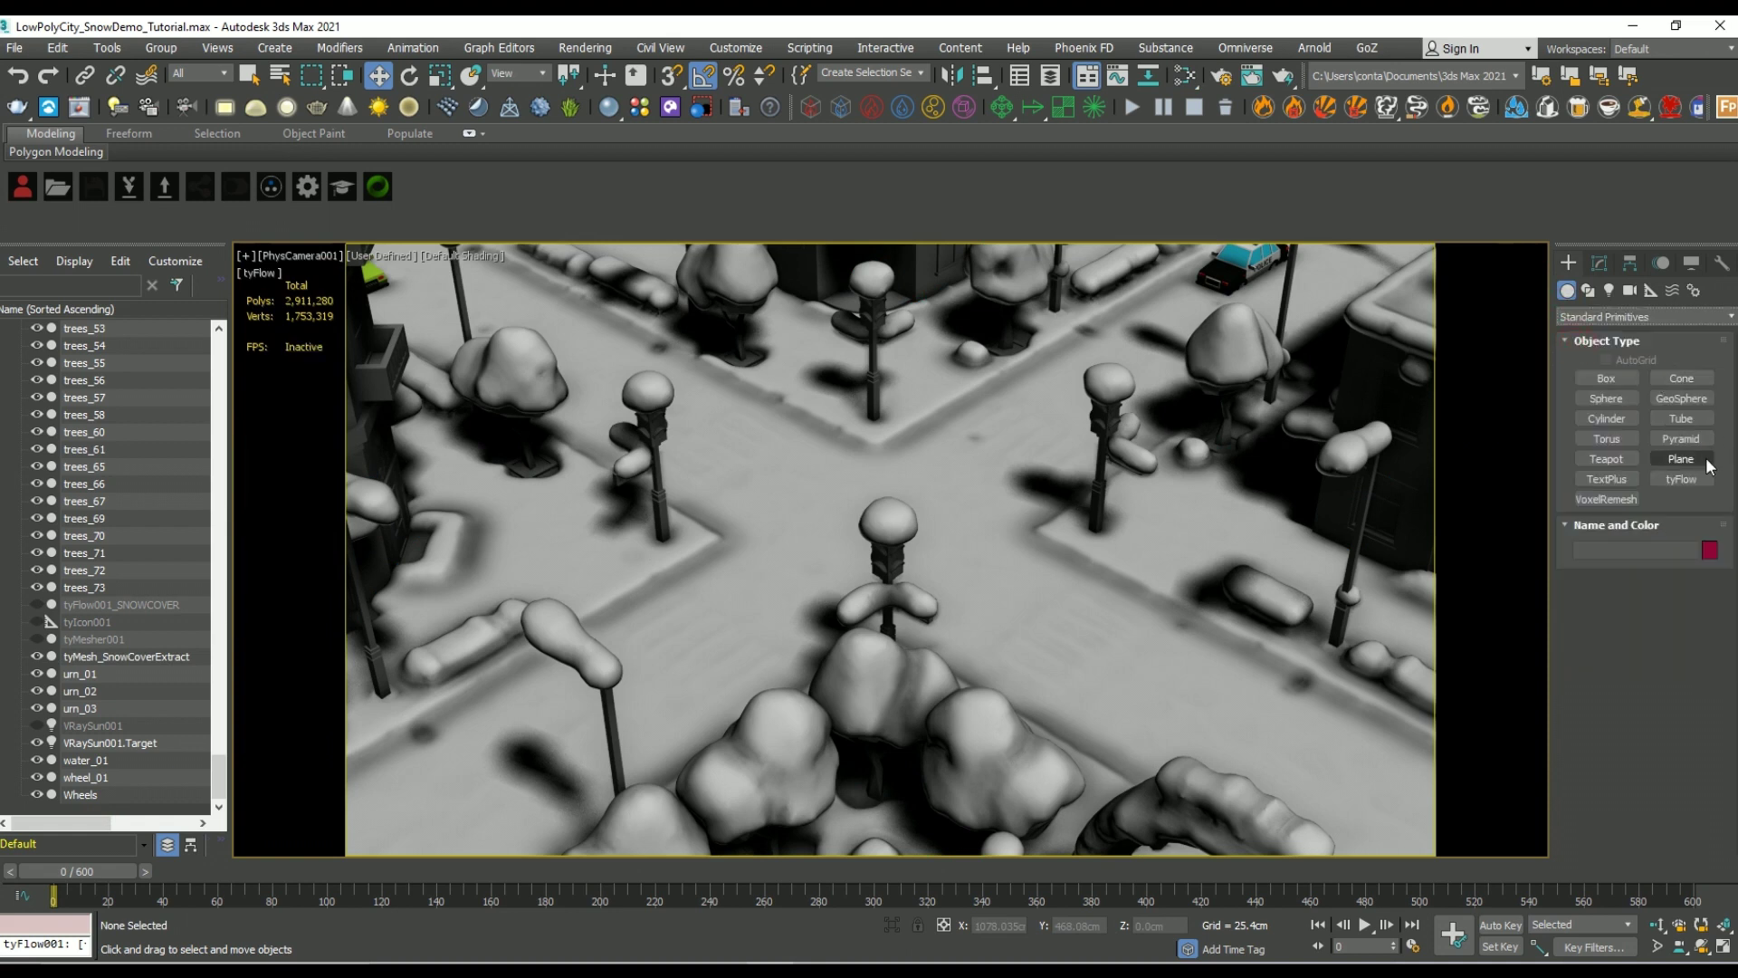
click(1682, 479)
drag(1282, 681, 1358, 688)
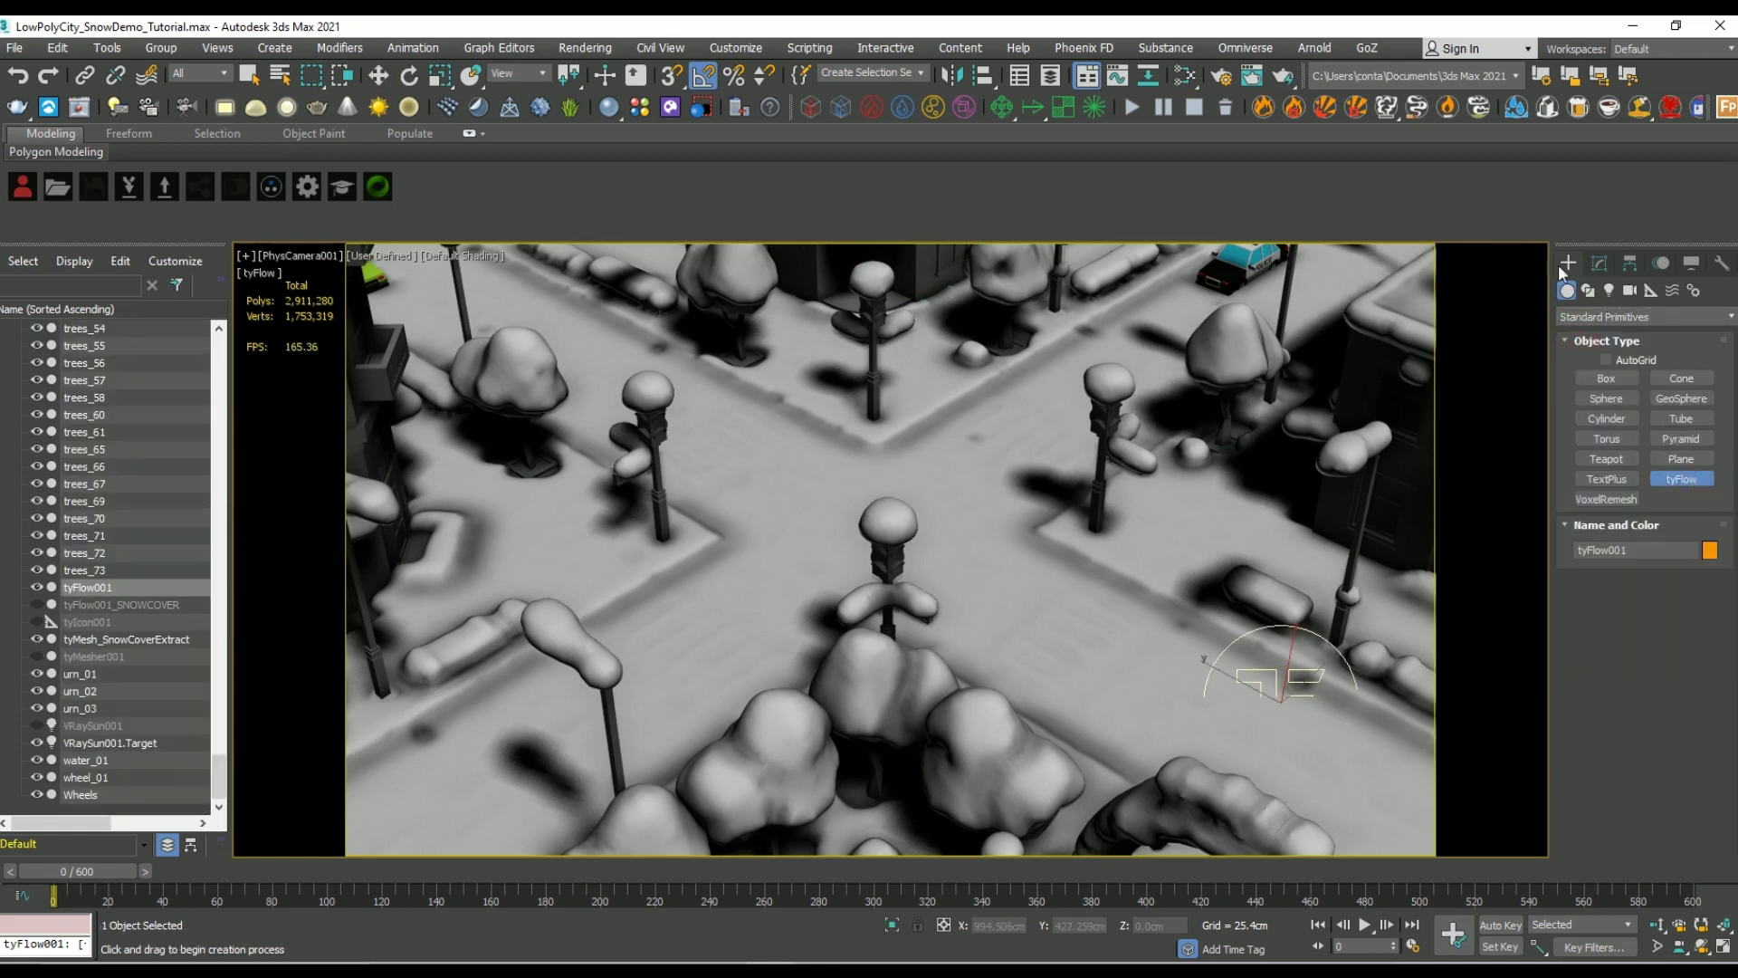
click(1599, 262)
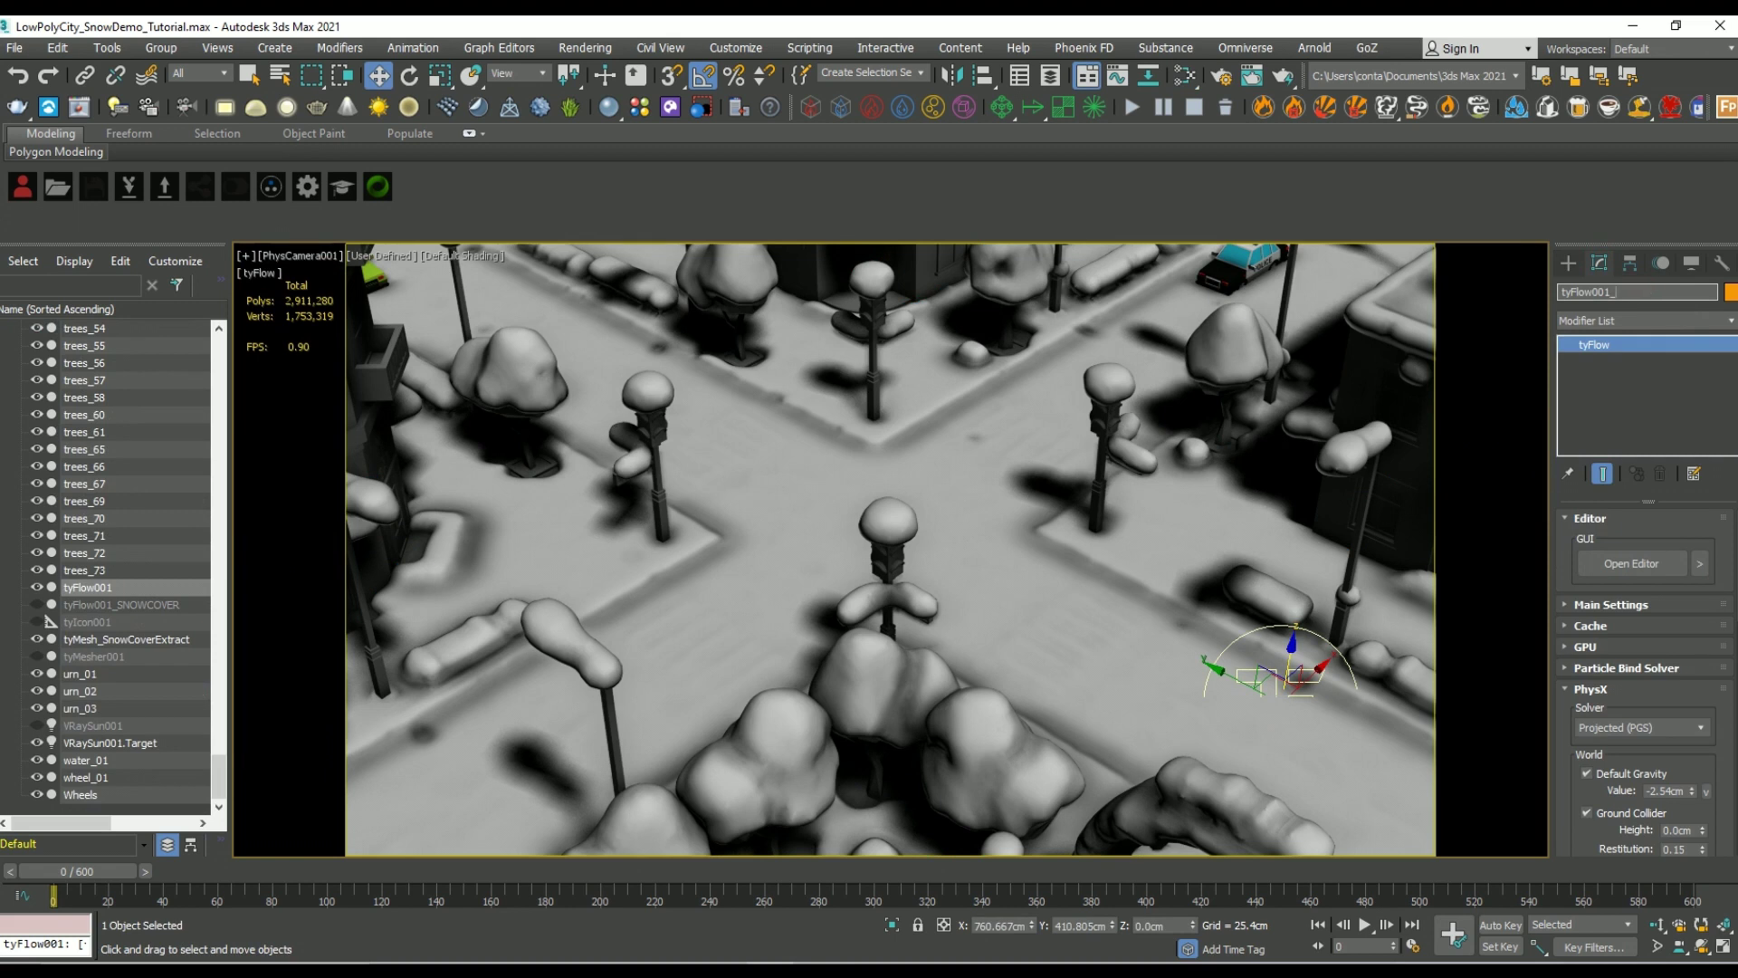
text(ImprintParticles)
key(Return)
Step: Add a Birth operator as a new event in the imprint flow and close the tyFlow editor
click(1623, 566)
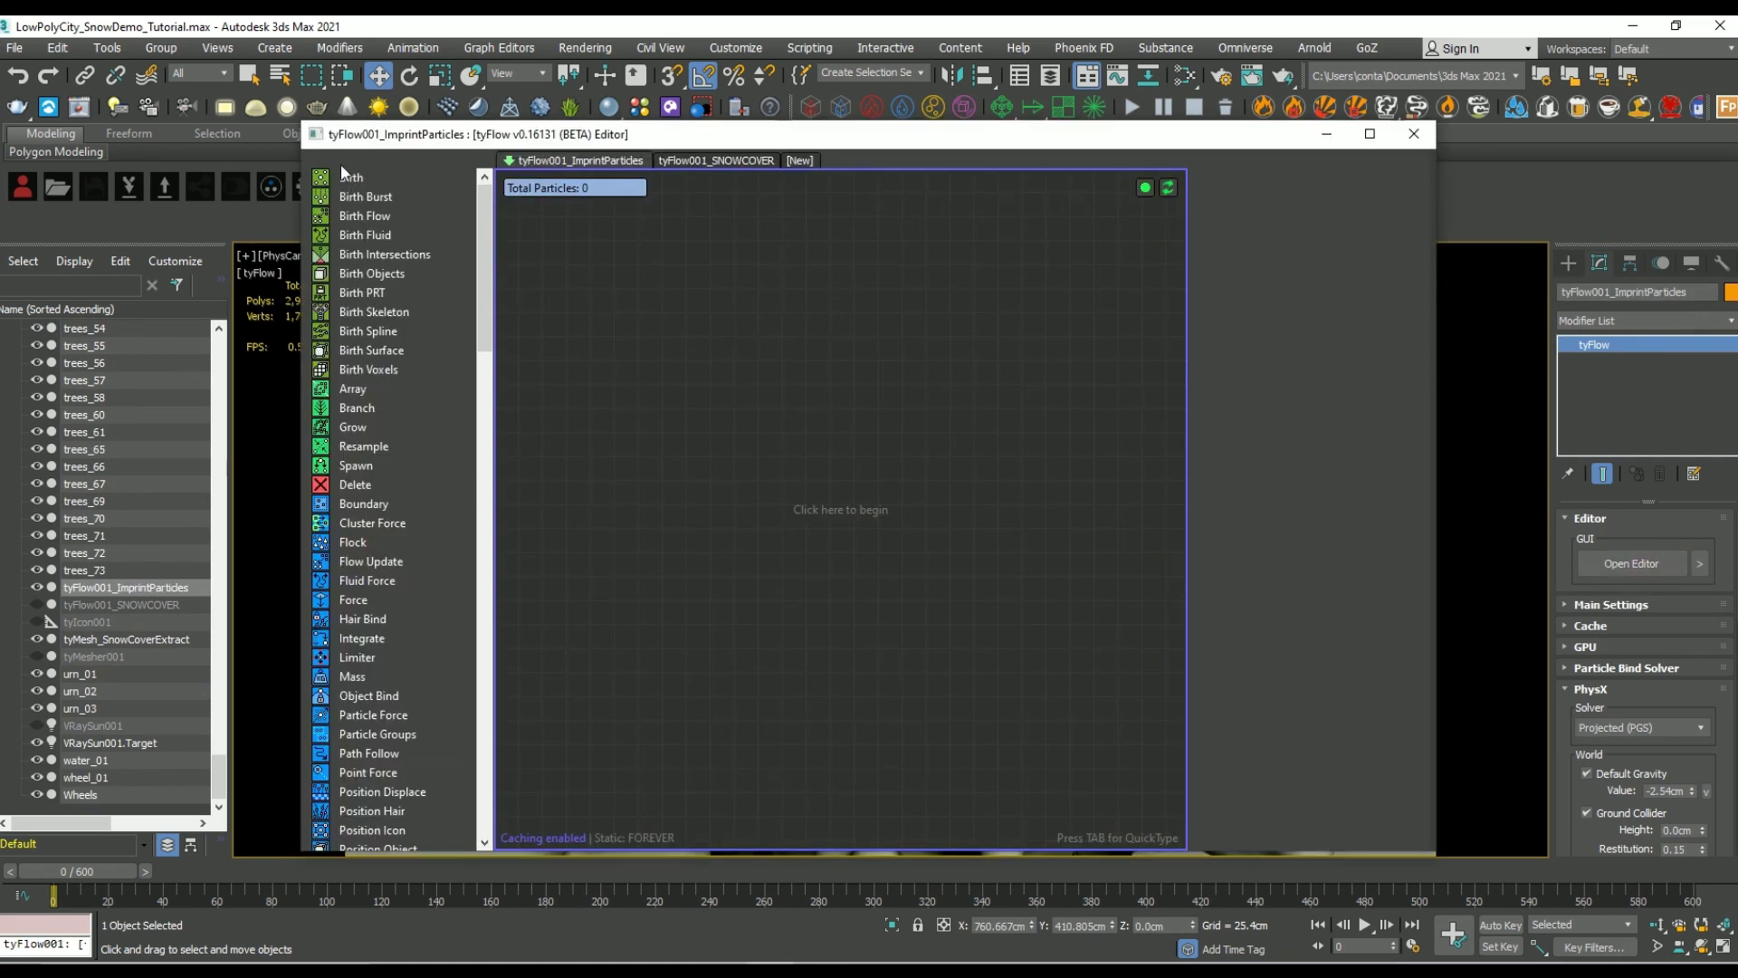
drag(343, 177, 667, 328)
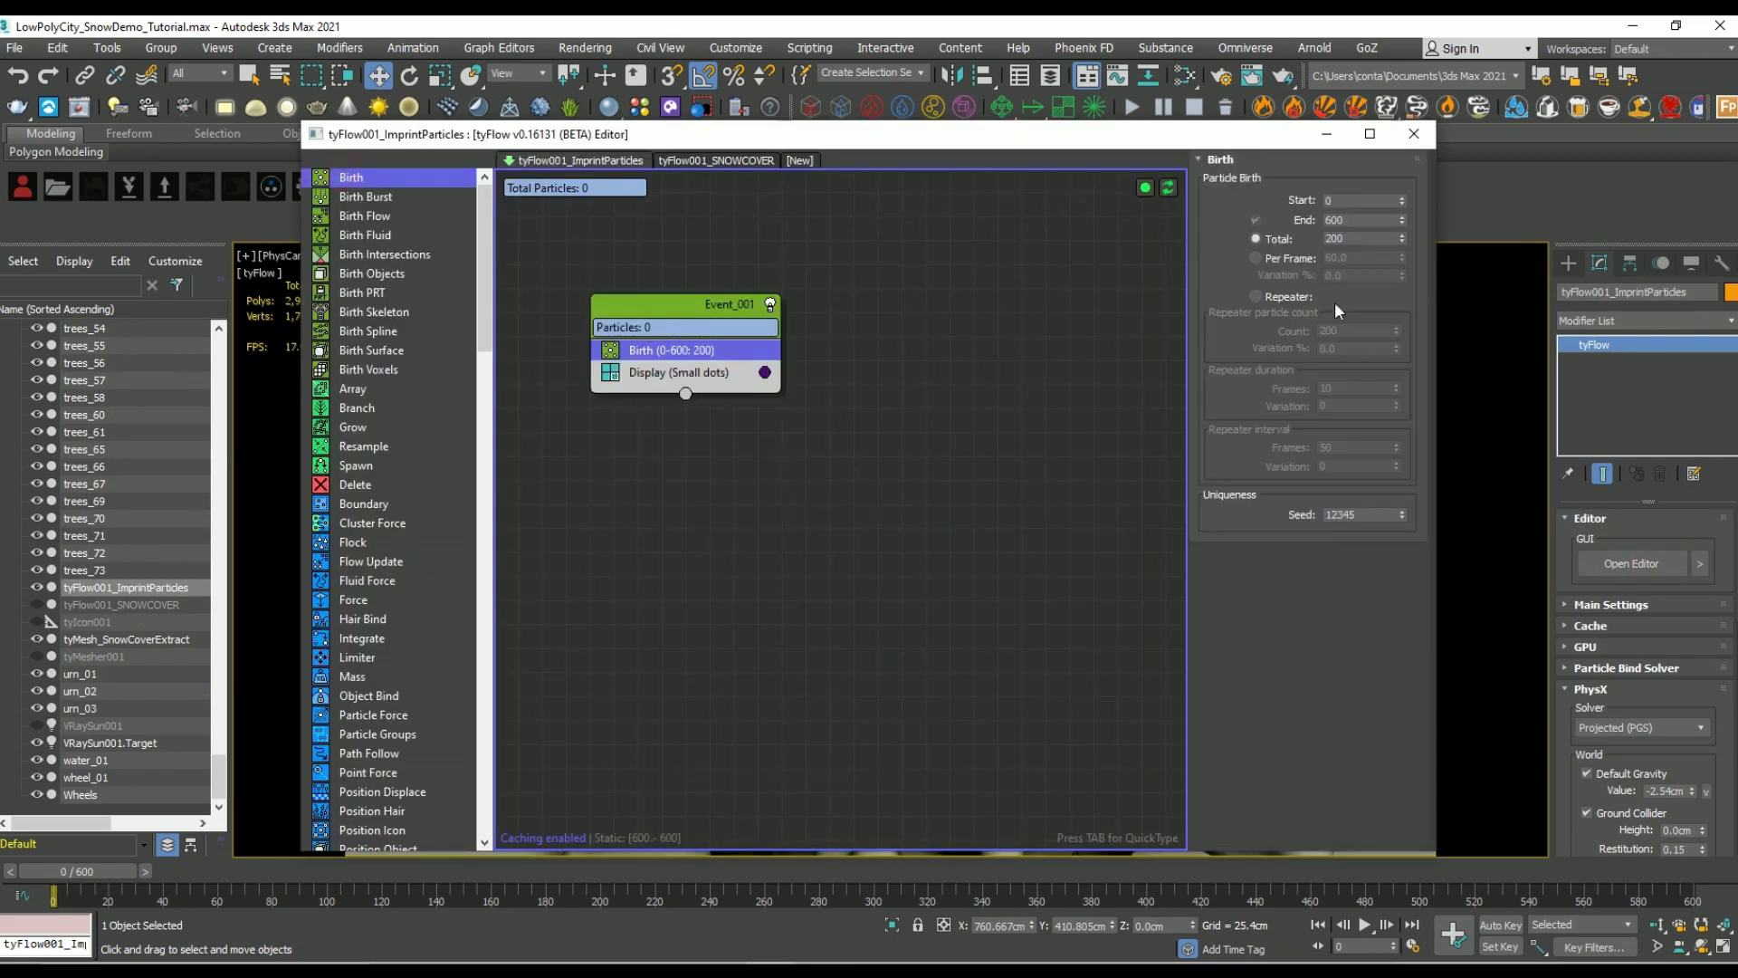
click(1414, 133)
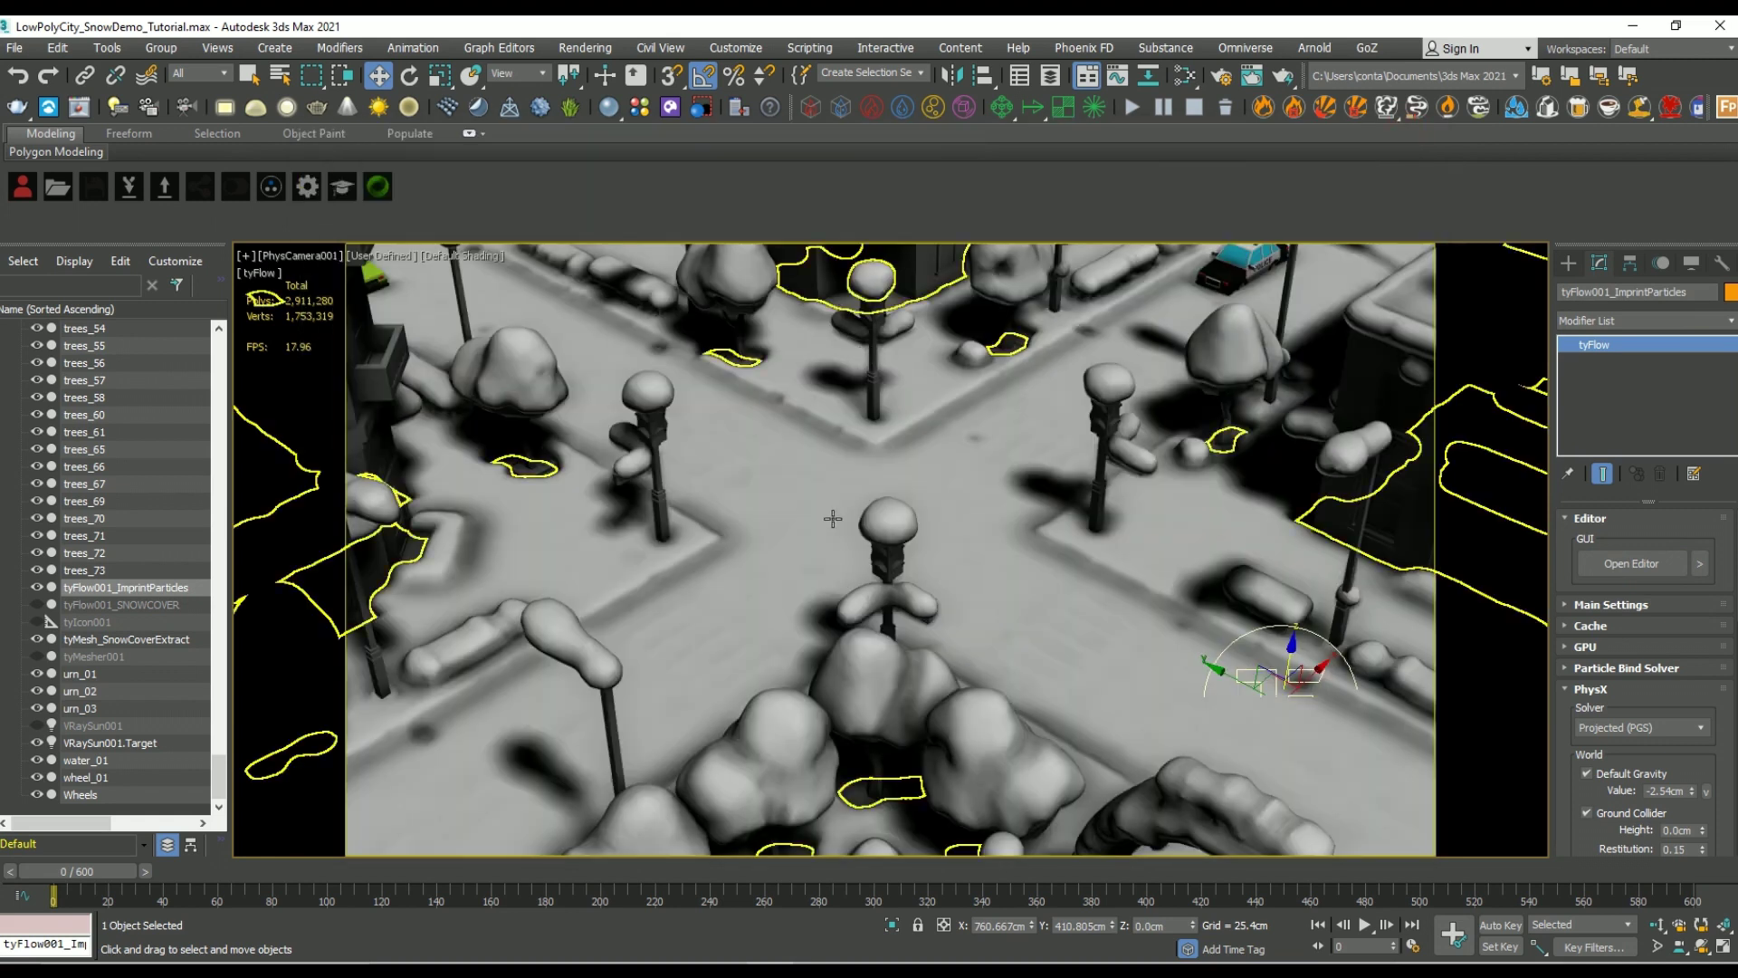
Step: Isolate the snow mesh and note its vertex count, 1259876, in Notepad
click(833, 490)
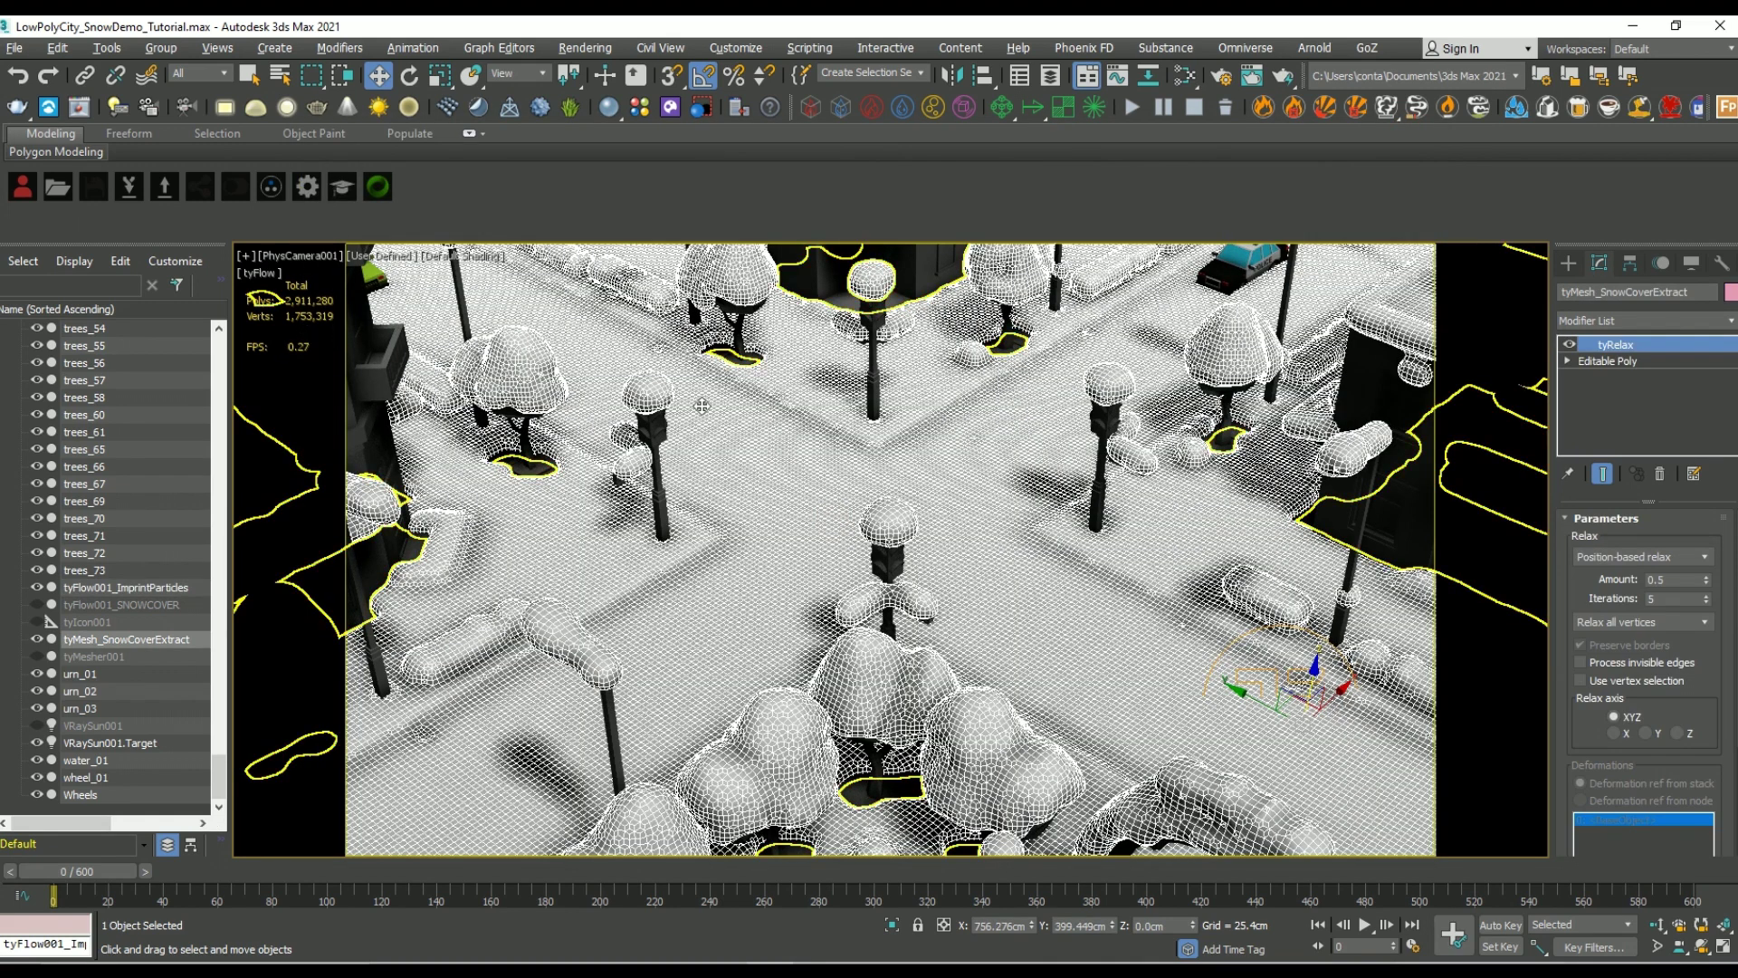
key(alt+q)
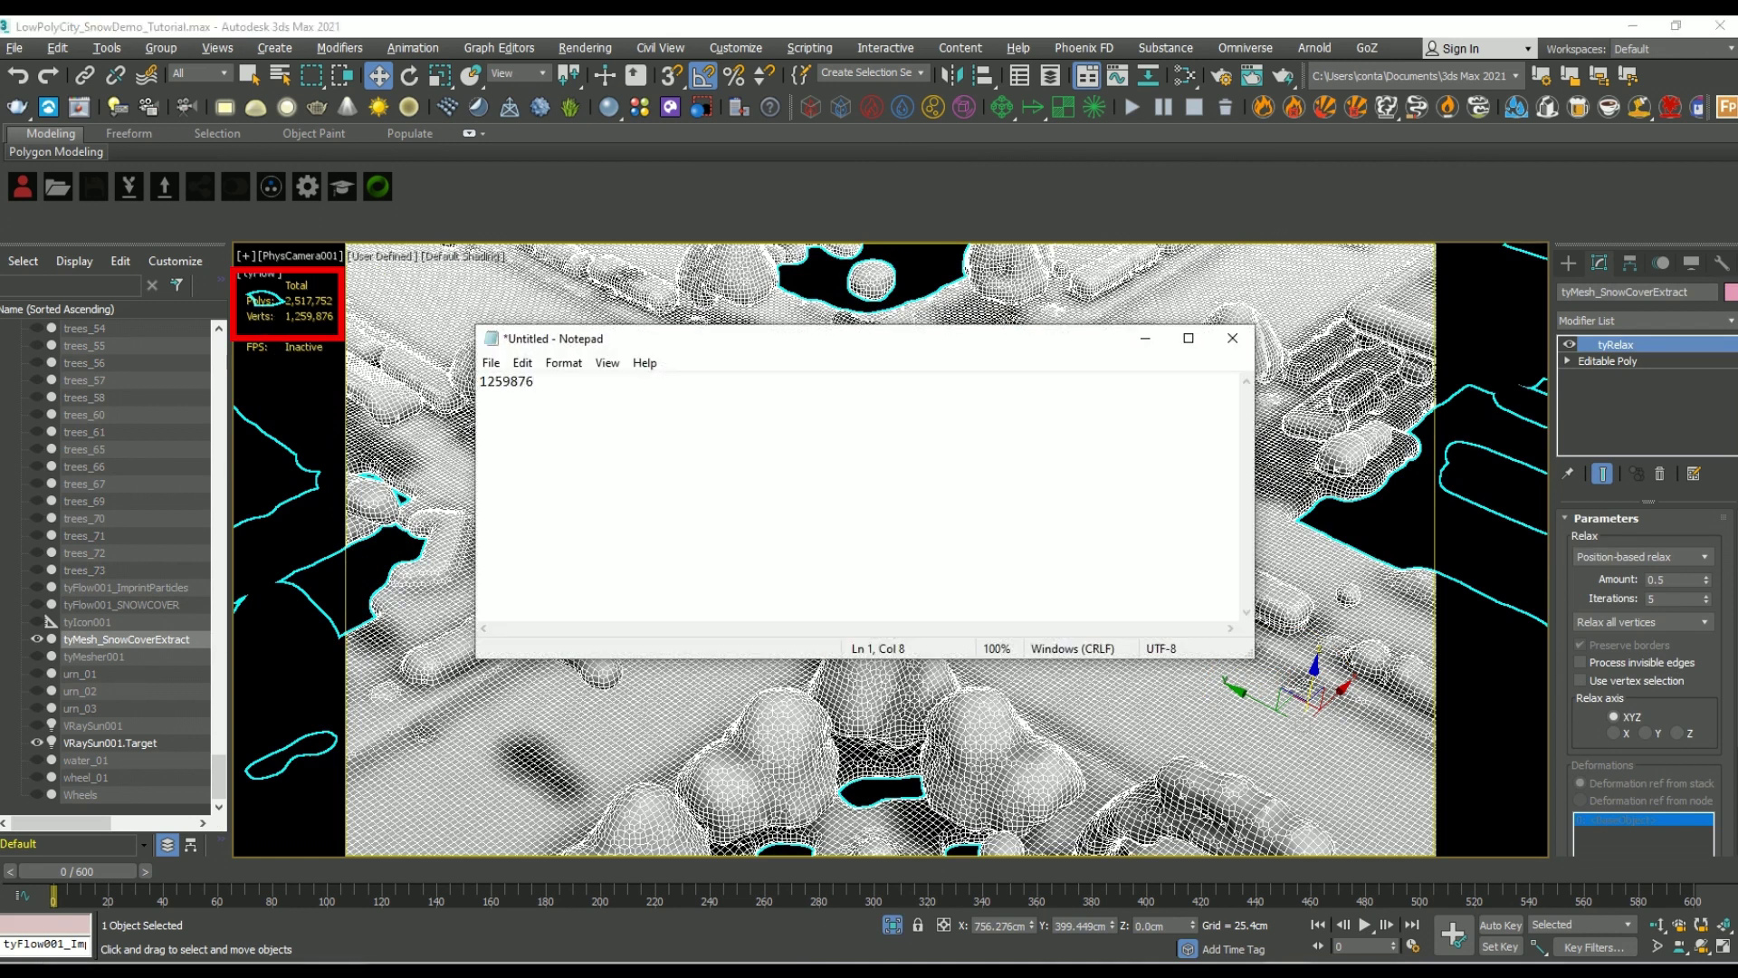
click(1146, 338)
Step: In the imprint flow, set the Birth operator's total to the 1259876 copied from Notepad and its end frame to 0
click(1567, 263)
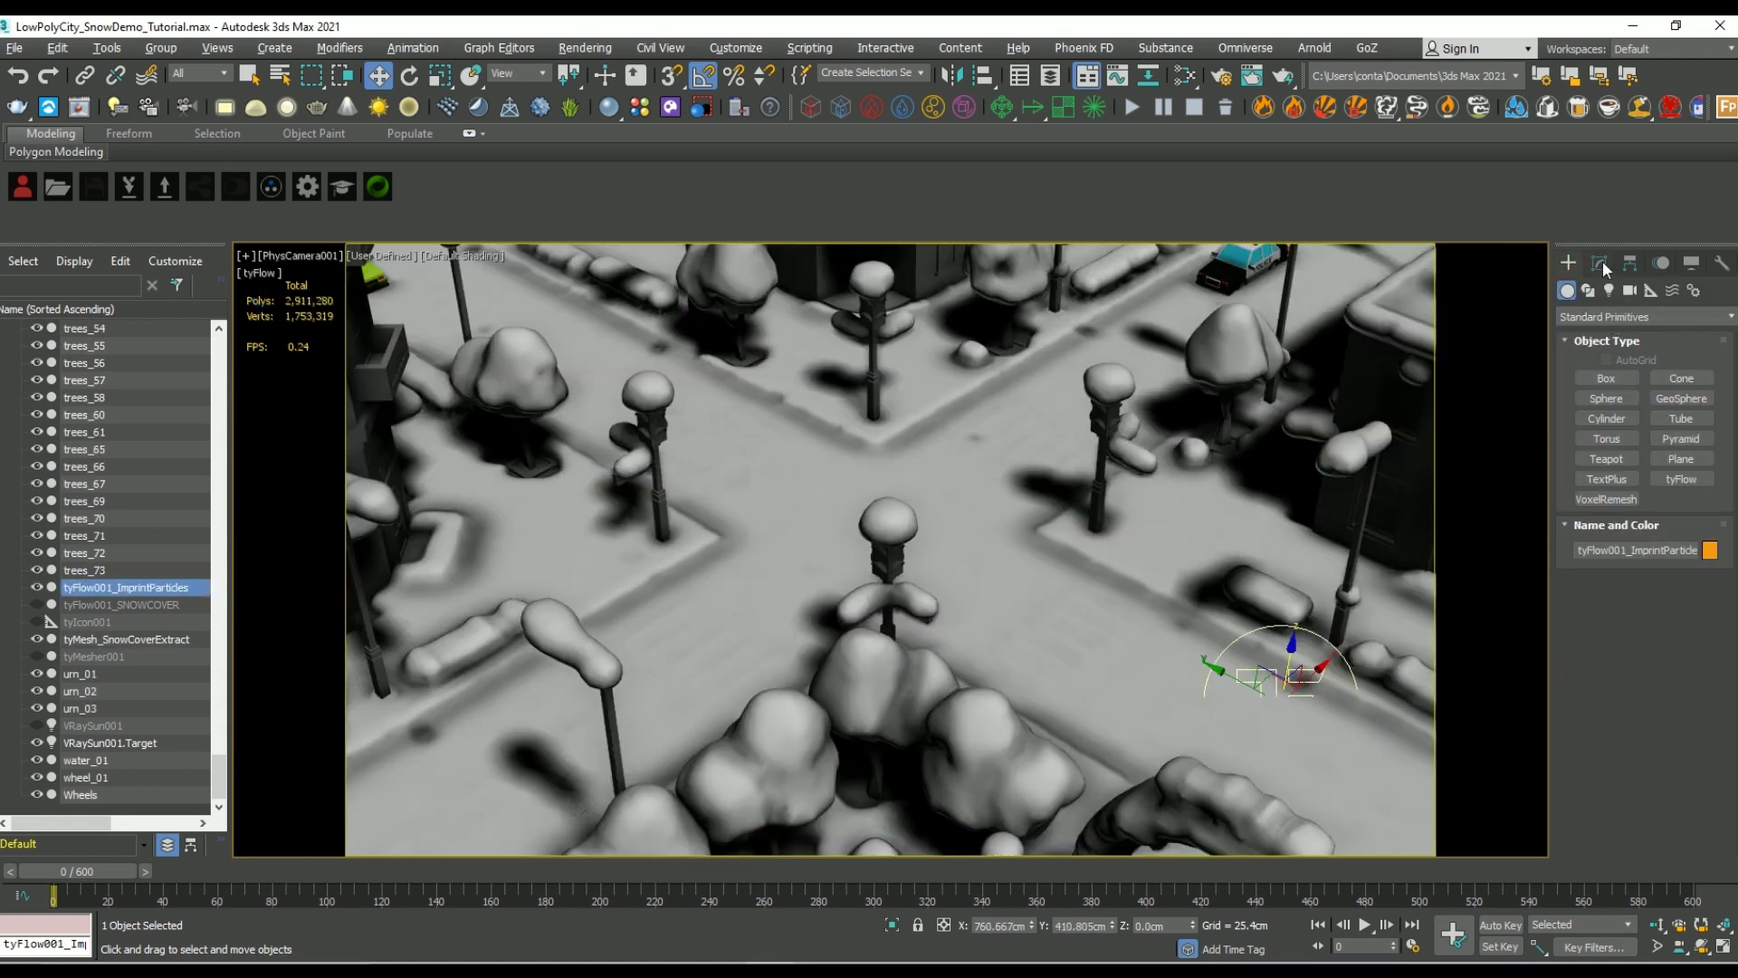
click(1600, 263)
click(1631, 563)
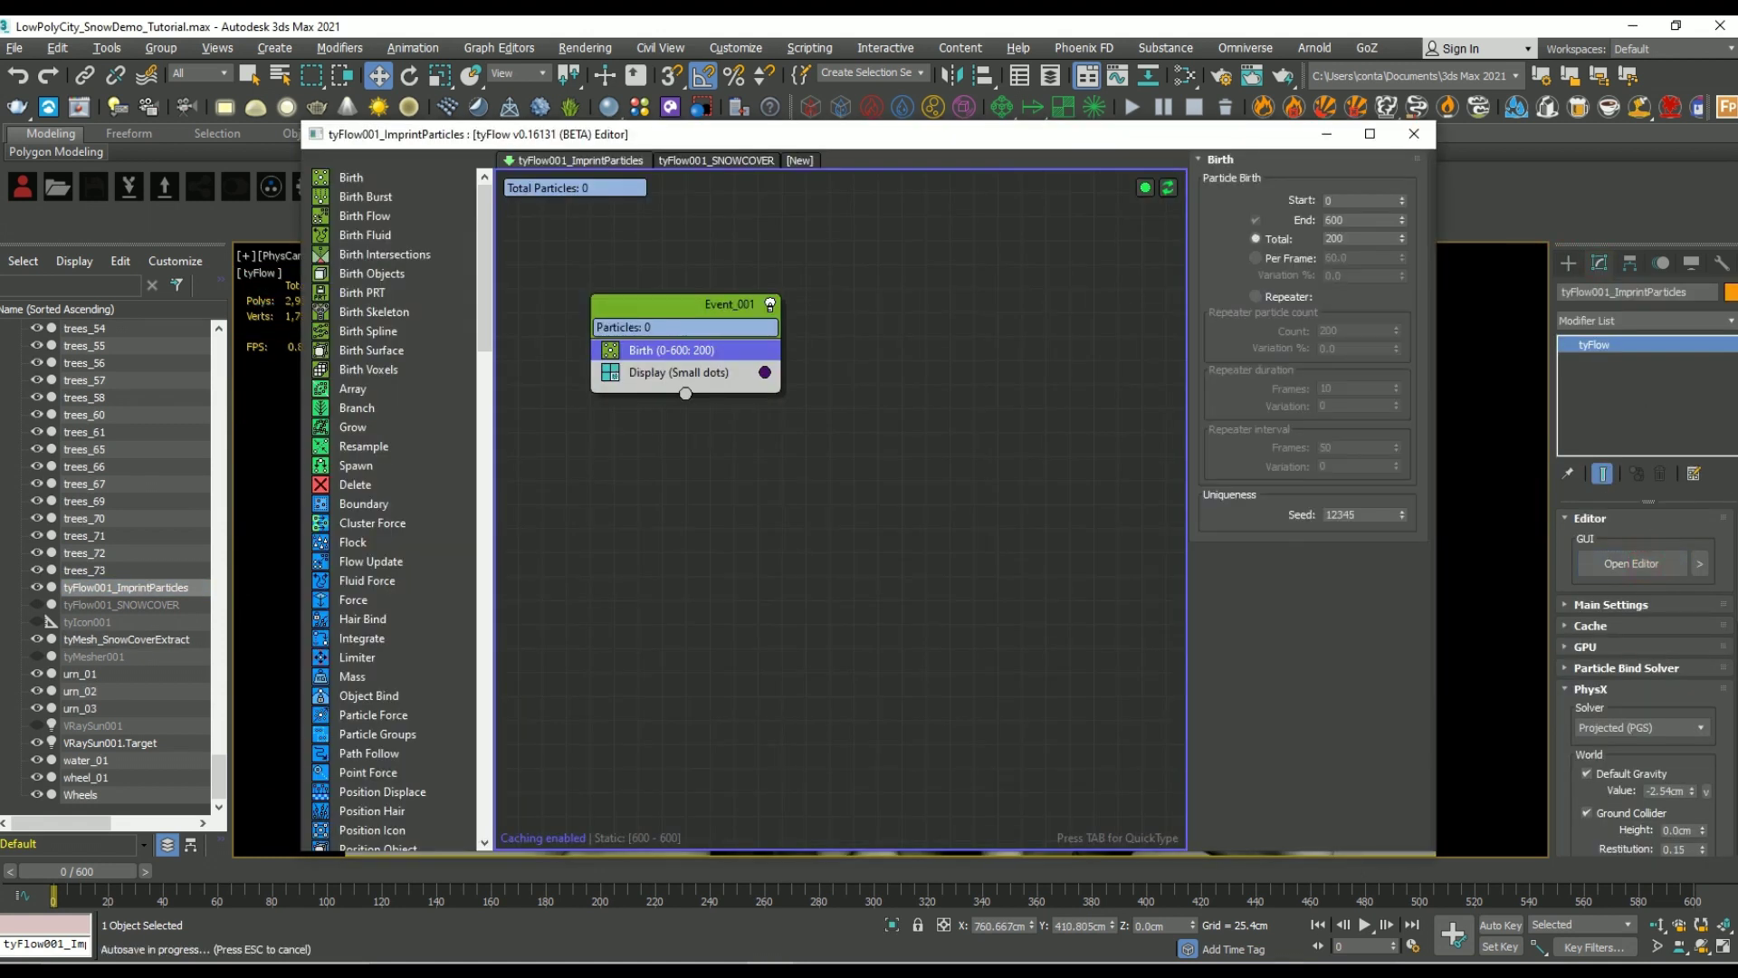
click(769, 967)
drag(547, 377, 463, 387)
right_click(511, 380)
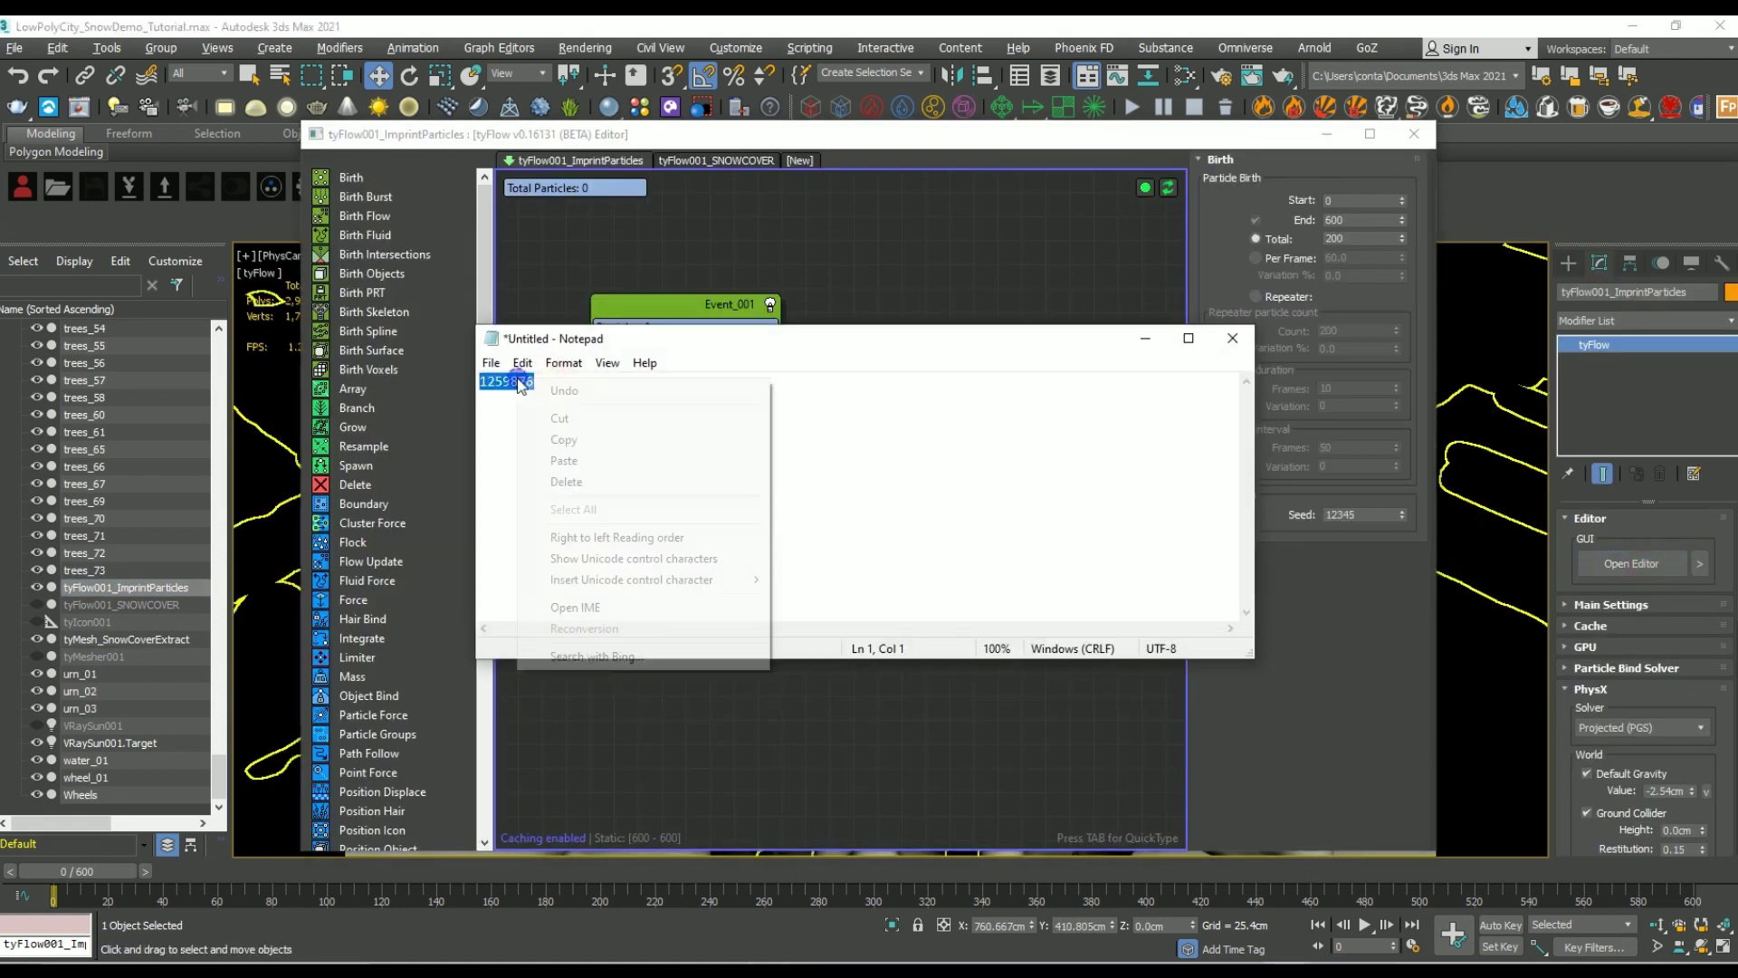
click(562, 428)
click(1145, 339)
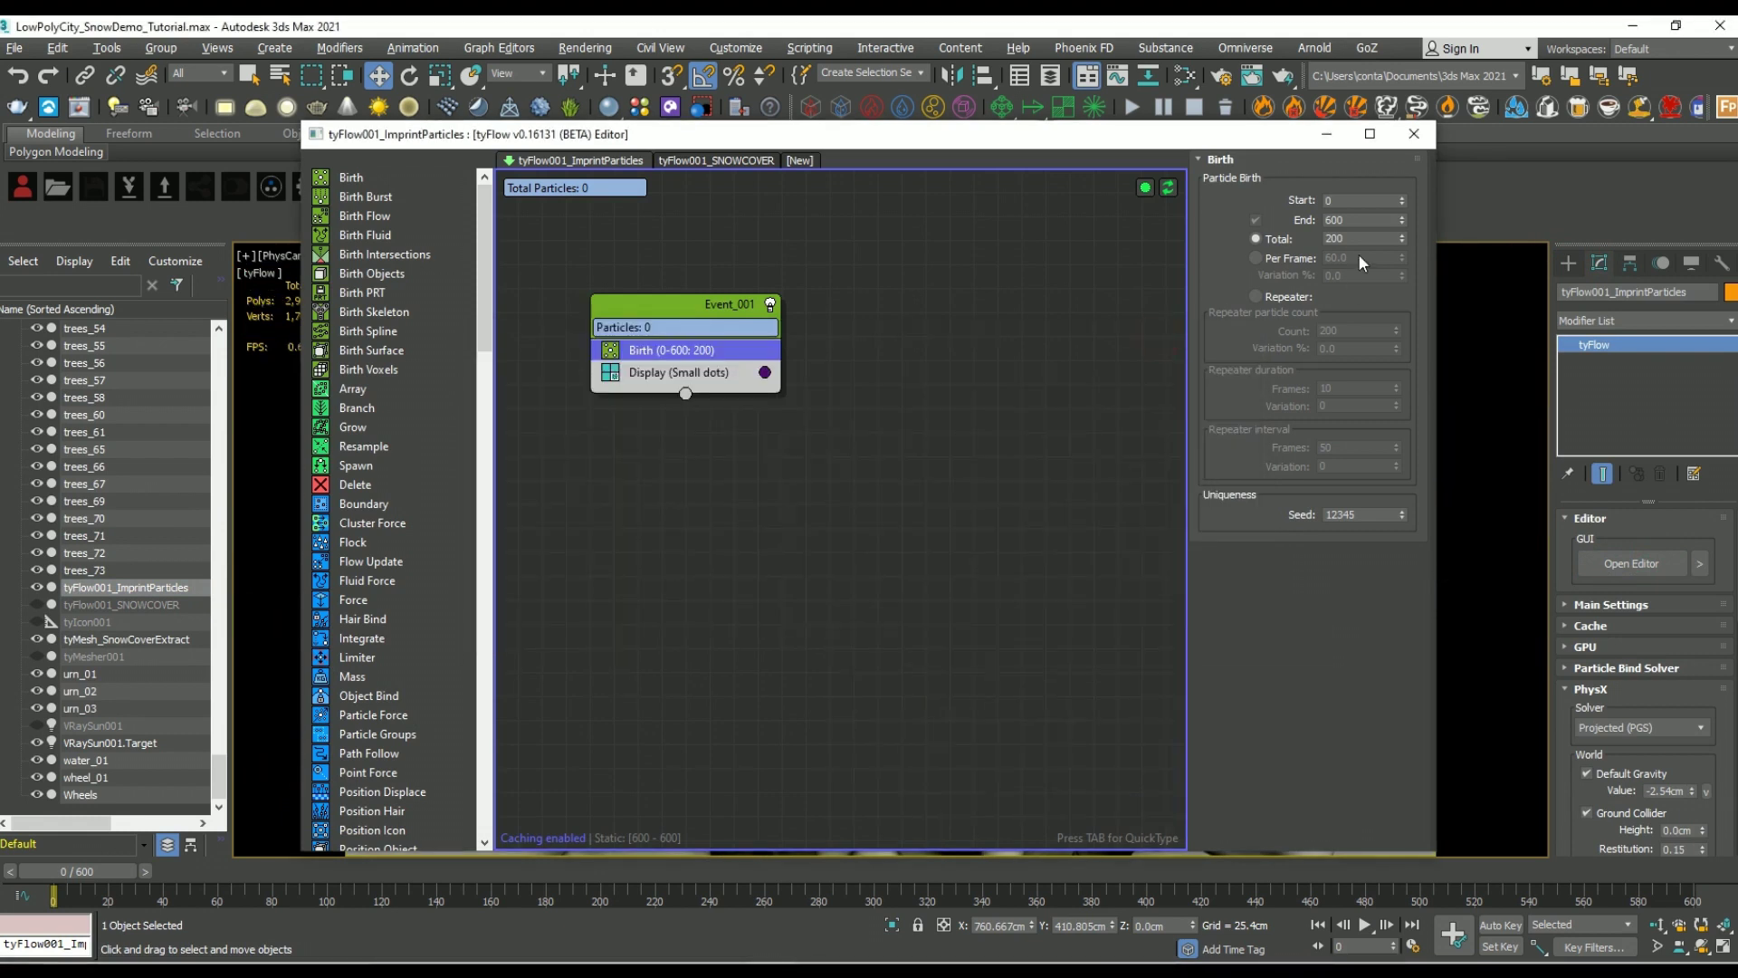
key(ctrl+v)
click(1276, 214)
right_click(1400, 225)
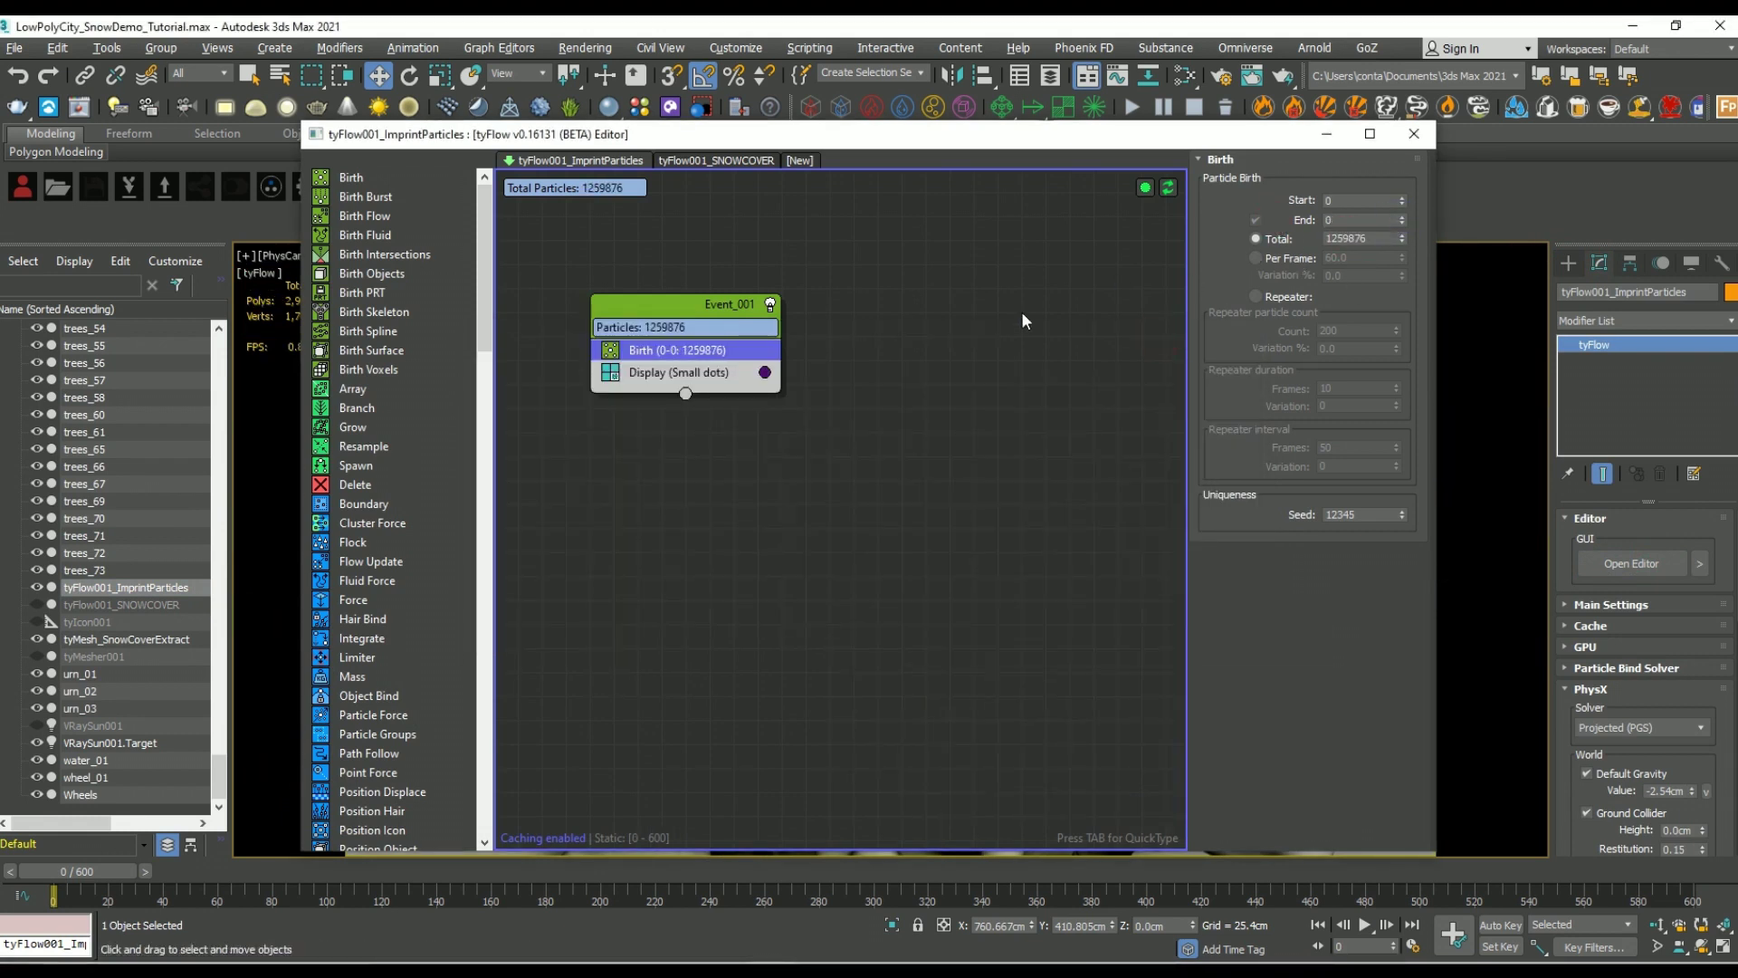
Step: Set the imprint event's Display operator to show the particles as Ticks
click(685, 376)
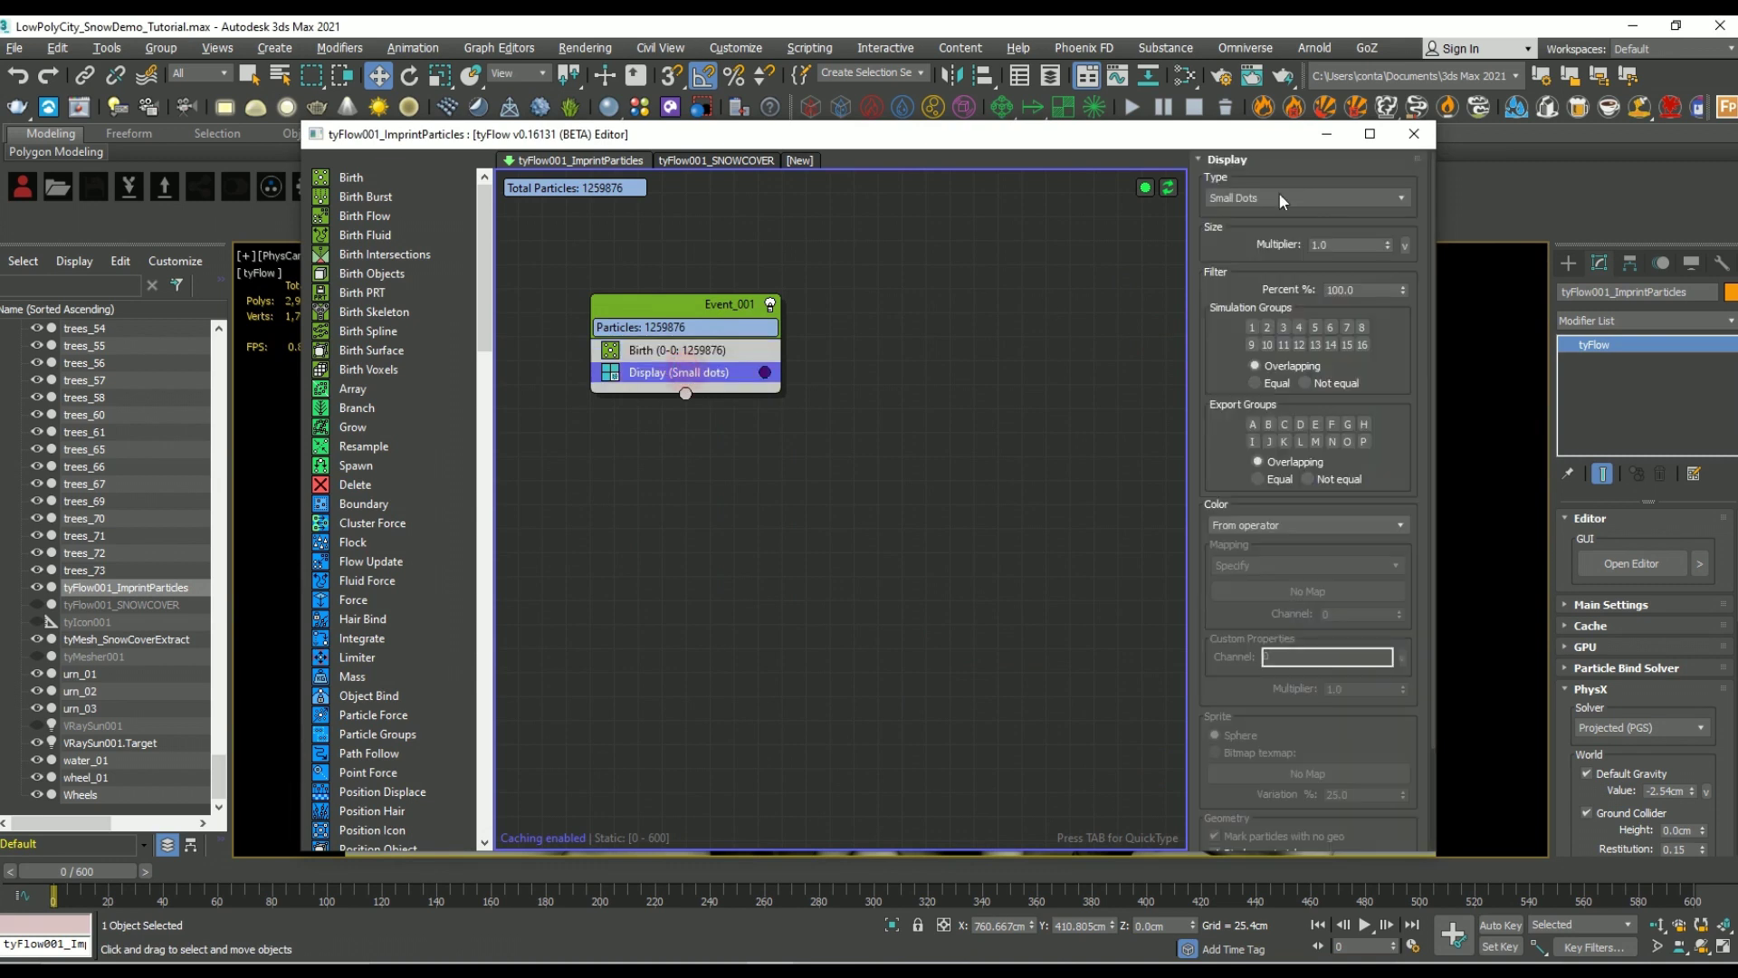
click(1317, 198)
click(1238, 261)
Step: Add a Position Object operator to the imprint event between the Birth and Display operators
click(699, 352)
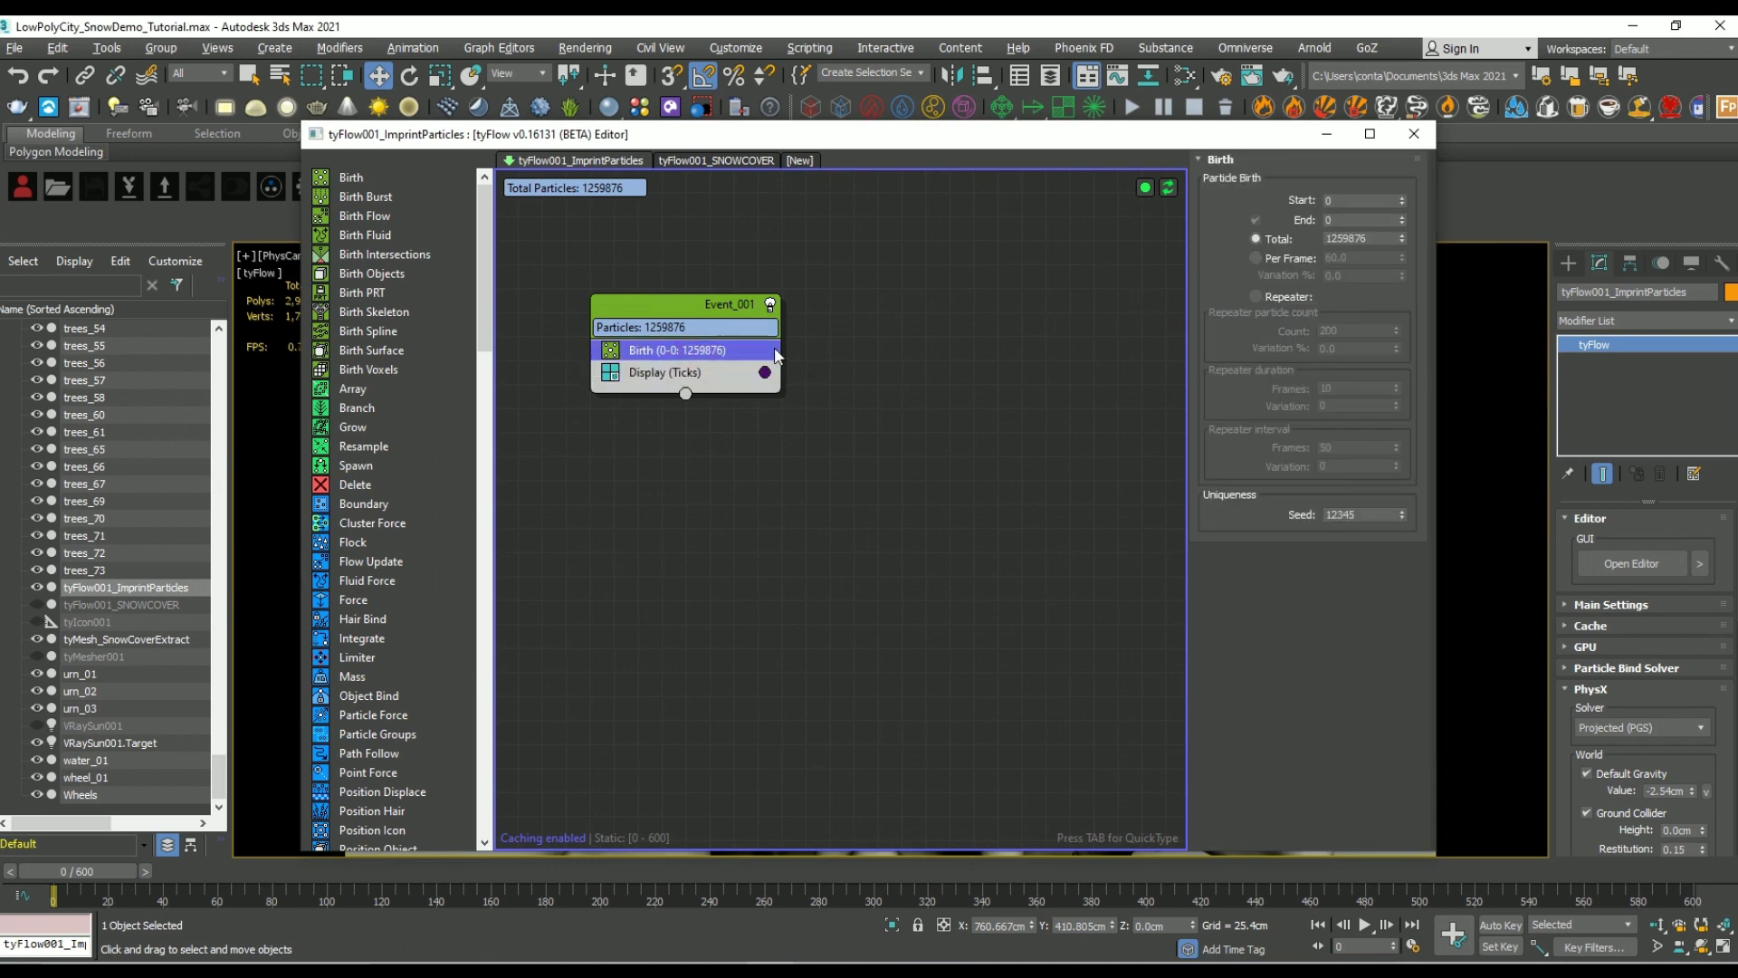
key(Tab)
text(posi)
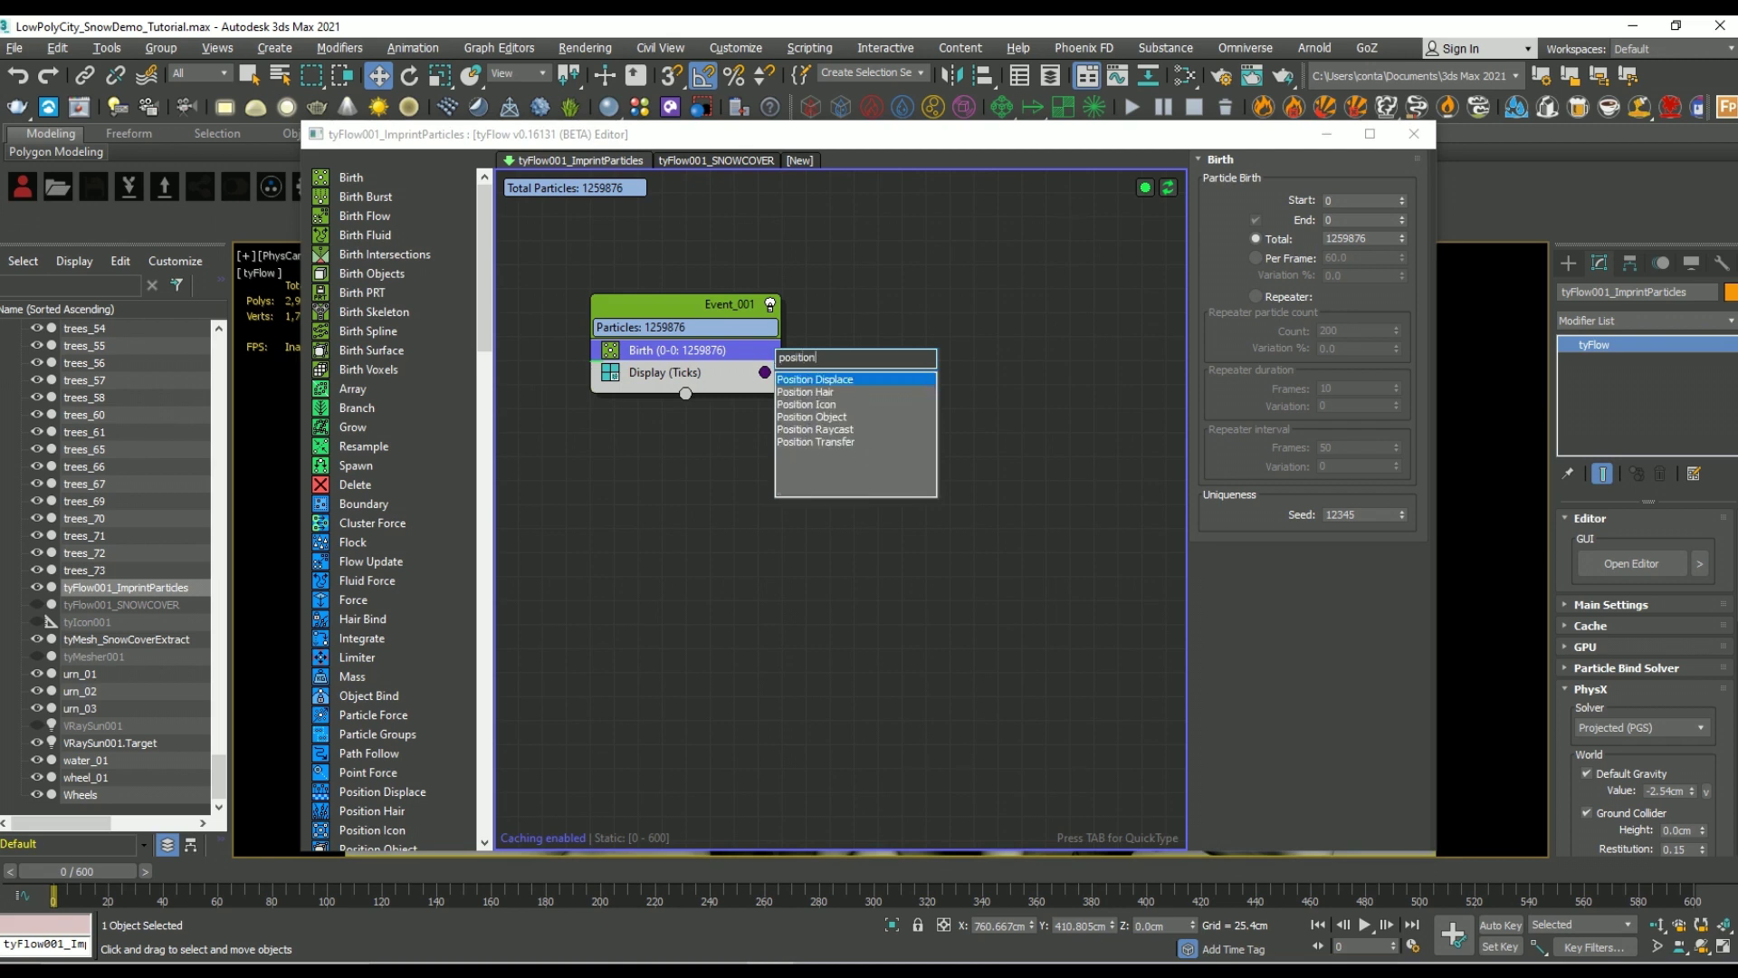
key(Down)
key(Down)
key(Down)
key(Down)
key(Up)
key(Return)
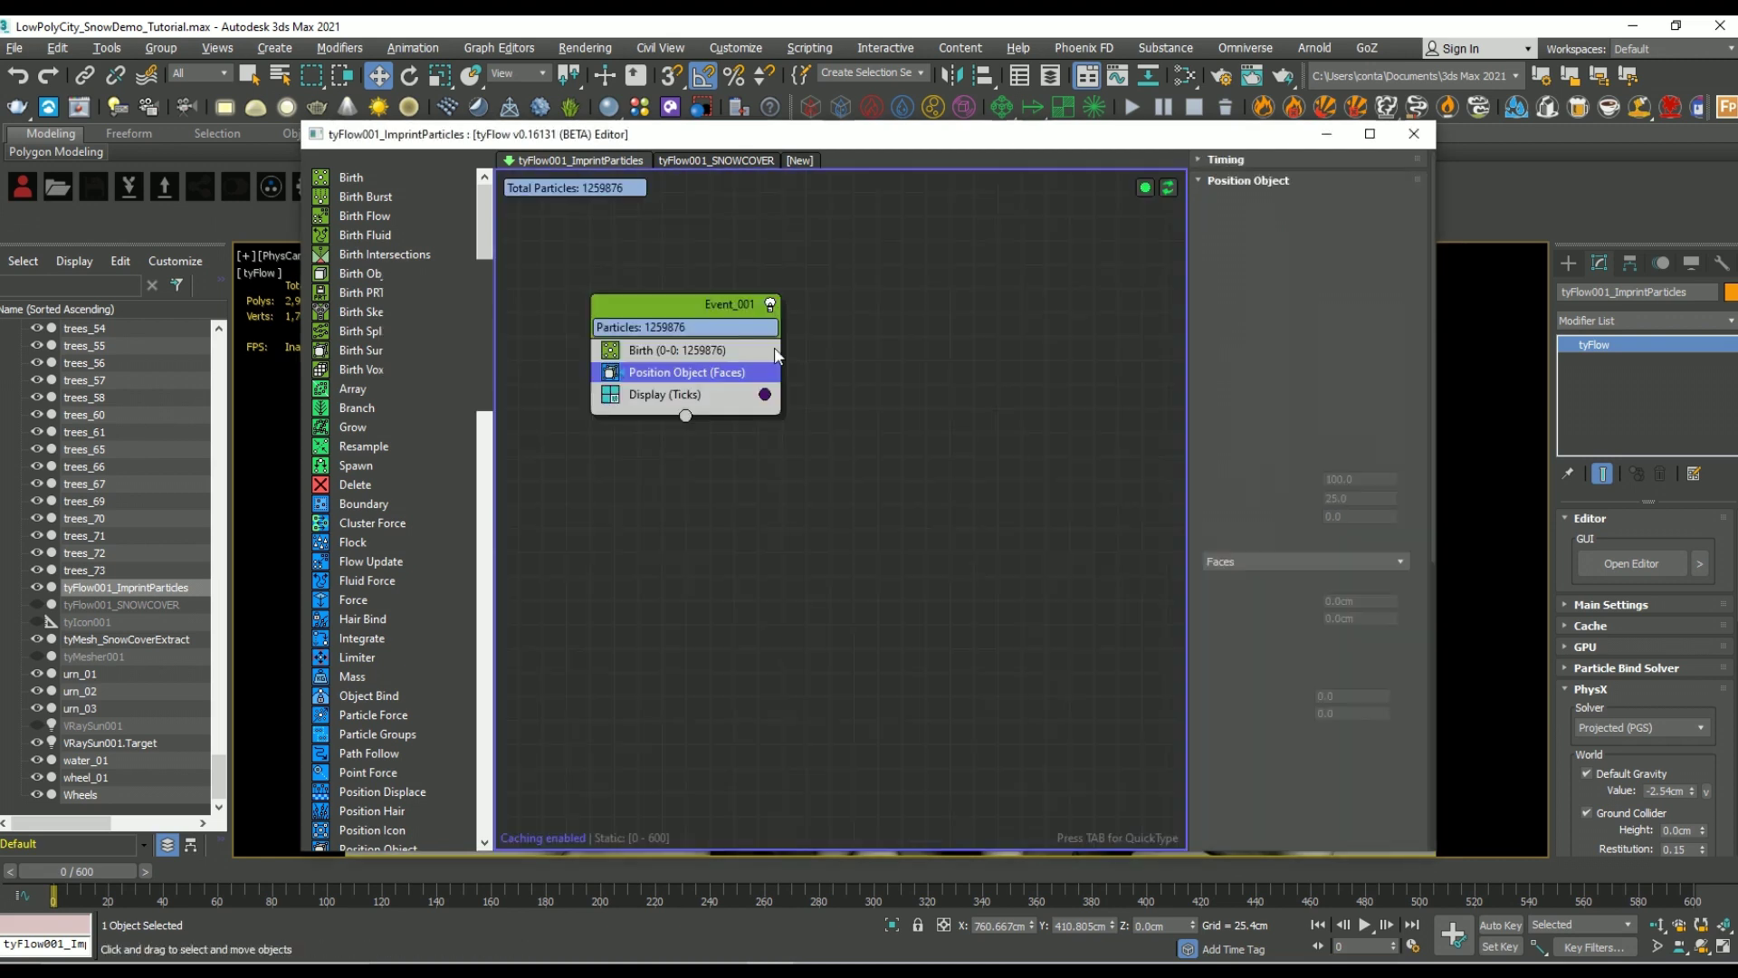
Step: Narrow the tyFlow editor window and pick tyMesh_SnowCoverExtract as the Position Object operator's emitter object
drag(1442, 239, 1067, 239)
click(898, 379)
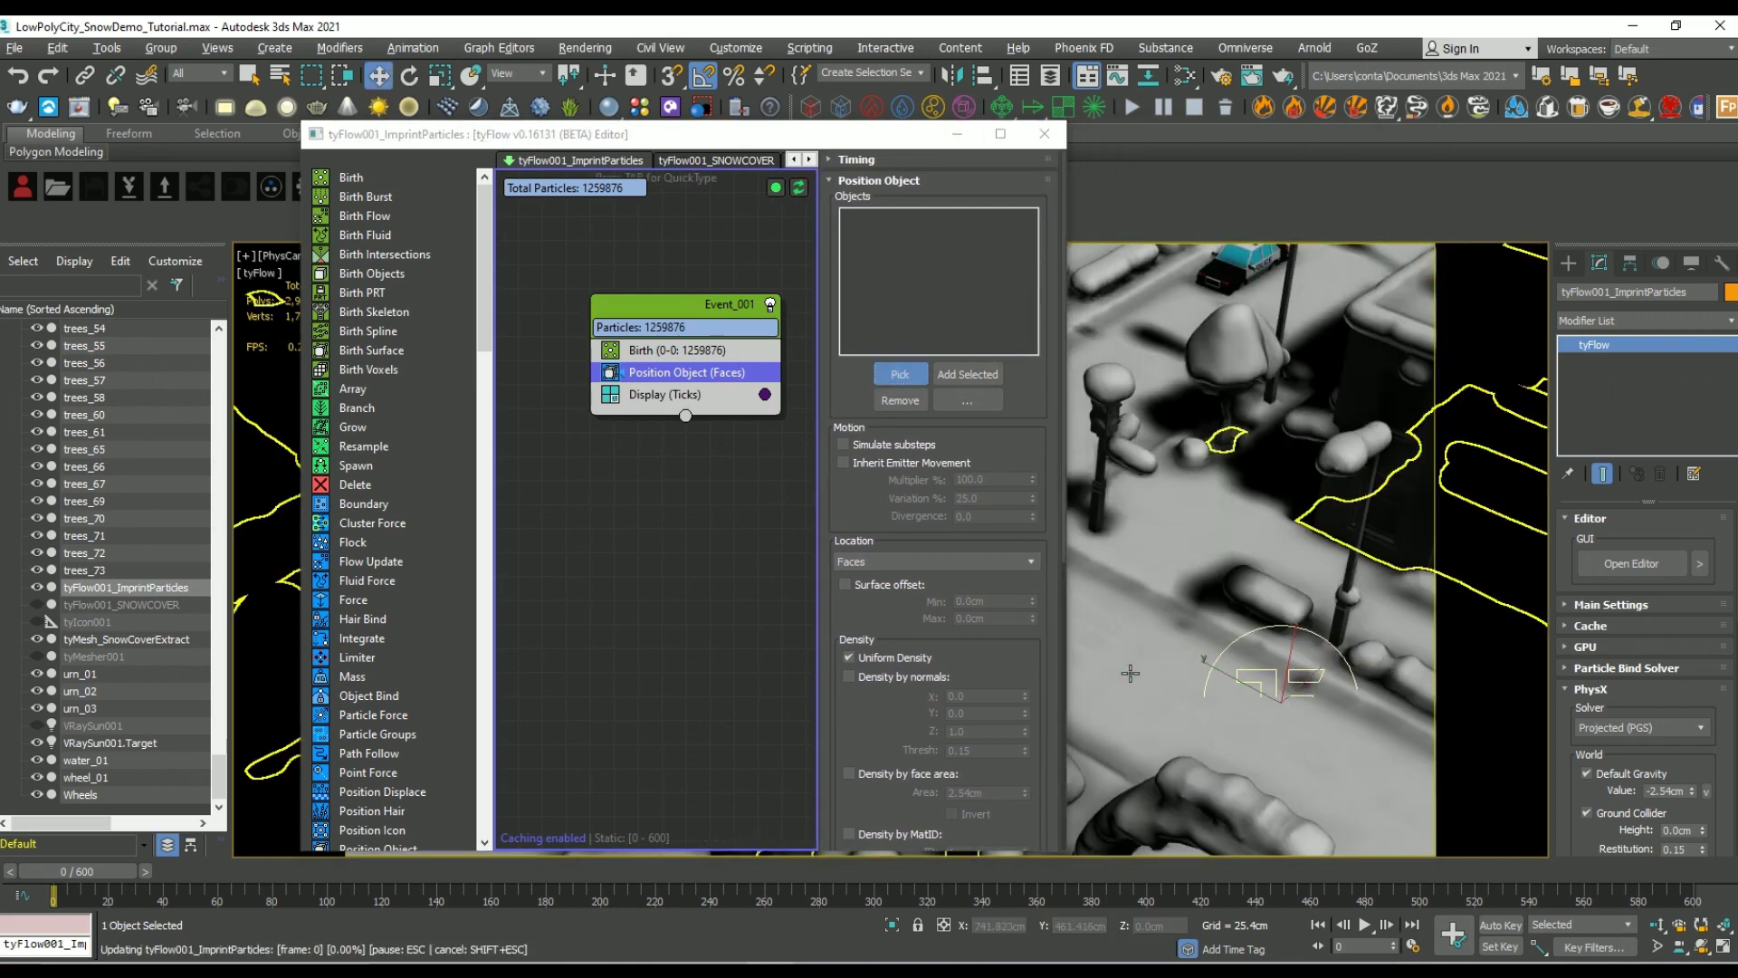
click(1137, 684)
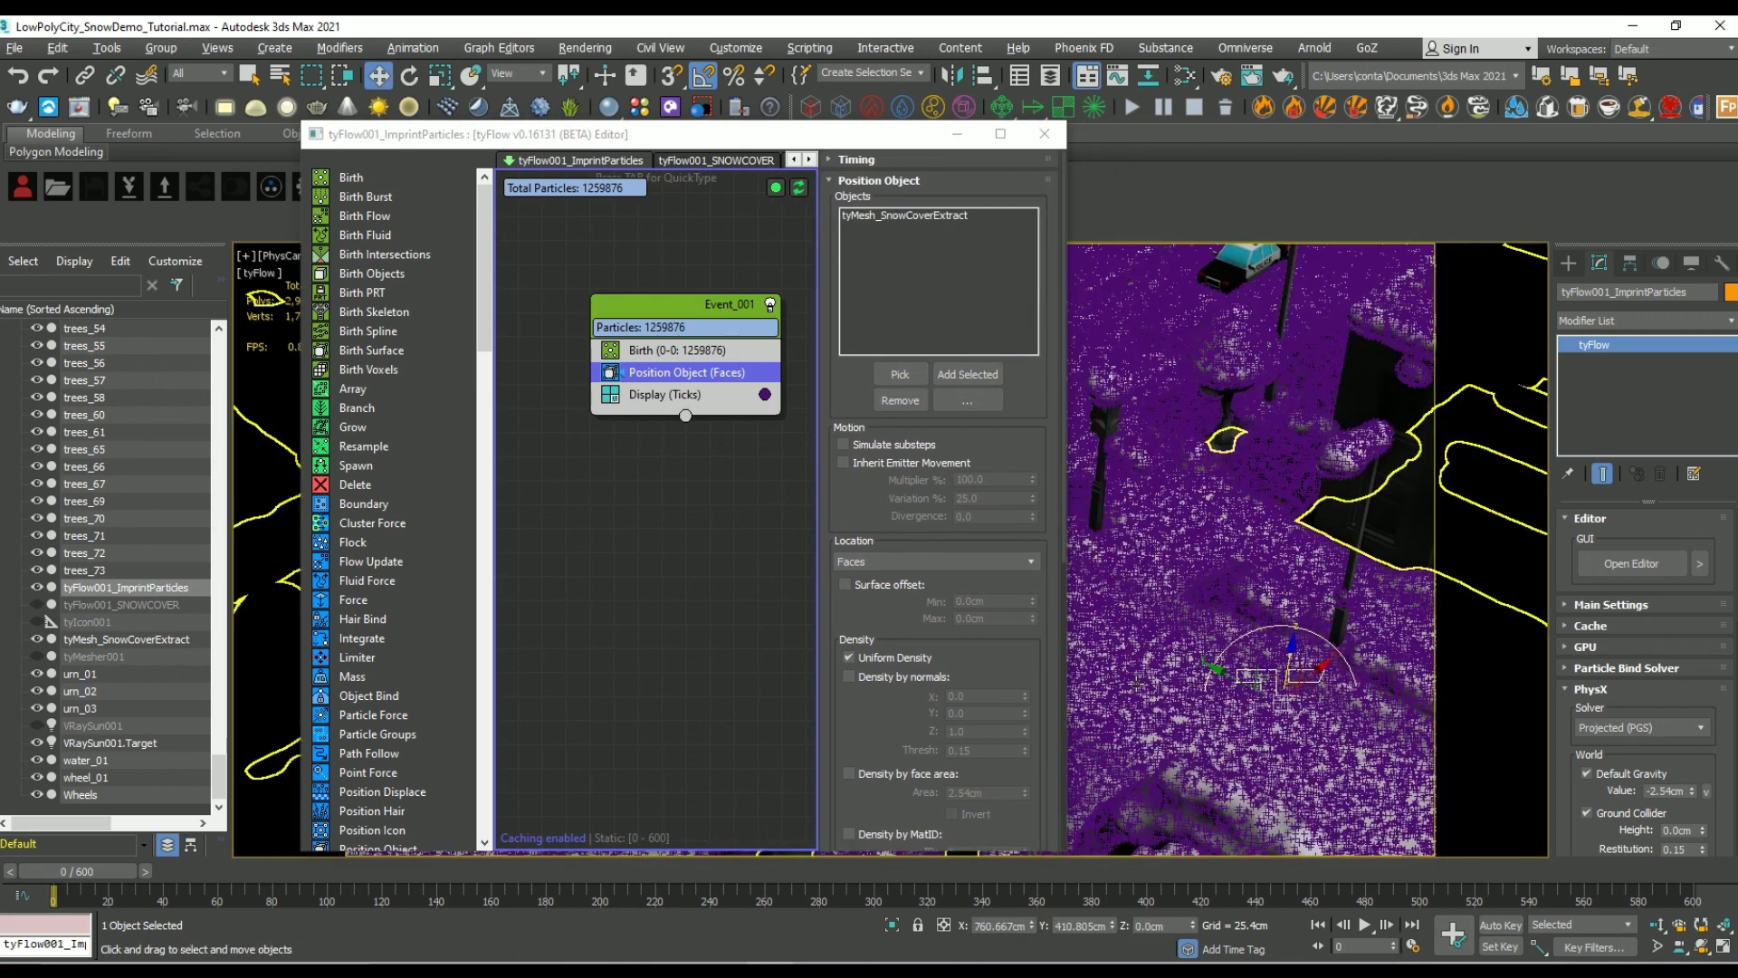
Step: Set the Position Object operator's location to Vertices (In Order) and inspect the particles close up on the snow mesh
click(914, 563)
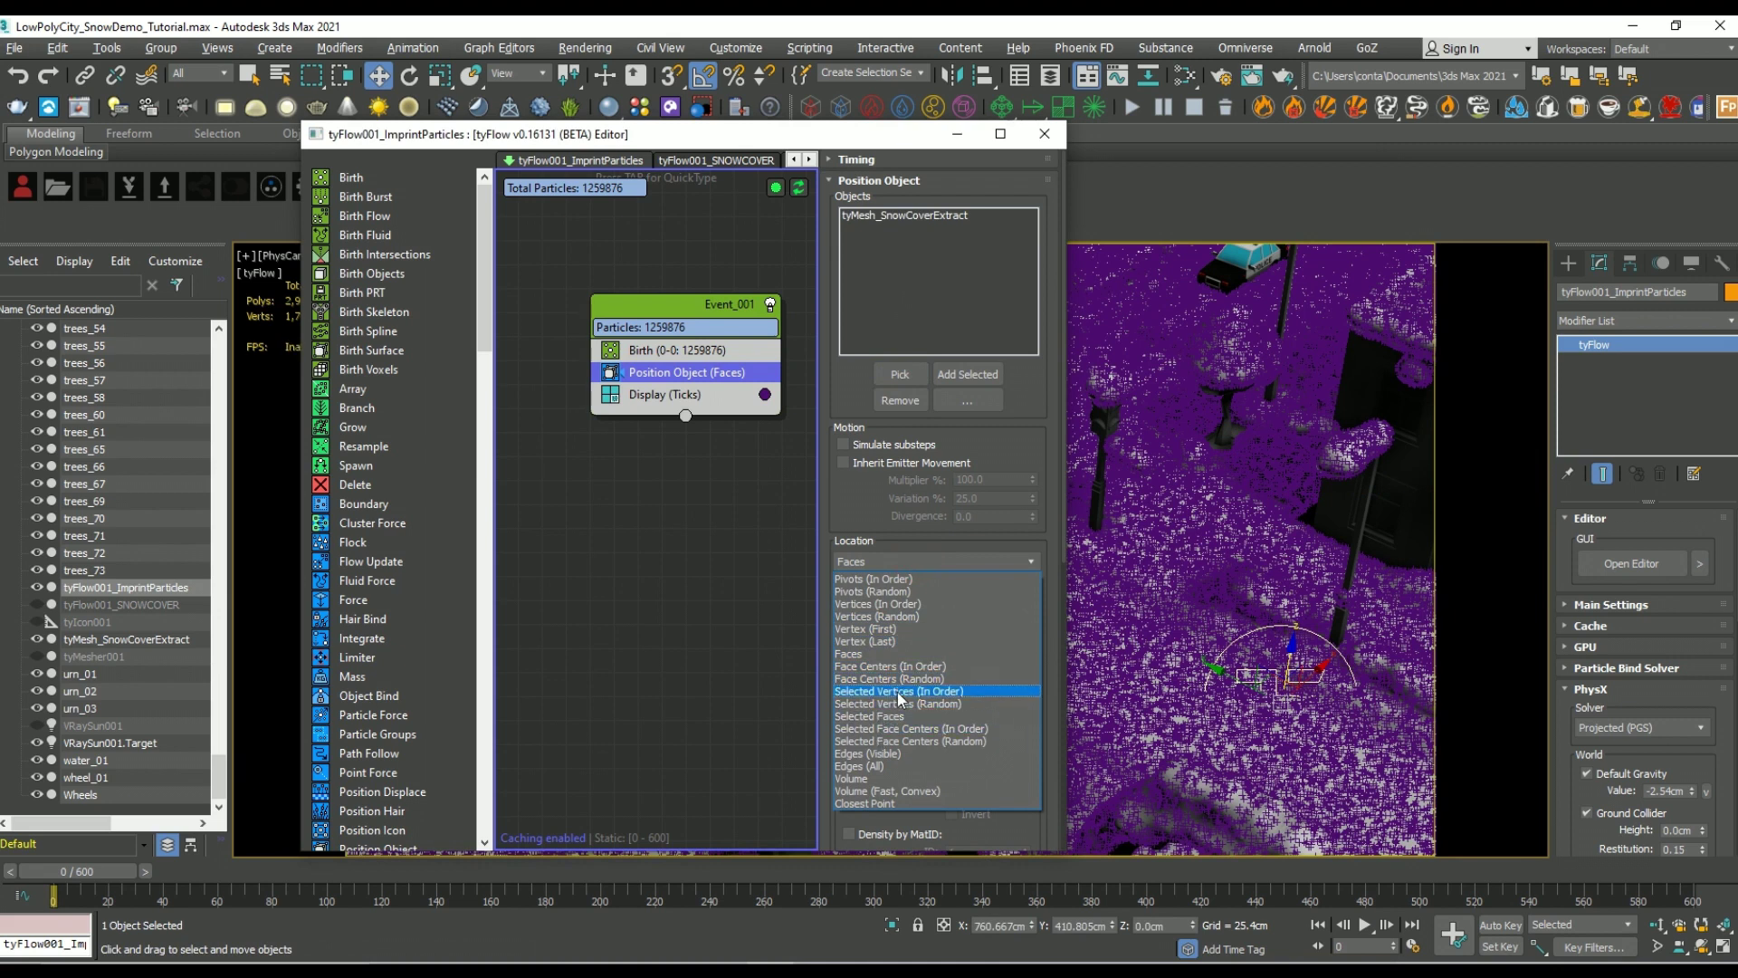
click(894, 605)
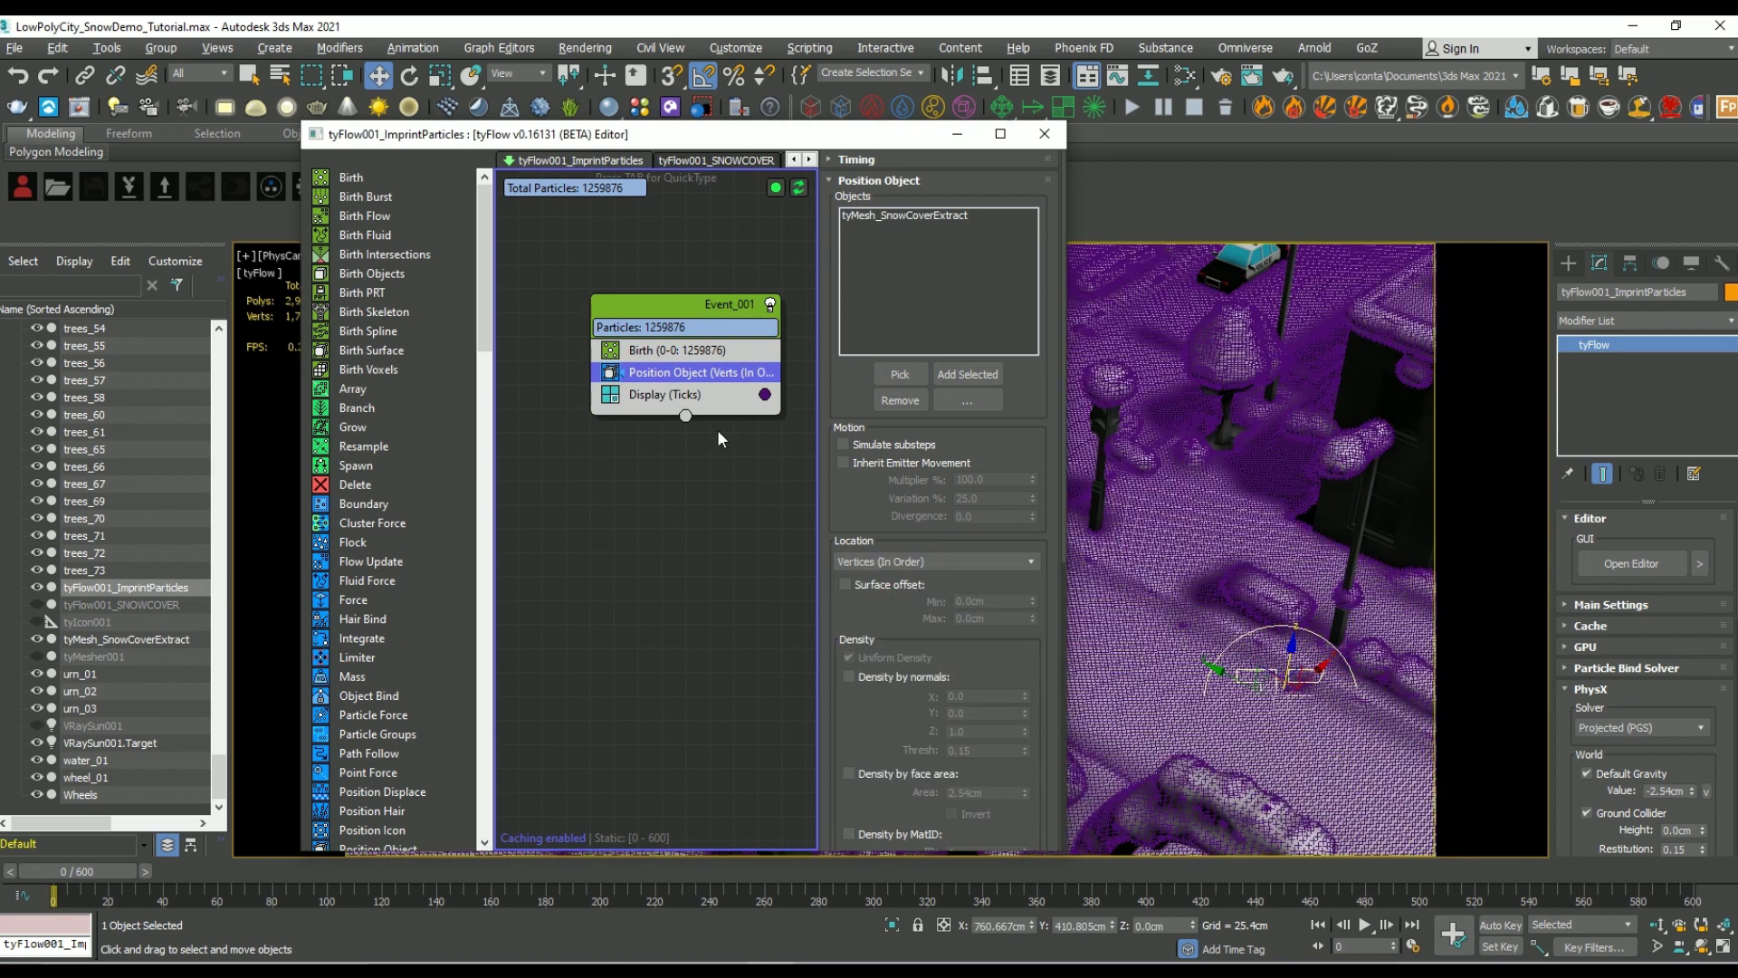
click(684, 471)
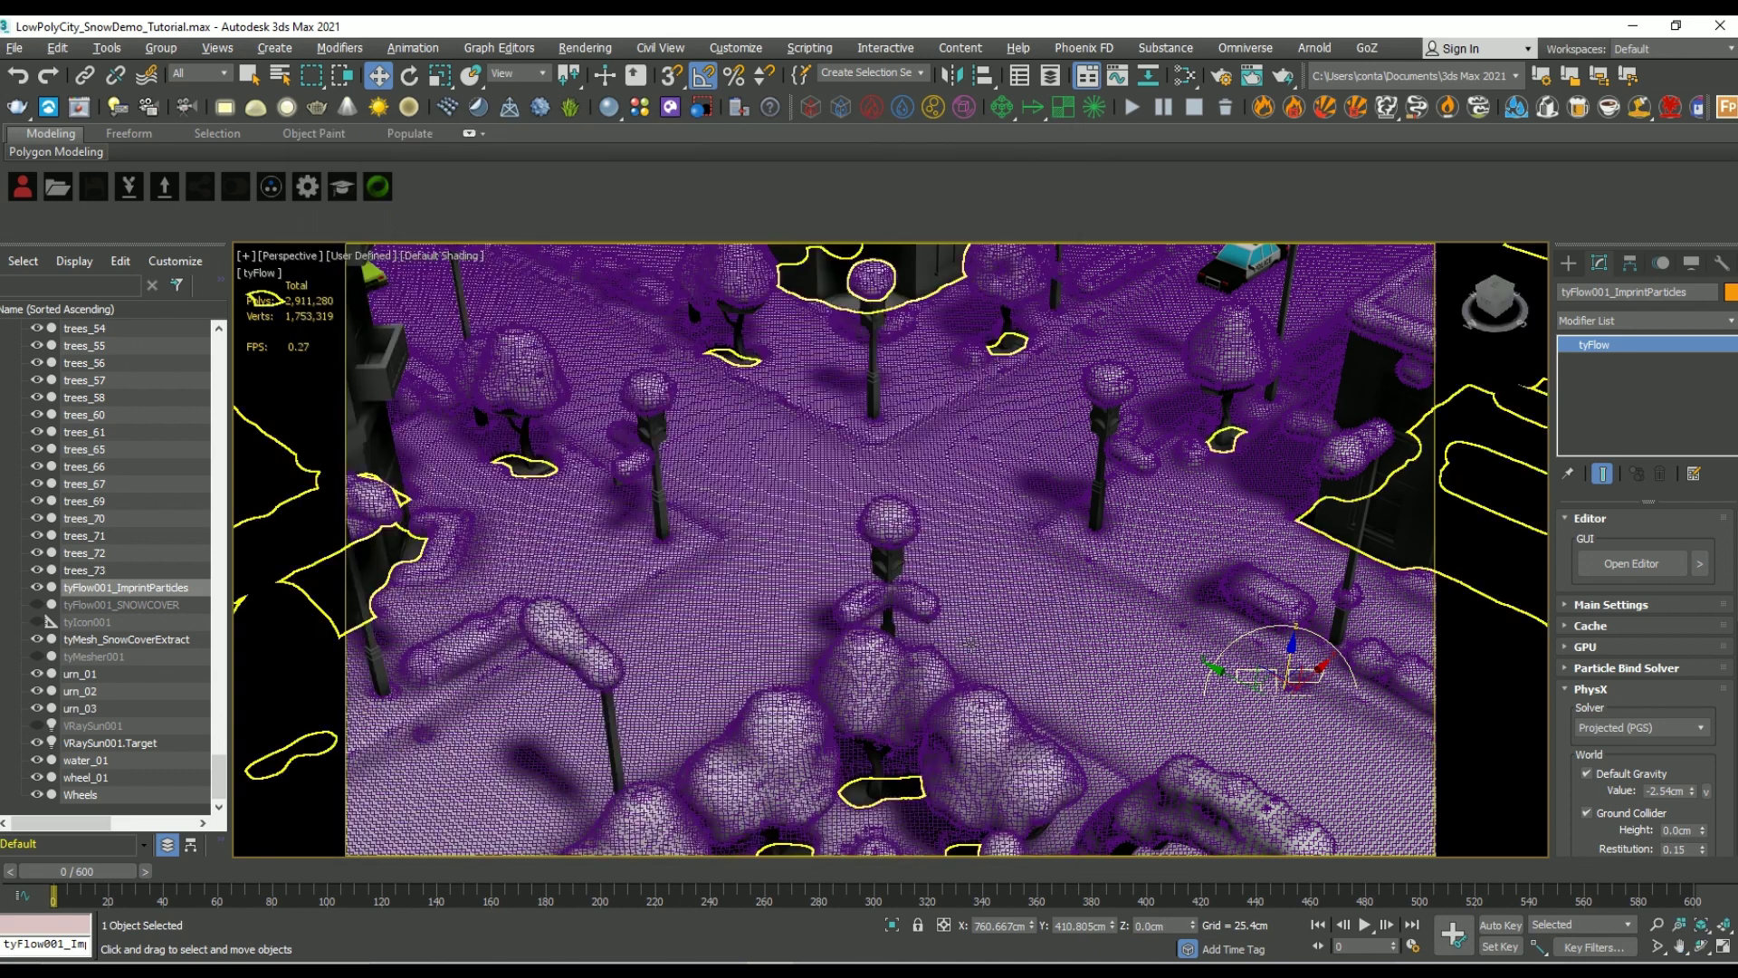
scroll(970, 641, up, 6)
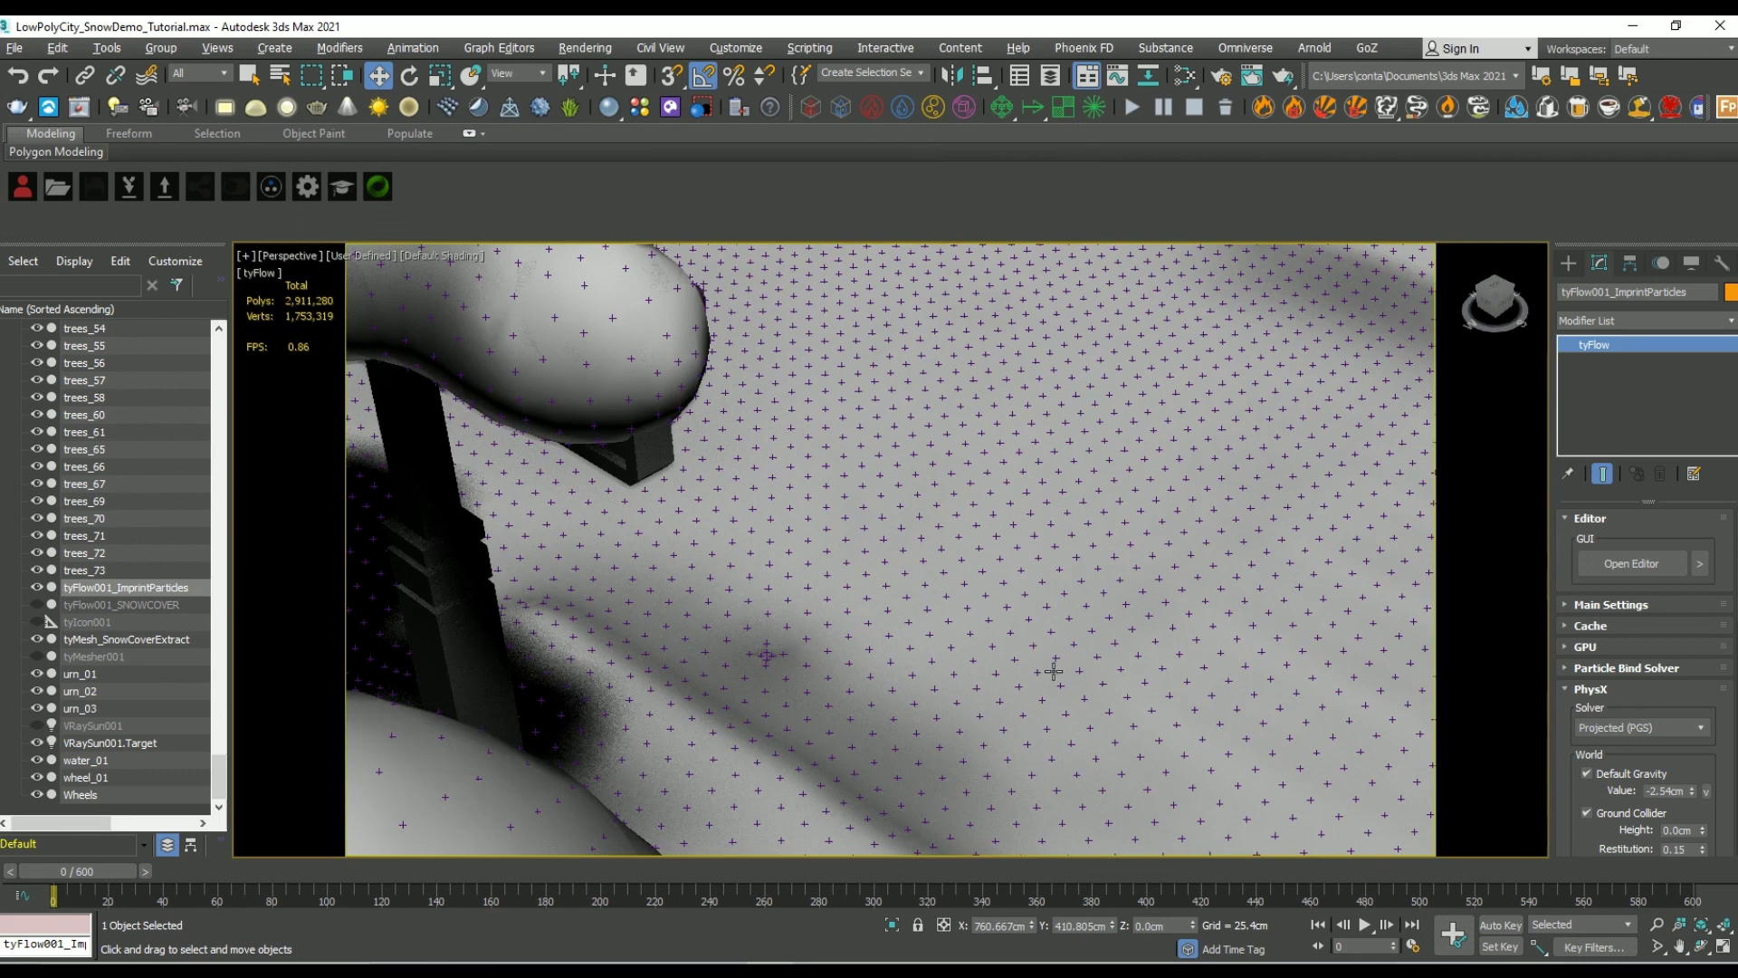
scroll(948, 581, down, 8)
key(c)
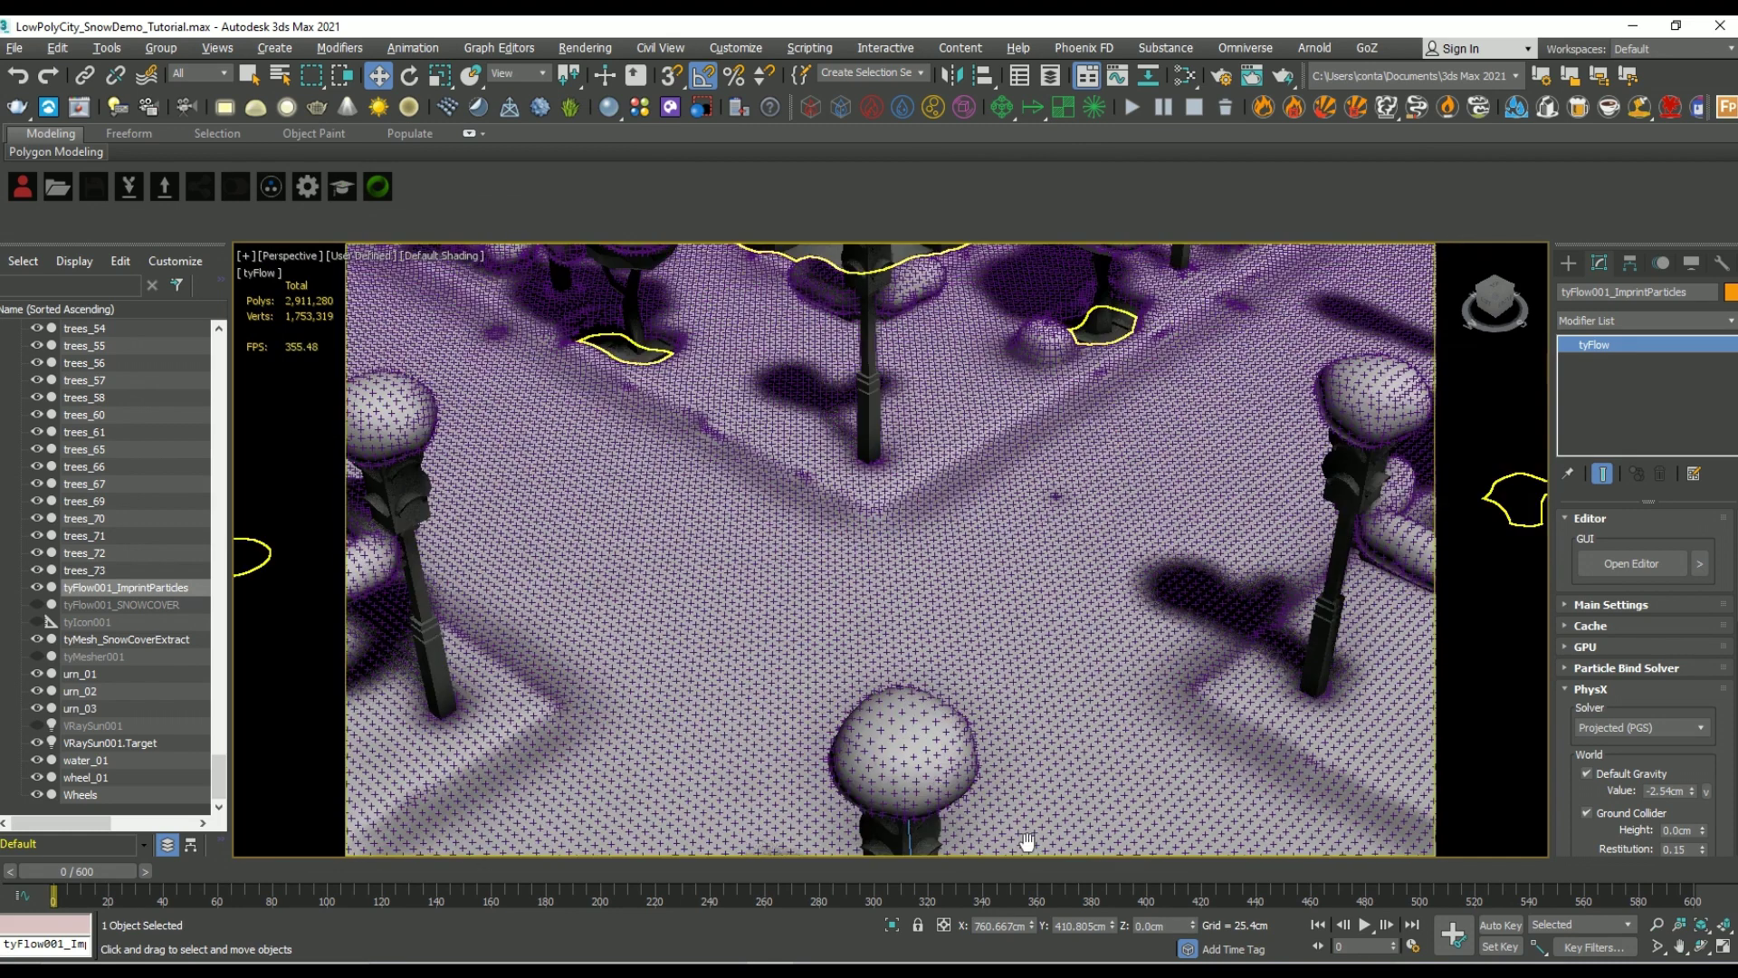
Step: Add a Collision operator to the imprint event between the Position Object and Display operators
click(1630, 563)
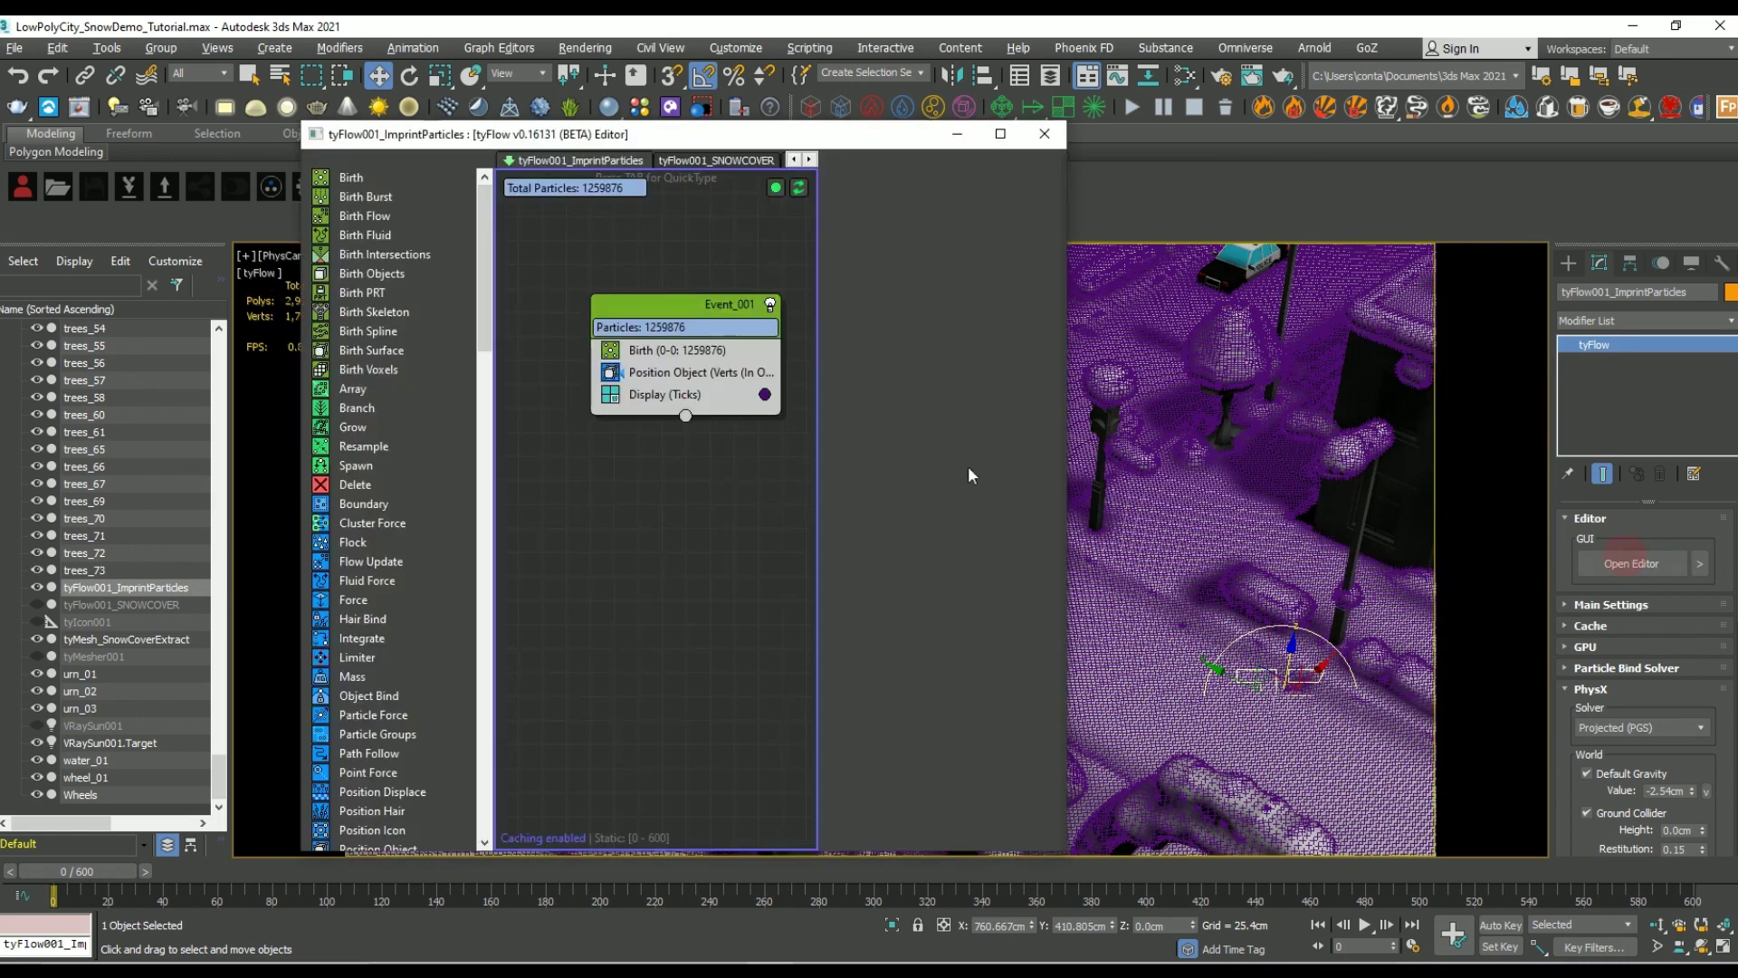
click(674, 366)
key(Tab)
text(colli)
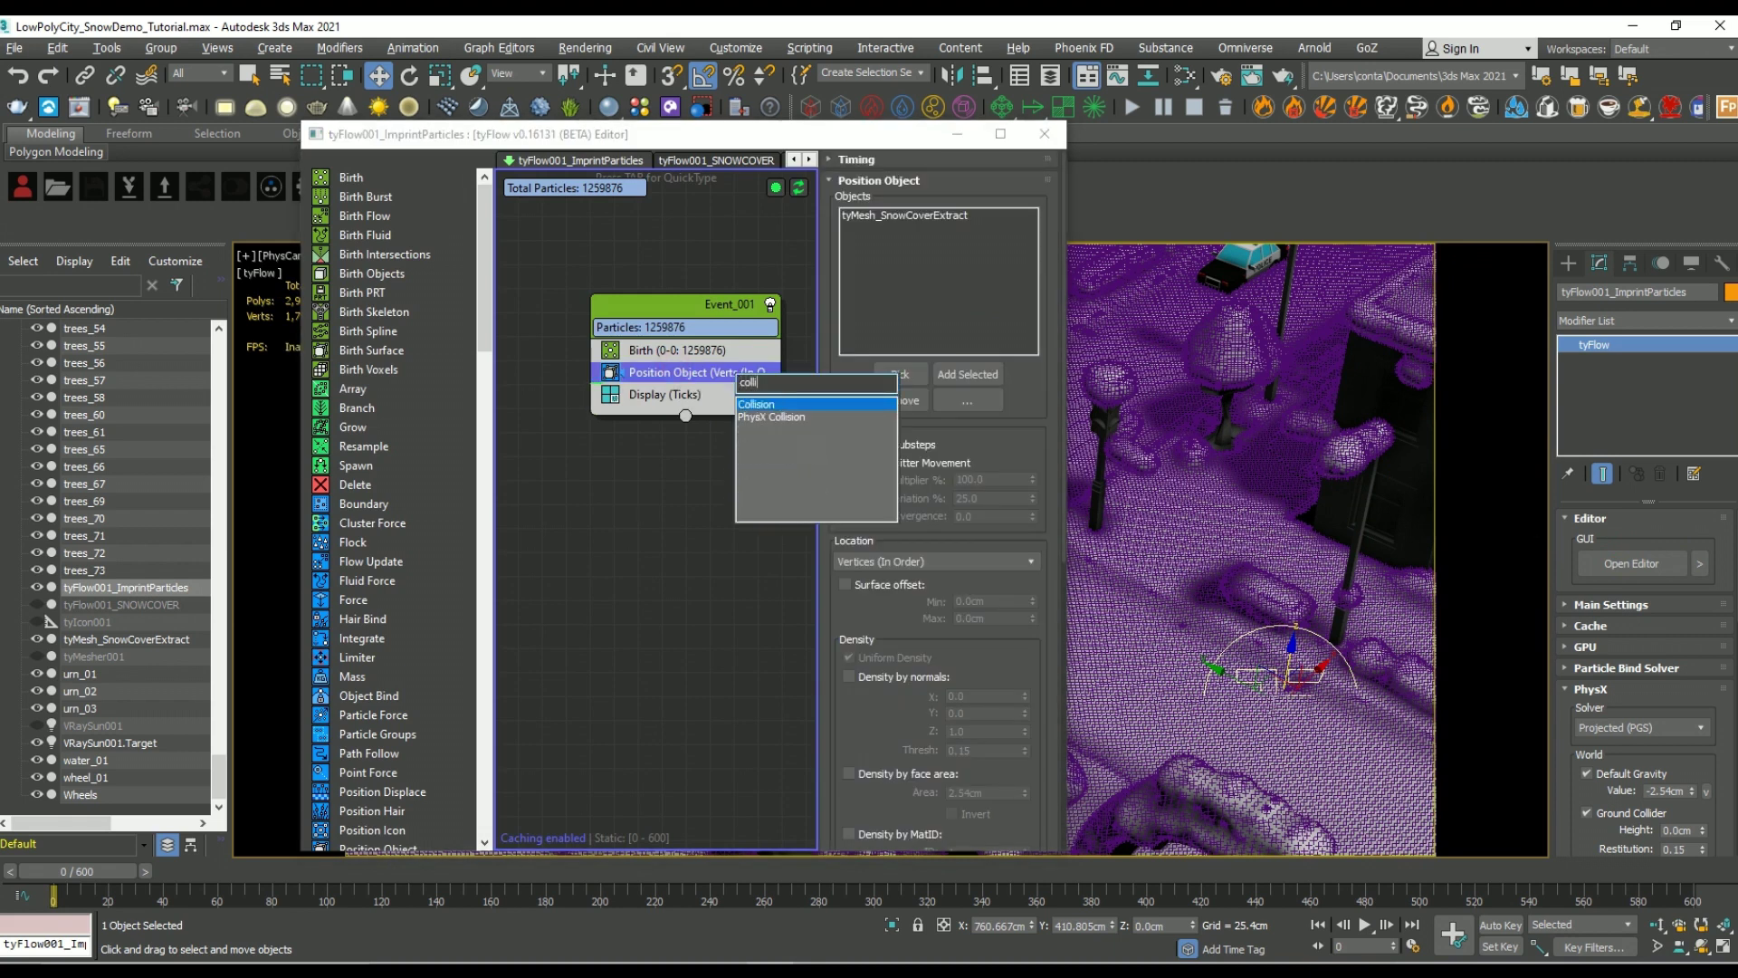
key(Return)
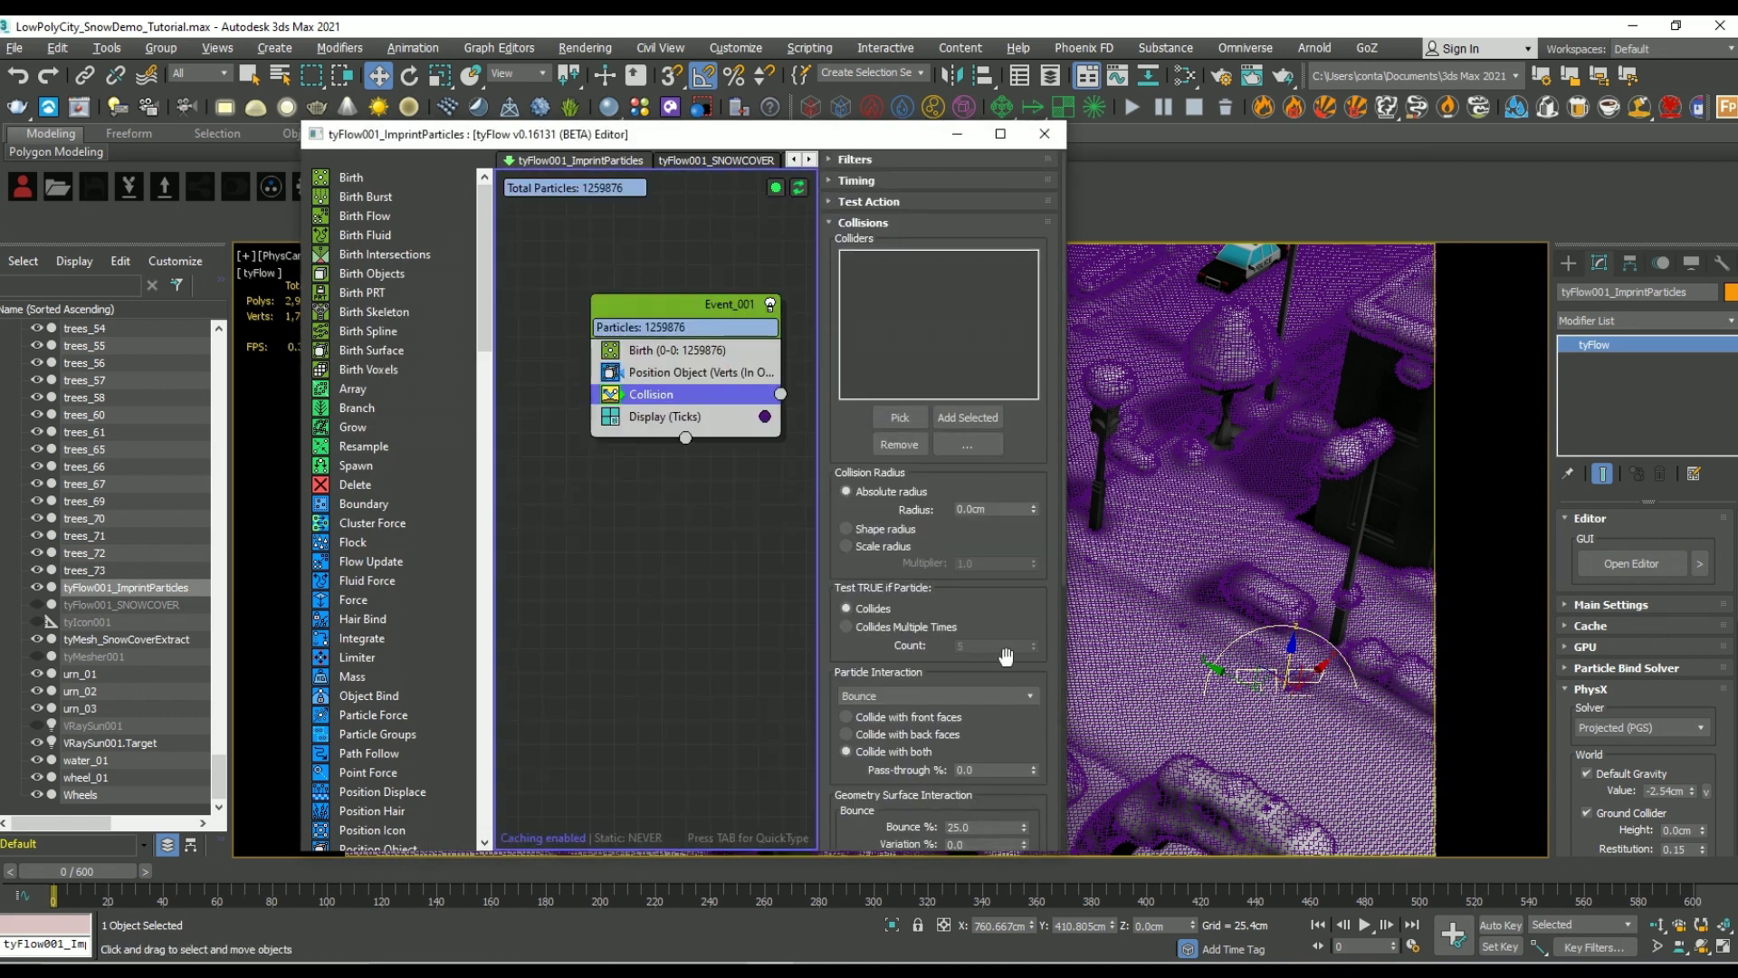
Step: Set the Collision operator to use Scale radius and its particle interaction to Continue, and close the tyFlow editor
scroll(1001, 625, down, 3)
click(849, 444)
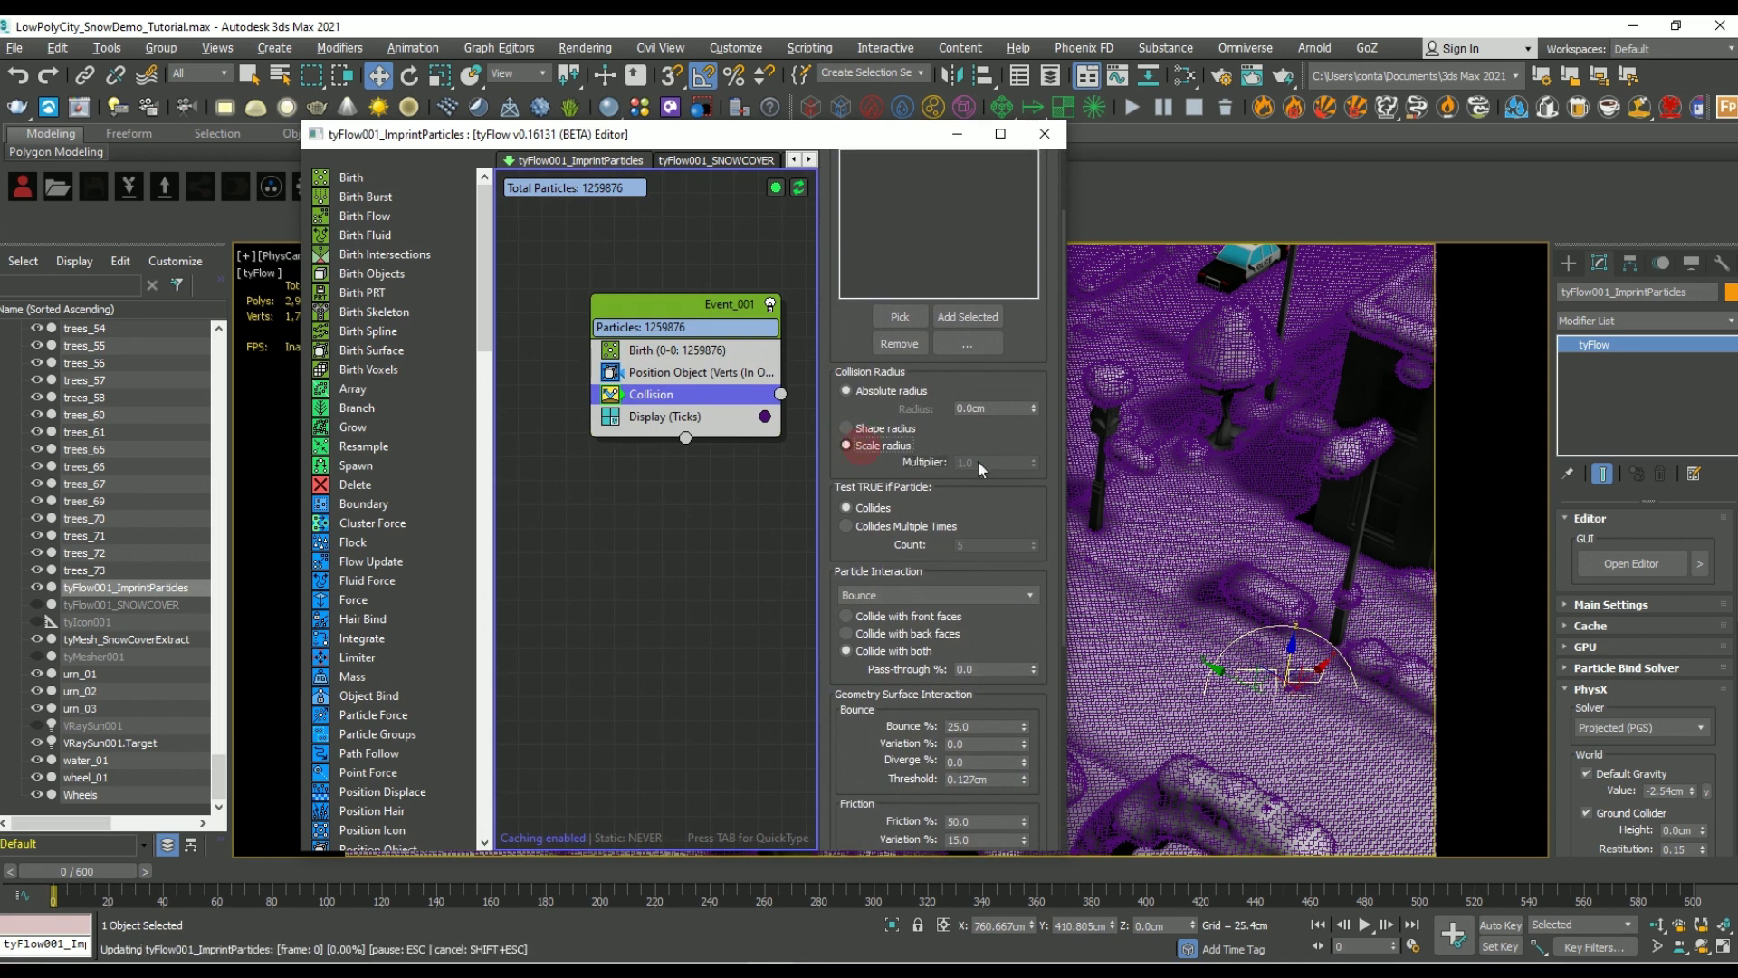
drag(1045, 511, 1047, 419)
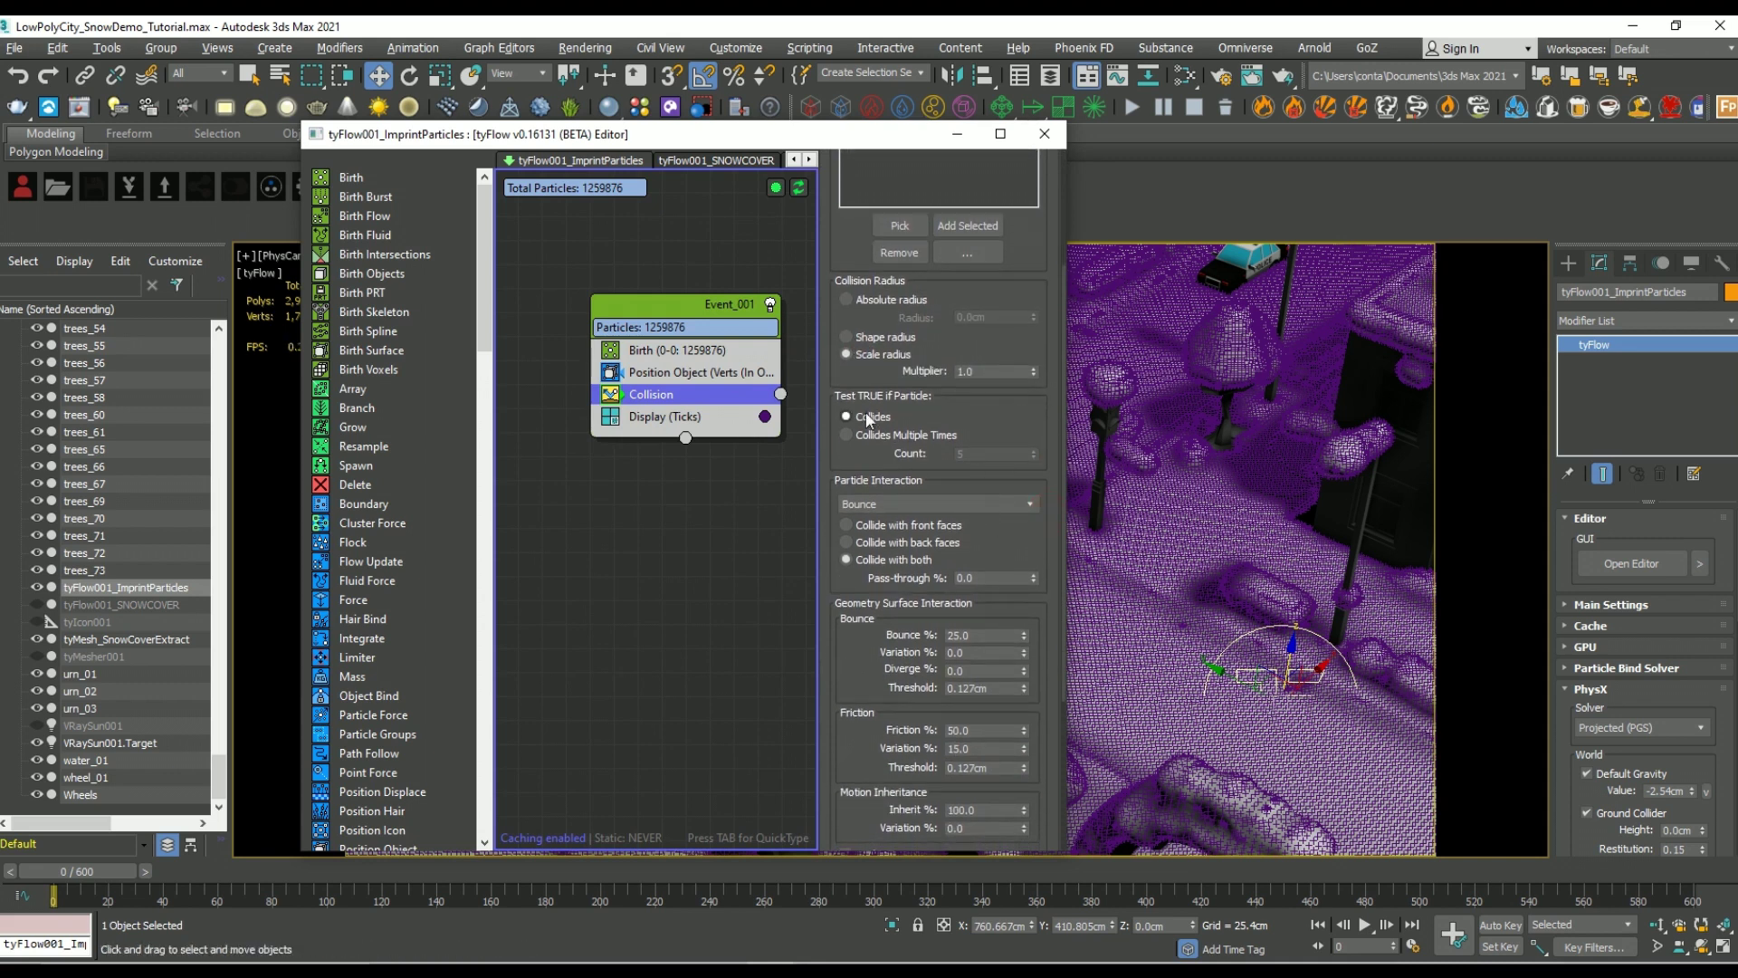
click(897, 503)
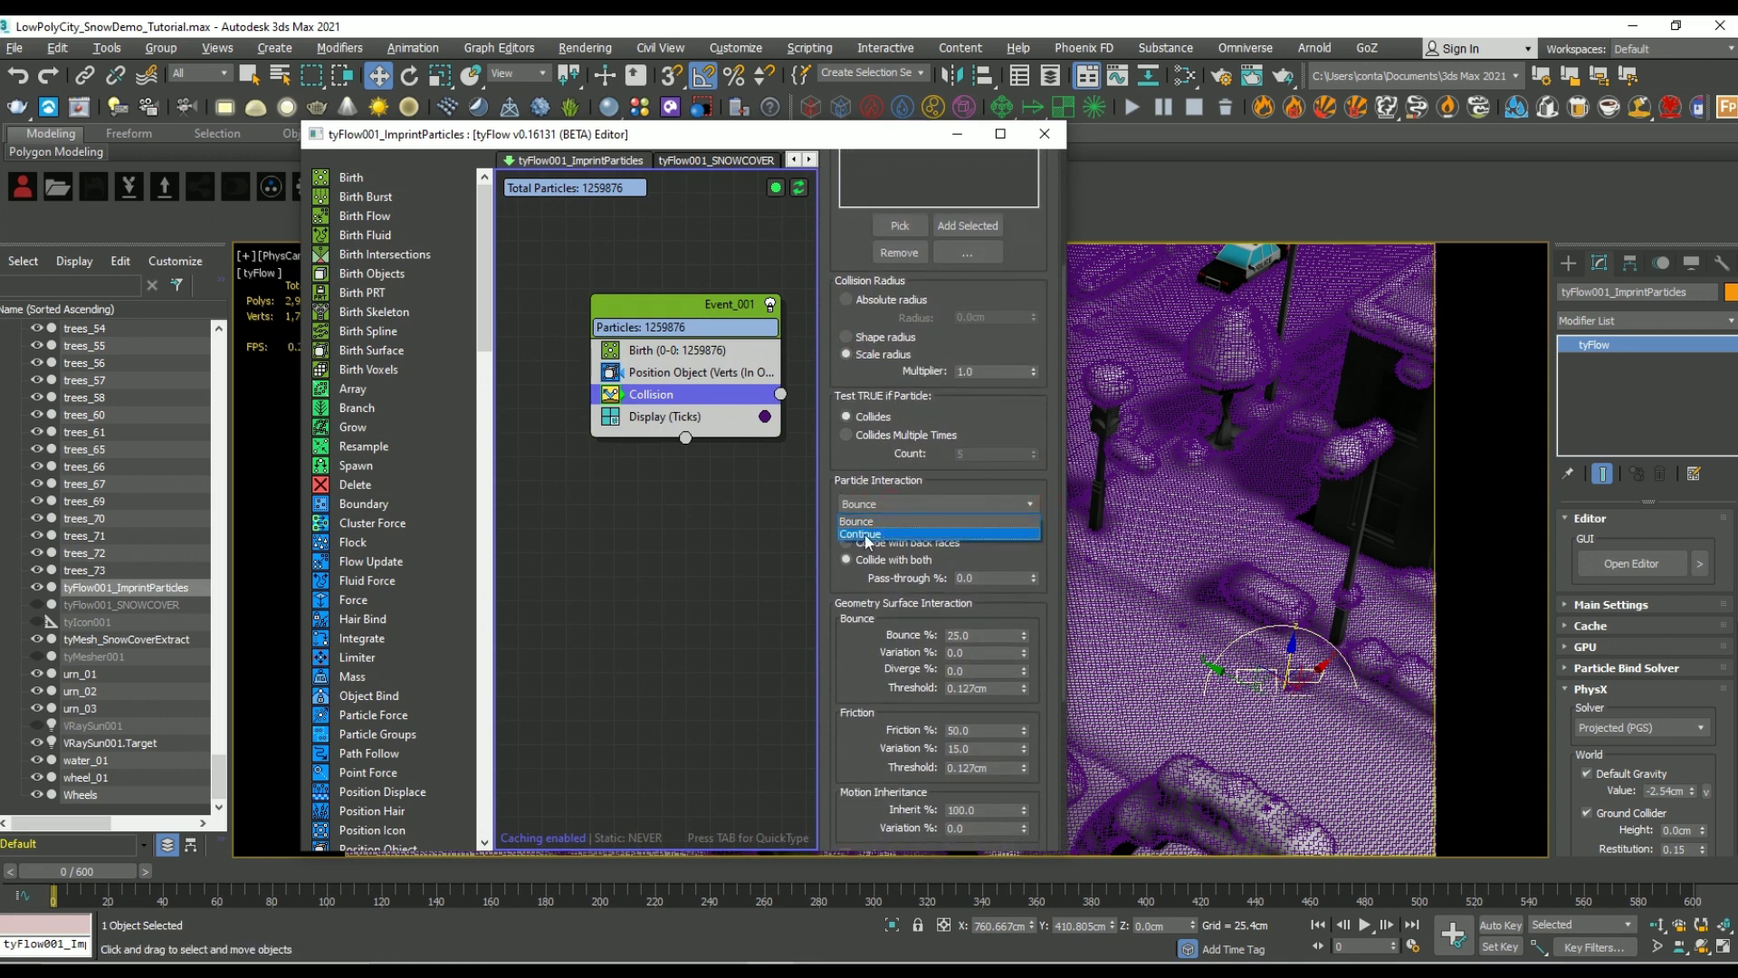
click(867, 536)
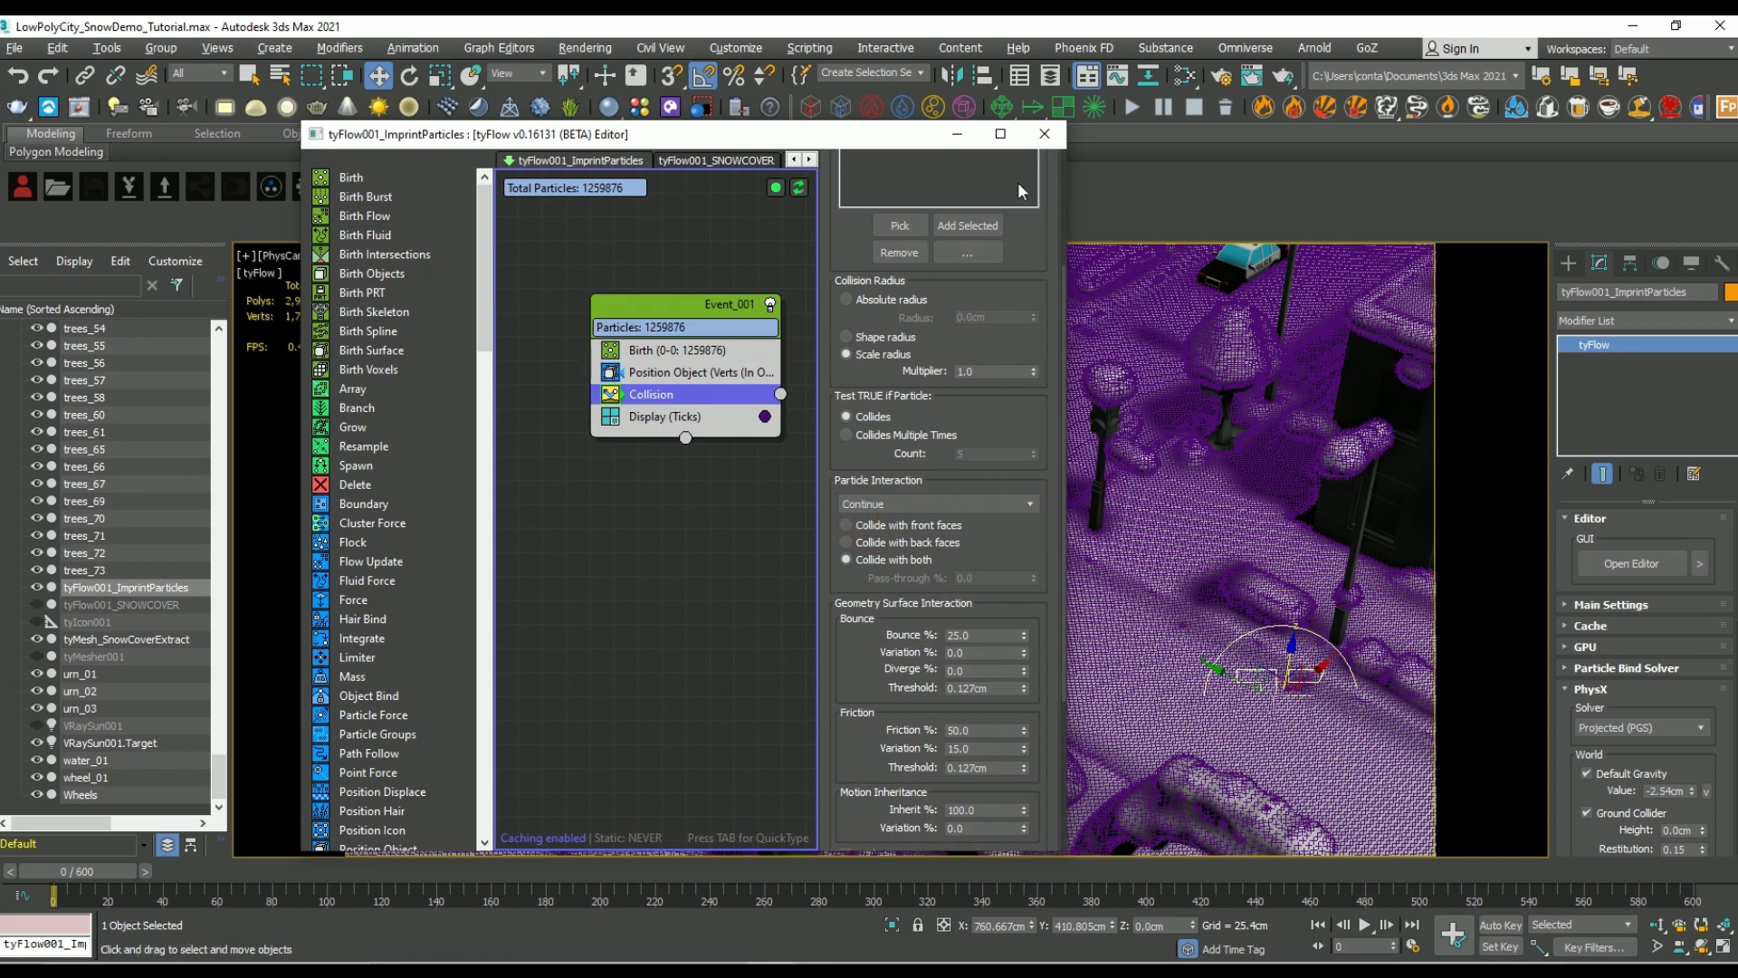
click(1044, 133)
Step: Turn off Default Gravity and Ground Collider in the PhysX settings of tyFlow001_ImprintParticles
click(154, 589)
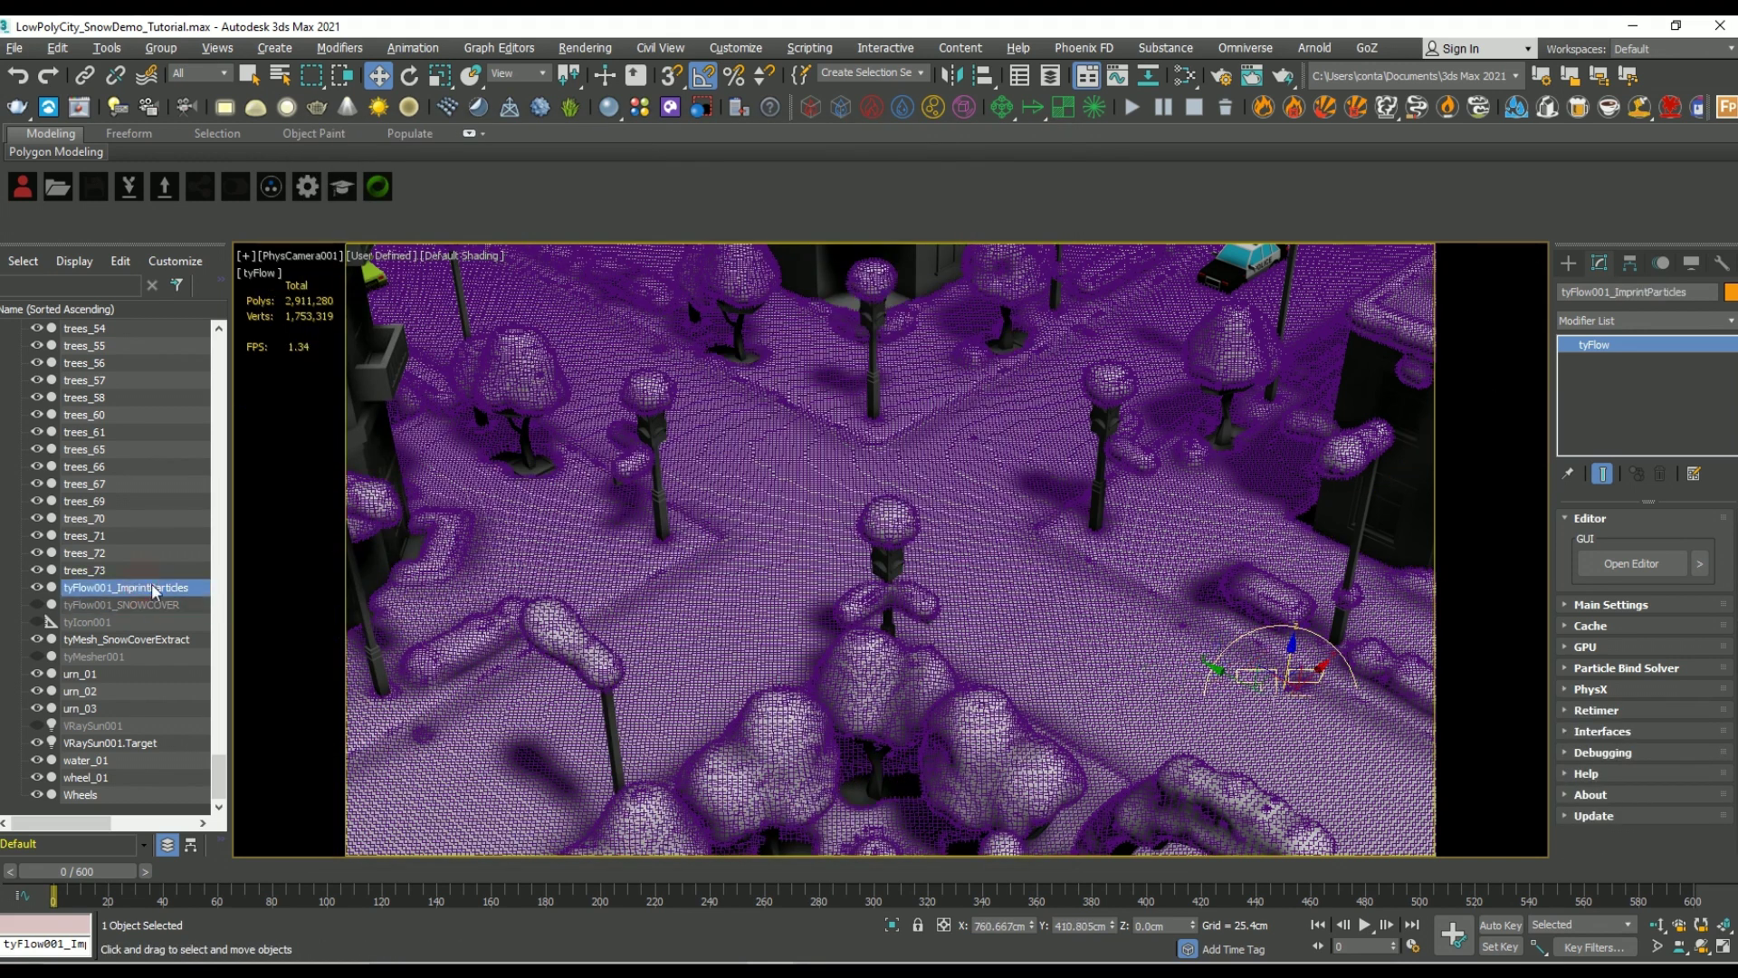
click(1594, 688)
scroll(1594, 634, up, 5)
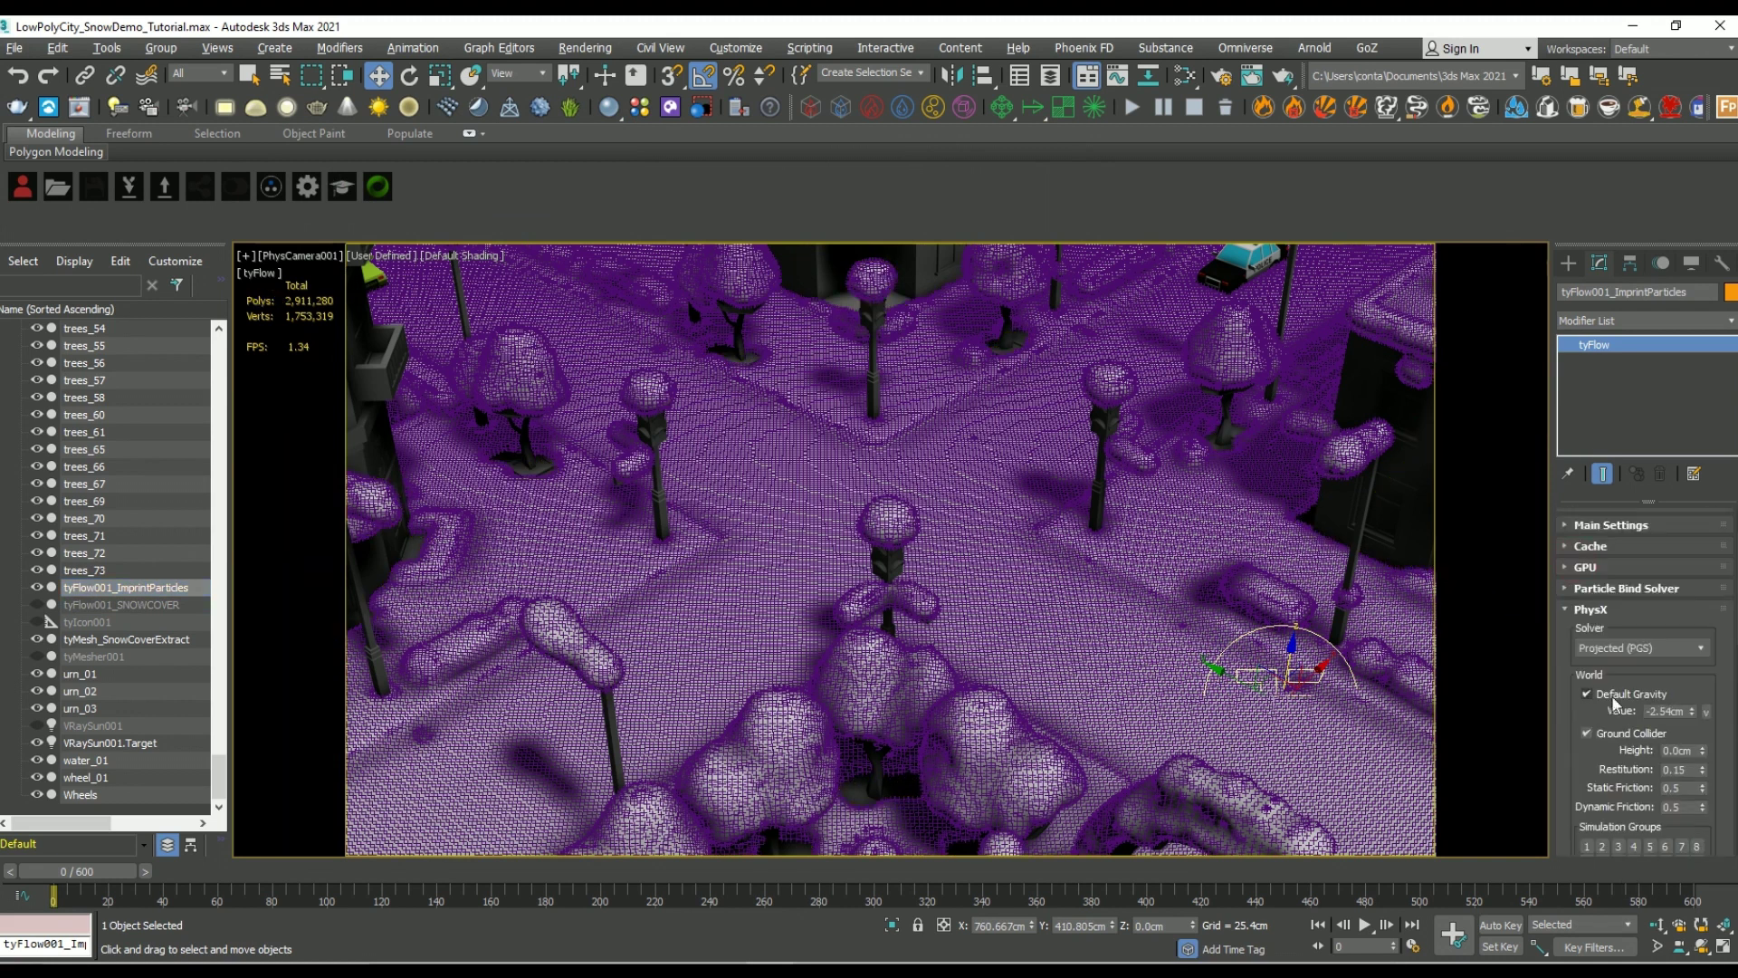
click(1610, 698)
click(1588, 732)
scroll(1616, 634, up, 2)
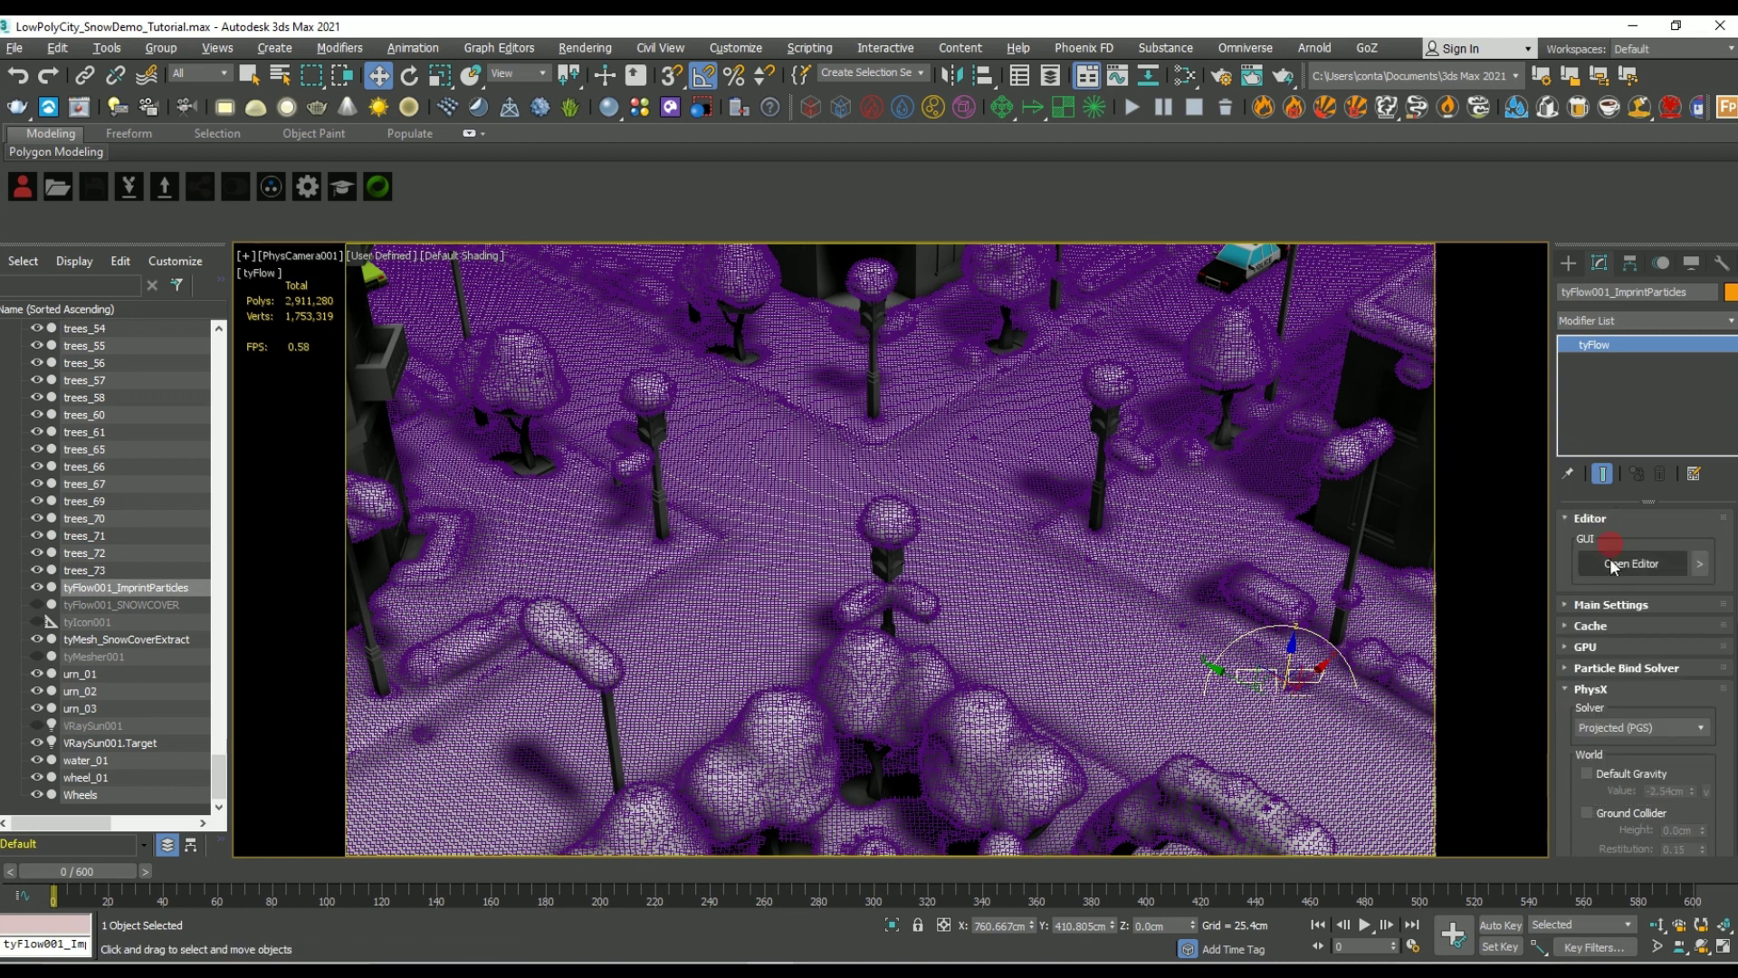
Step: Select the WHEELS selection set, isolate it in a perspective view and scrub the timeline to review the wheels' motion
click(1630, 563)
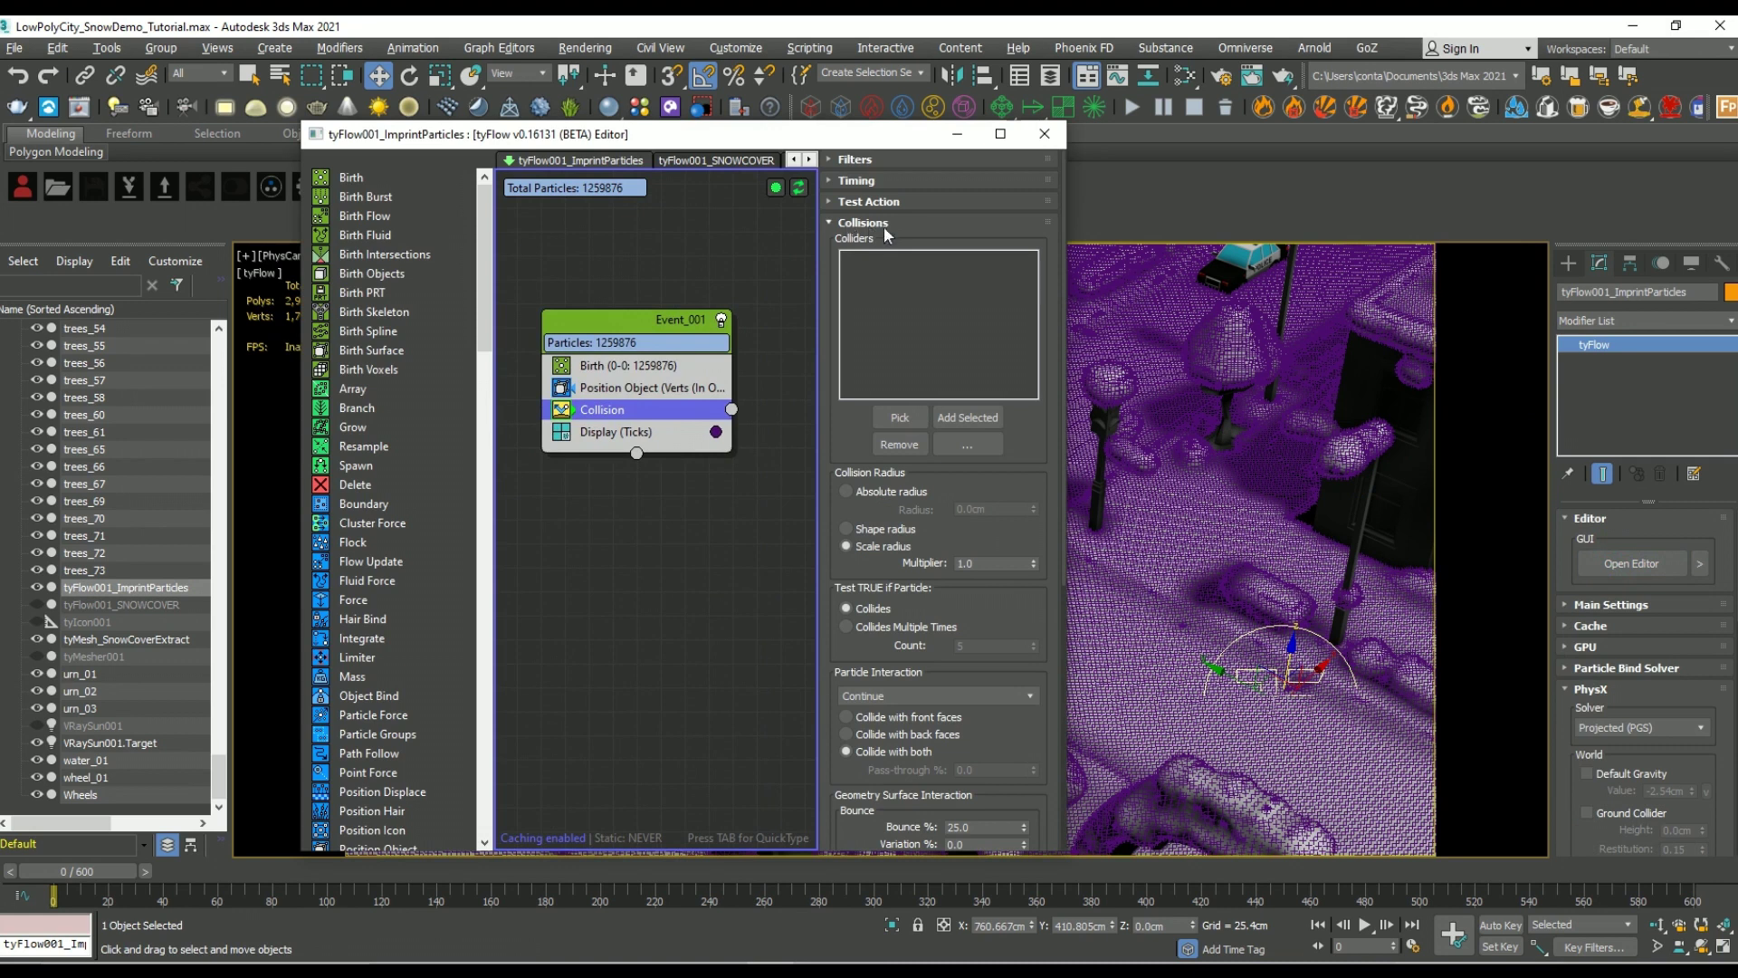
click(919, 76)
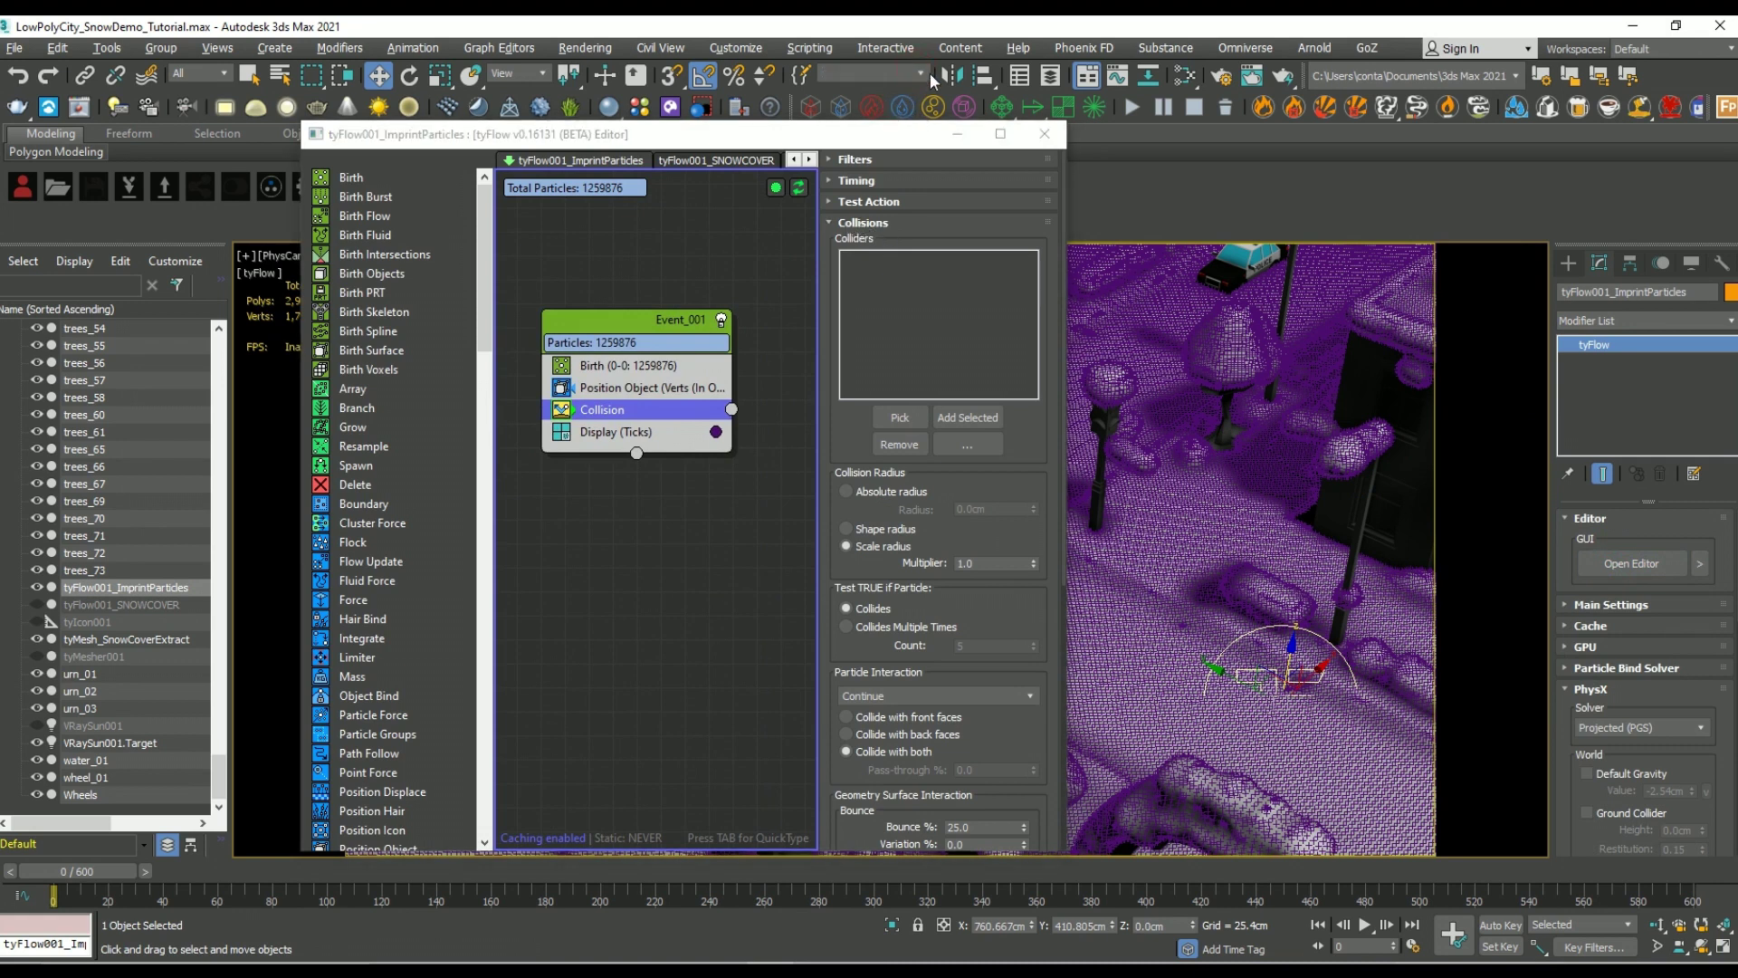
click(923, 74)
click(851, 115)
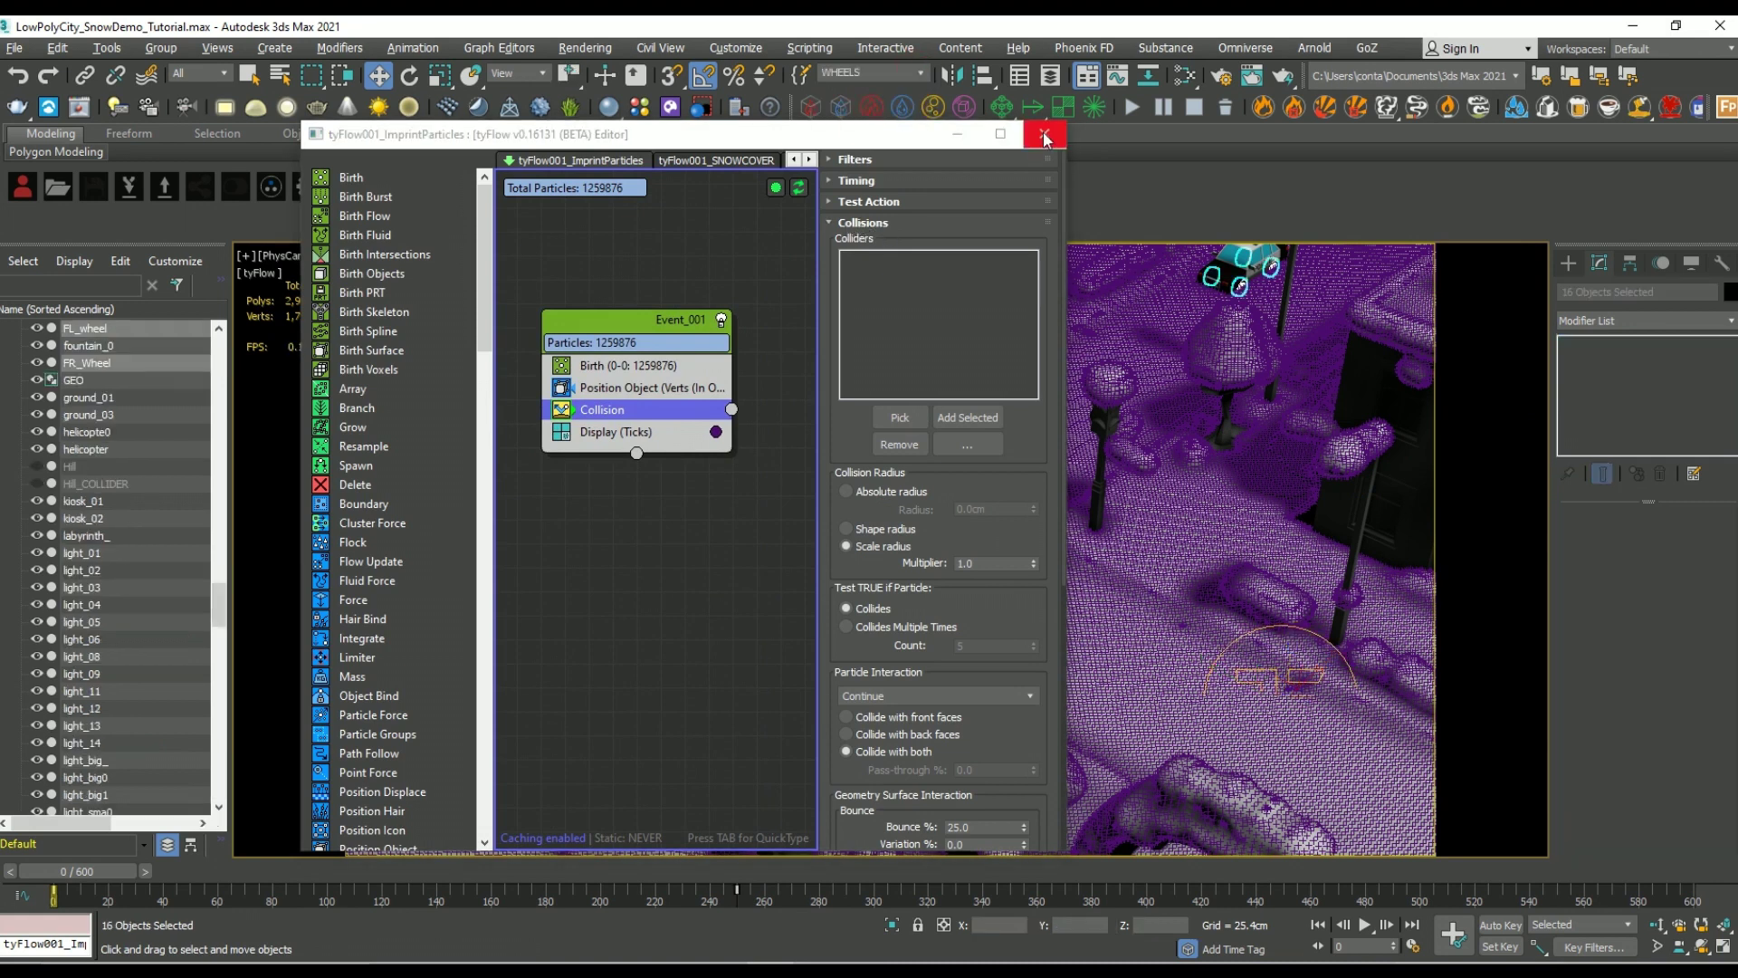
click(1044, 133)
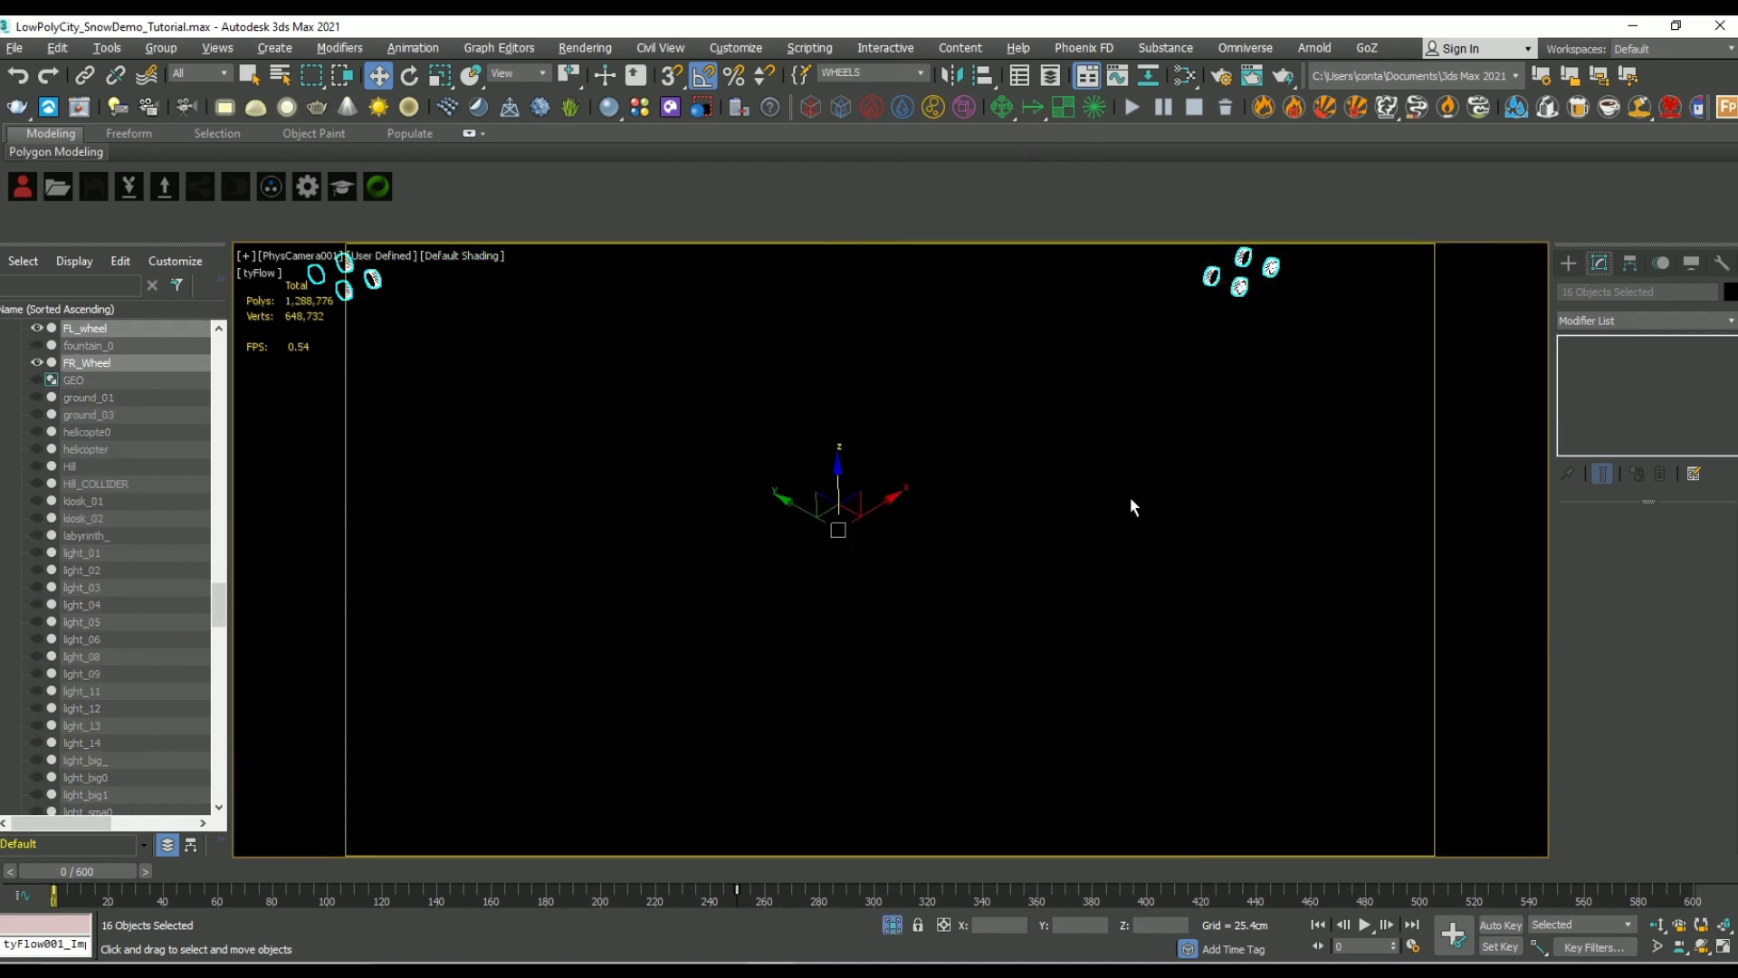
key(p)
key(z)
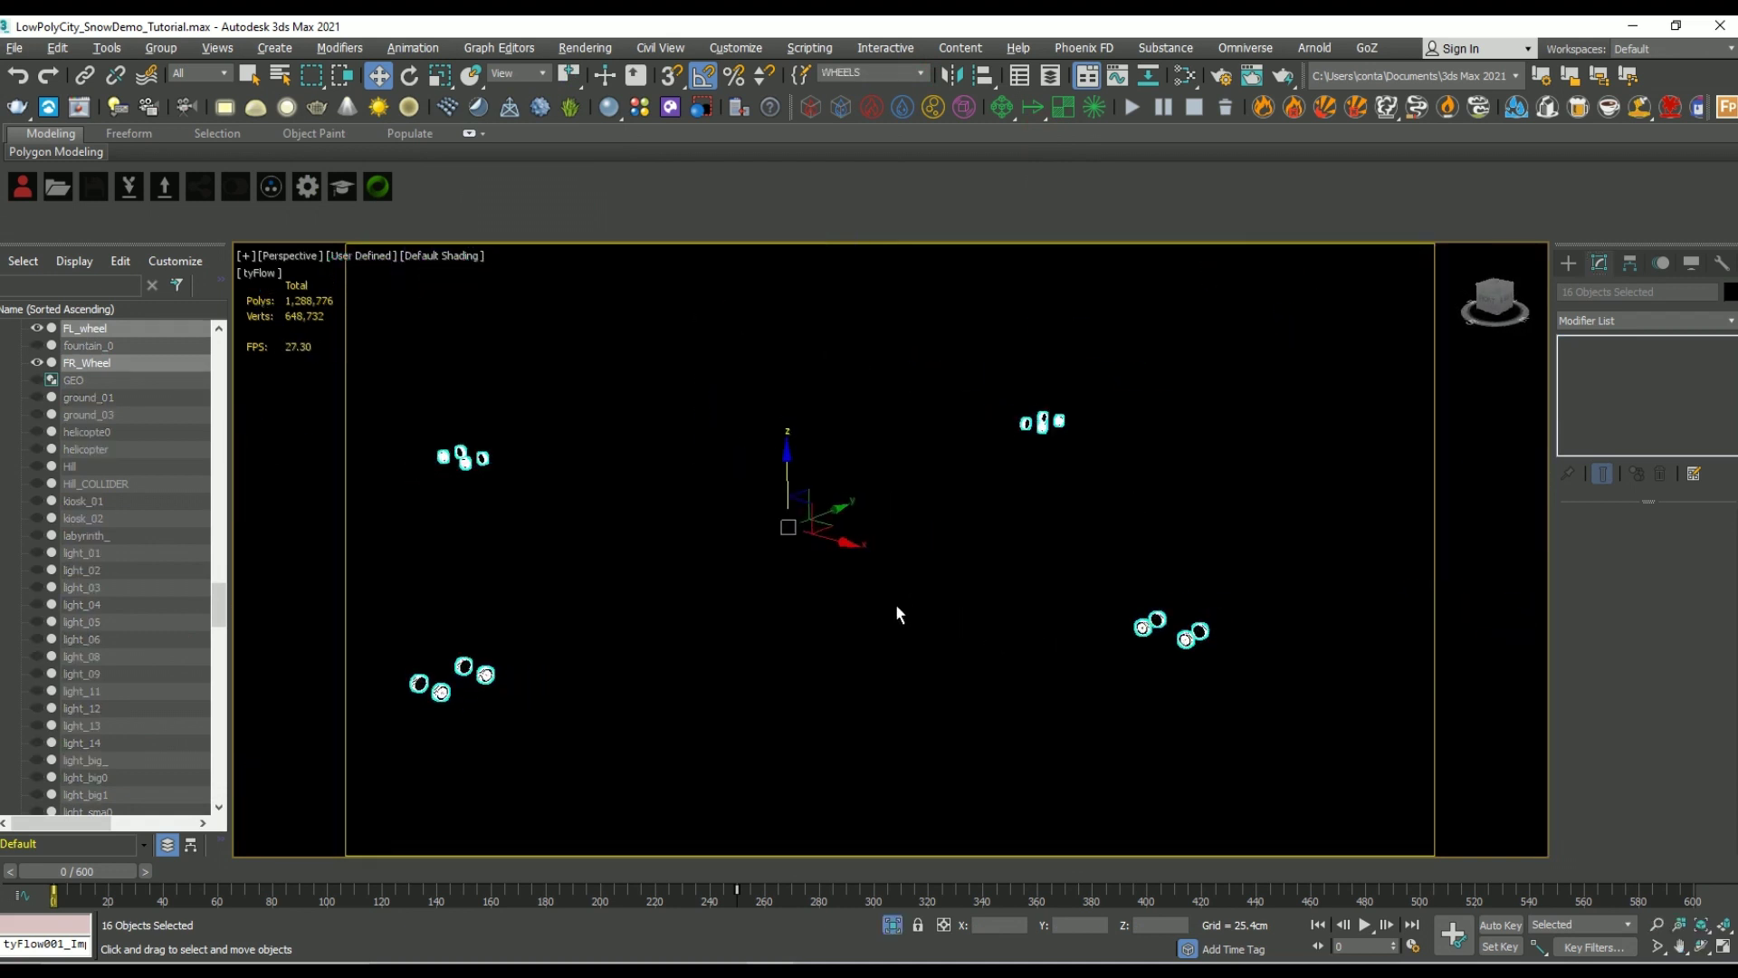
drag(56, 877, 1640, 887)
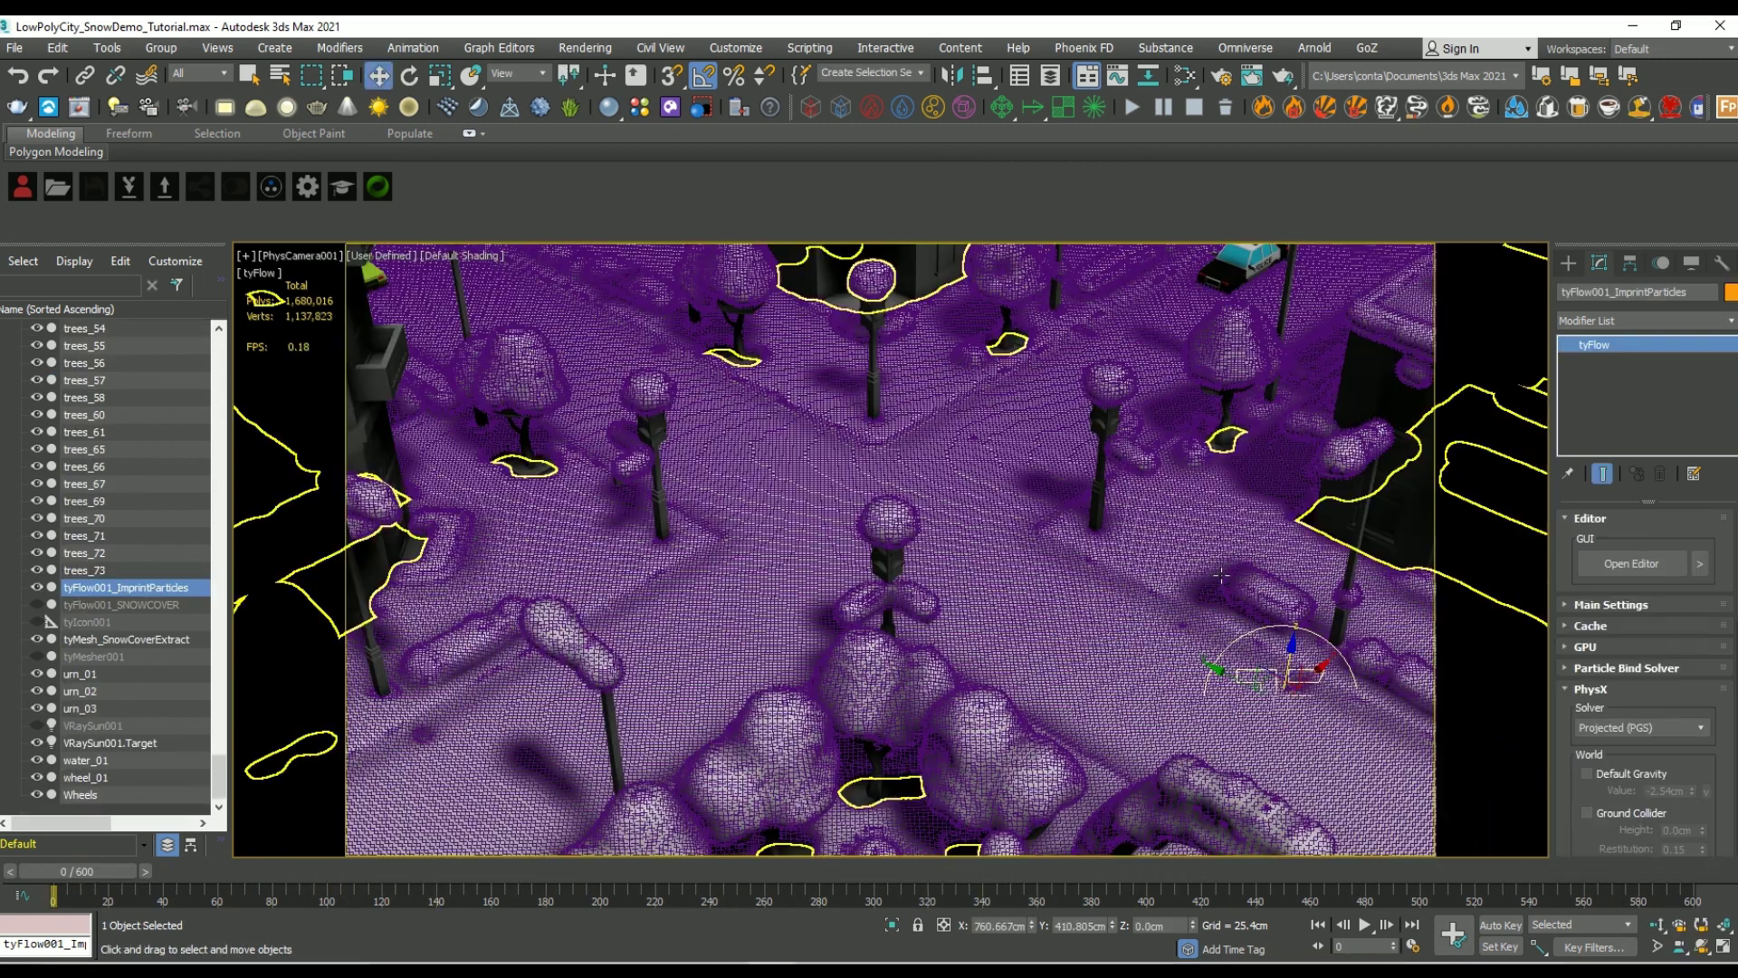
Step: Add all objects of the WHEELS selection set to the Collision operator's colliders
click(1631, 564)
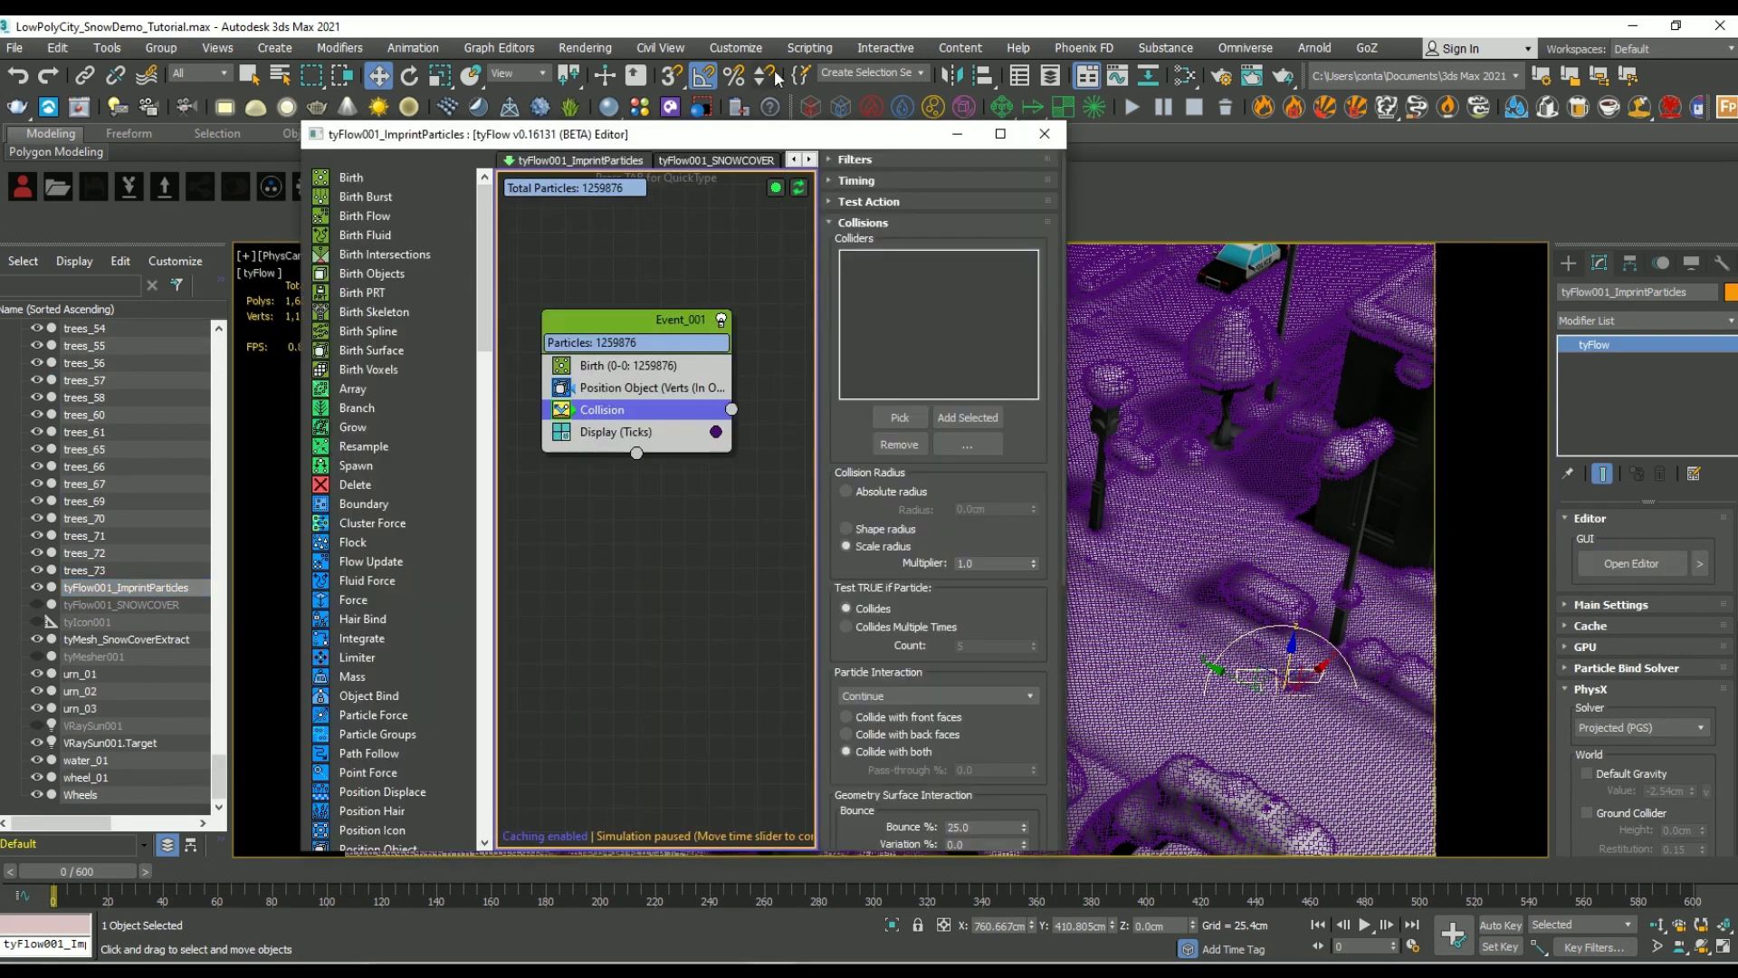
click(920, 73)
click(841, 116)
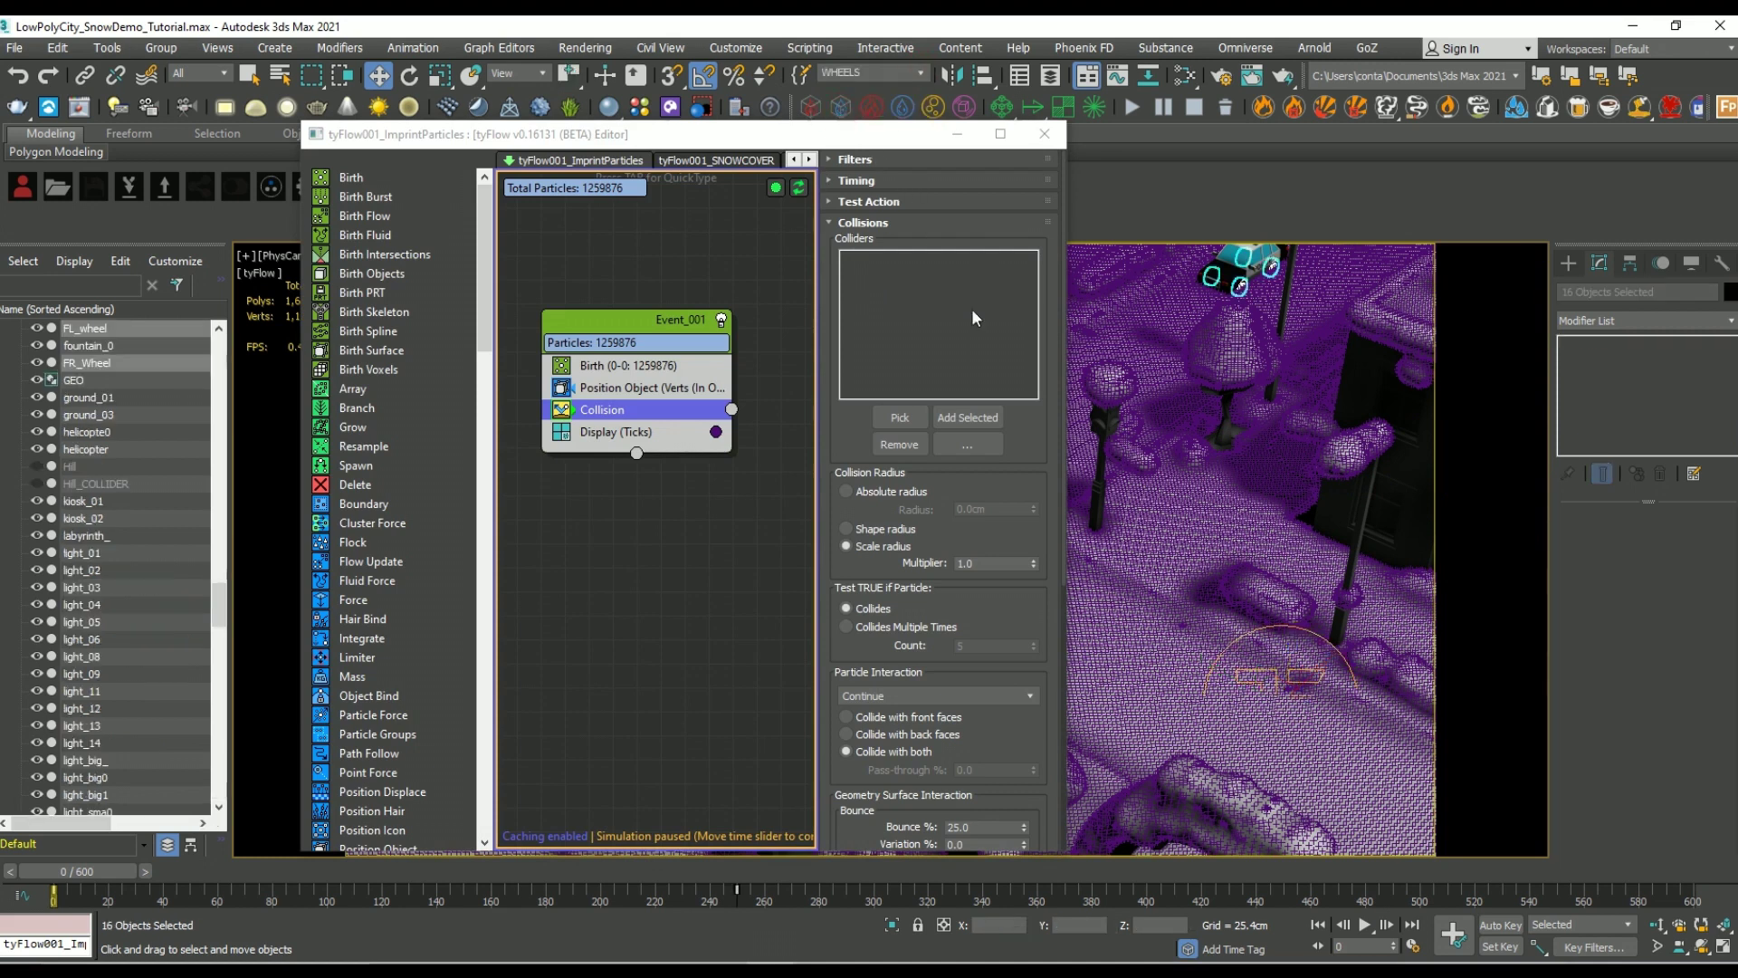
click(980, 421)
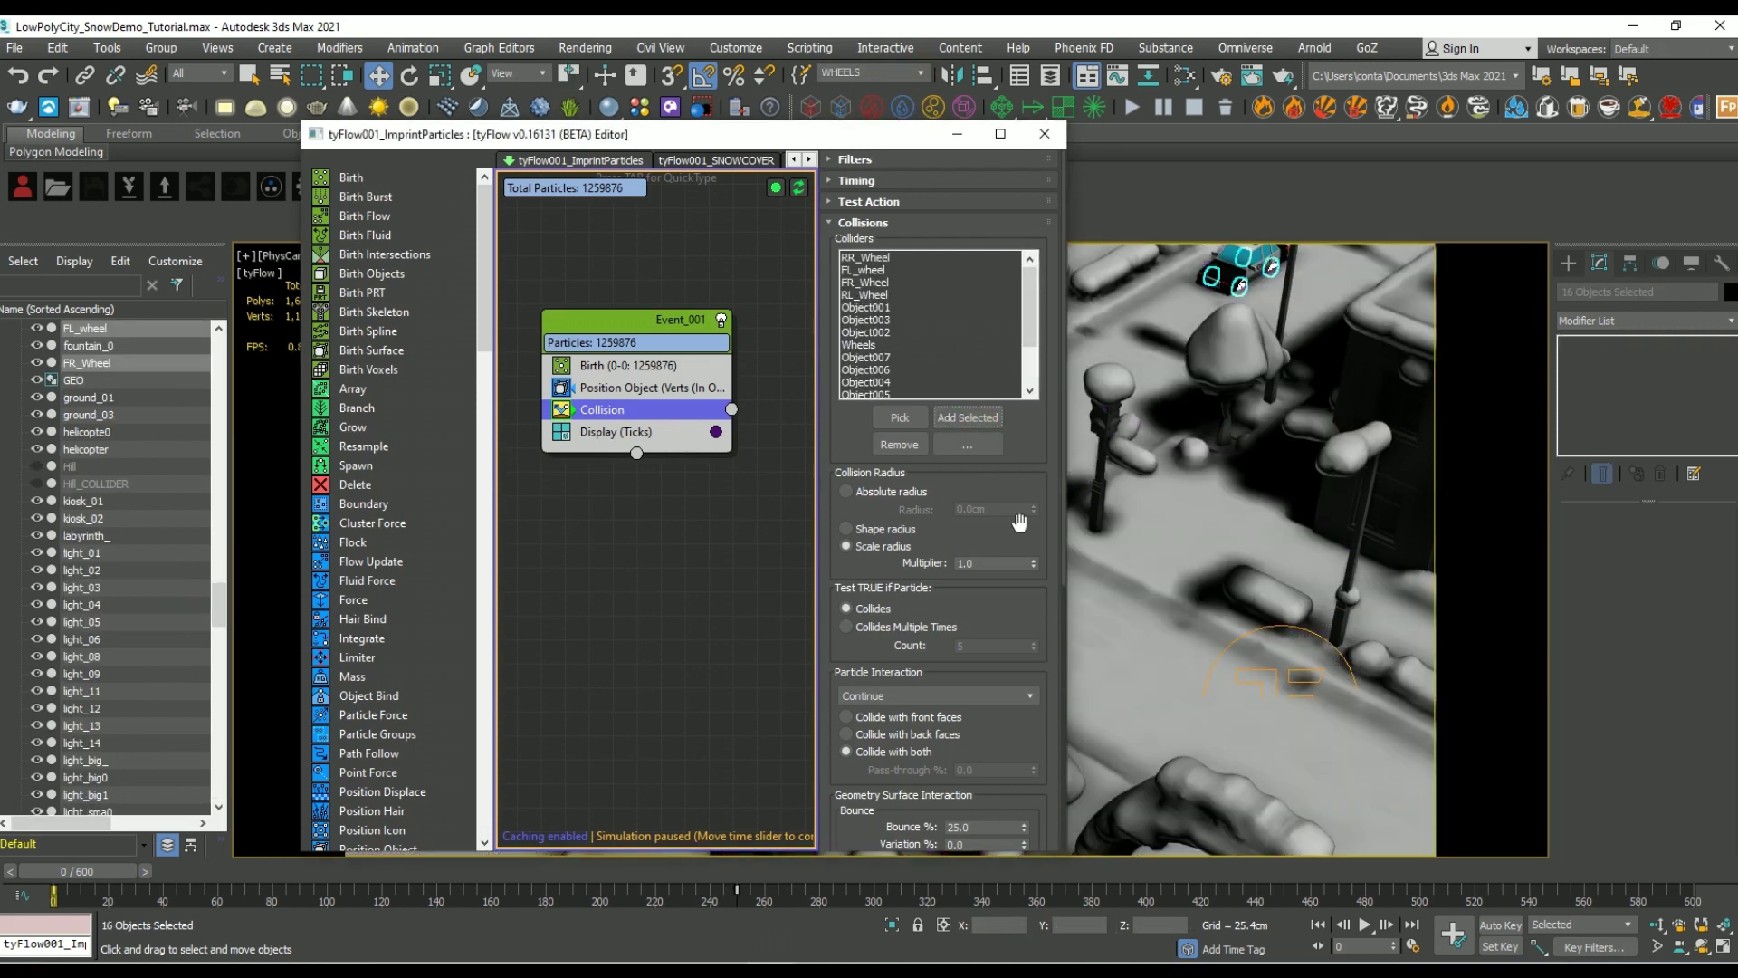
scroll(1030, 483, down, 3)
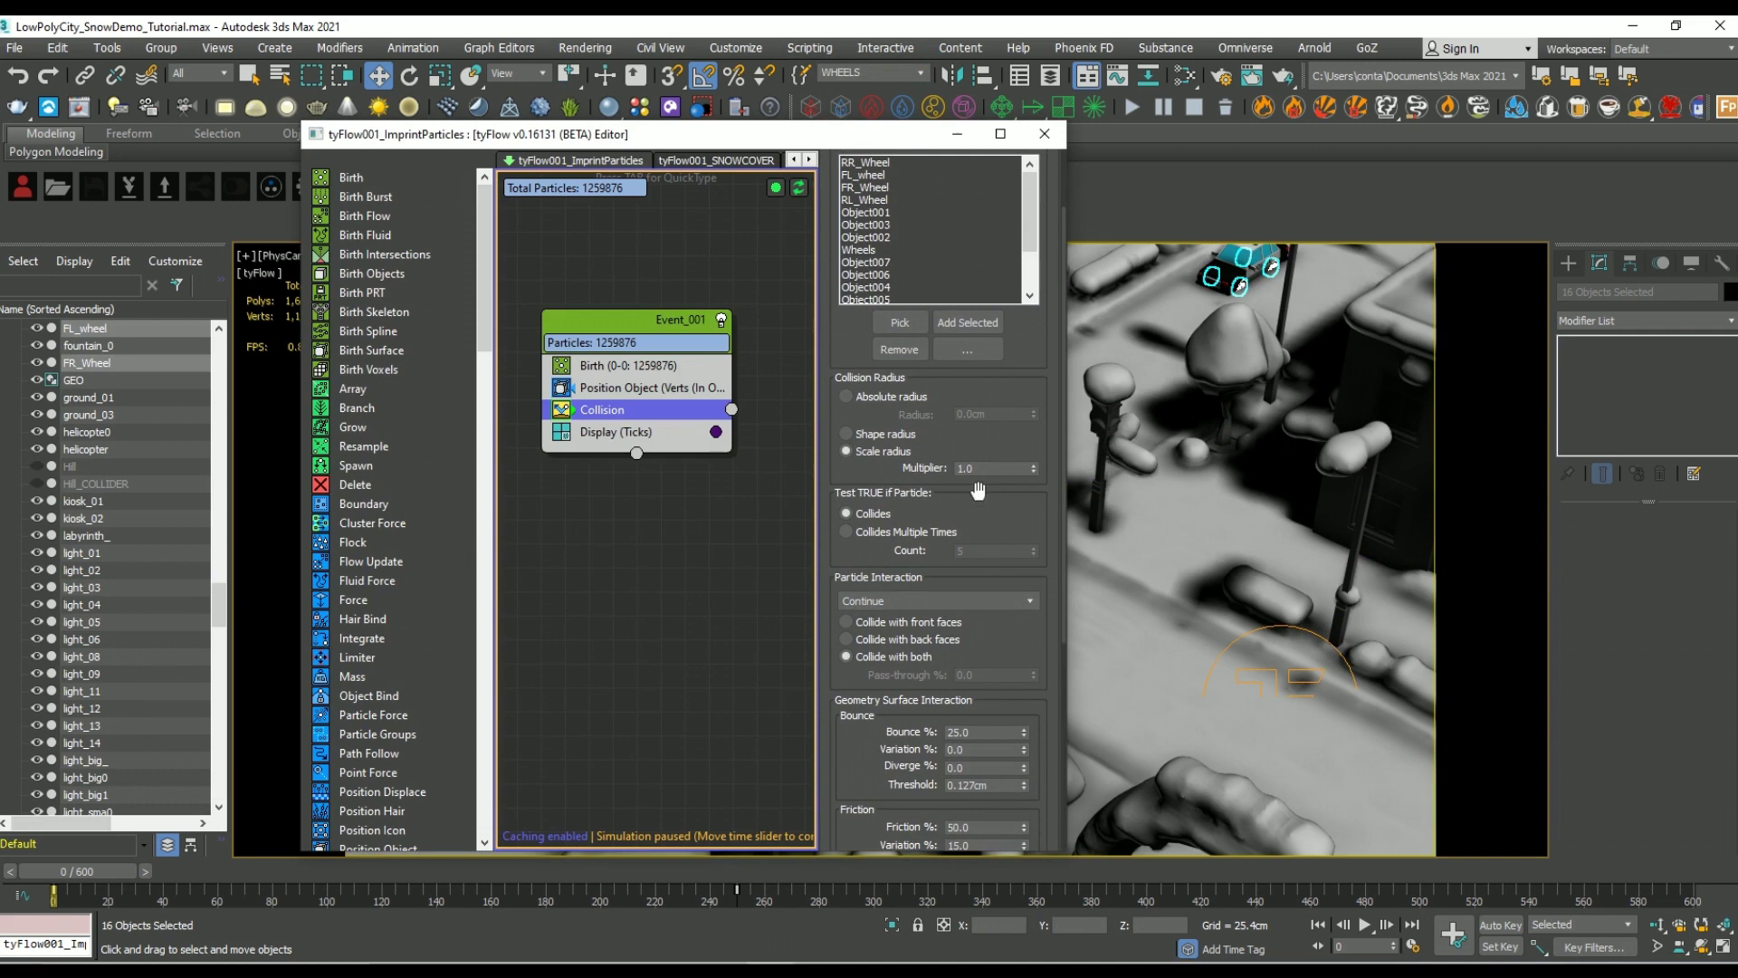
scroll(978, 489, down, 3)
Step: Create a new event with a Push In/Out operator and wire the Collision operator's output to it
click(649, 517)
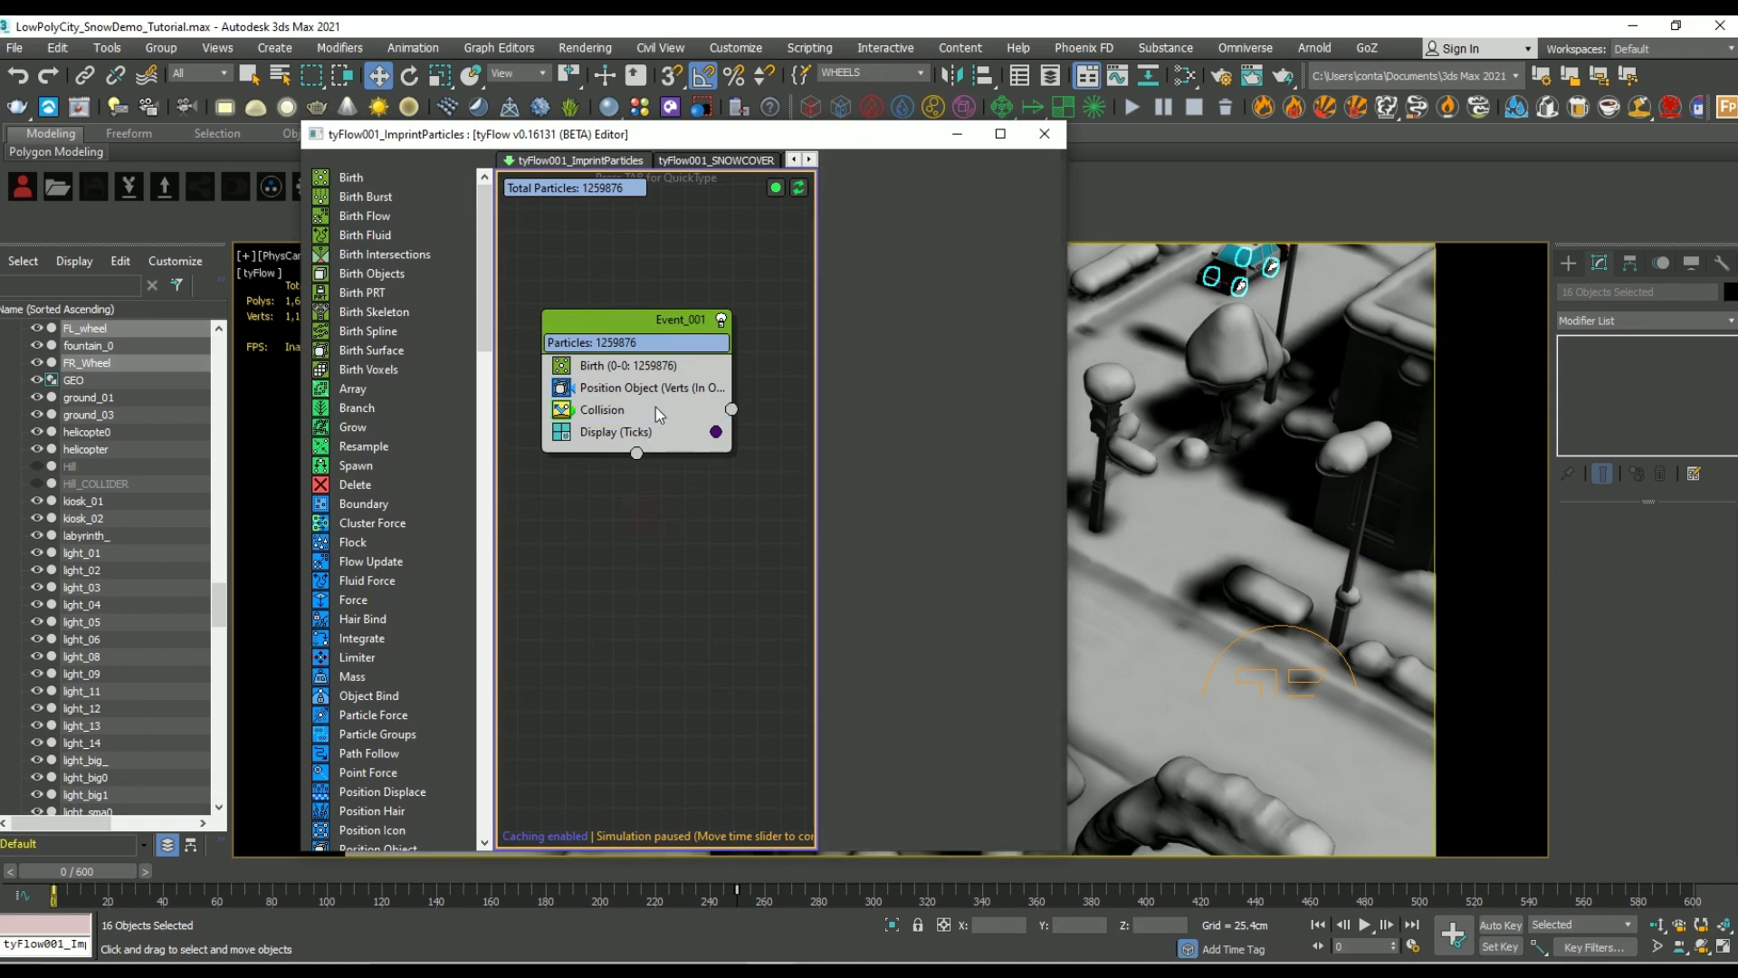
drag(695, 303, 599, 287)
key(Tab)
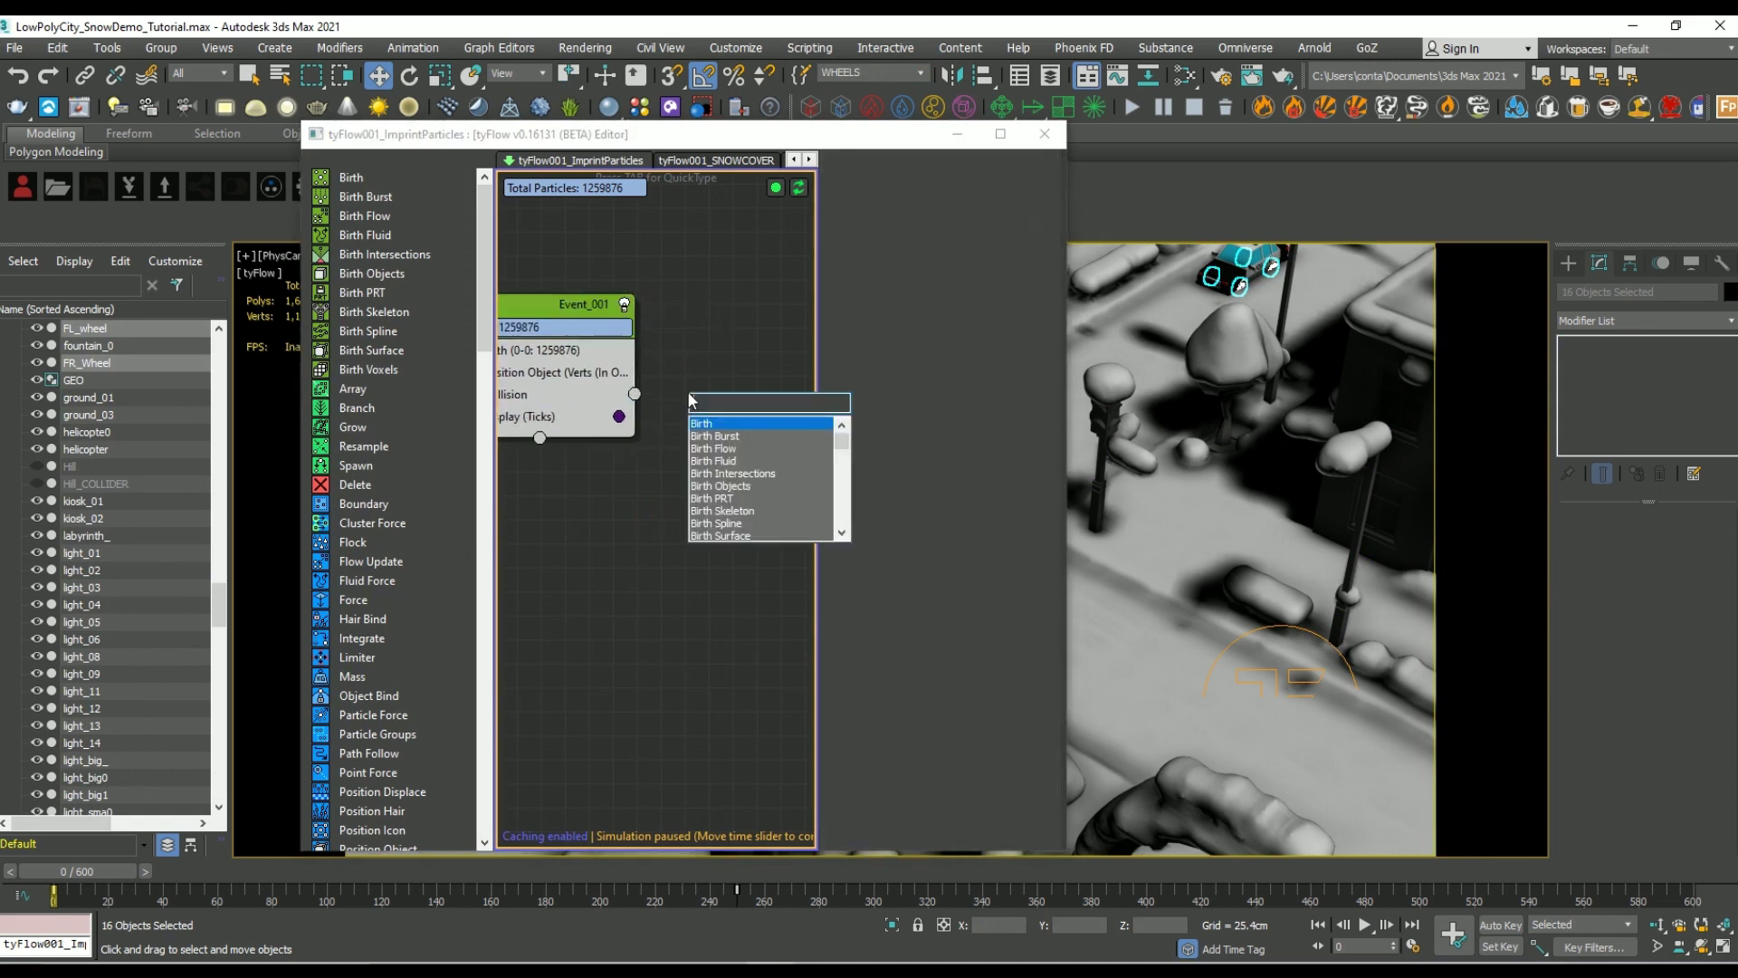
text(push)
key(Return)
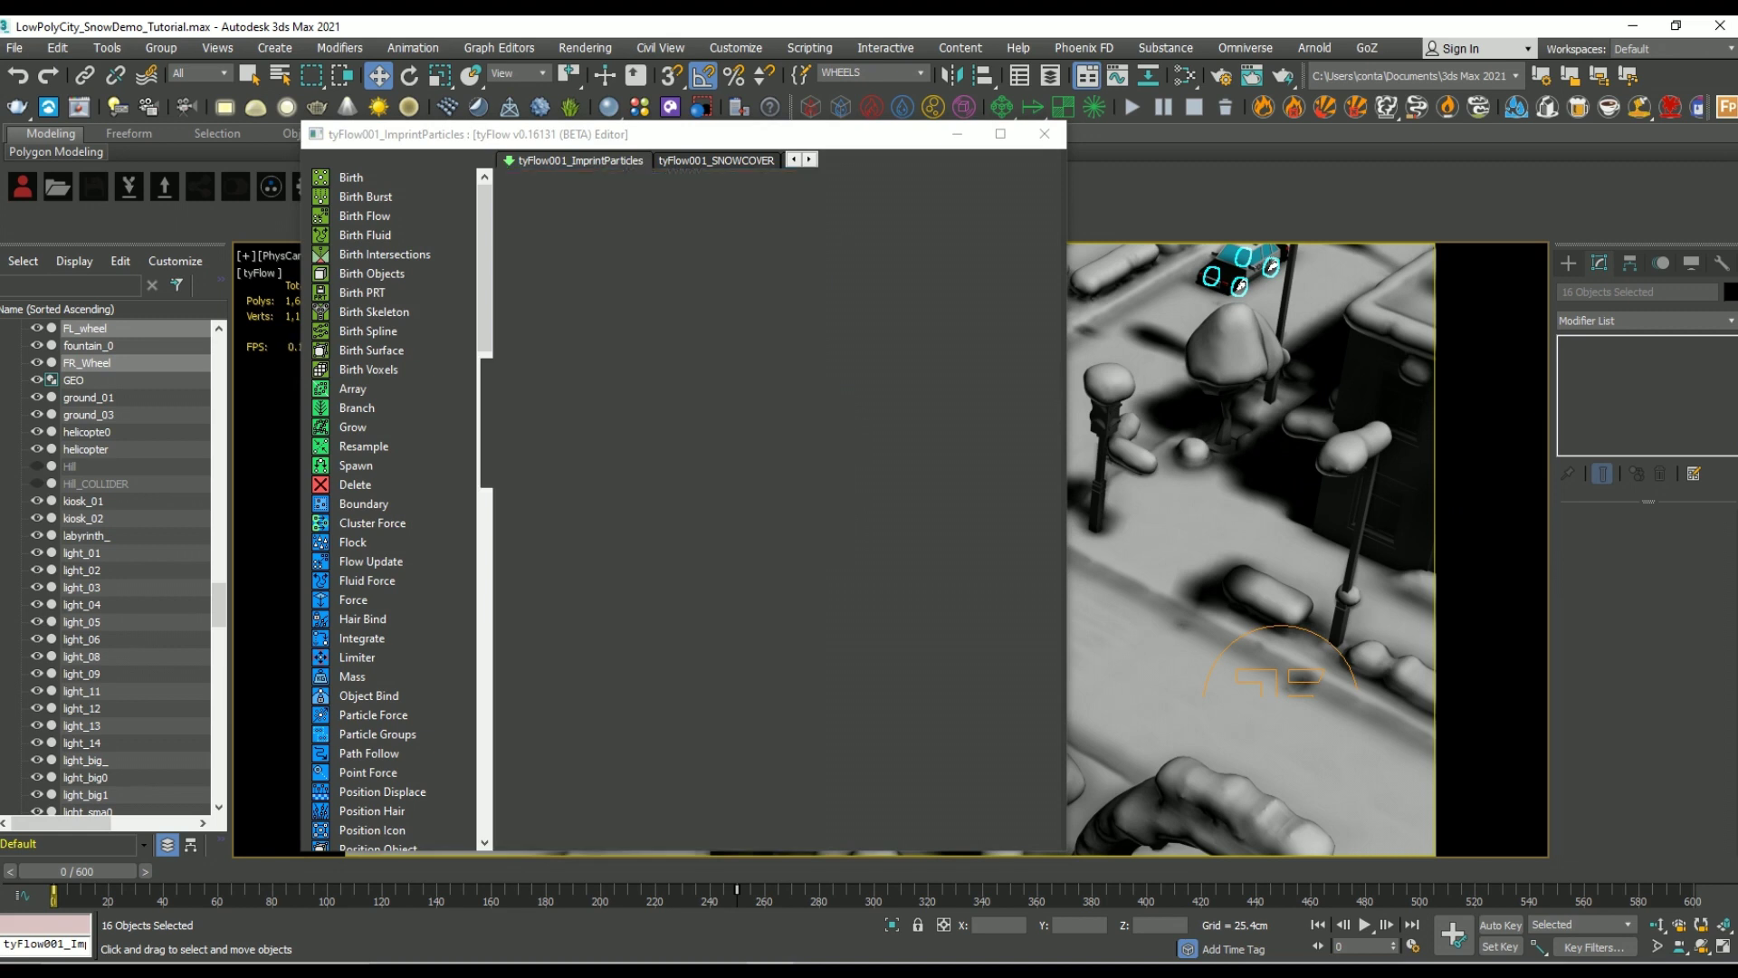
drag(635, 394, 737, 461)
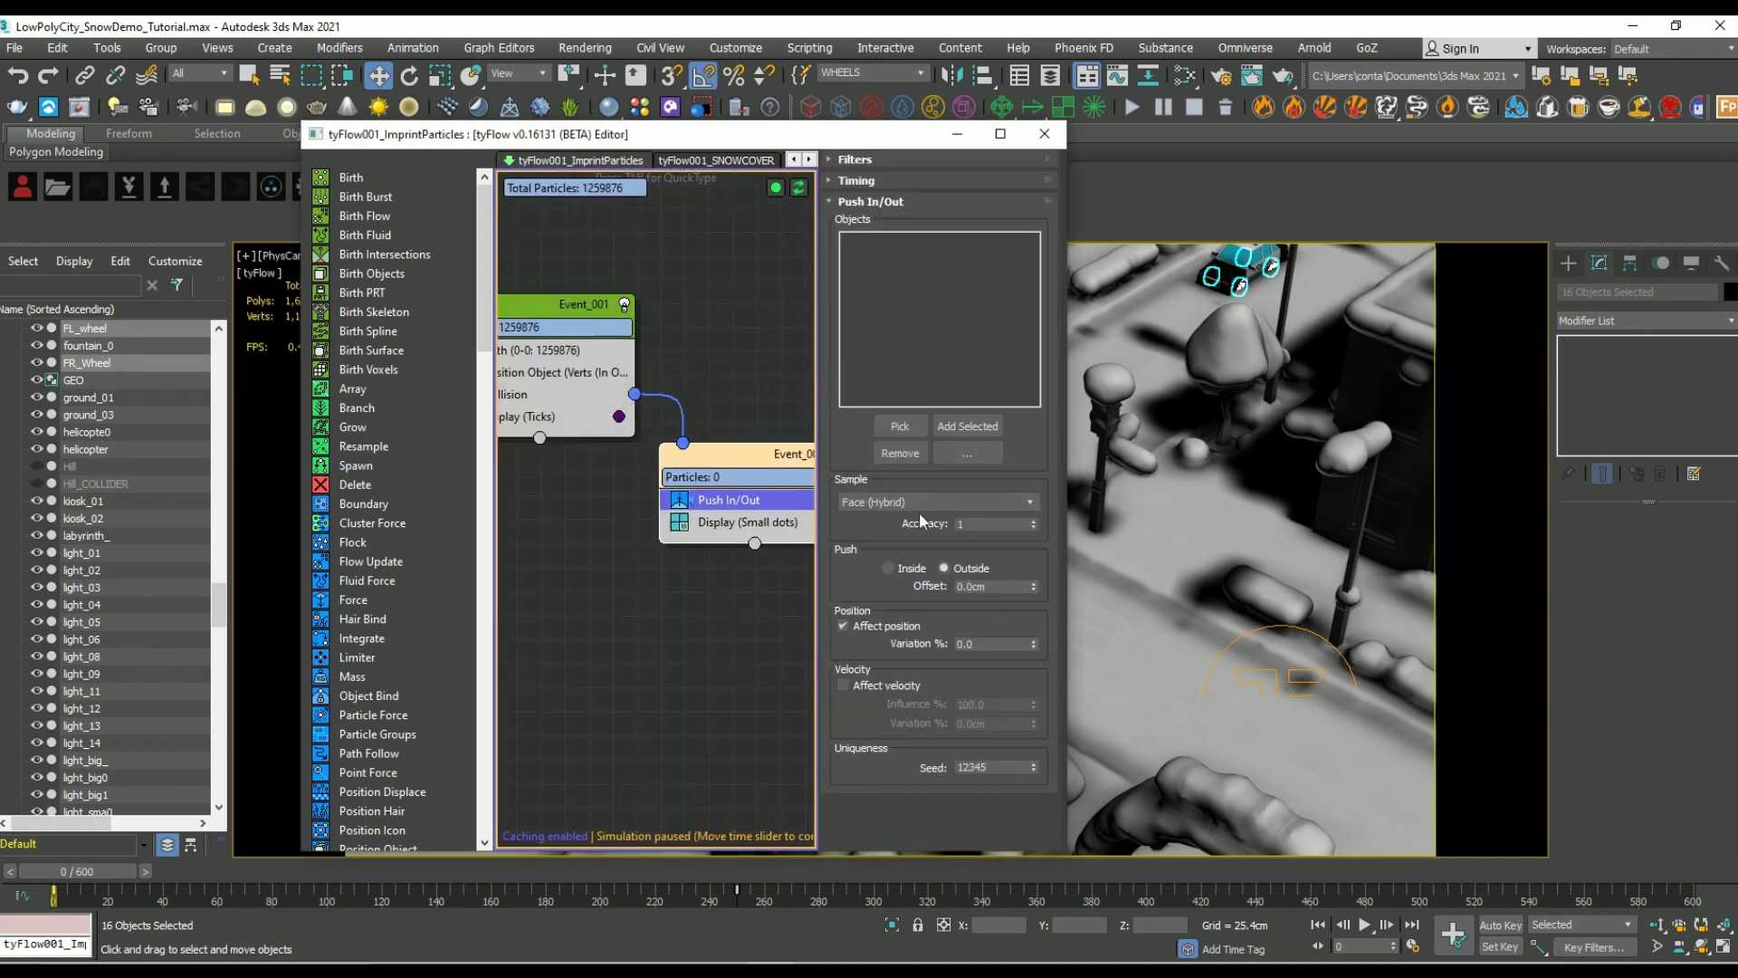
Step: Pick tyMesh_SnowCoverExtract as the Push In/Out object and push particles Inside with a 4.0cm offset
click(898, 426)
click(1120, 651)
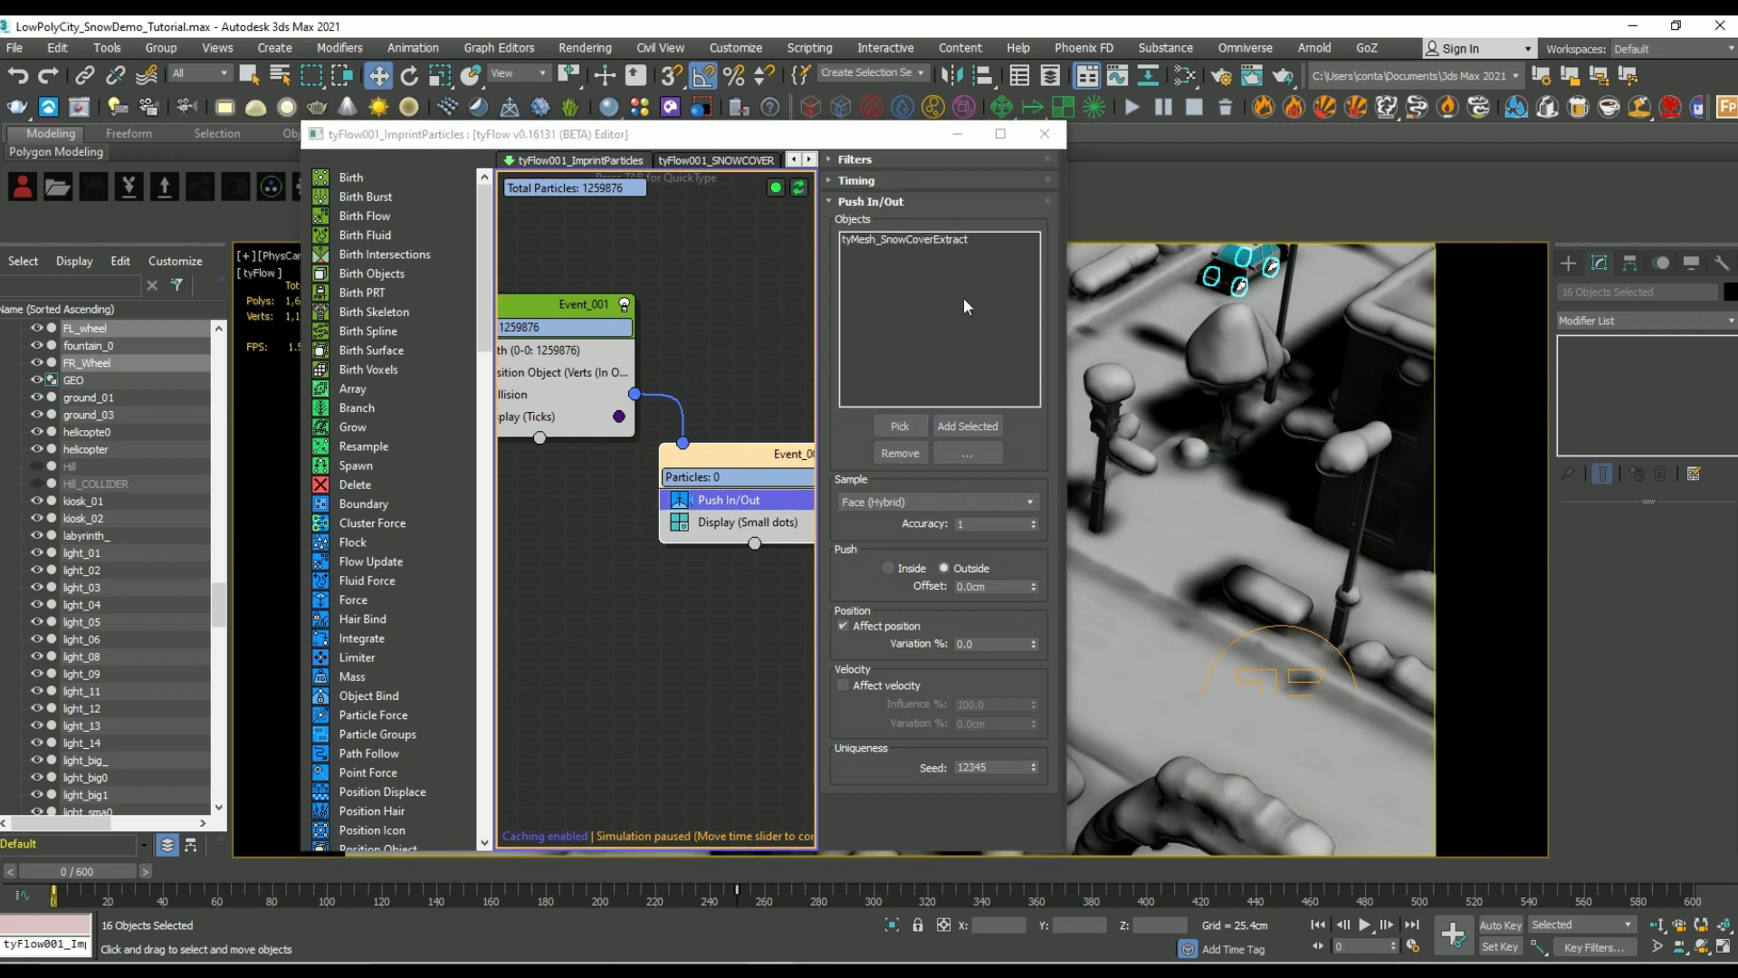
click(921, 566)
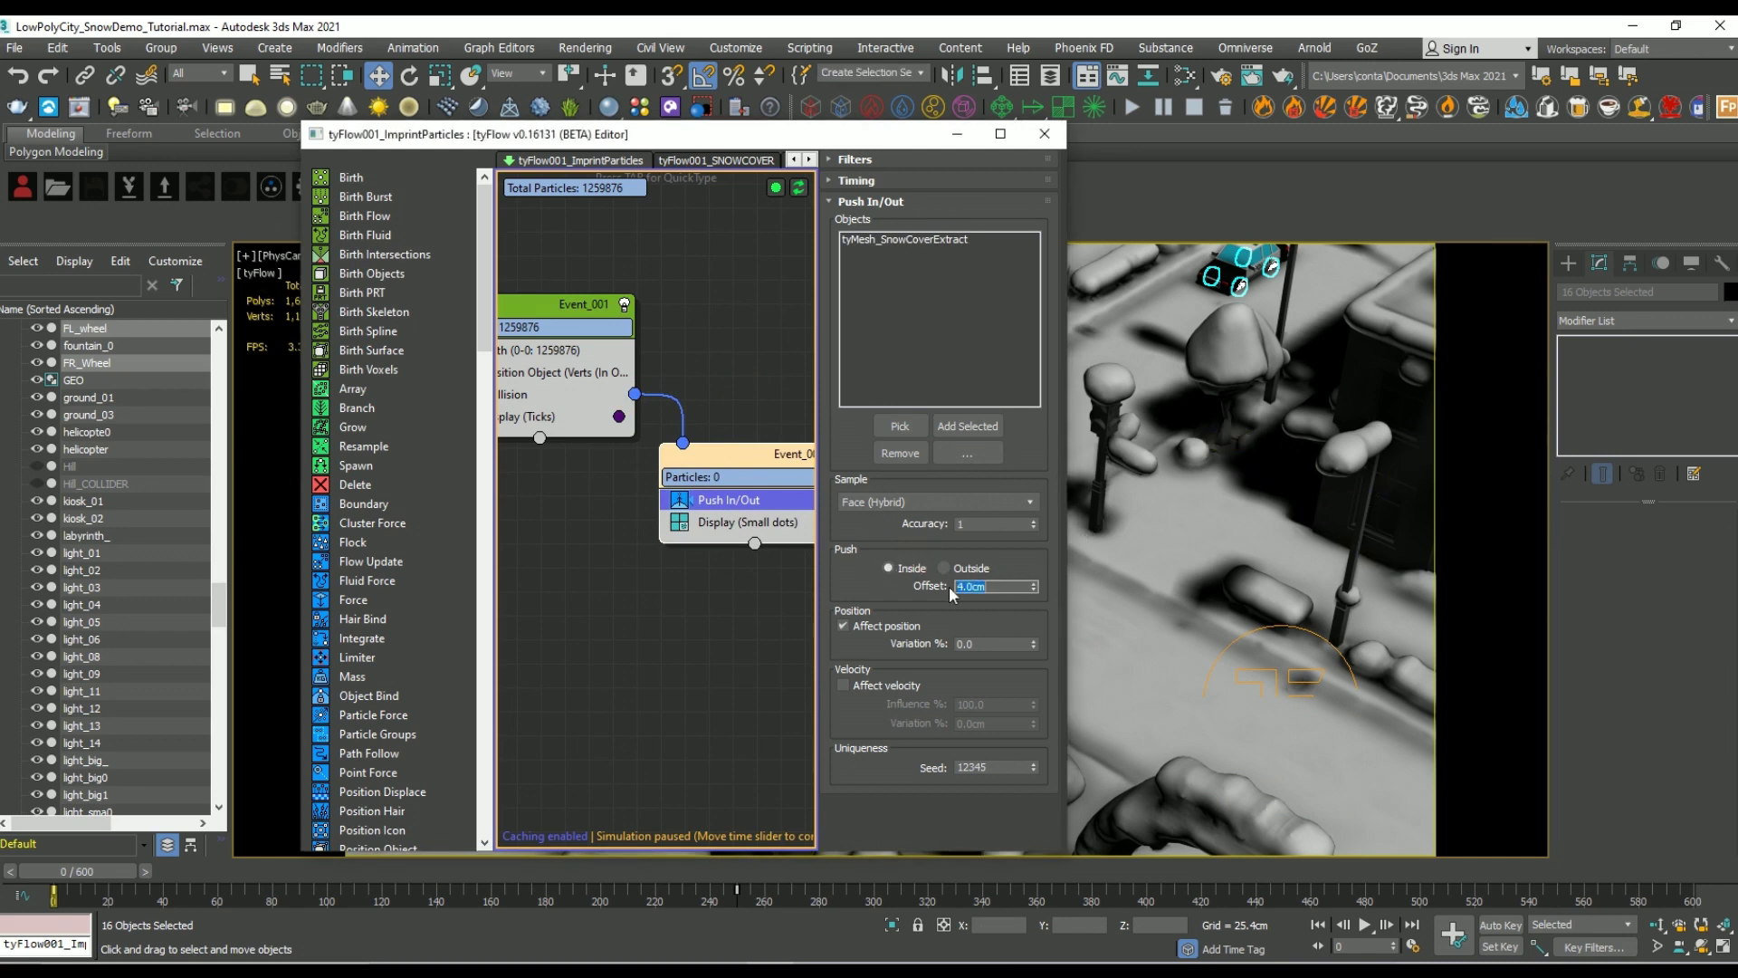
click(894, 585)
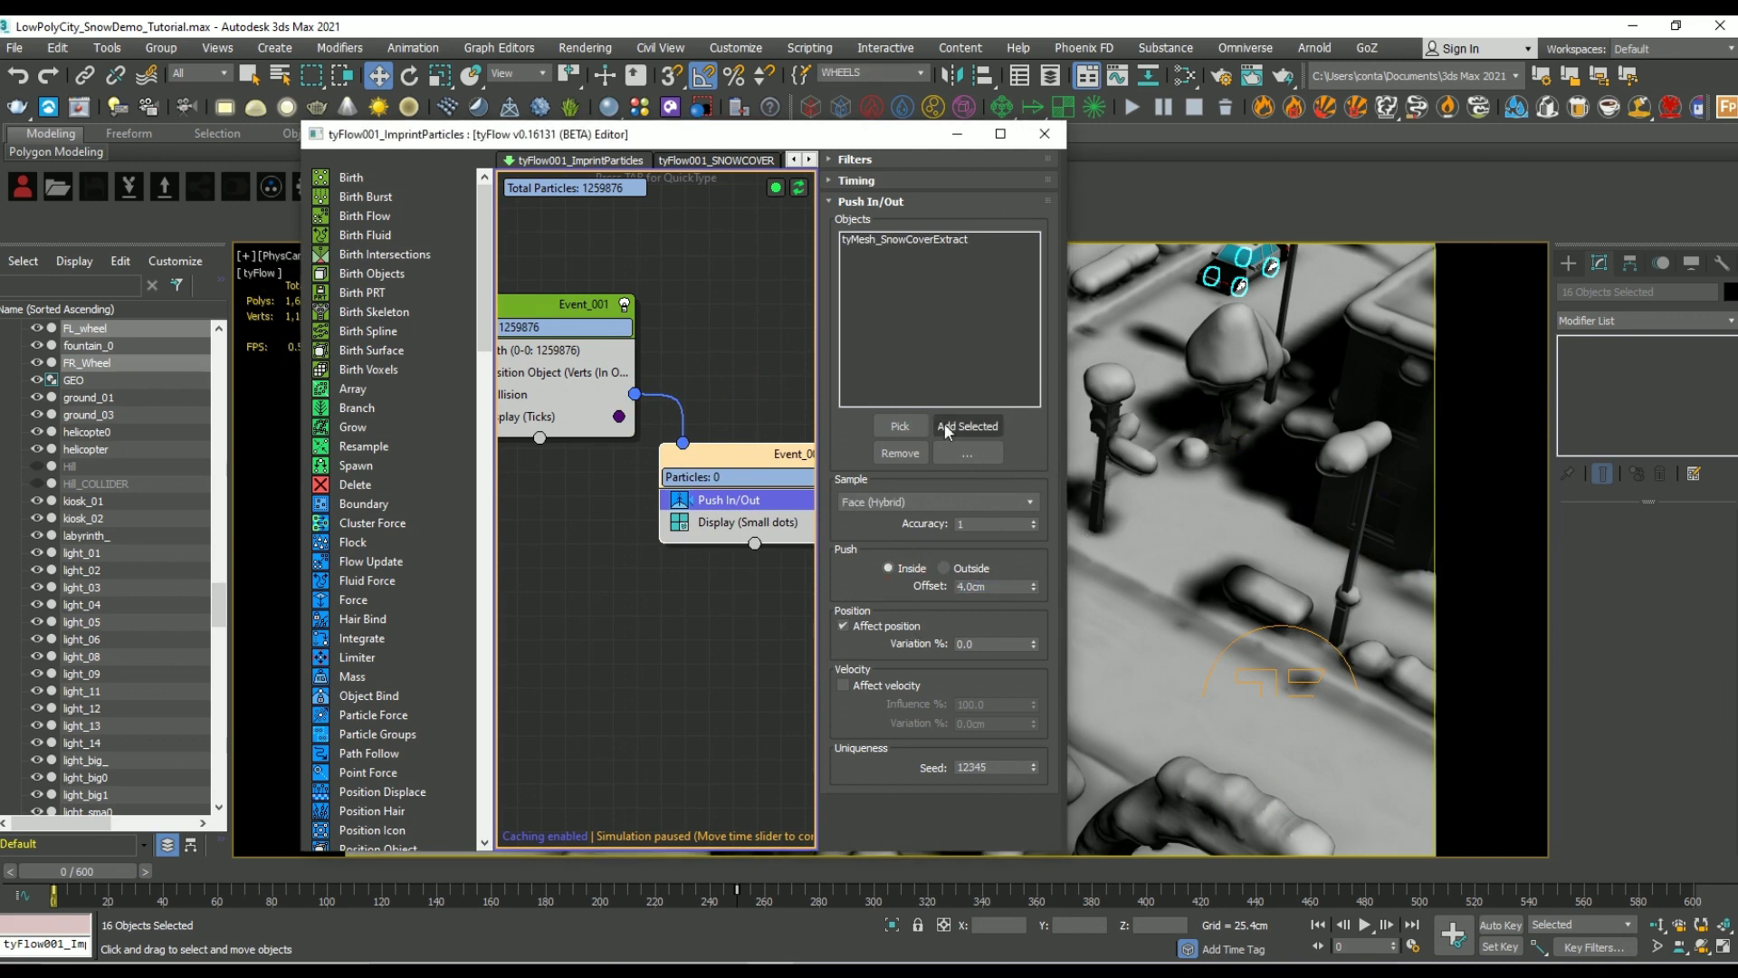
Step: Set the display of the Push In/Out event to Ticks and its particle colour to yellow
click(739, 523)
click(914, 199)
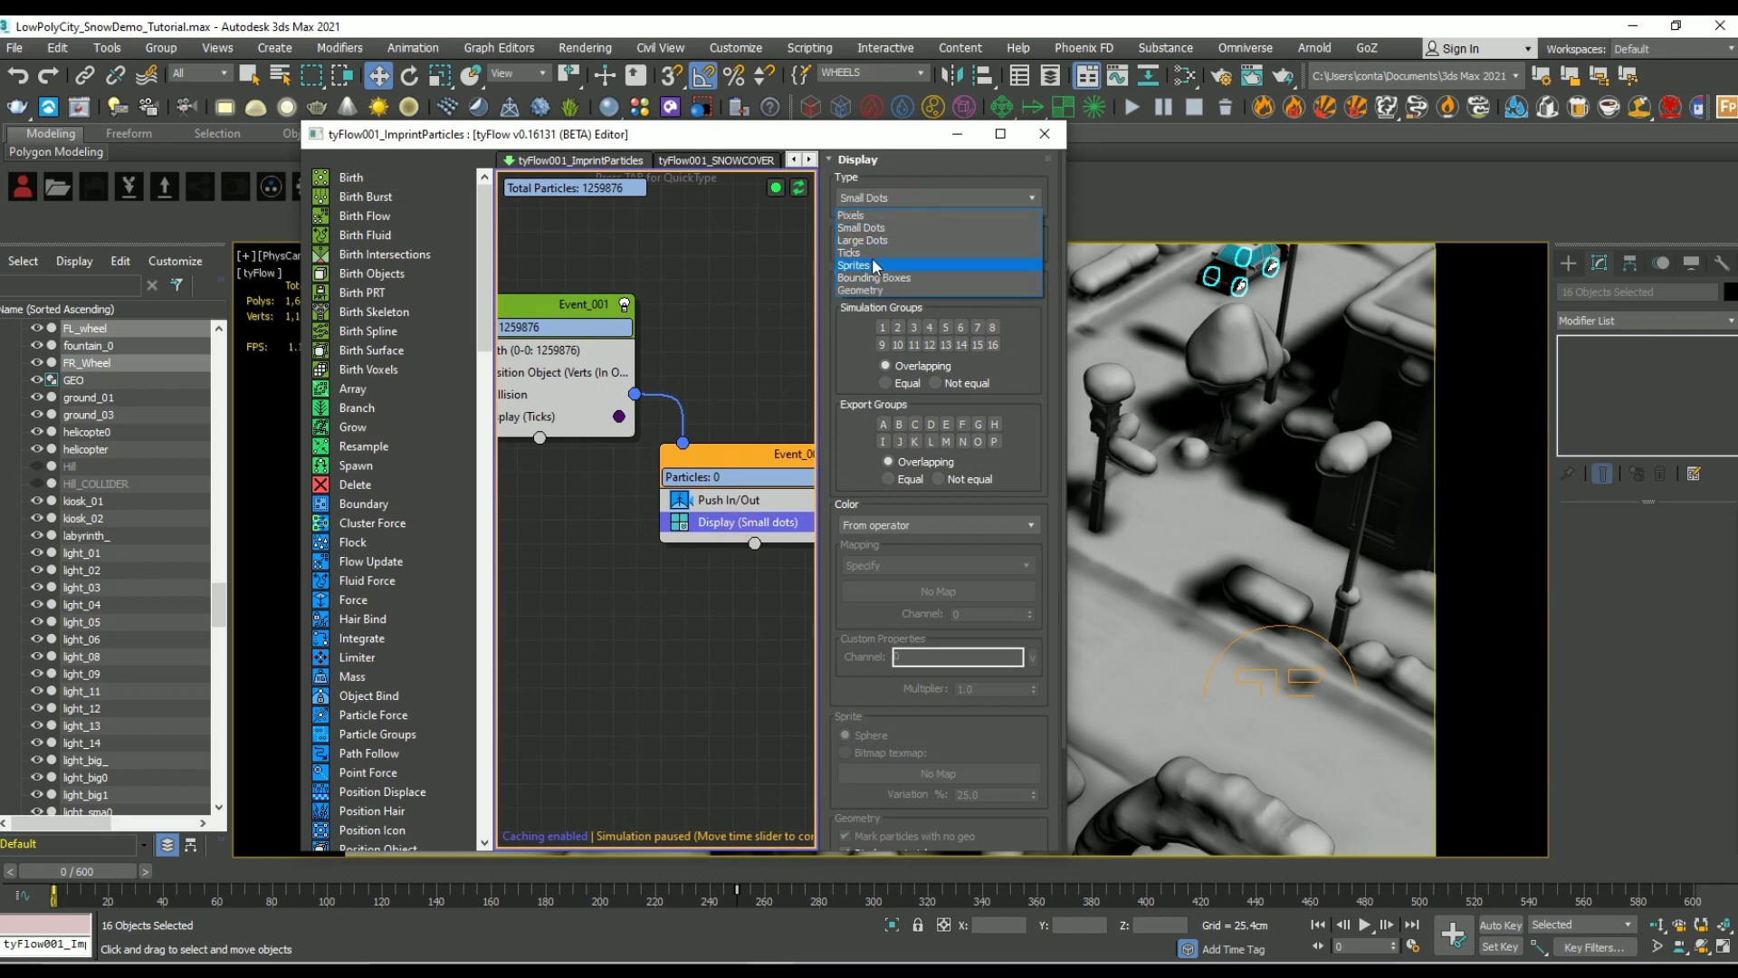
click(869, 253)
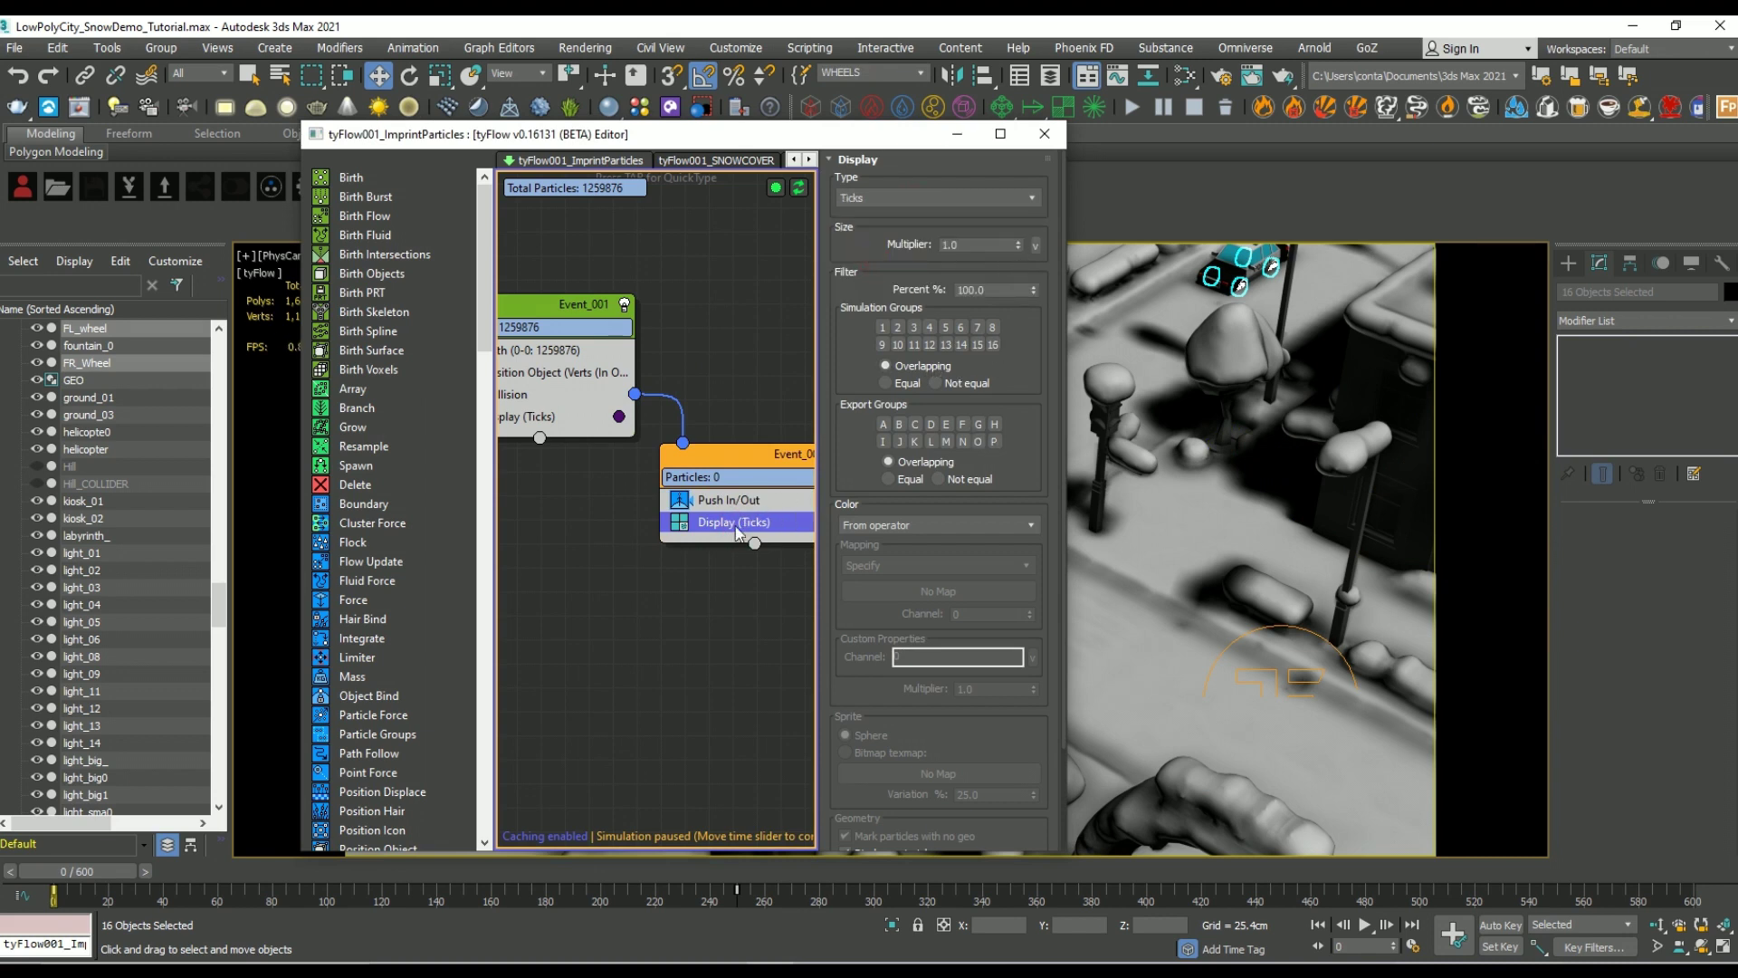
middle_drag(713, 612, 654, 615)
click(784, 523)
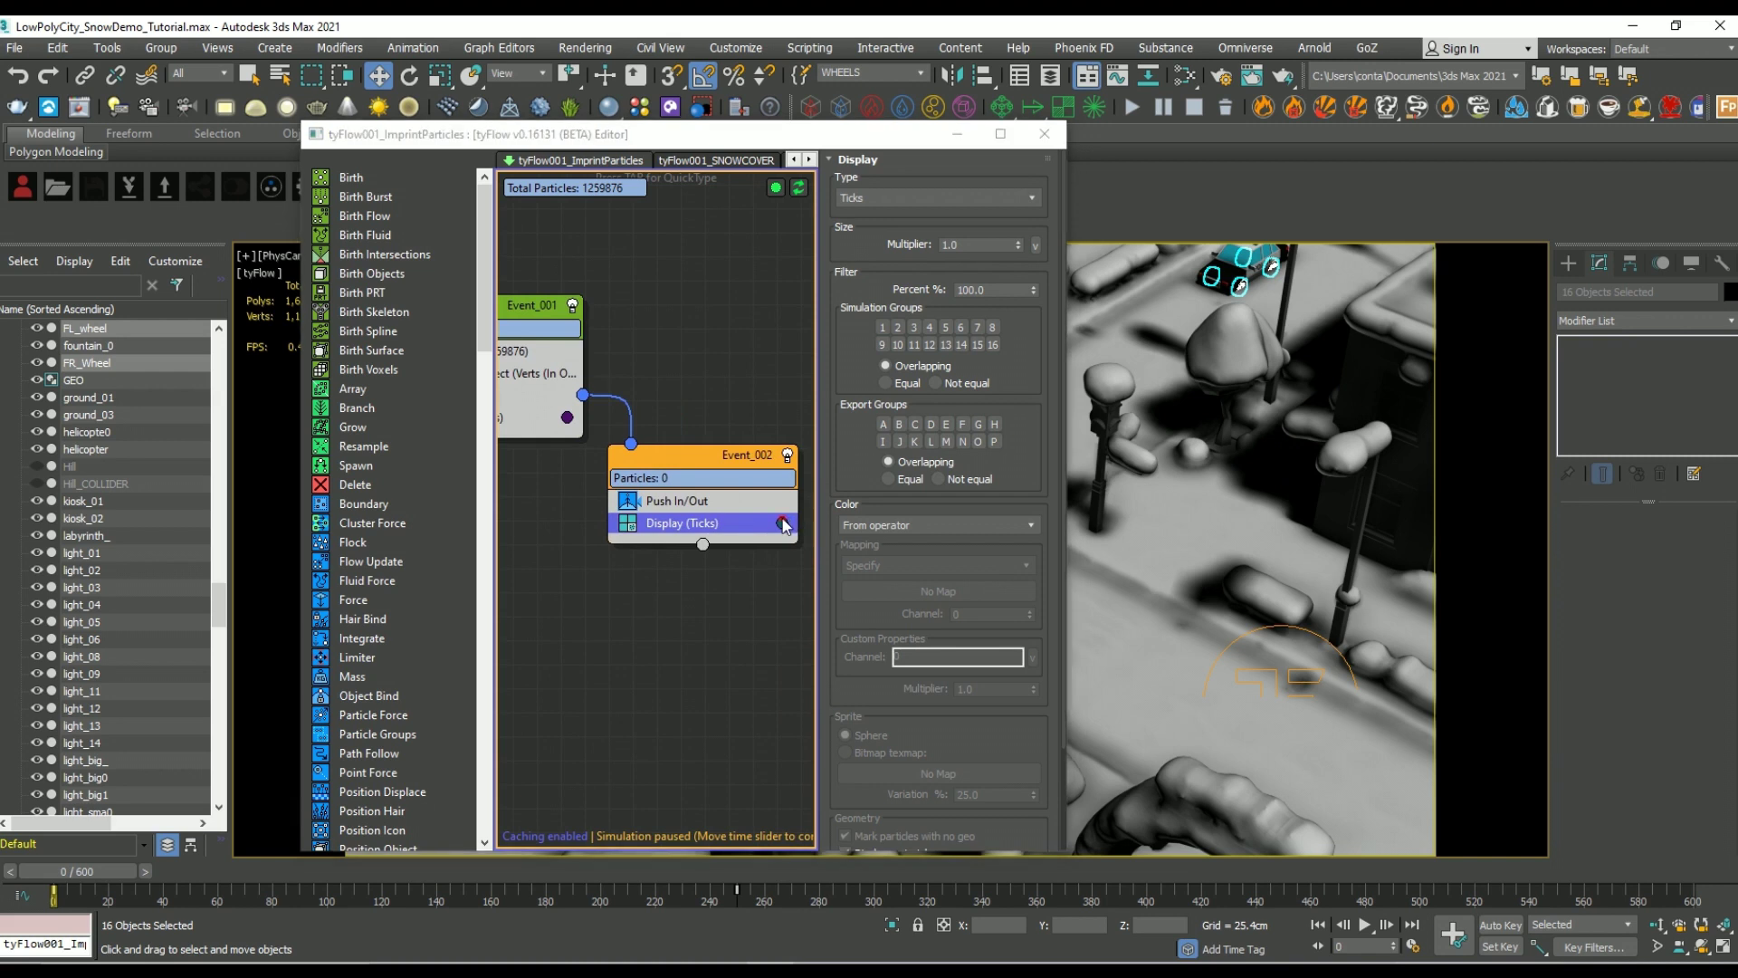
mouse_move(910, 577)
mouse_down()
mouse_move(933, 579)
mouse_move(842, 573)
mouse_up()
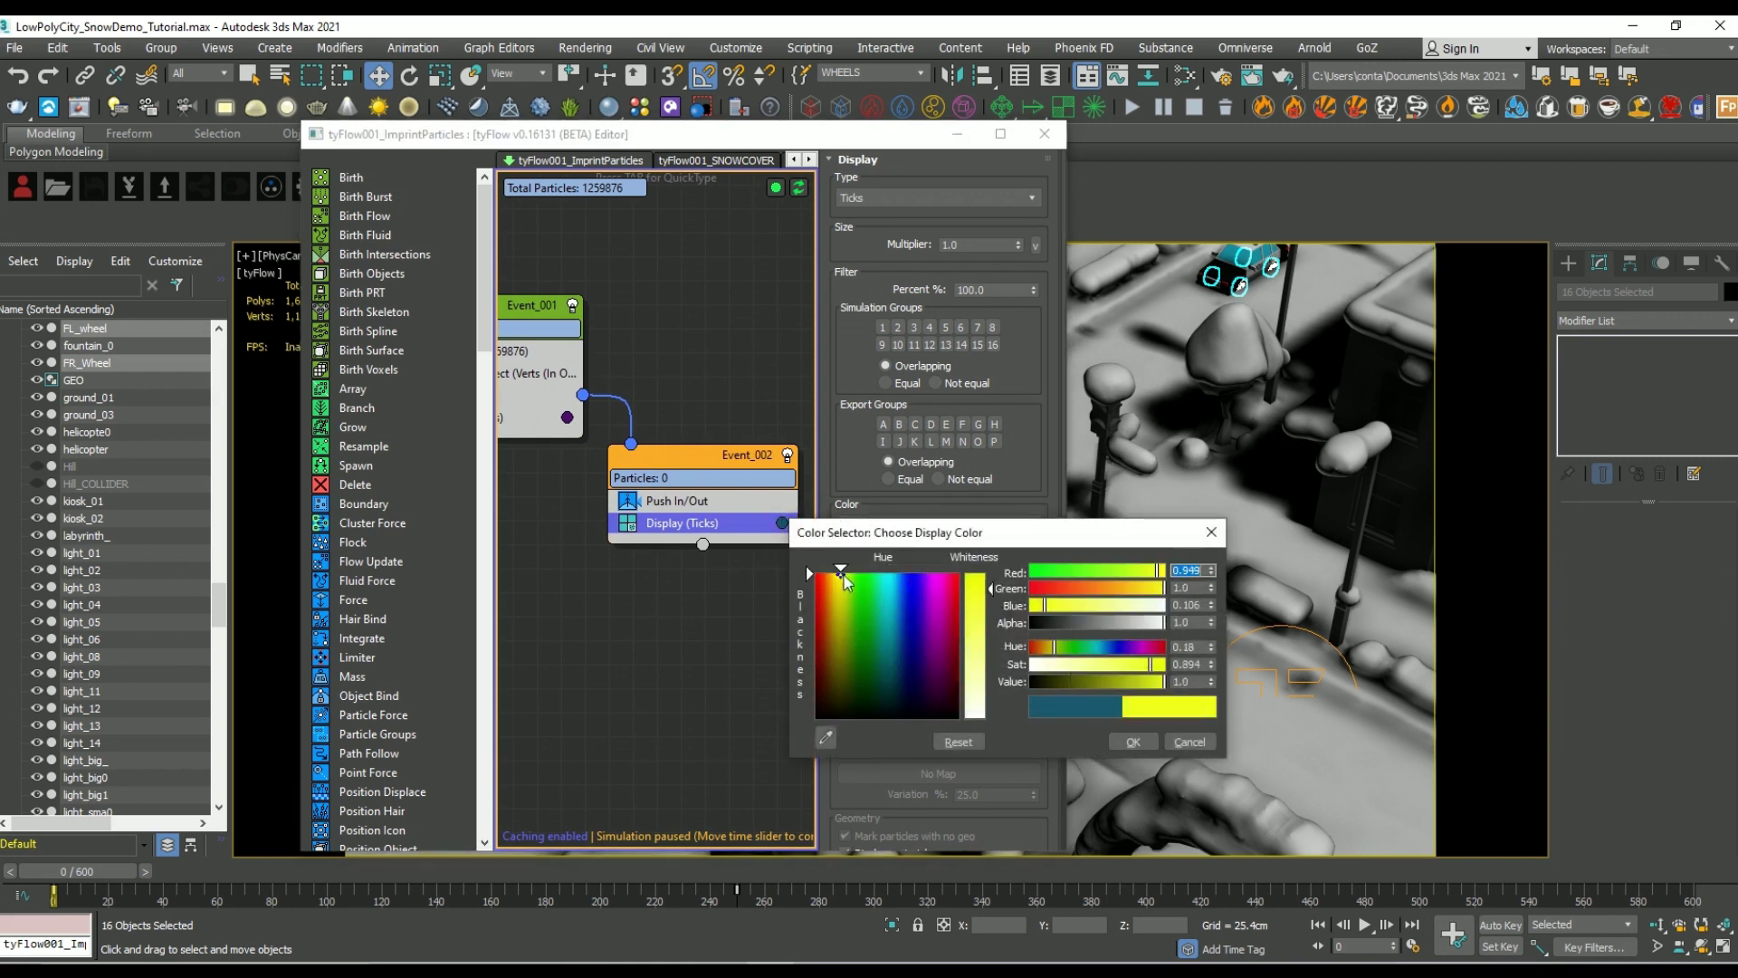
click(1112, 744)
Step: Create a Mesh operator, move it into the Push In/Out event, delete the leftover event and close the tyFlow editor
middle_drag(627, 586, 671, 583)
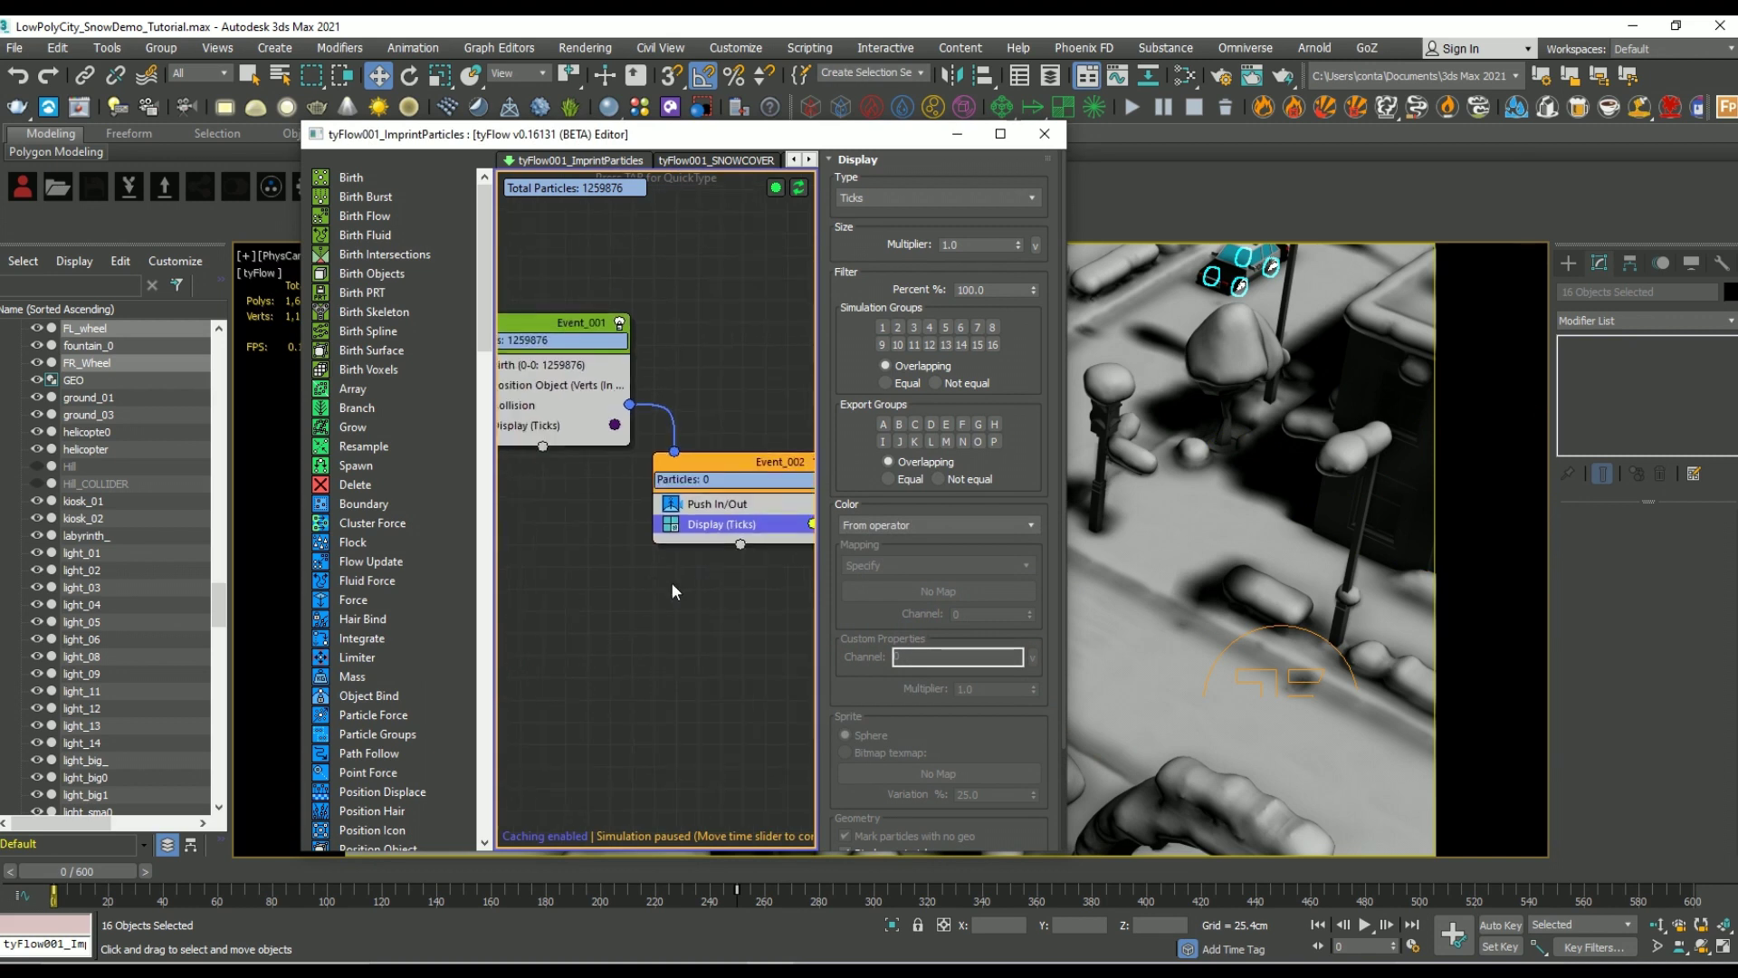
scroll(671, 583, down, 2)
click(547, 449)
key(Tab)
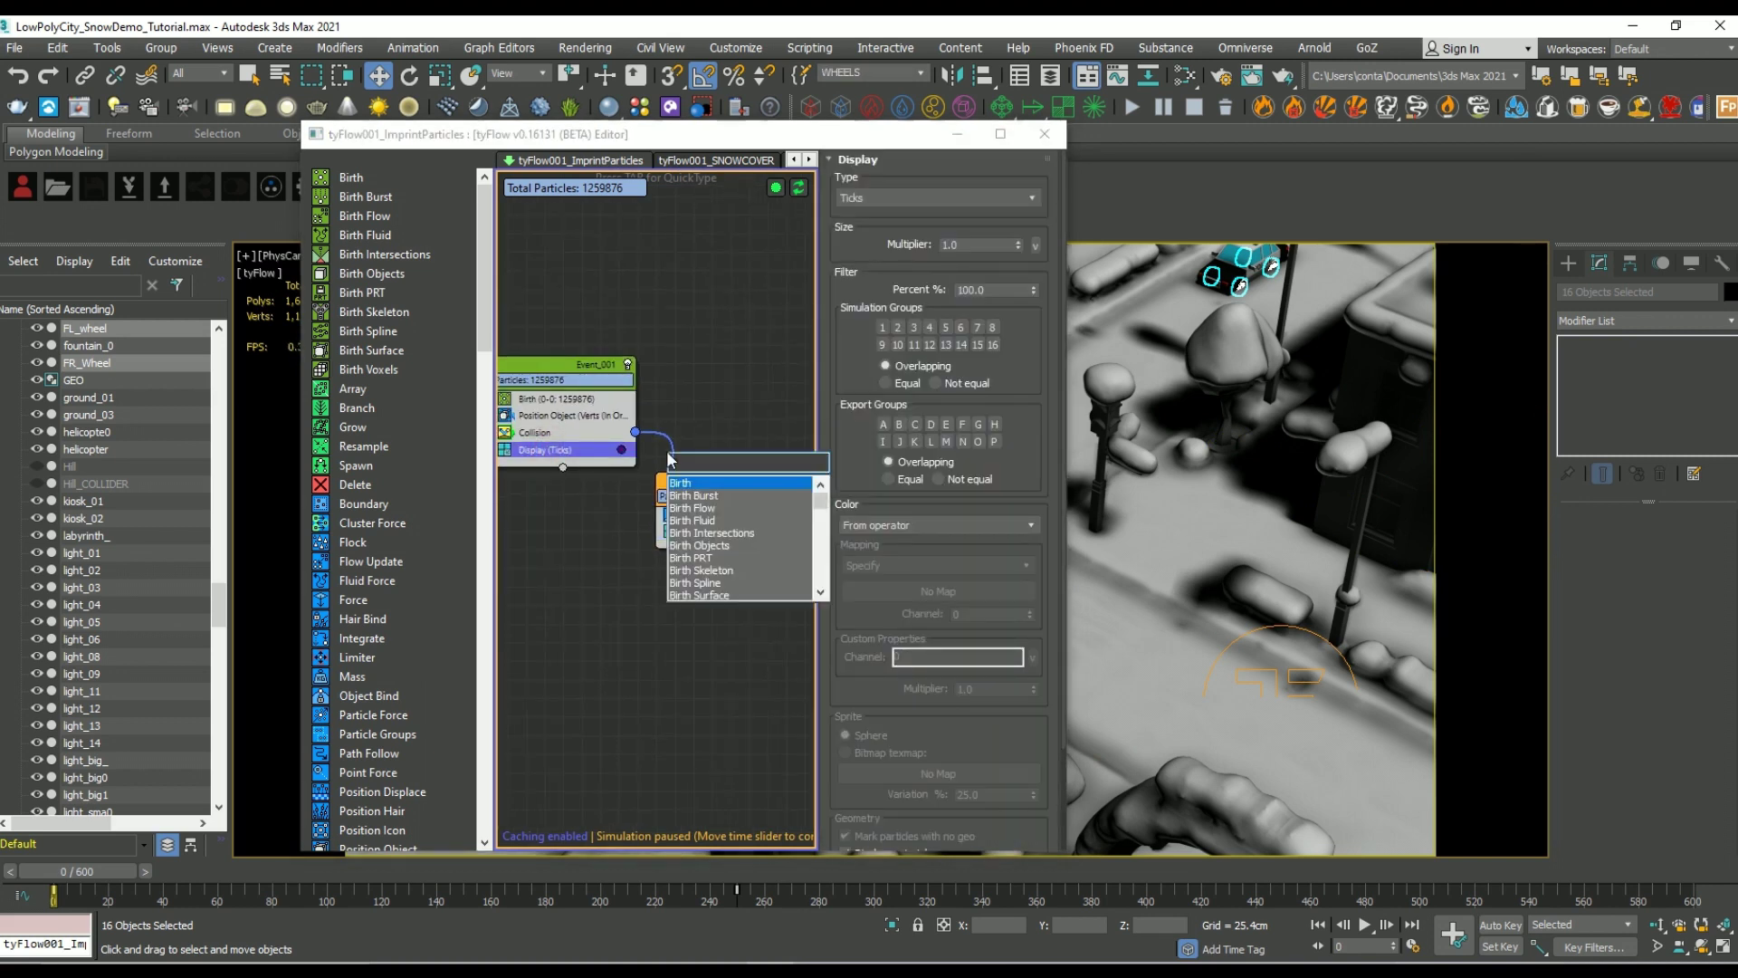
text(mesh)
key(Return)
right_click(670, 457)
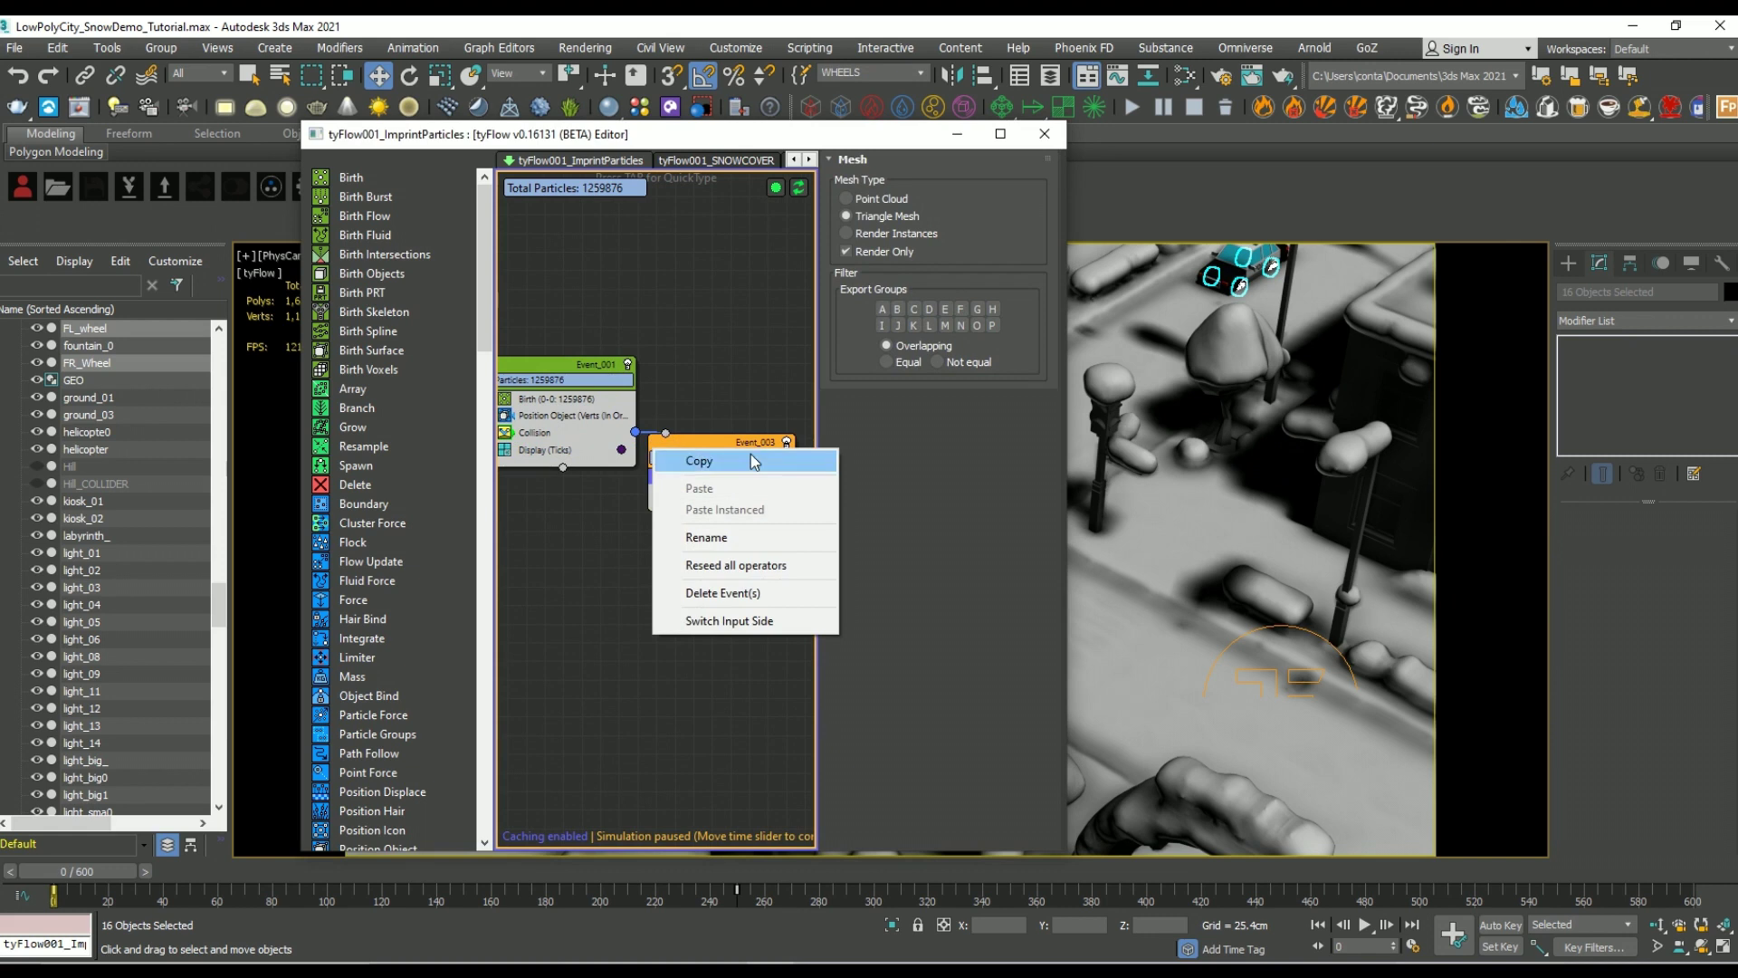
click(765, 388)
drag(710, 476, 725, 549)
click(738, 442)
key(Delete)
click(576, 467)
click(751, 377)
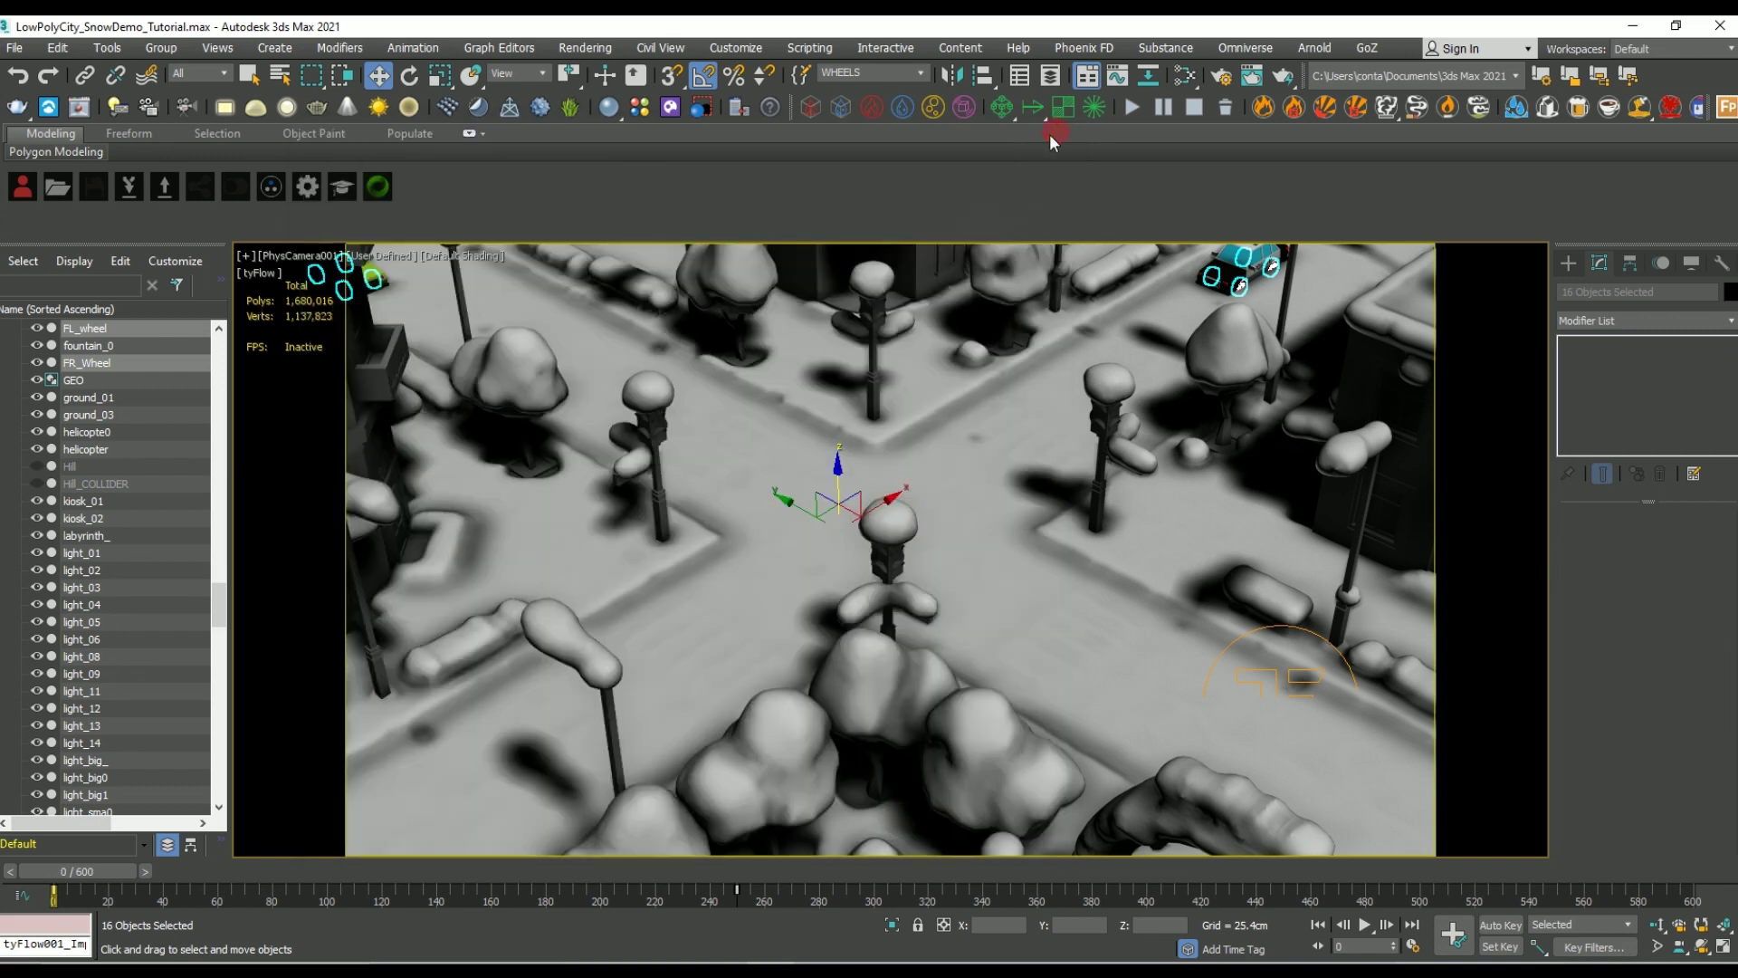
click(1045, 134)
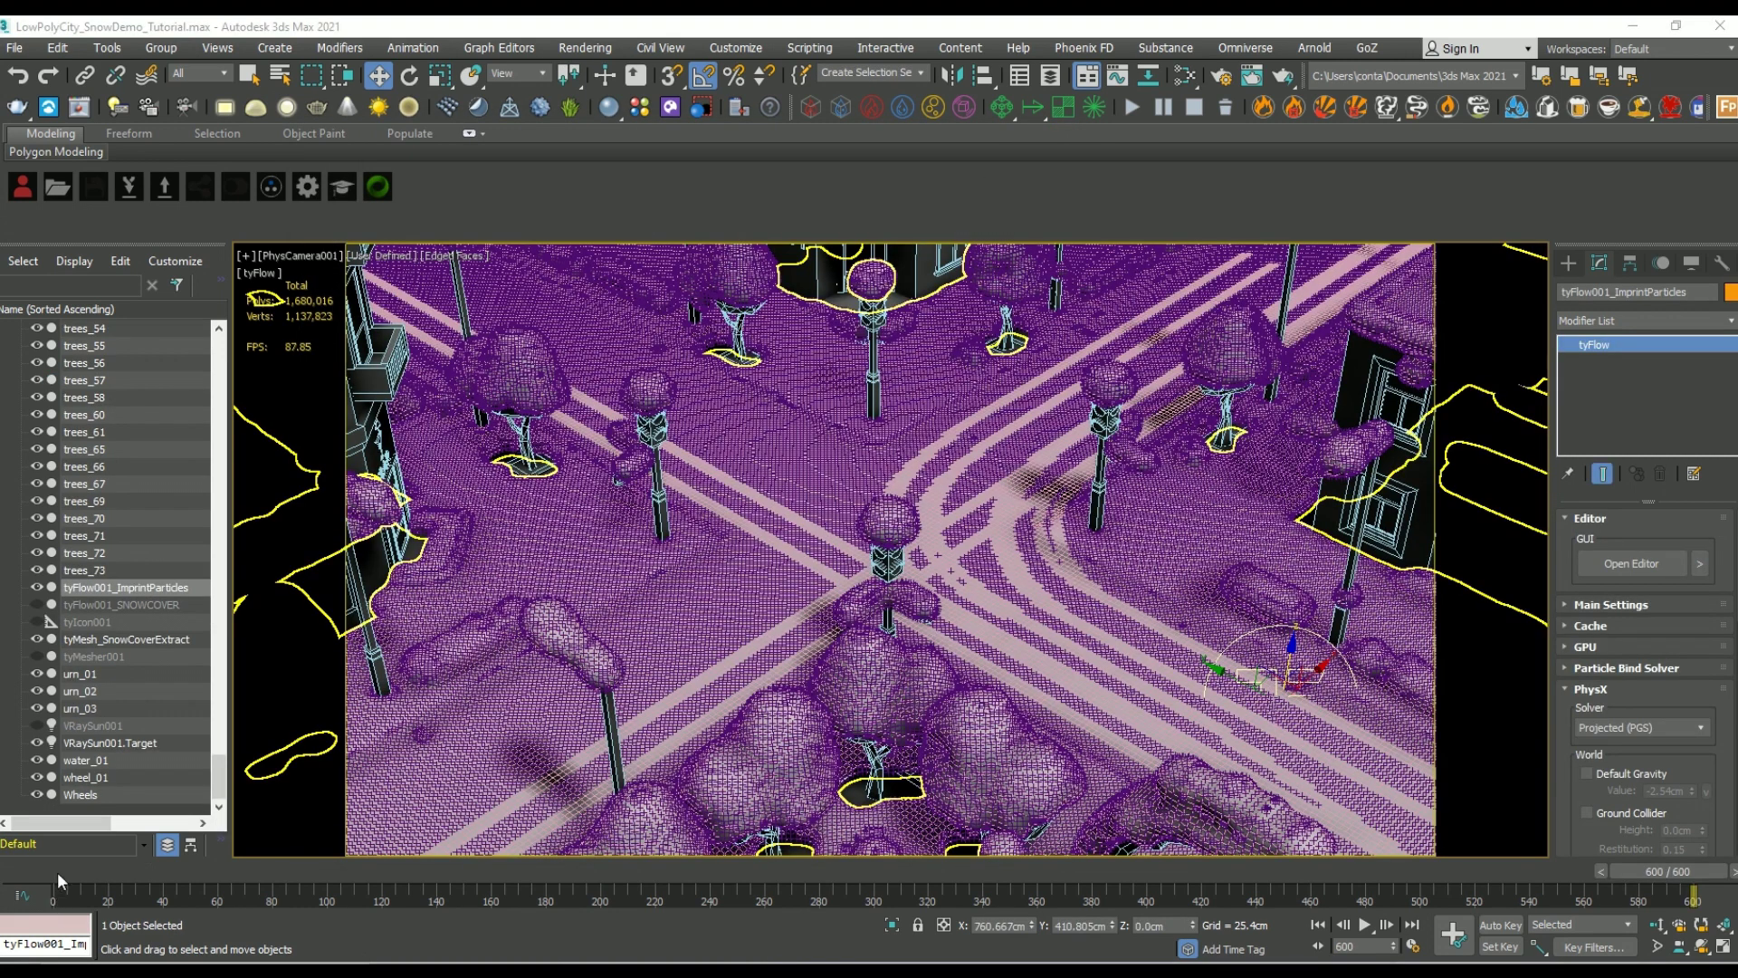
Step: Scrub the timeline to frame 600 and examine the wheel tracks on the snow mesh in a perspective view
drag(56, 872, 1693, 961)
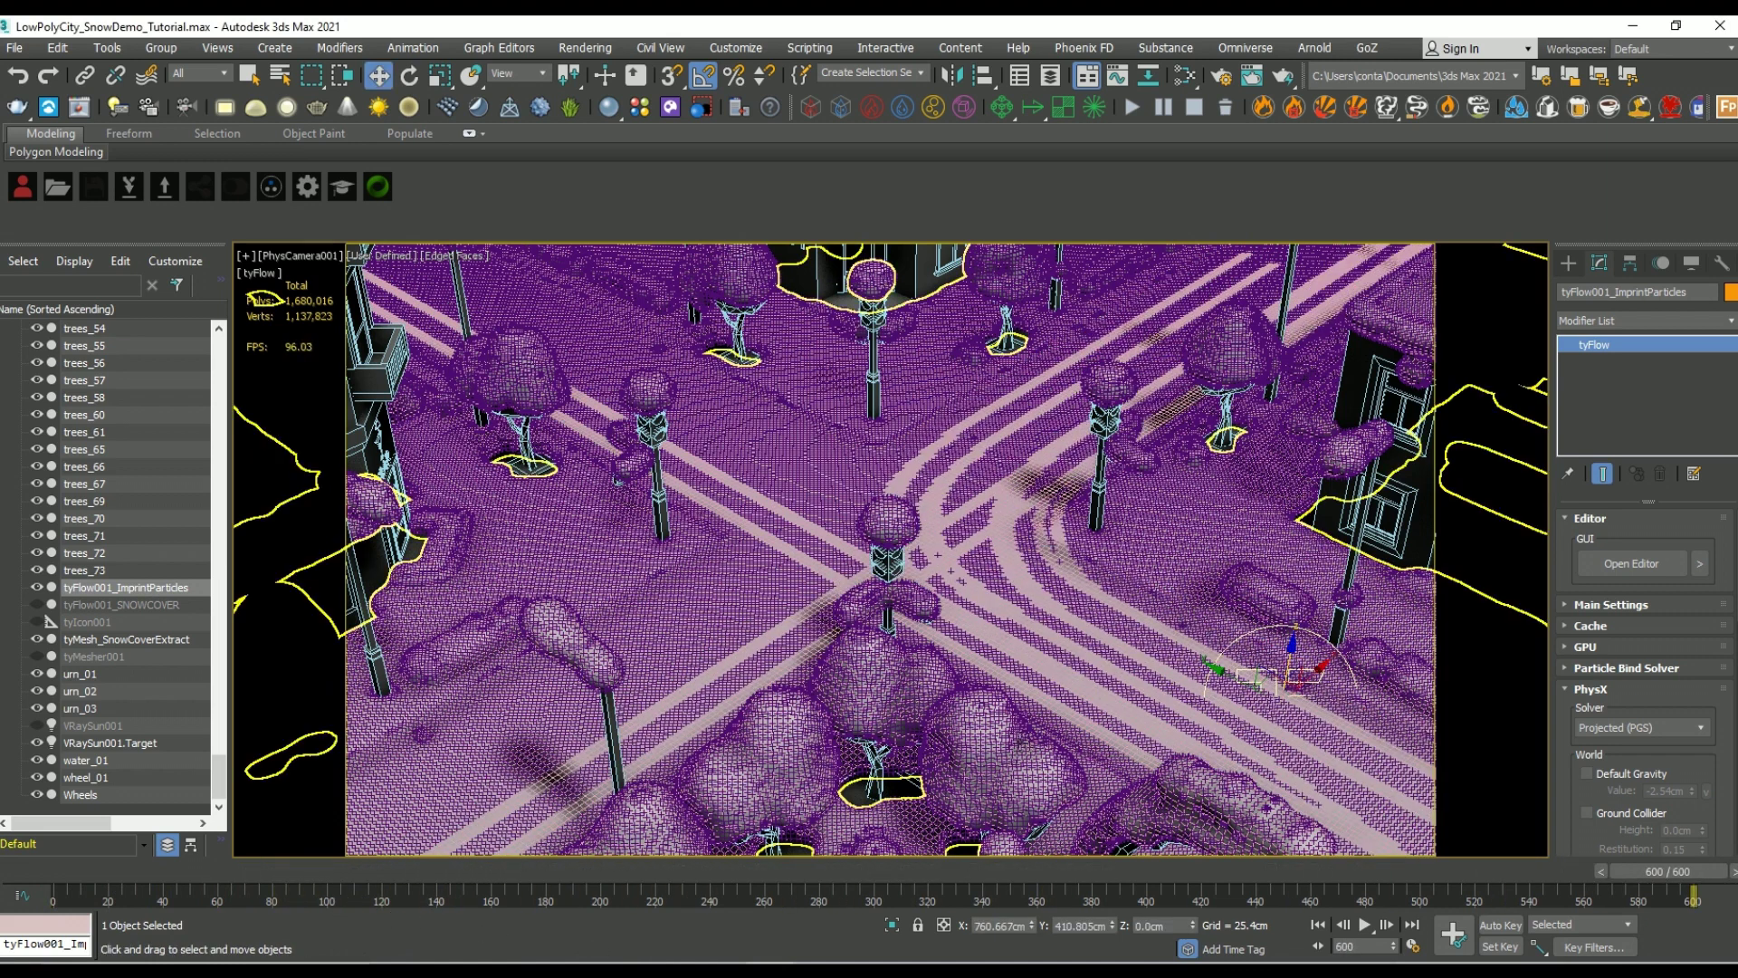
key(p)
alt+middle_drag(966, 592, 860, 547)
scroll(860, 546, up, 10)
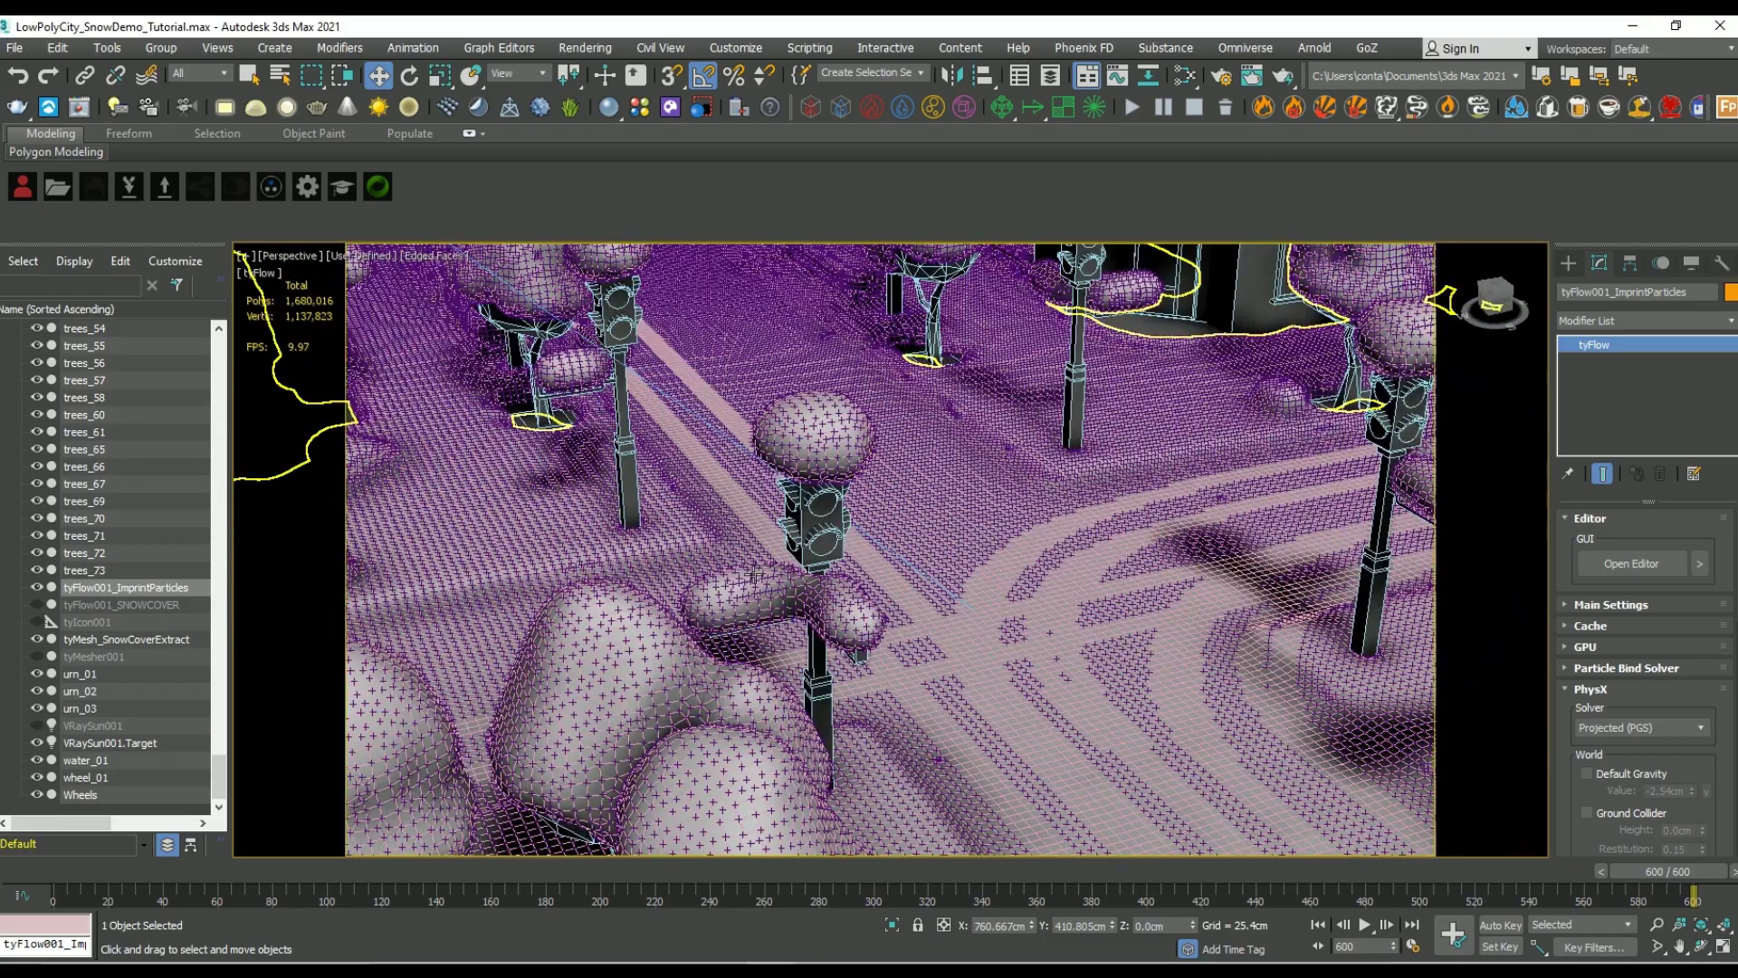
mouse_move(871, 618)
alt+middle_down()
mouse_move(900, 566)
mouse_move(892, 606)
alt+middle_up()
scroll(896, 549, down, 3)
Step: Hide tyMesh_SnowCoverExtract and scrub the timeline to examine how the wheels imprint the particles, ending in the shaded camera view
click(37, 639)
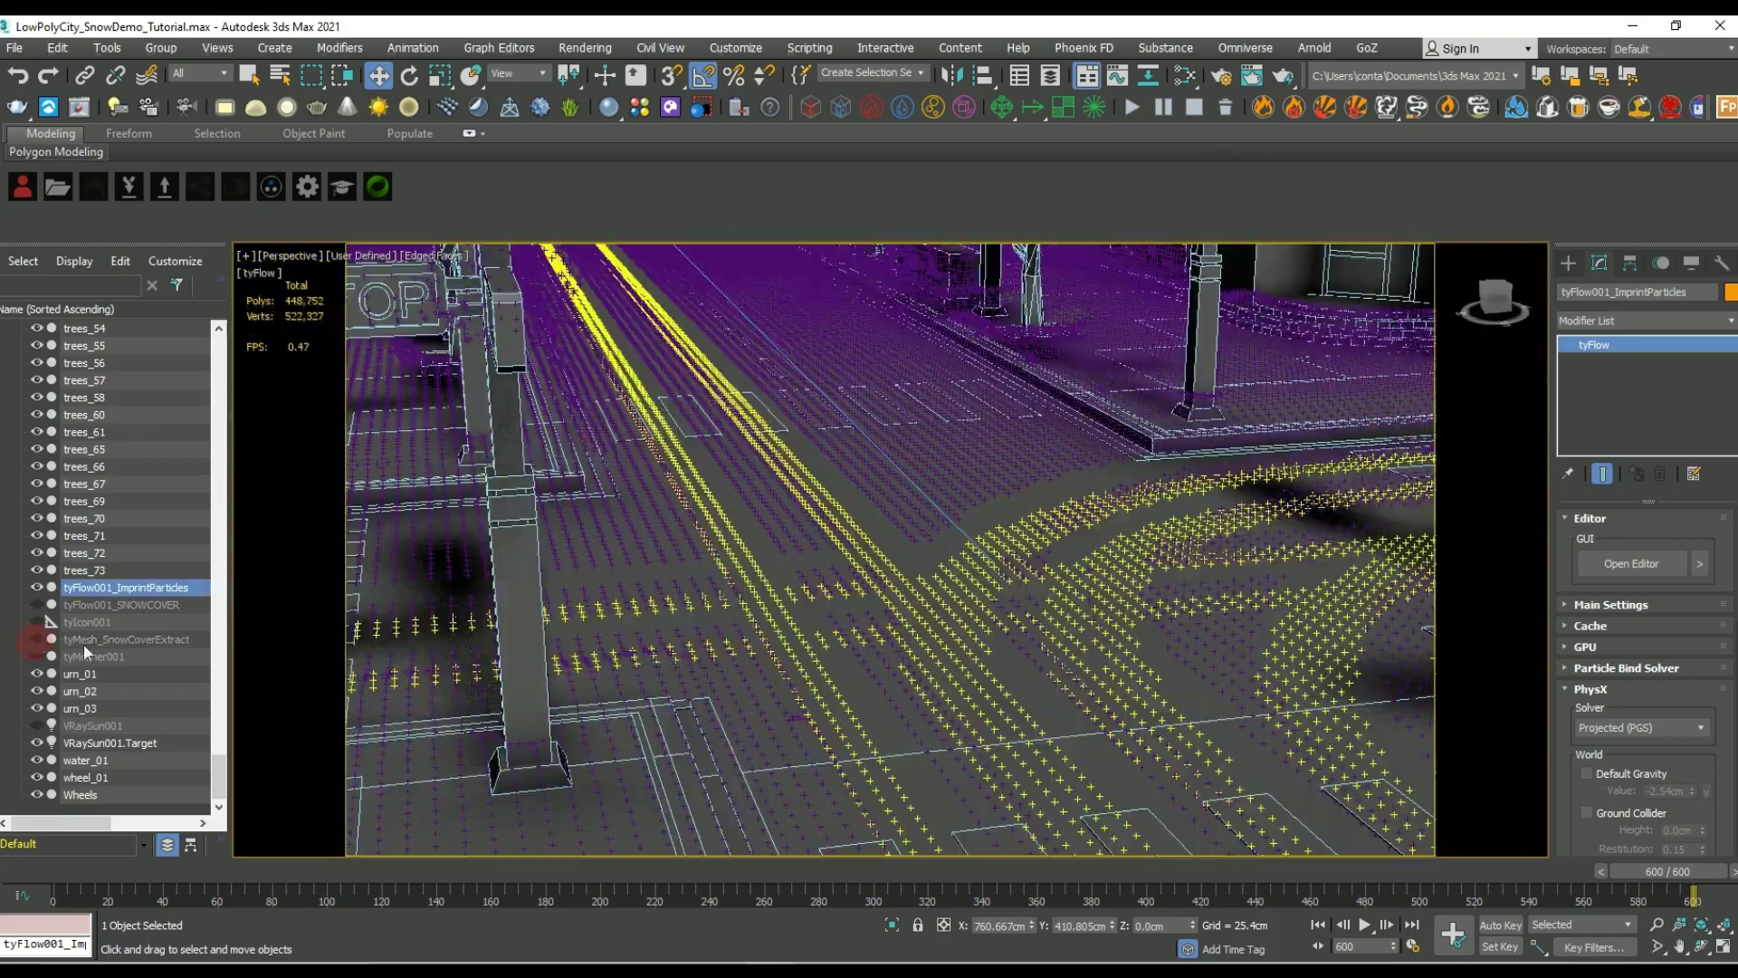
middle_drag(729, 710, 624, 602)
drag(127, 873, 373, 874)
key(w)
alt+middle_drag(876, 769, 1056, 814)
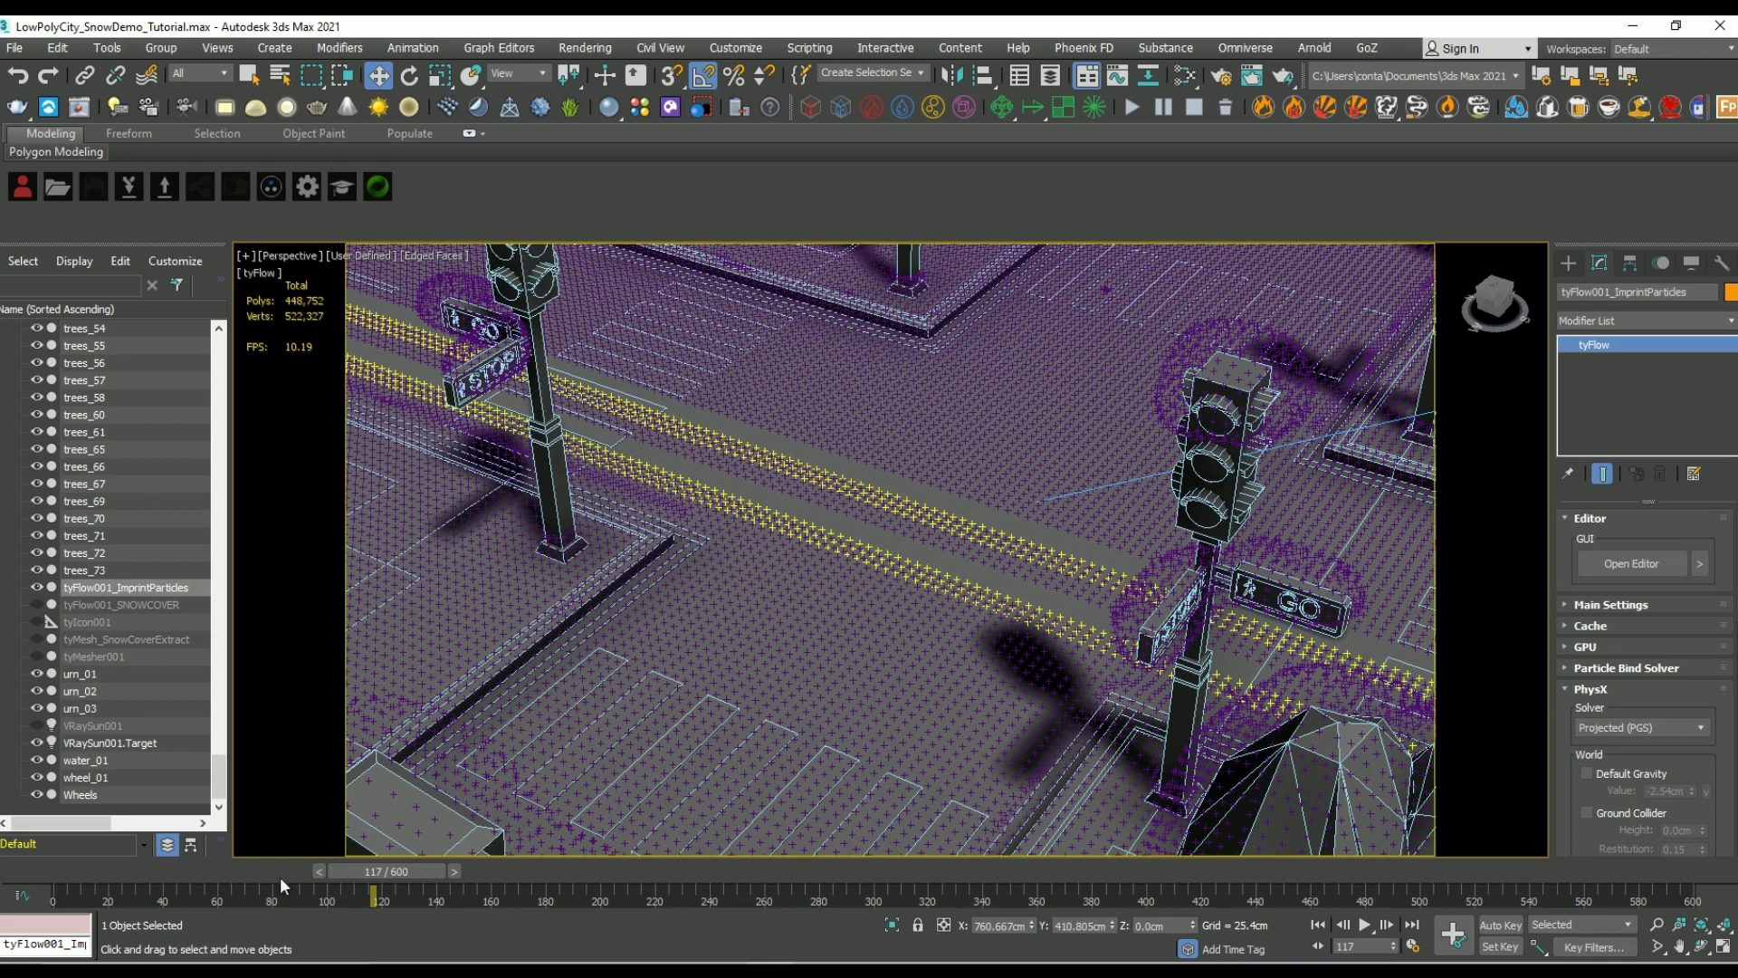
drag(392, 876, 1618, 890)
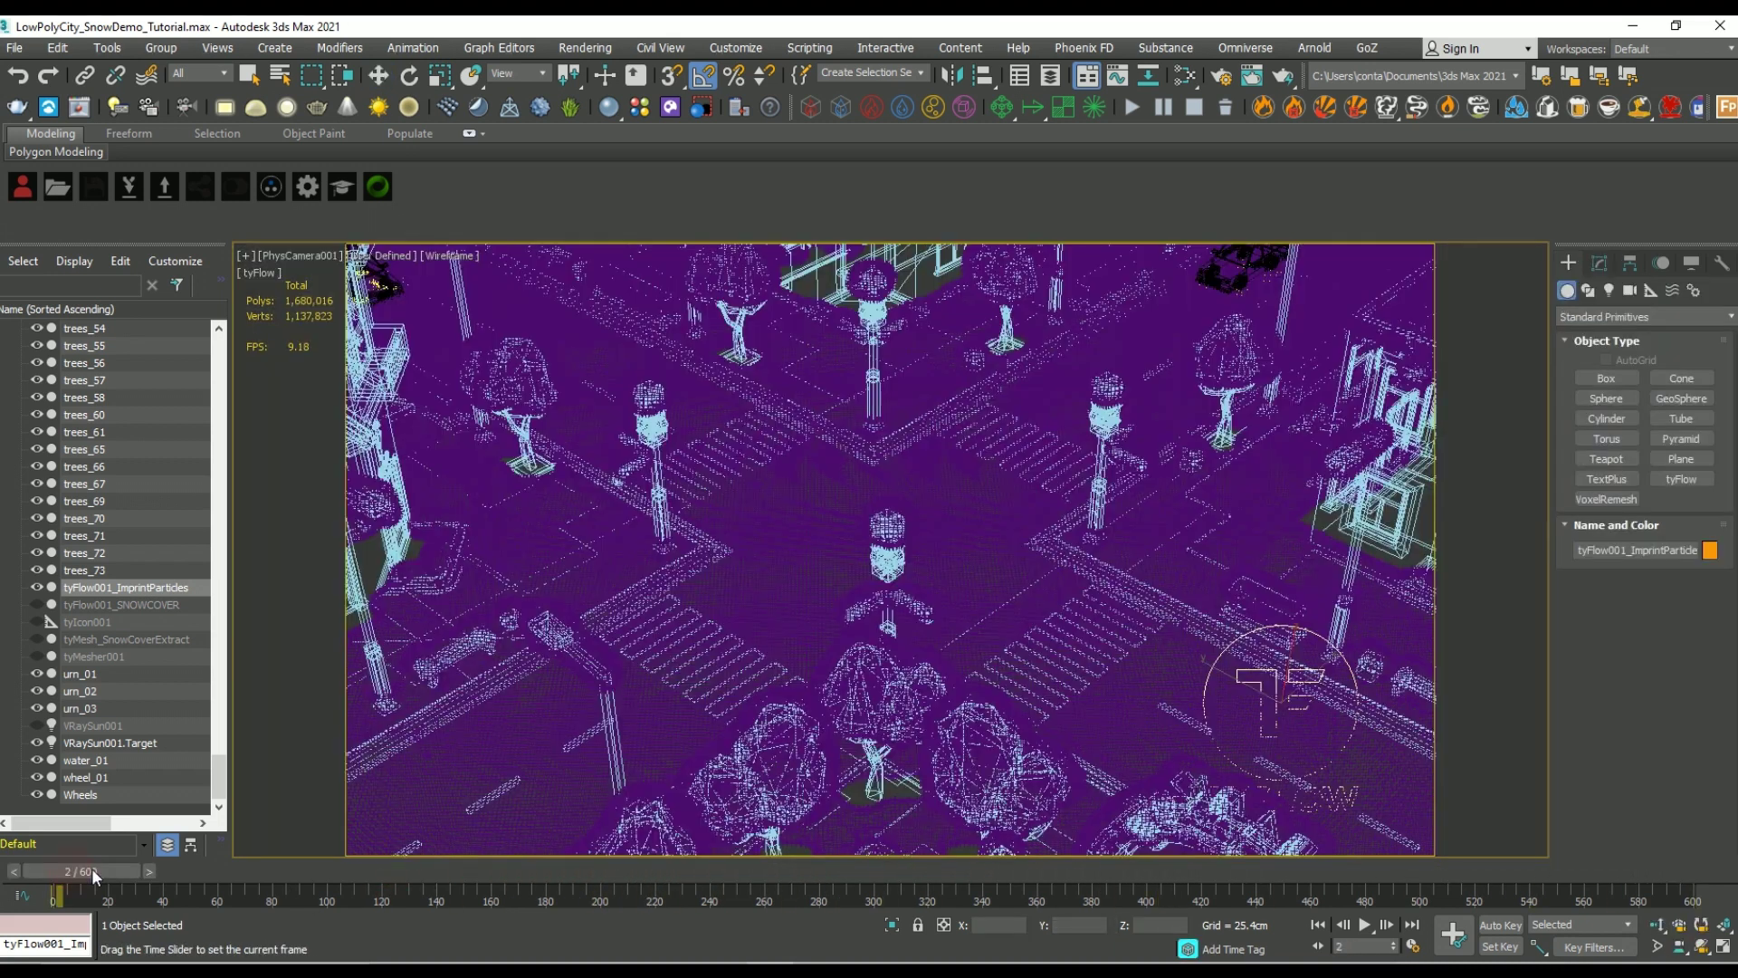
drag(91, 868, 1724, 806)
key(F3)
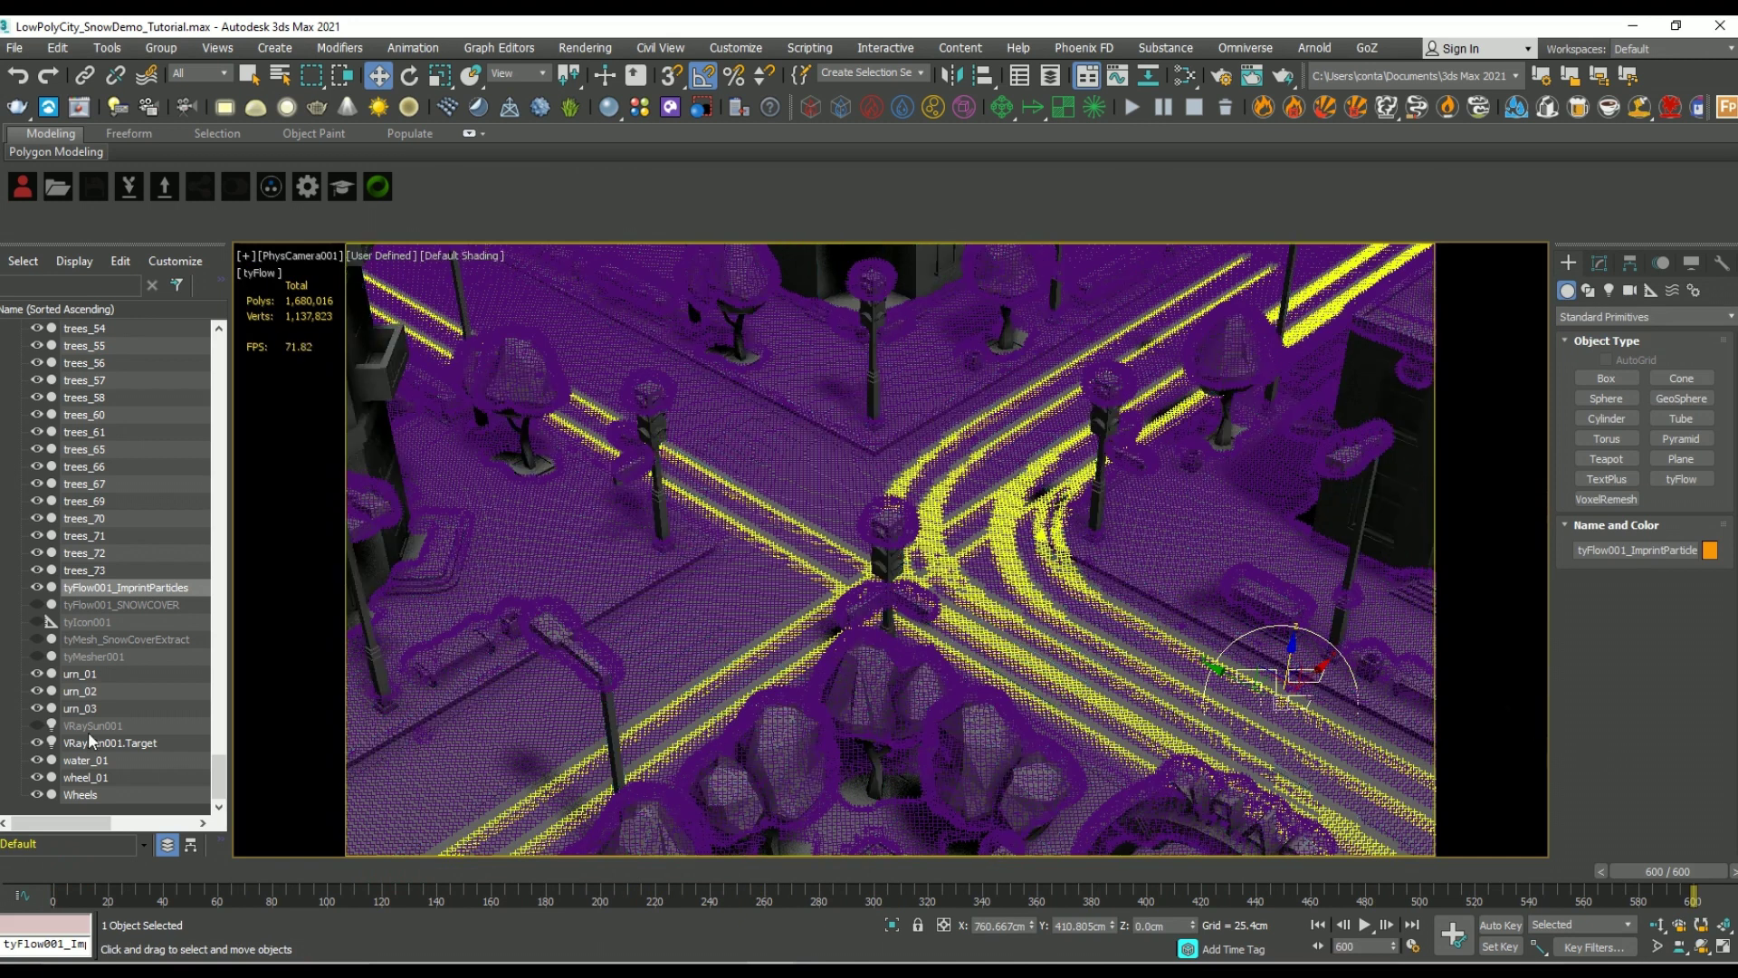
Step: Hide the imprint particles, unhide tyMesh_SnowCoverExtract and clone it as a copy named tyMesh_TySkinSnow
click(45, 806)
click(37, 639)
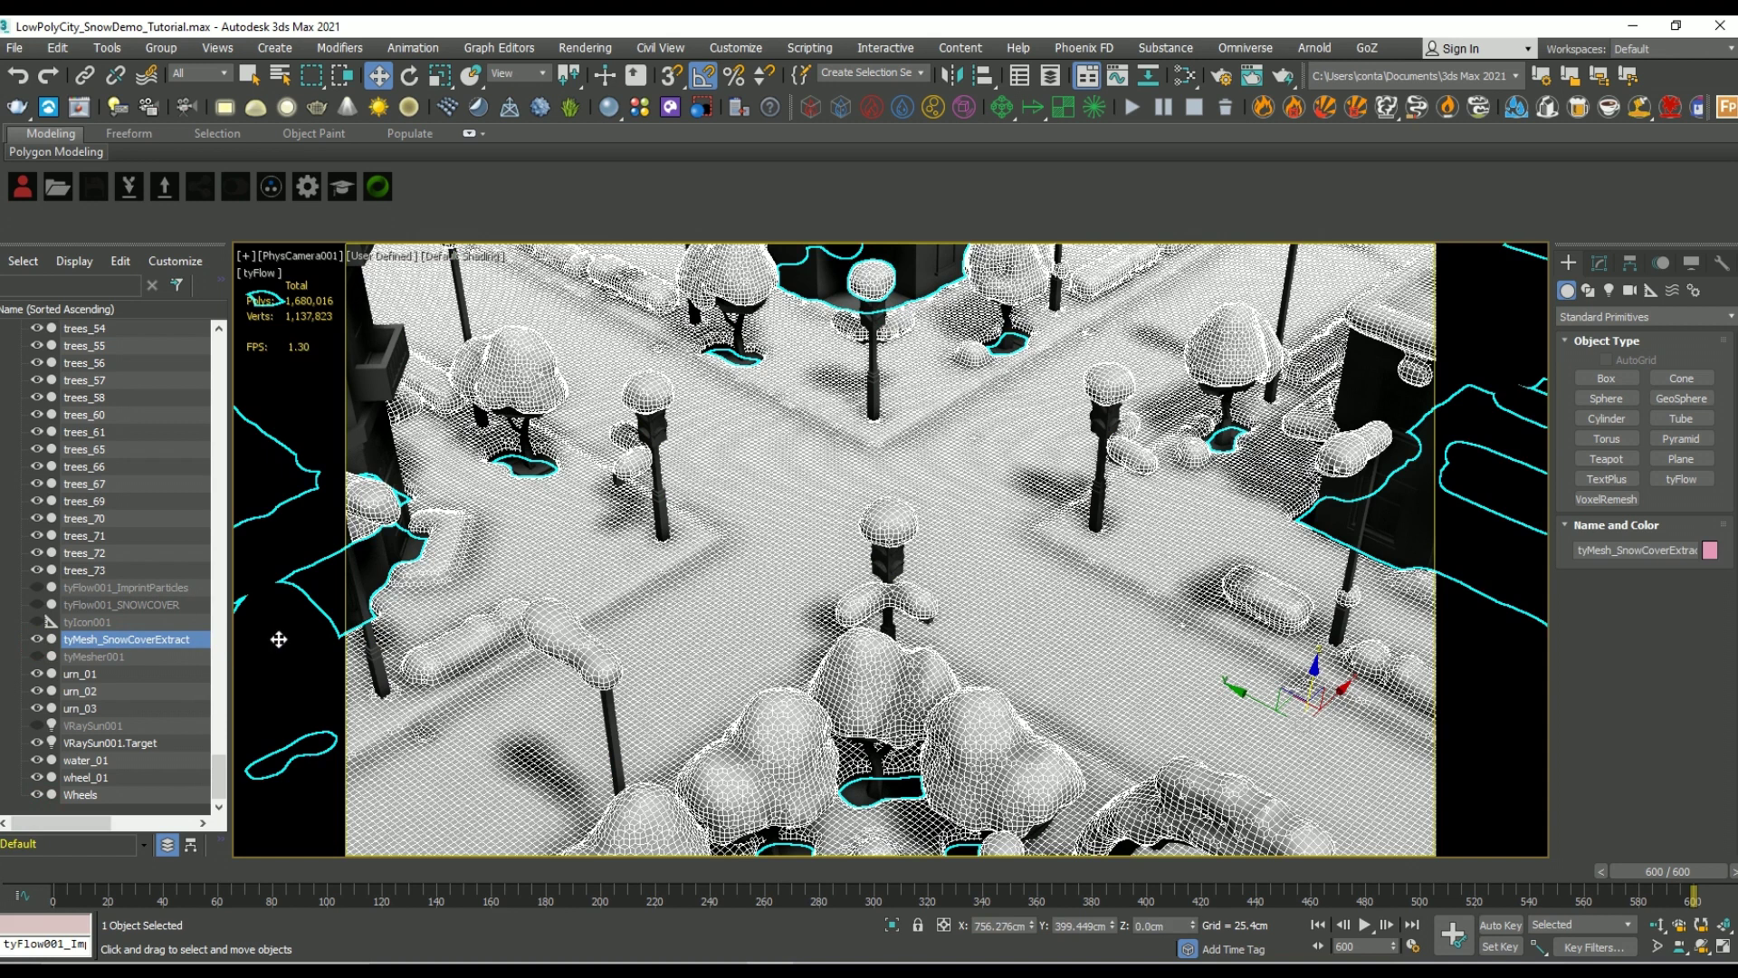
key(ctrl+v)
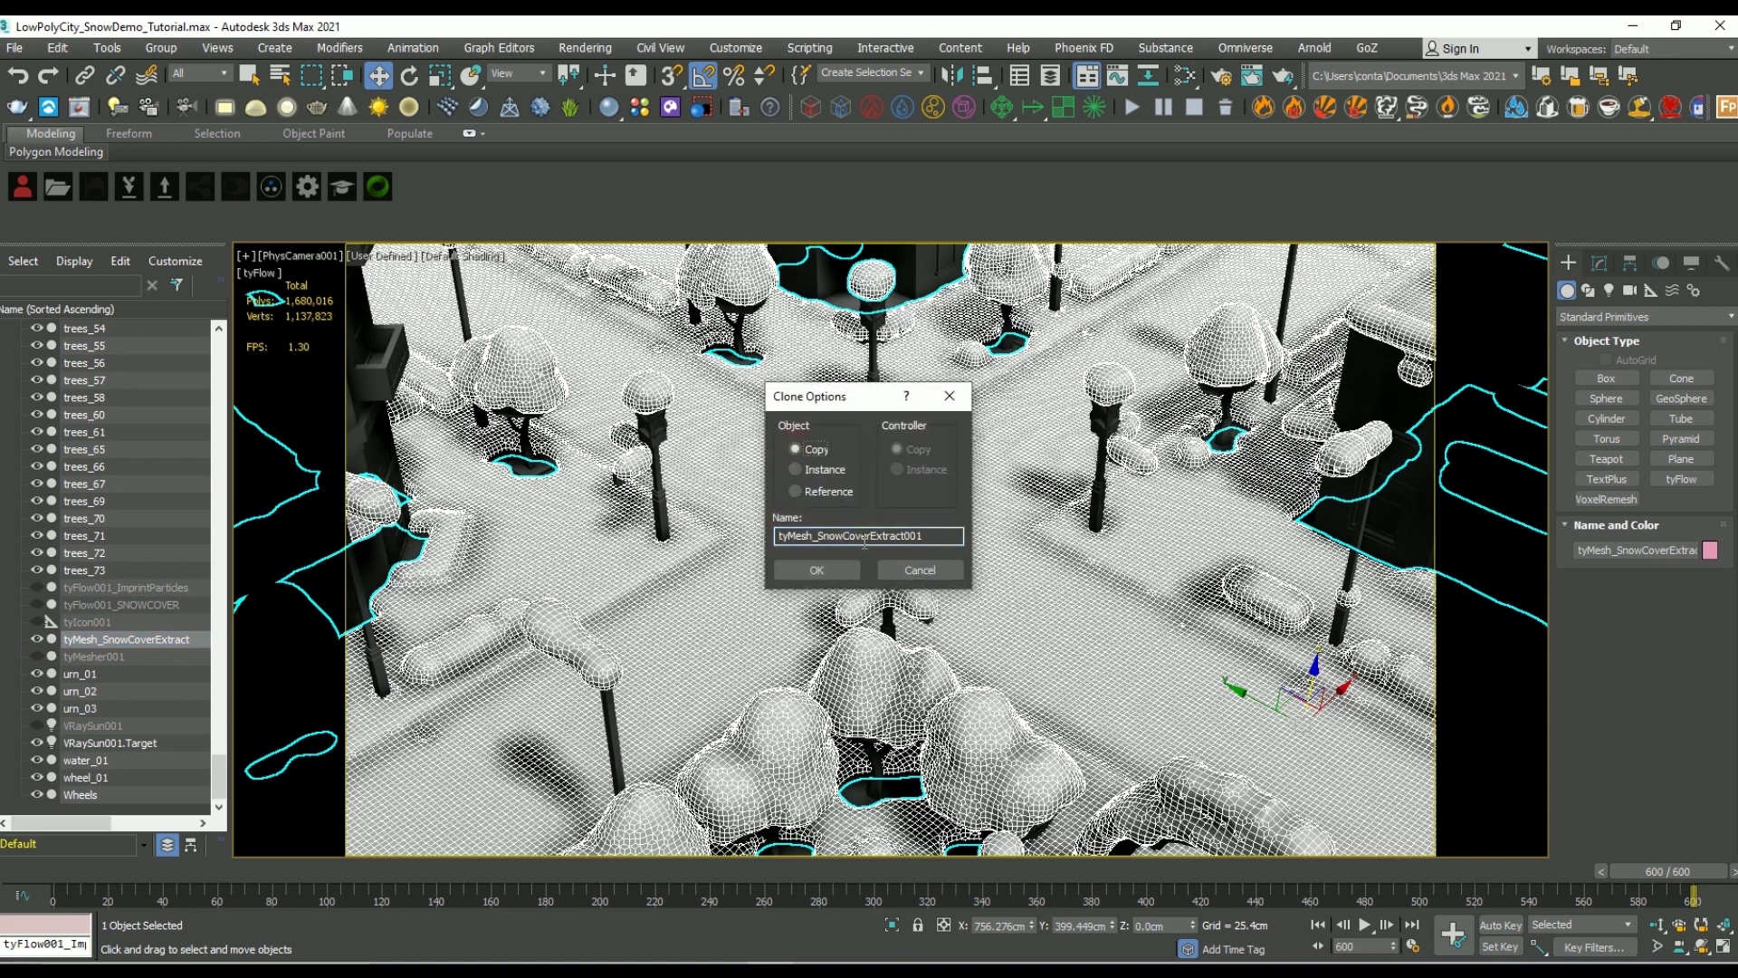
drag(818, 536, 990, 542)
text(TySkinSnow)
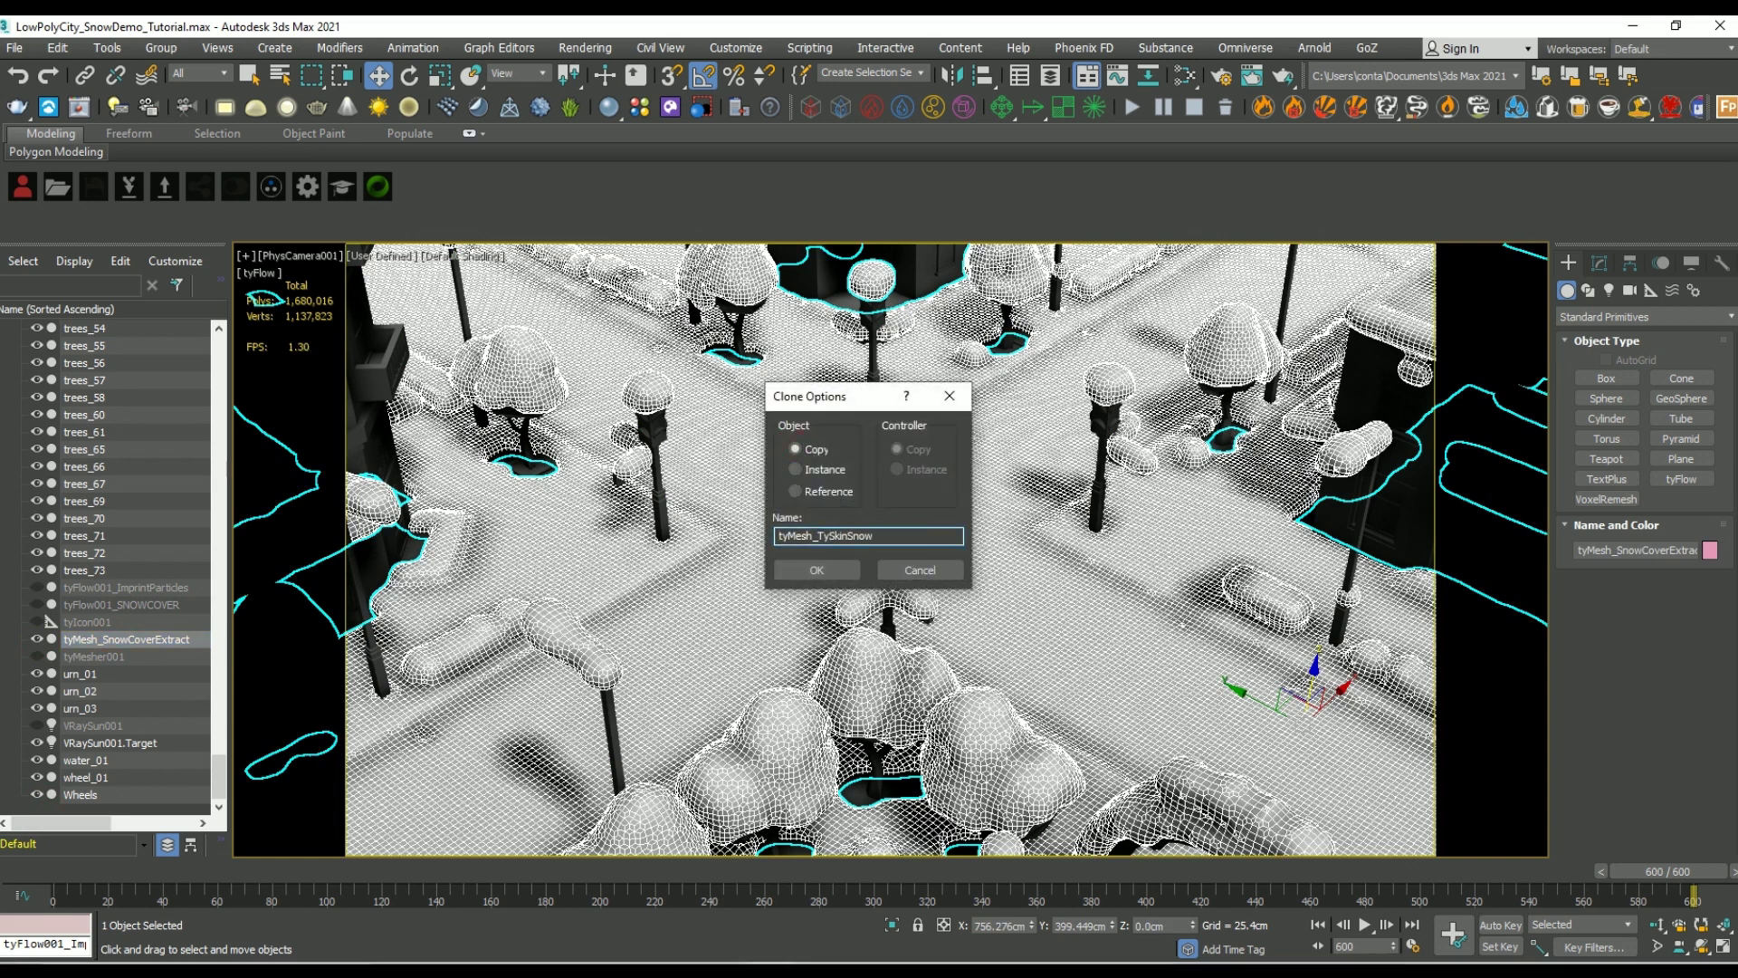
key(Return)
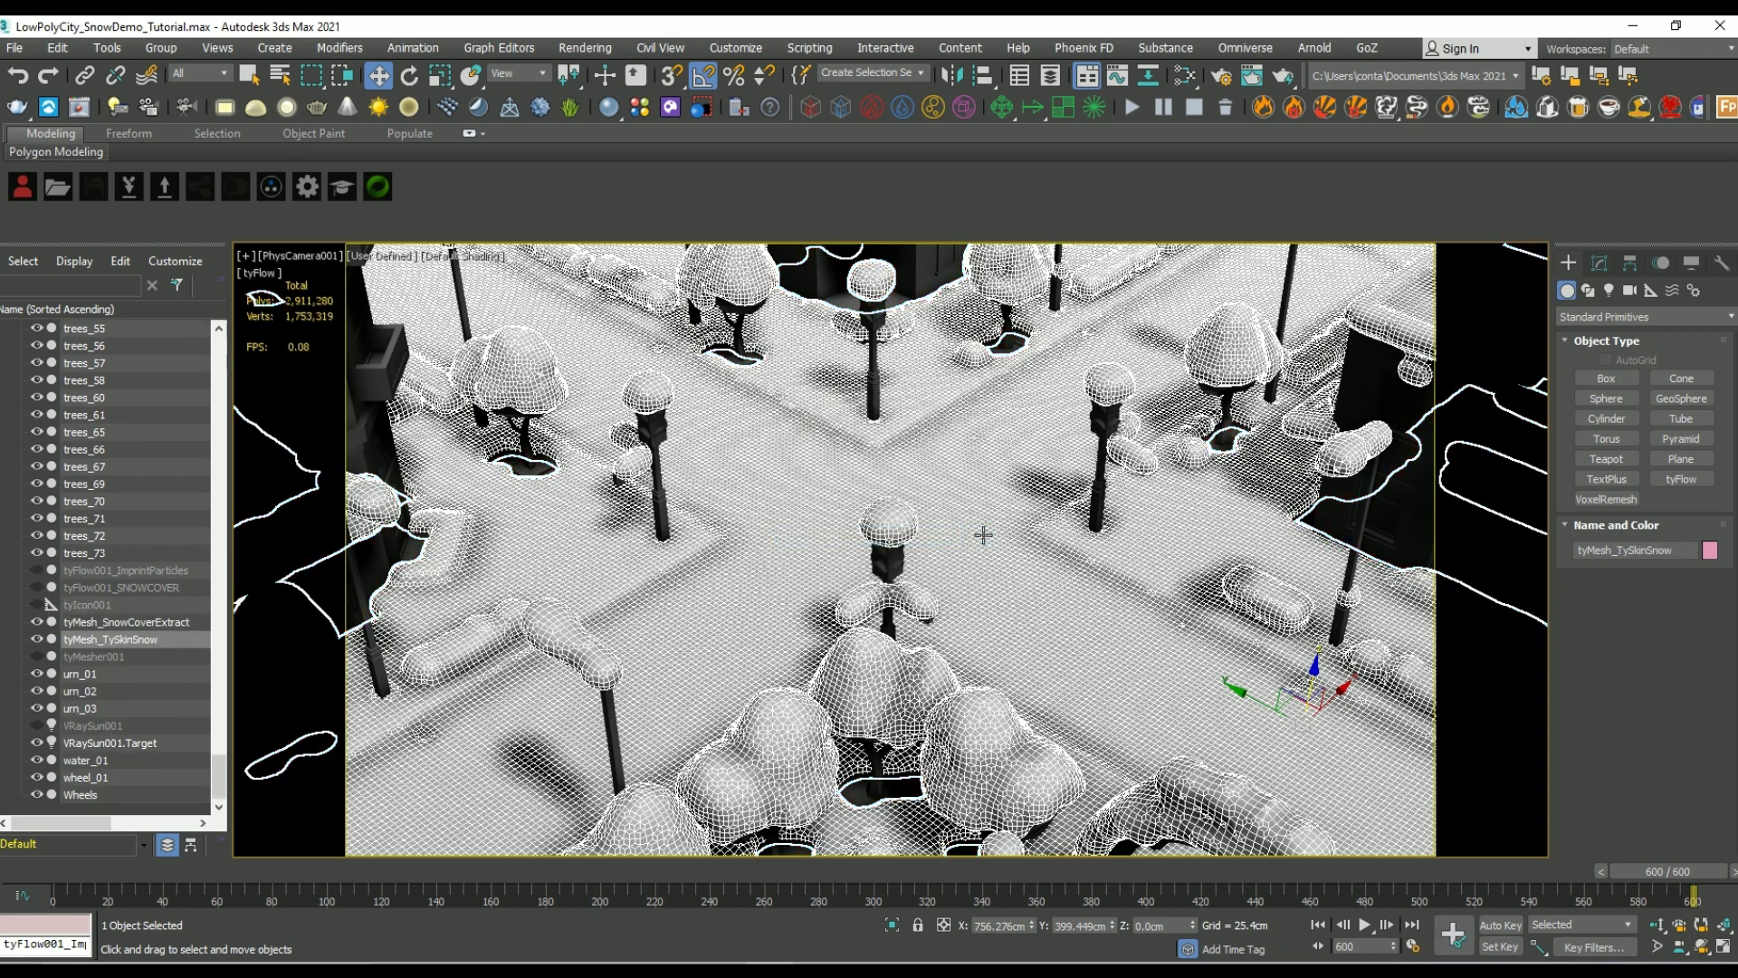
Step: Convert tyMesh_TySkinSnow to an Editable Poly, collapsing its tyRelax modifier
key(ctrl+r)
right_click(942, 512)
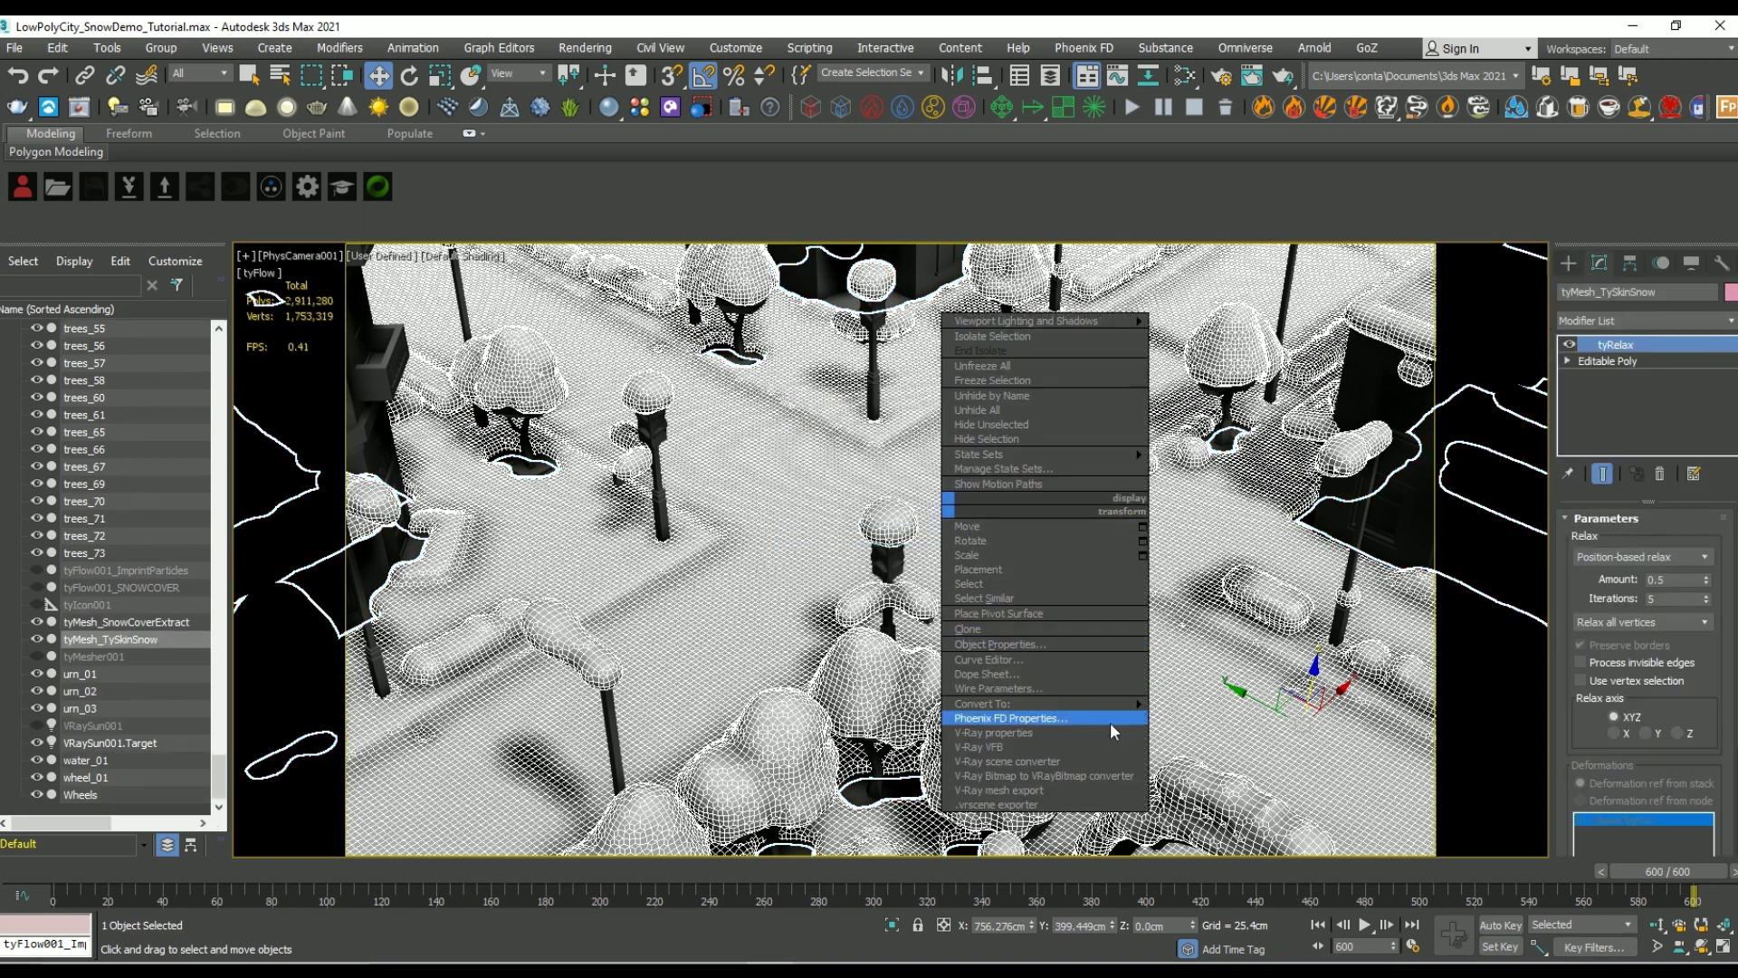
mouse_move(1099, 701)
click(1241, 722)
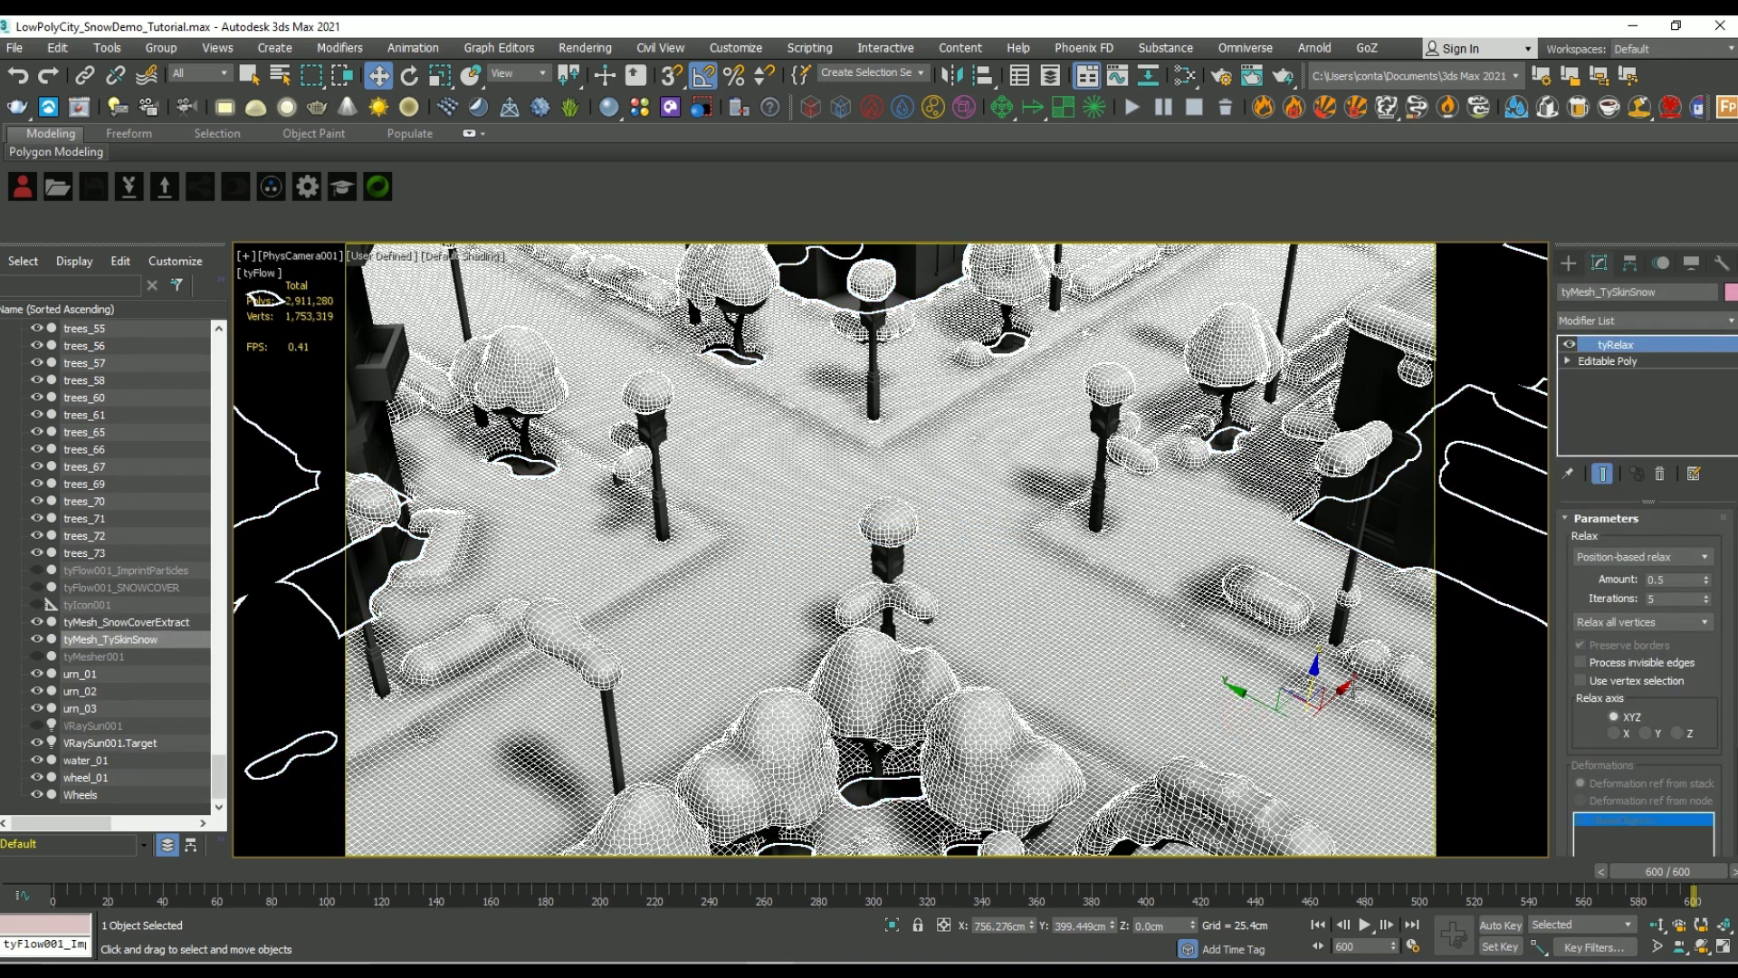
Step: Add a tyParticleSkin modifier to tyMesh_TySkinSnow and pick tyFlow001_ImprintParticles as its particle source
click(1607, 360)
click(1643, 320)
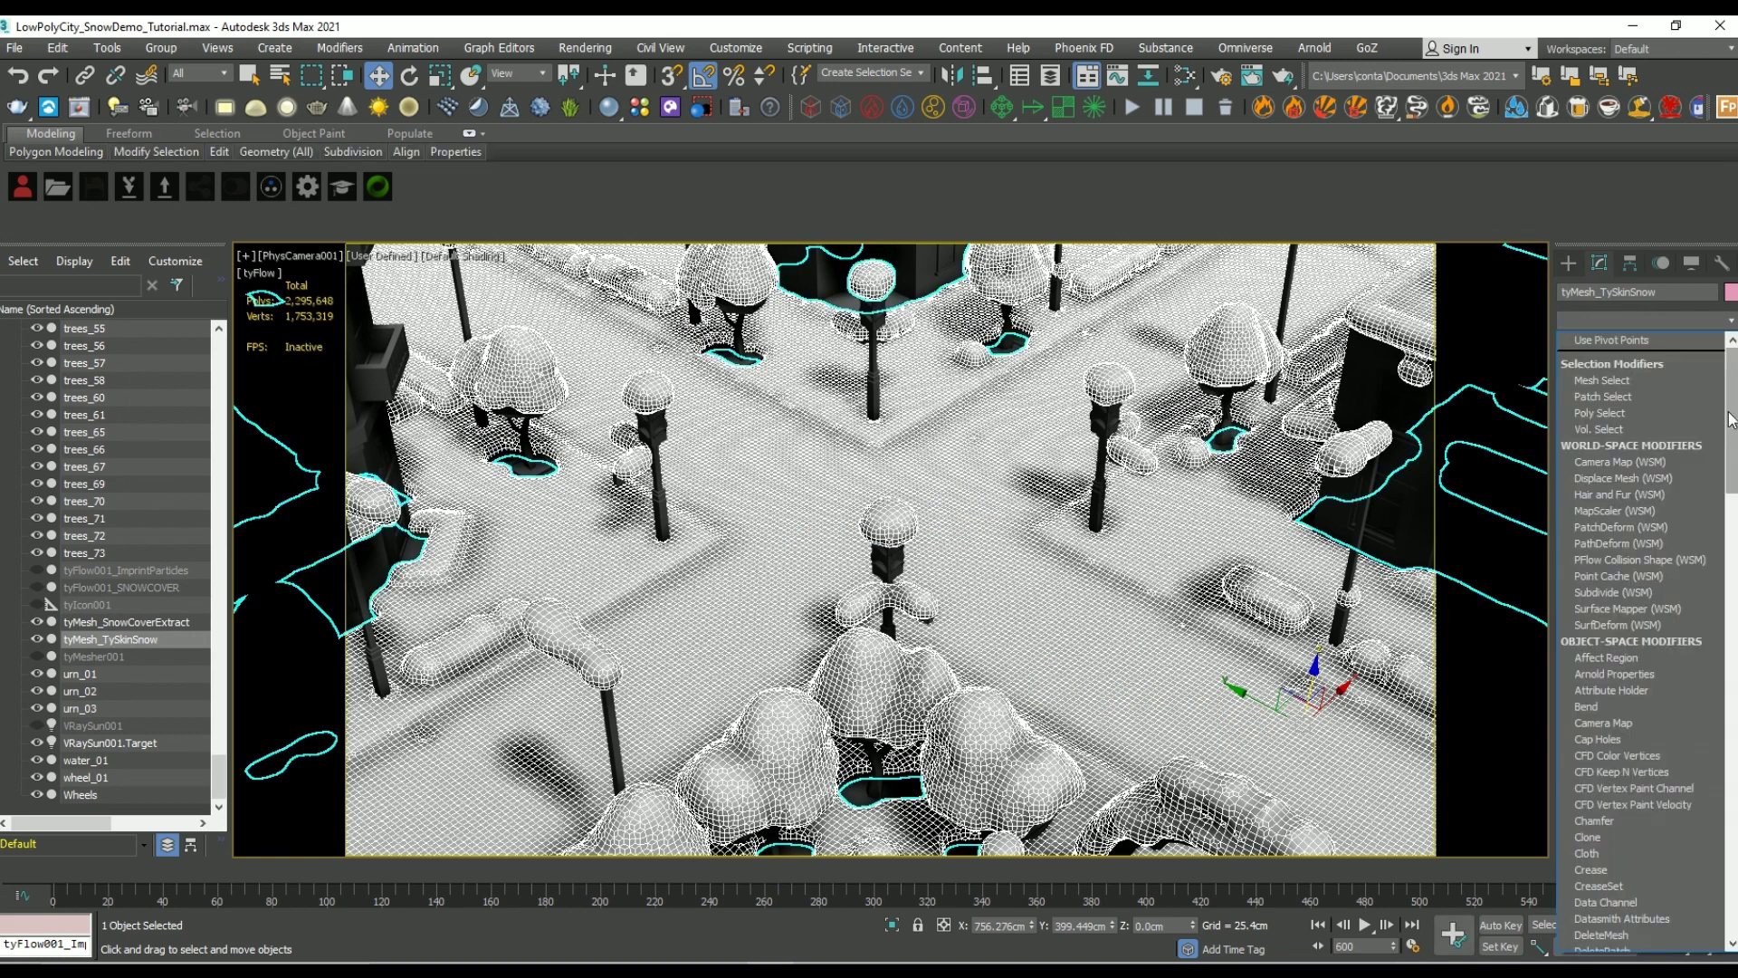
drag(1729, 407, 1732, 808)
click(1630, 665)
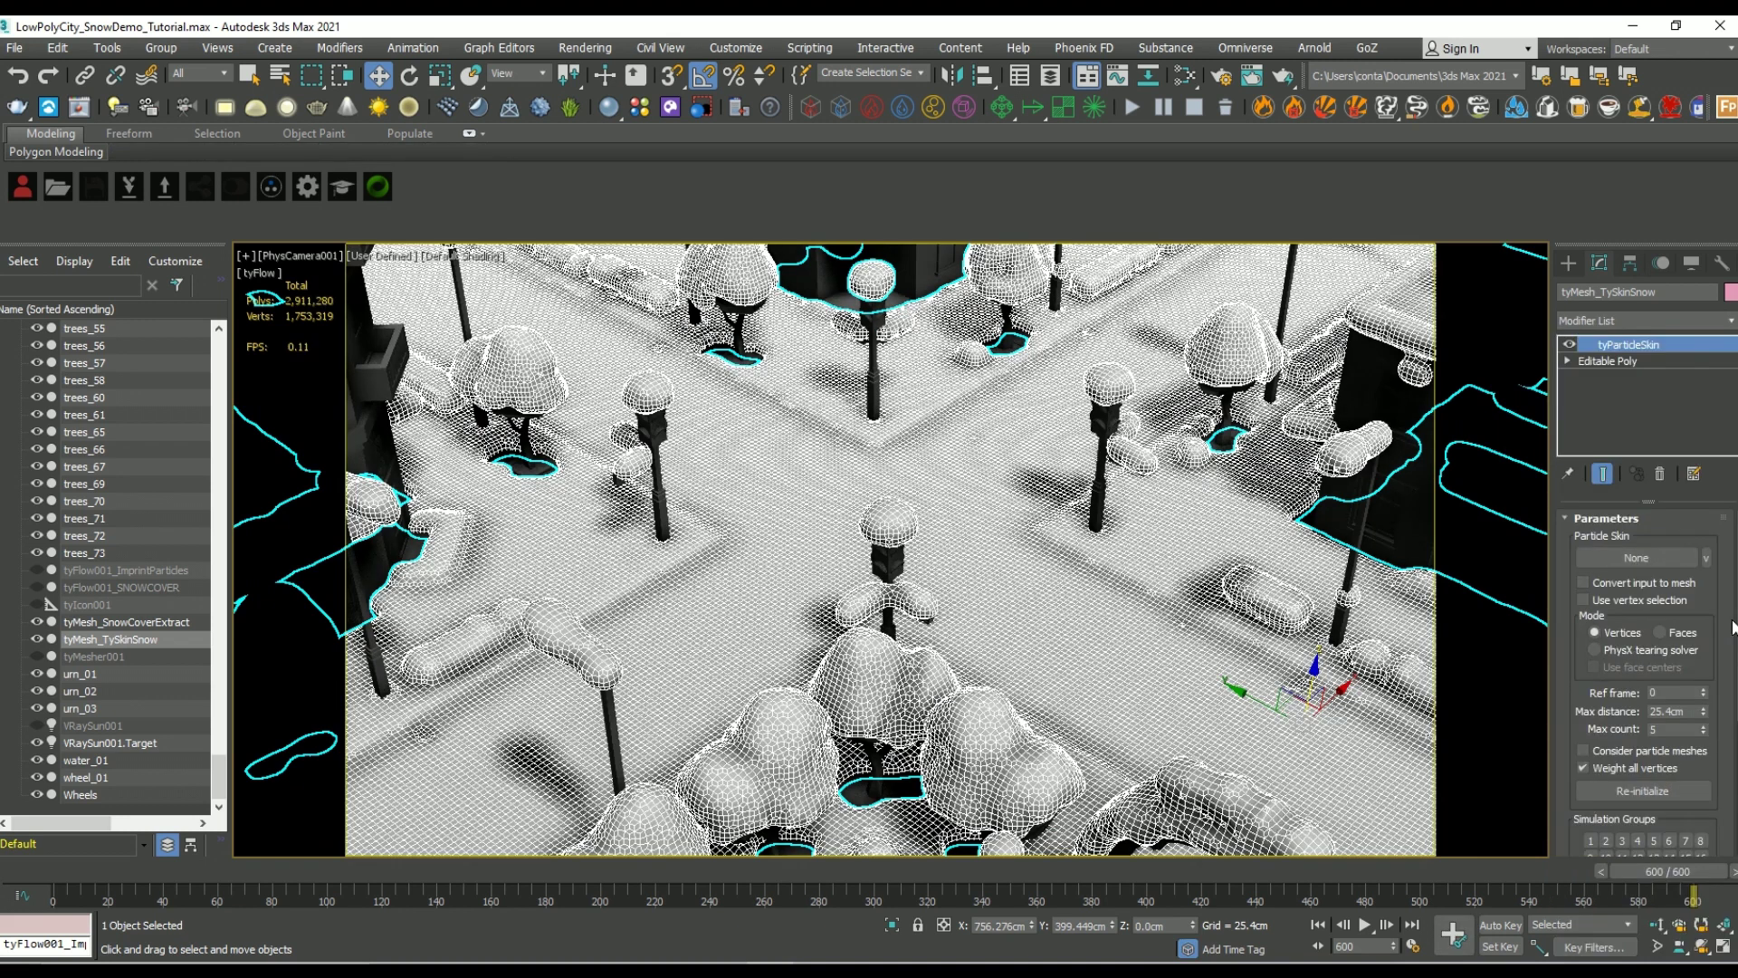
click(1637, 558)
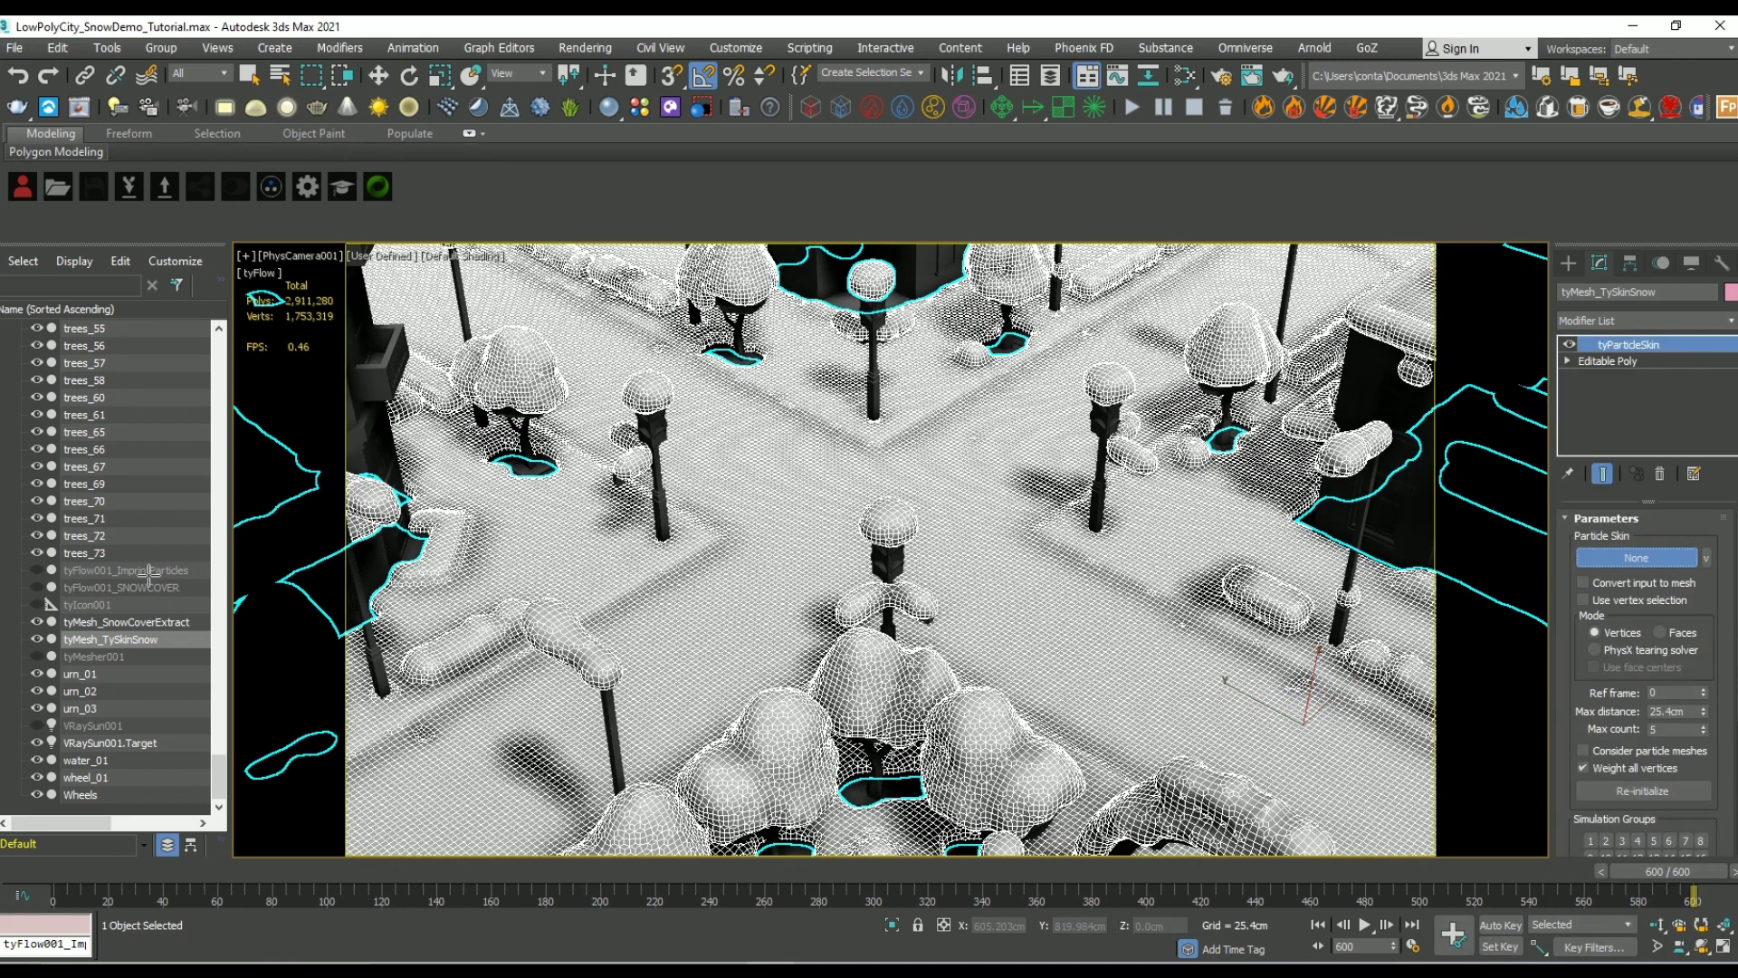
click(138, 570)
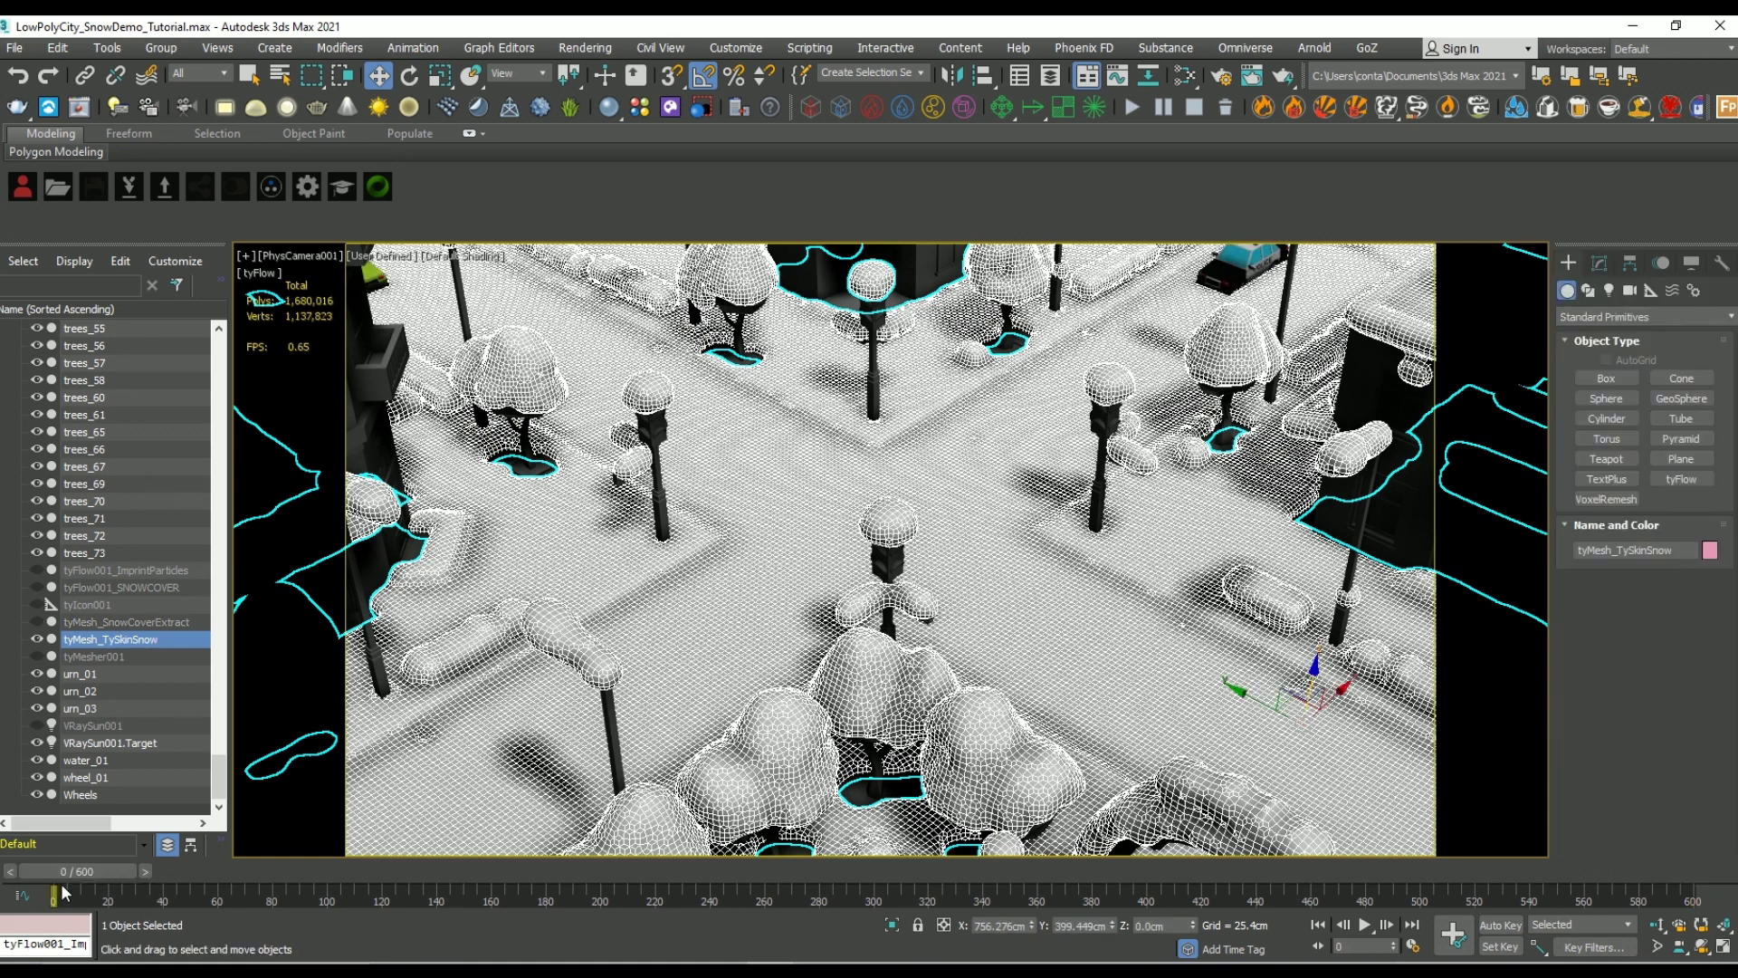
Step: Scrub the timeline to frame 600 and inspect the skinned snow's wheel ruts up close in a perspective view
drag(90, 872, 1665, 905)
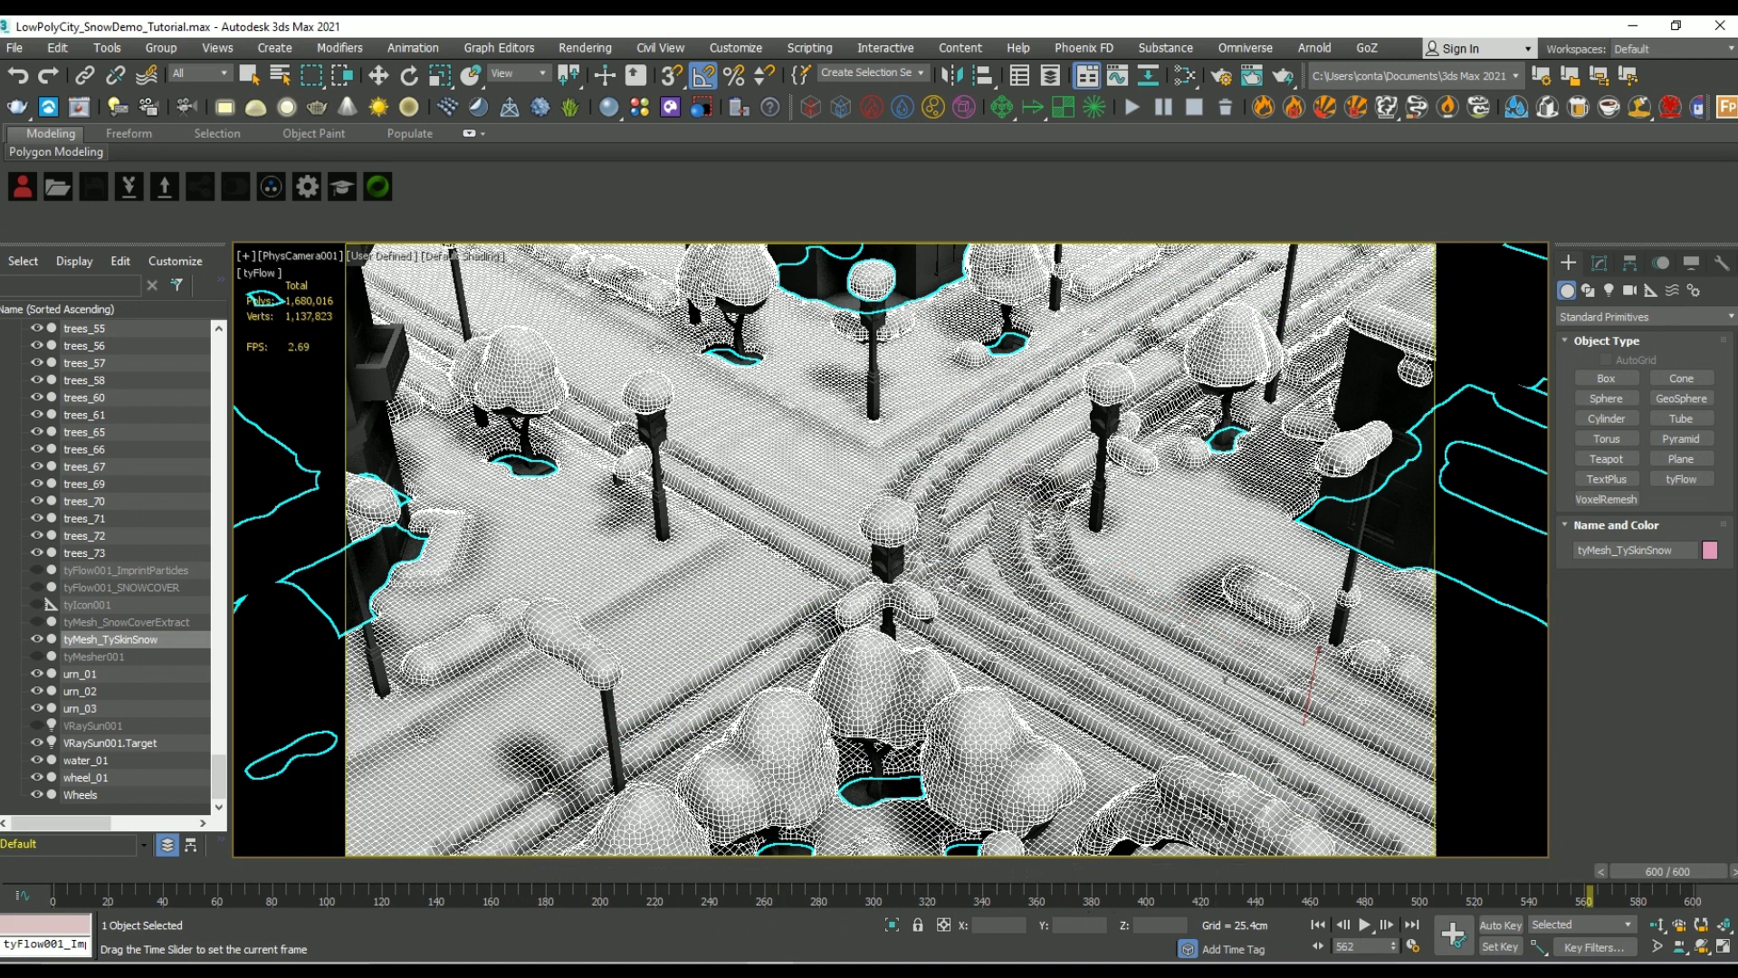
key(w)
key(F4)
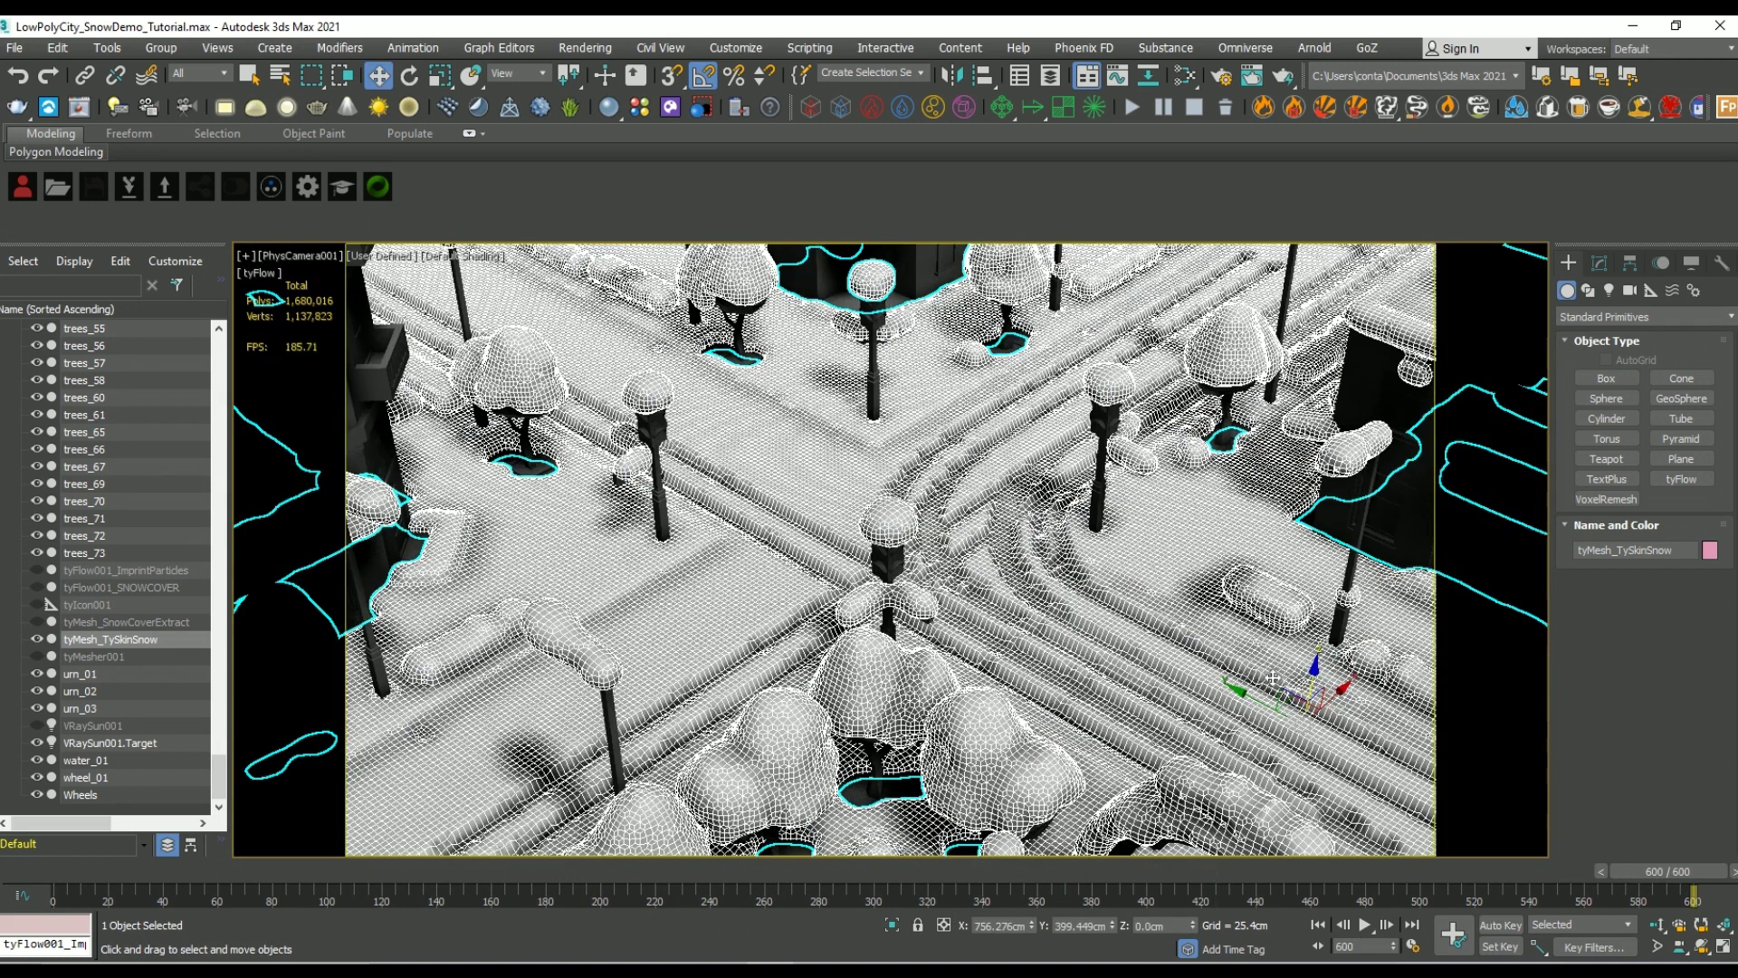
key(F4)
key(p)
scroll(1056, 634, up, 3)
scroll(1053, 652, up, 8)
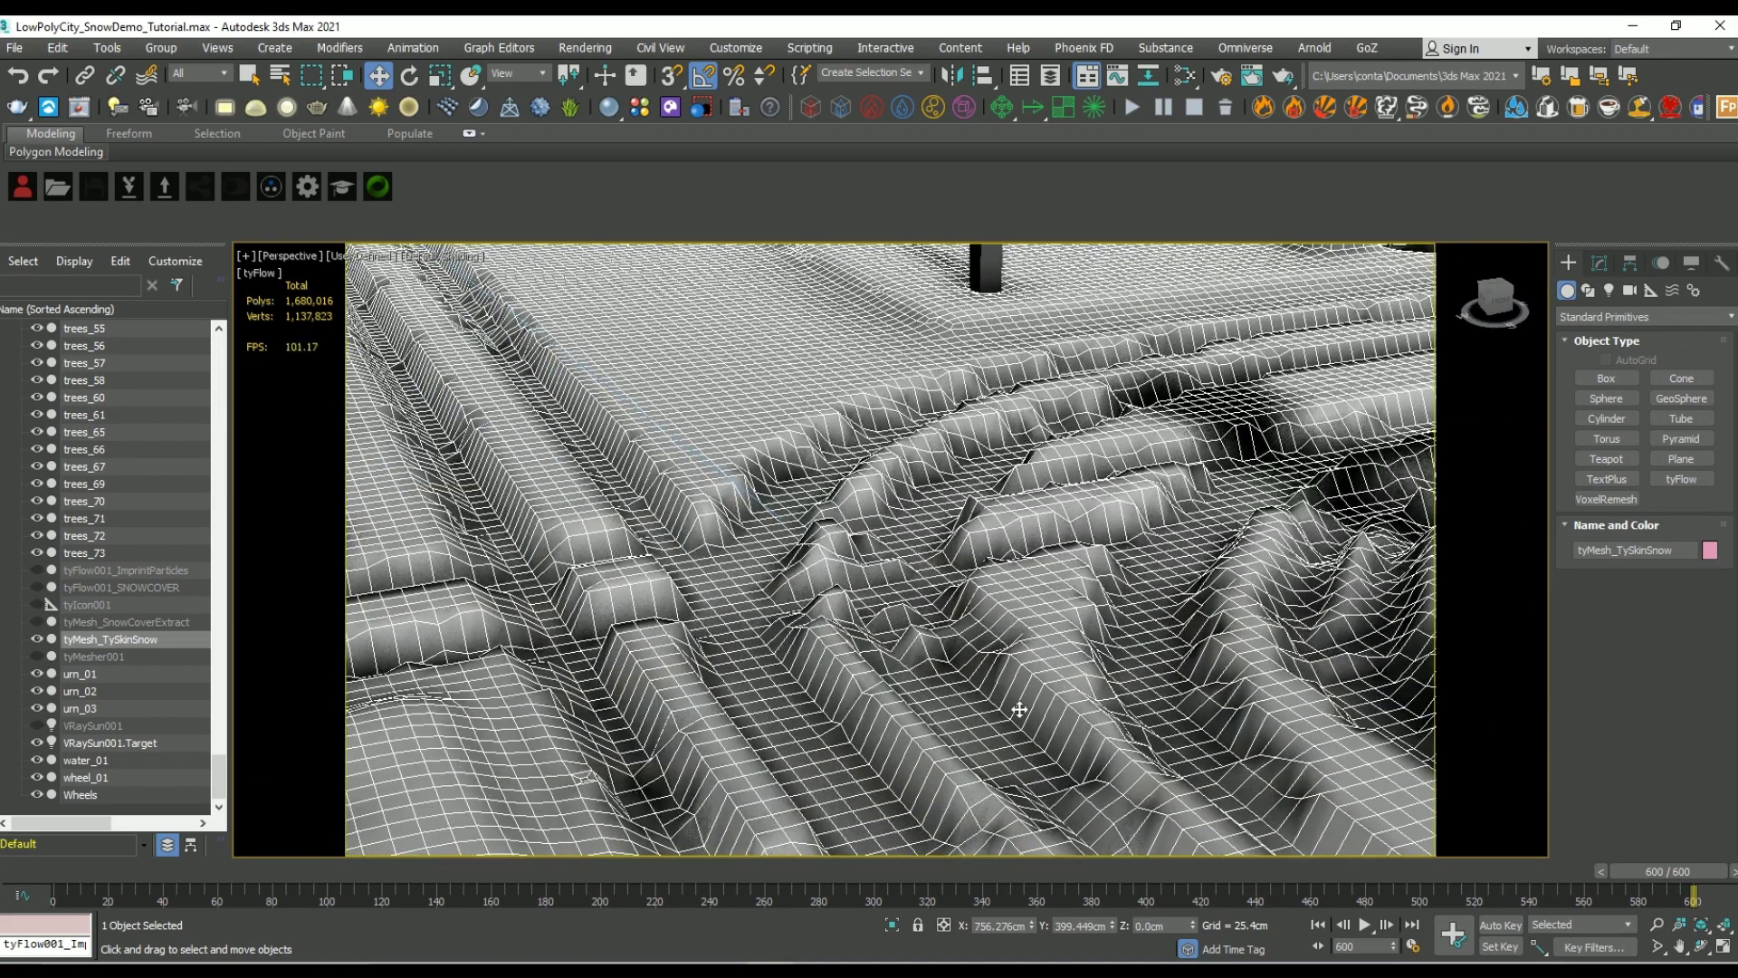
alt+middle_drag(1019, 709, 1295, 790)
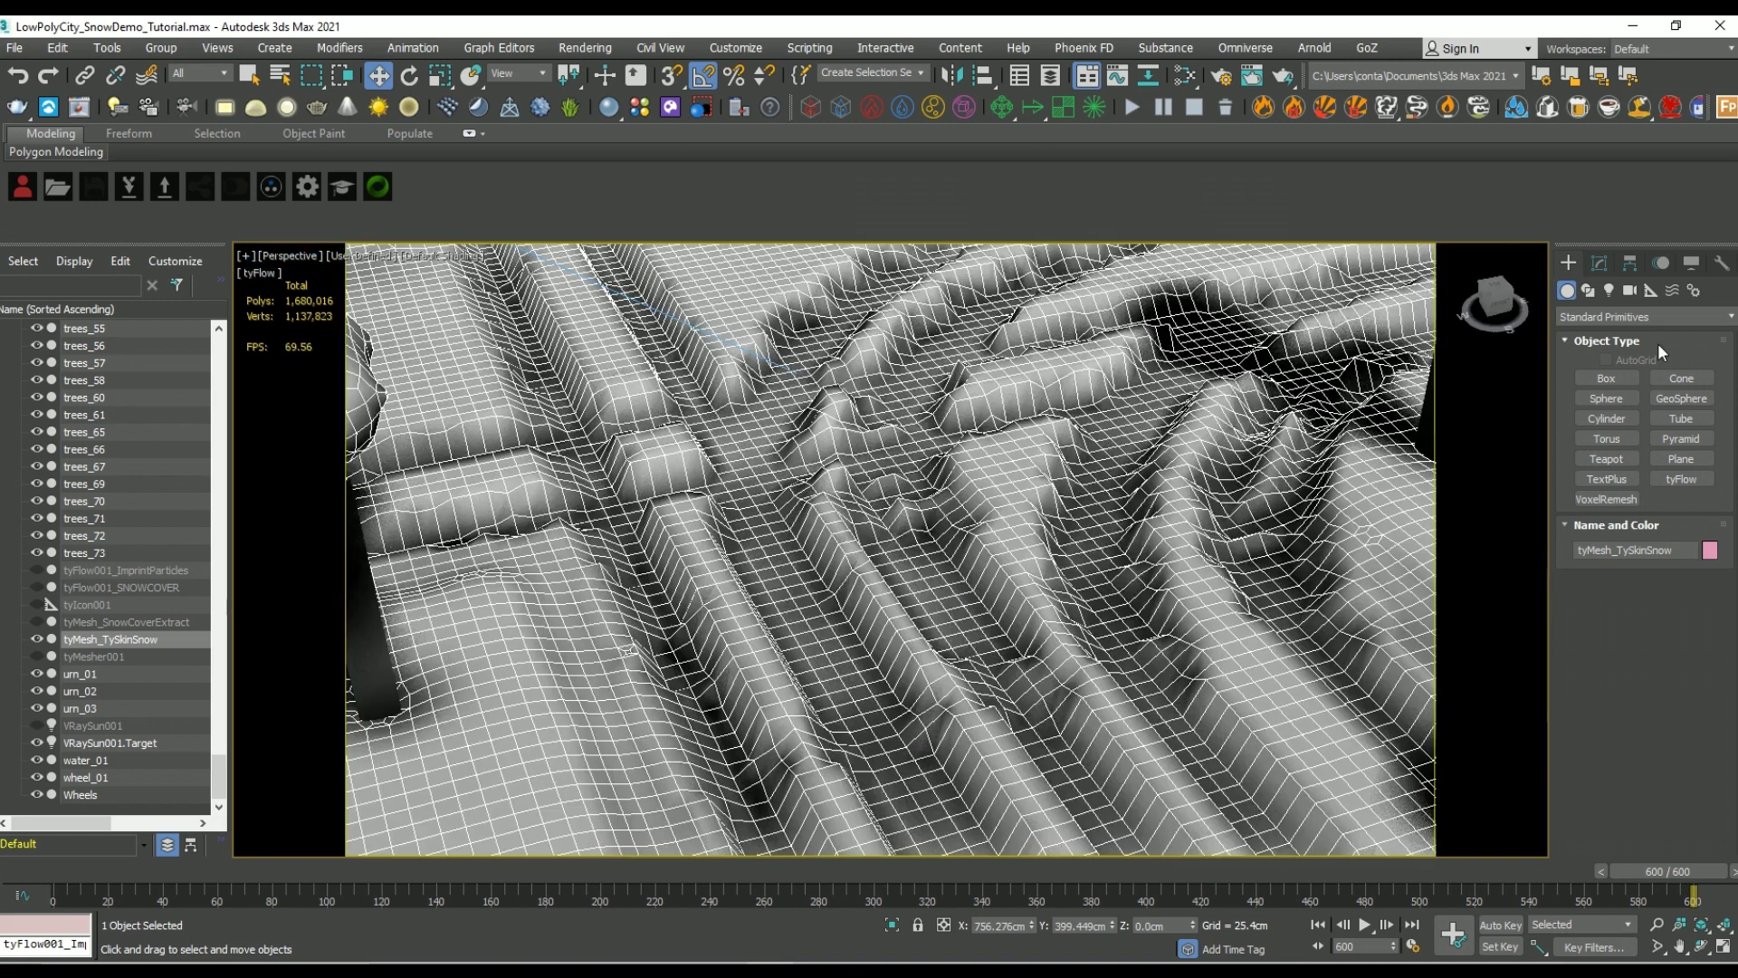
Step: Add a tyRelax modifier above tyParticleSkin on tyMesh_TySkinSnow, set its iterations to 3 and deselect the mesh
click(1600, 263)
click(1727, 322)
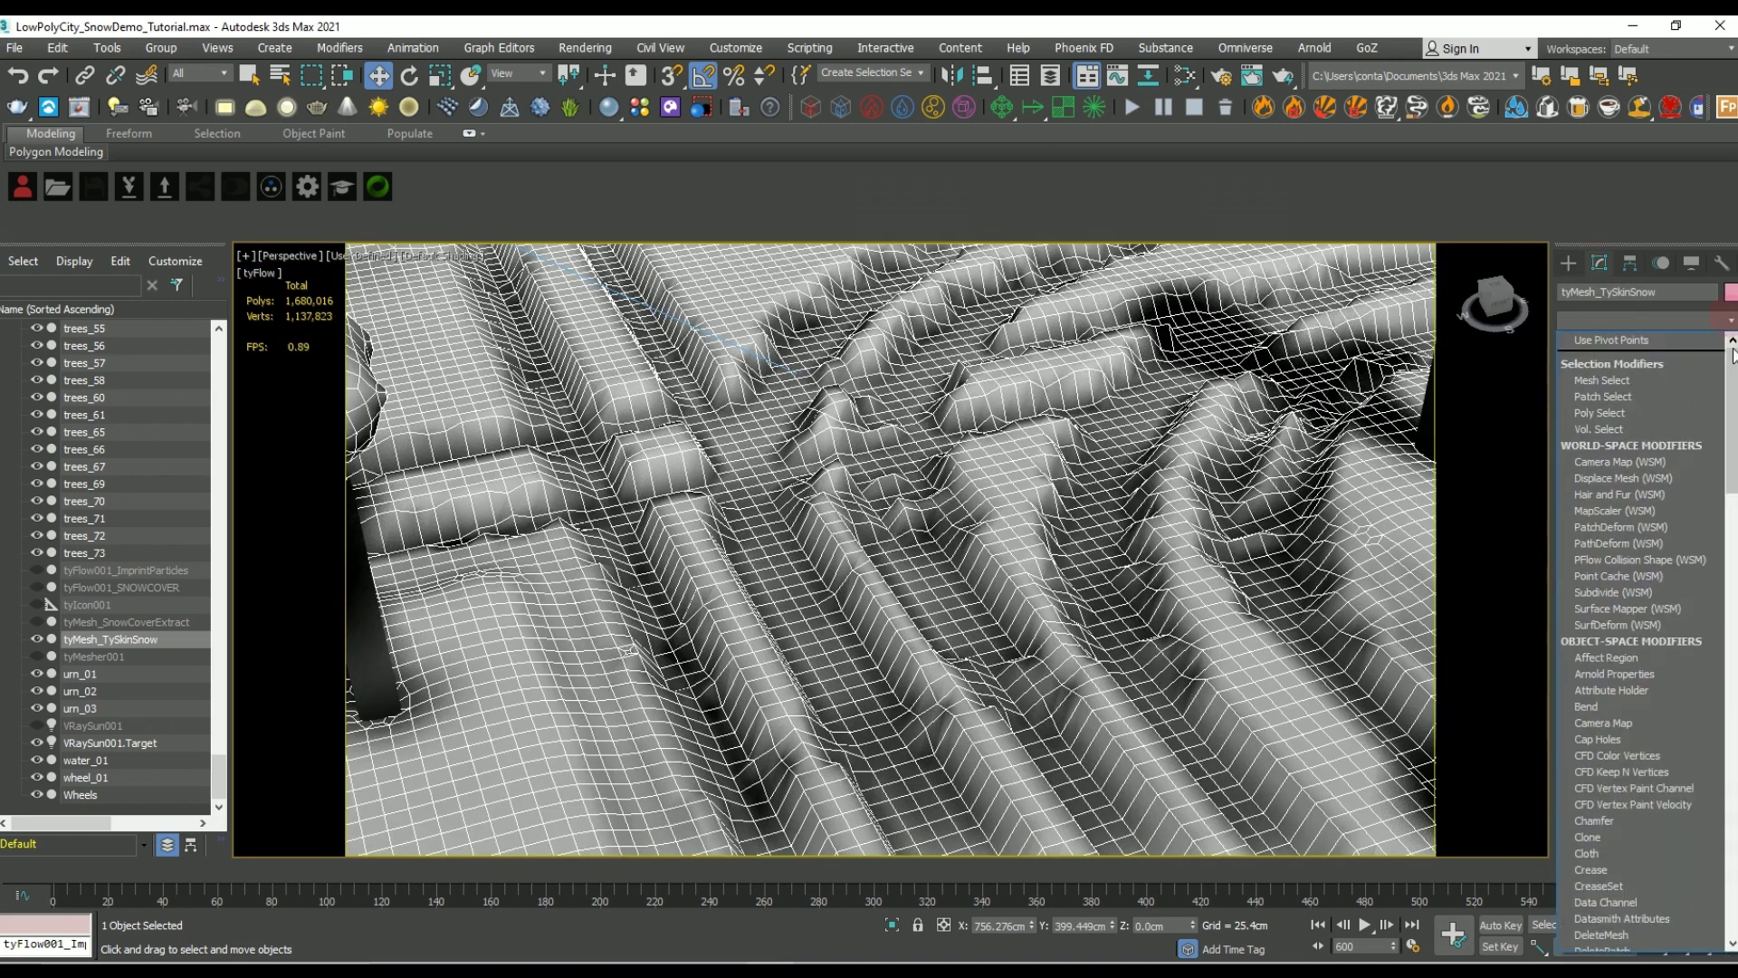
scroll(1621, 724, down, 10)
click(1608, 893)
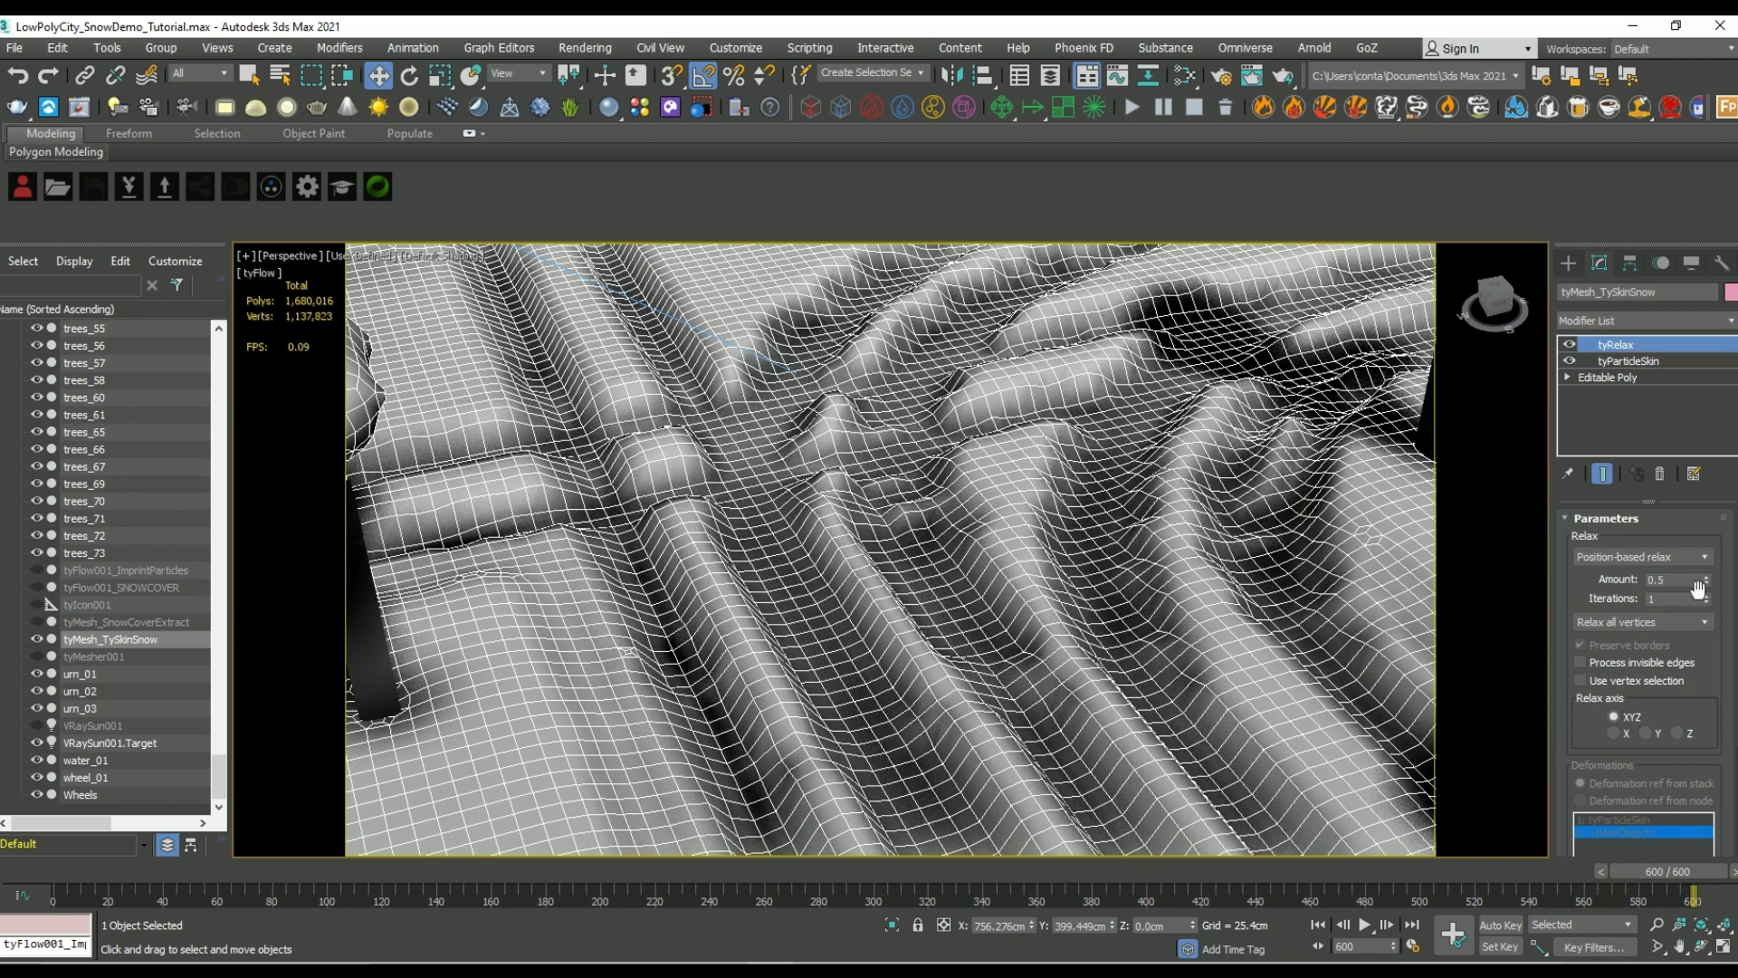
click(1705, 596)
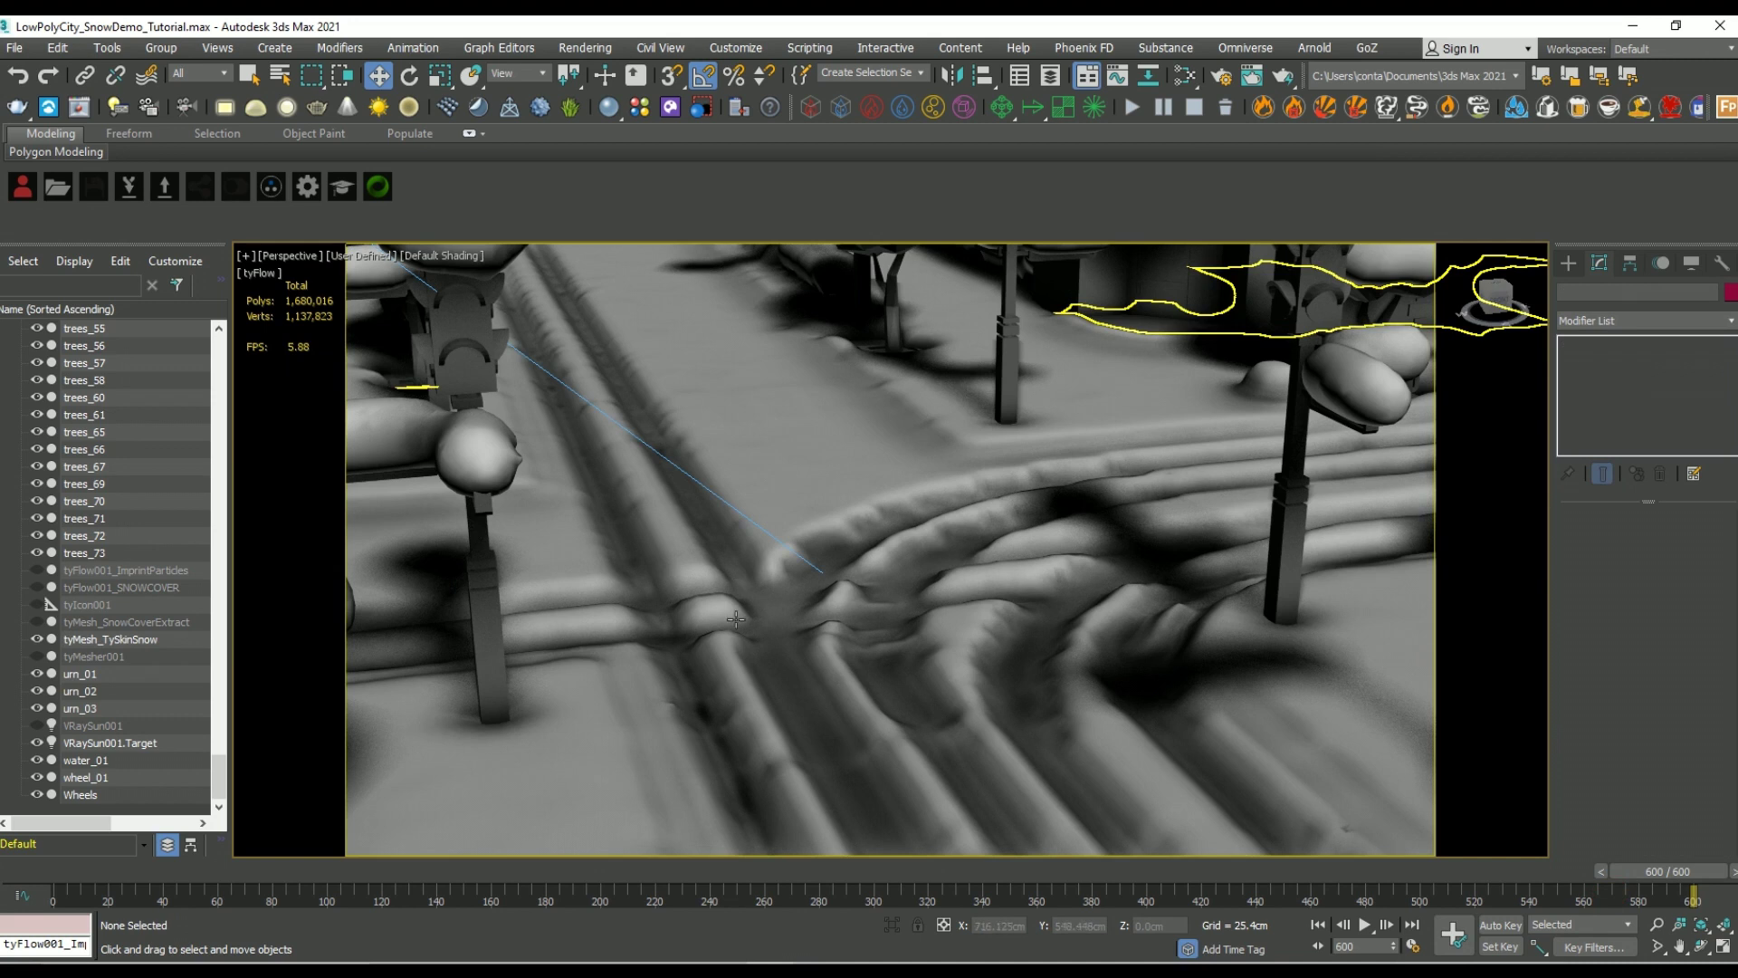
click(736, 619)
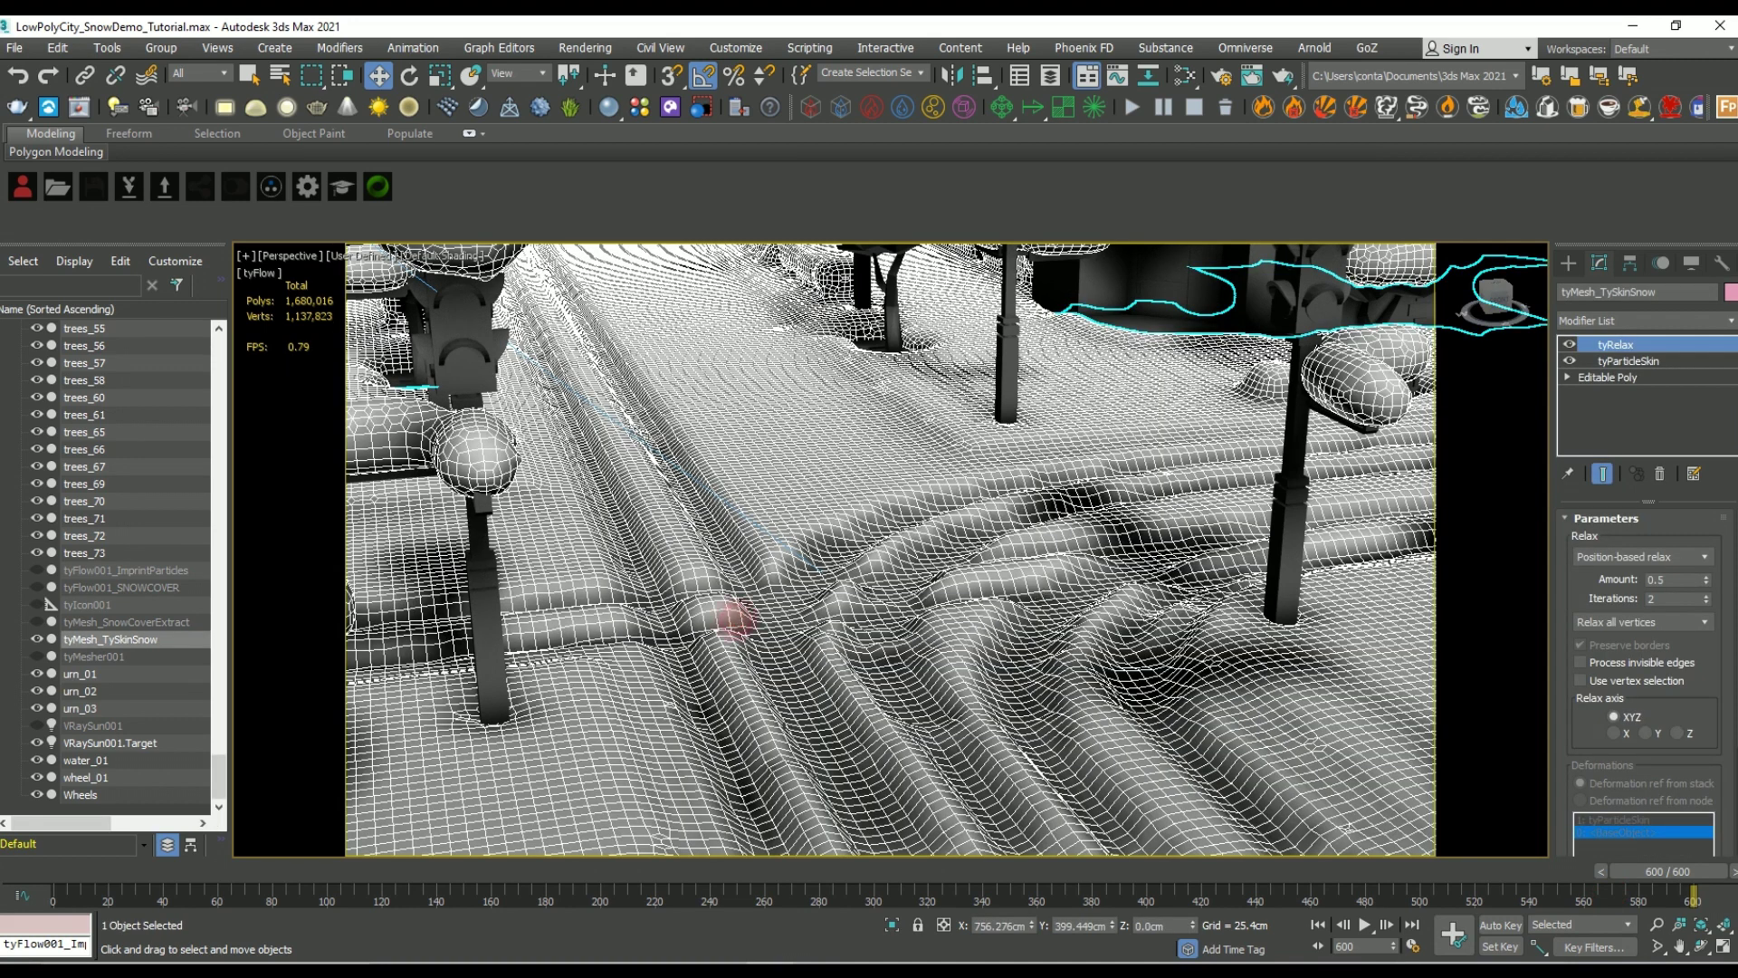
click(1708, 596)
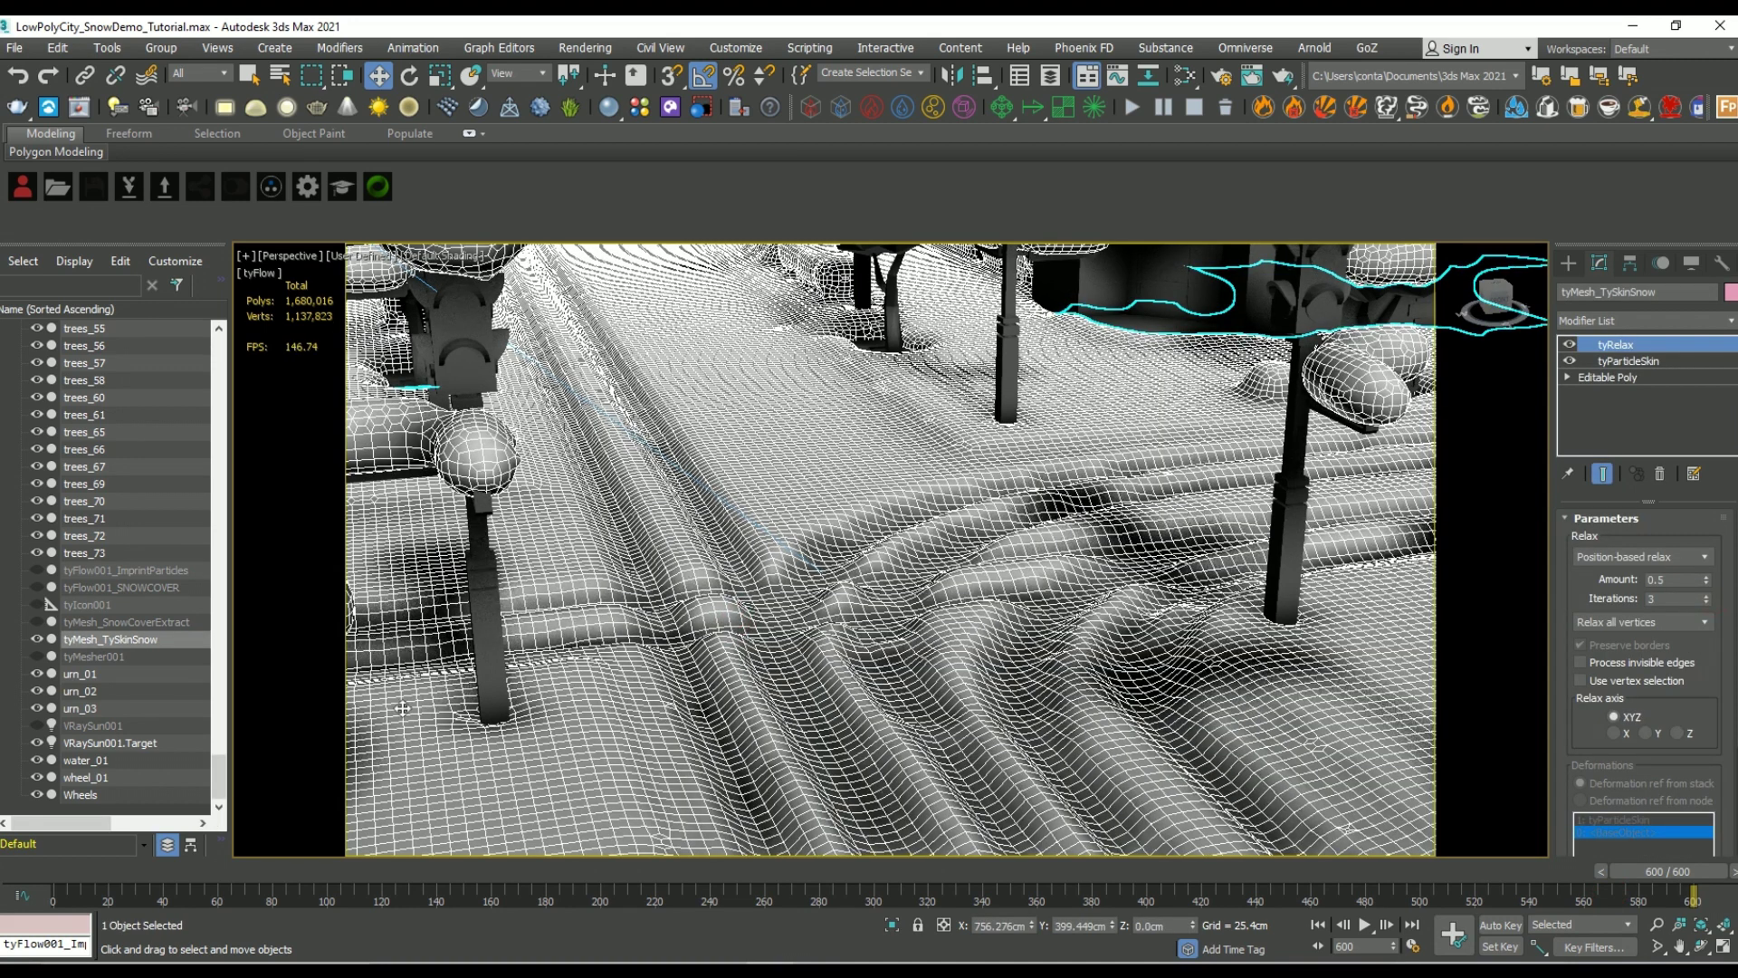
click(93, 810)
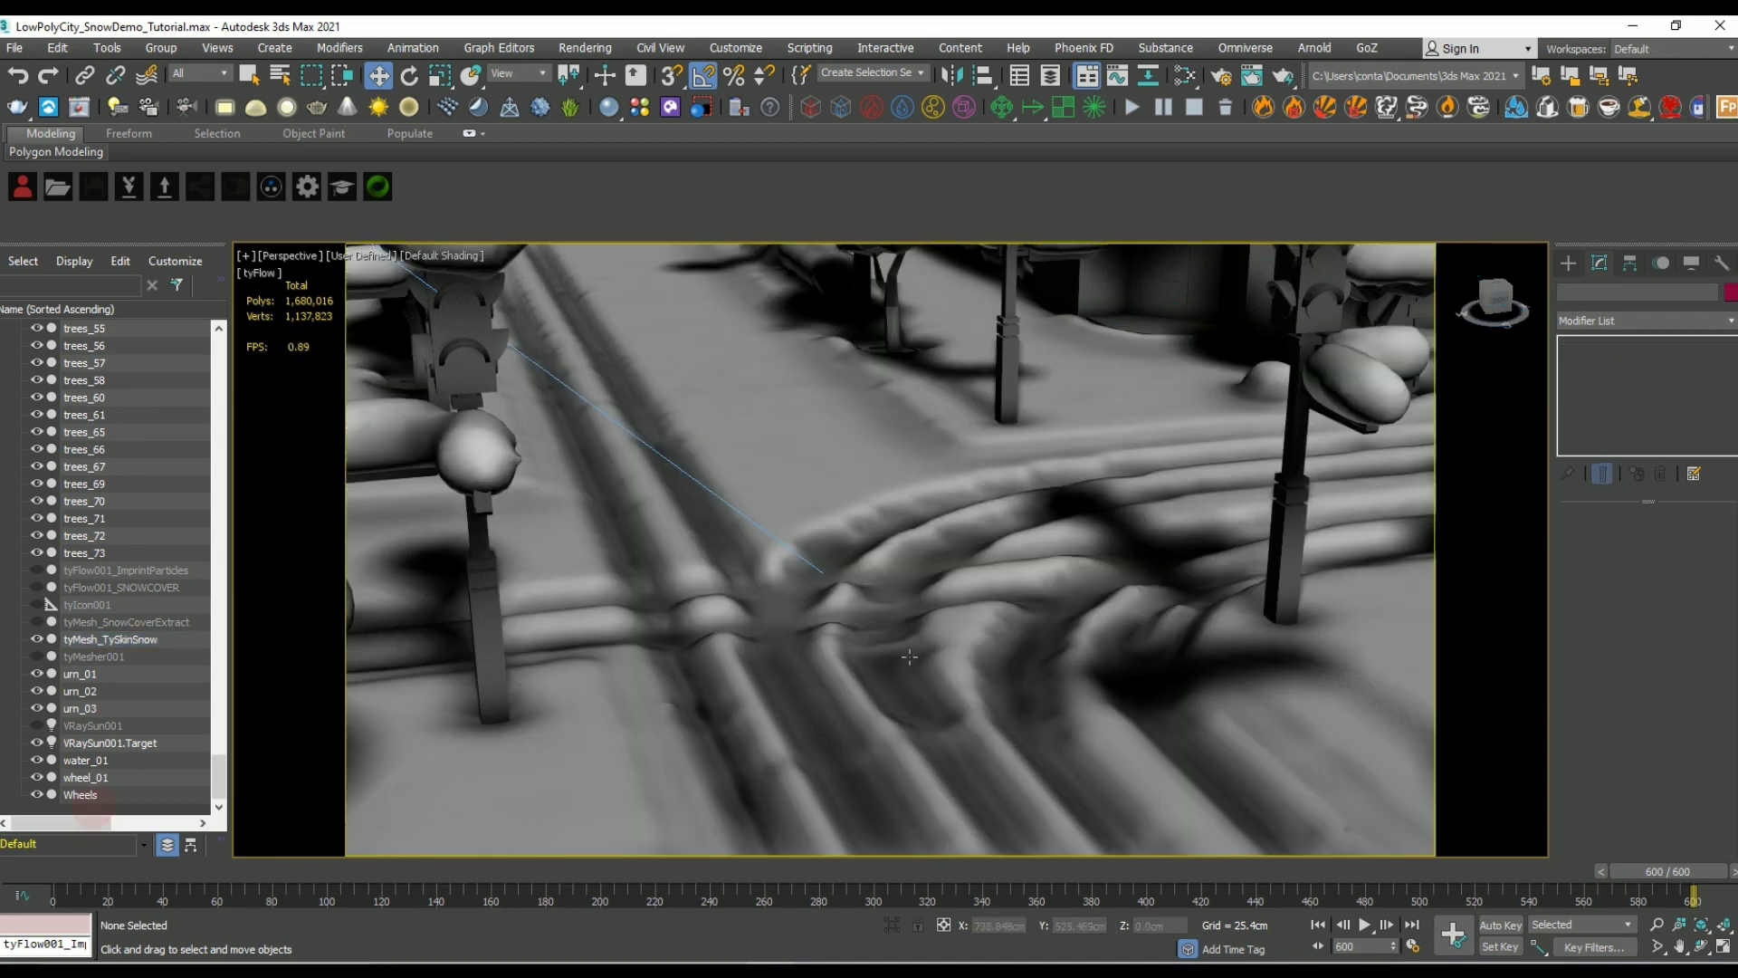
Step: Scrub the timeline through to frame 600 to examine the relaxed snow tracks in the perspective view
click(62, 869)
drag(73, 867, 1229, 913)
drag(1349, 904, 1737, 911)
Step: Review the snow tracks through PhysCamera001 across the timeline up to frame 600 and save the scene
key(c)
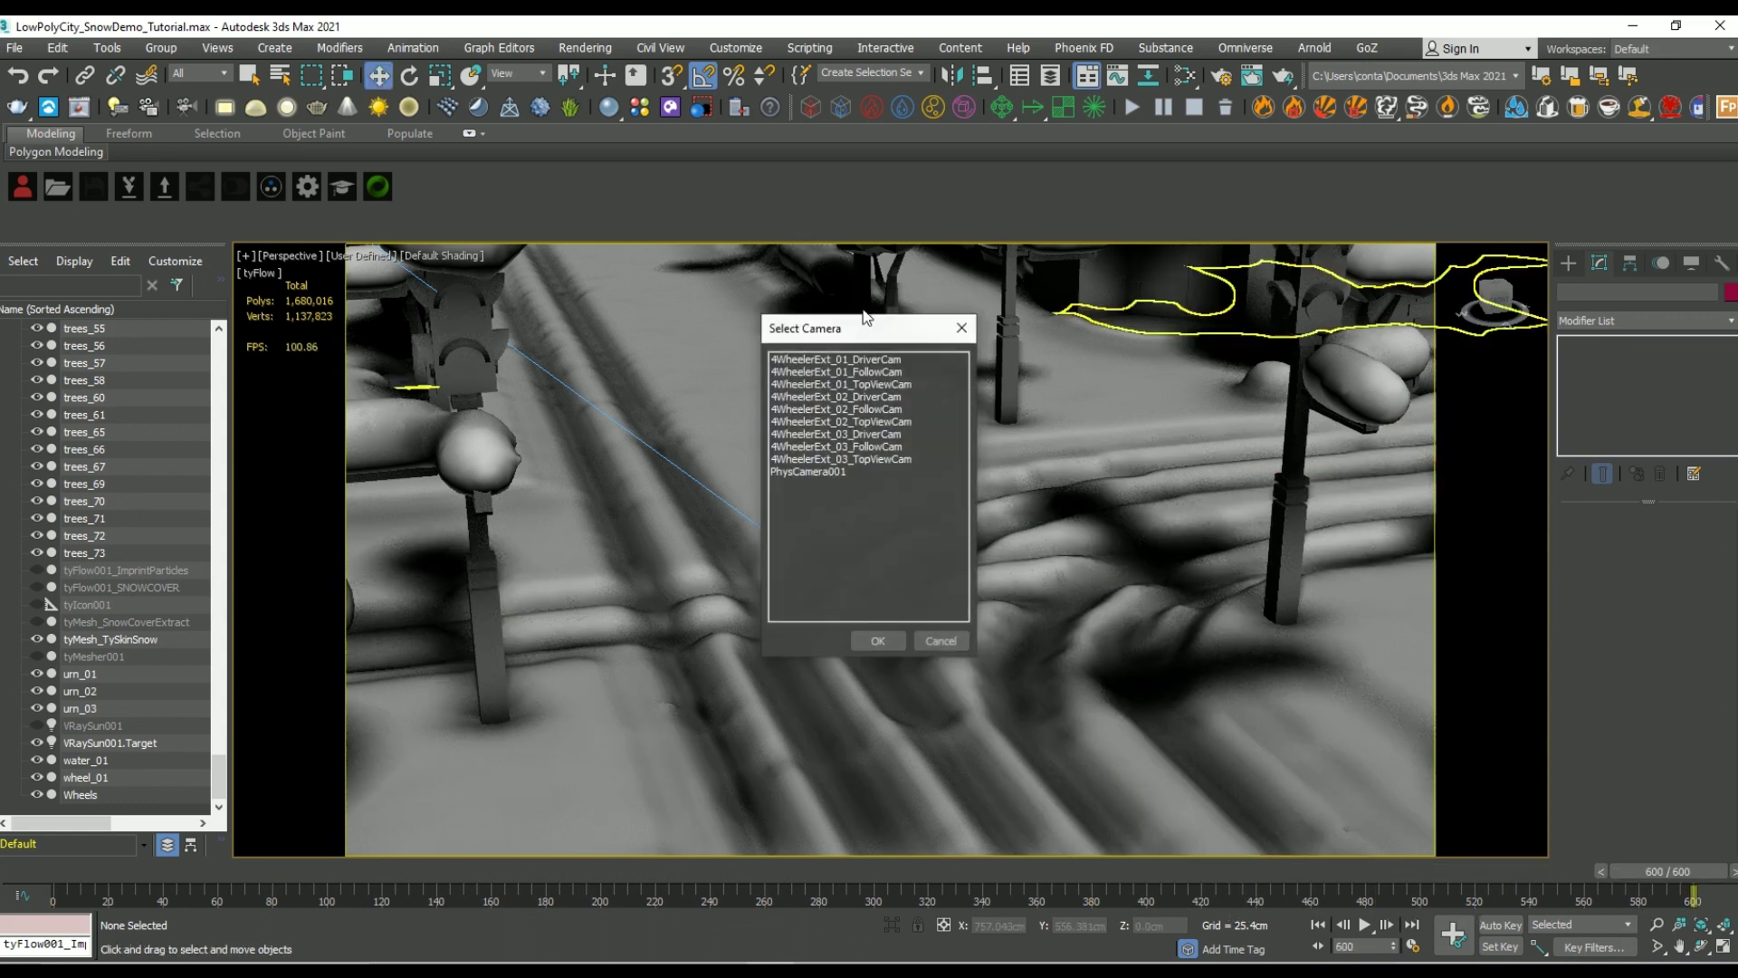
double_click(804, 471)
drag(319, 875, 1244, 897)
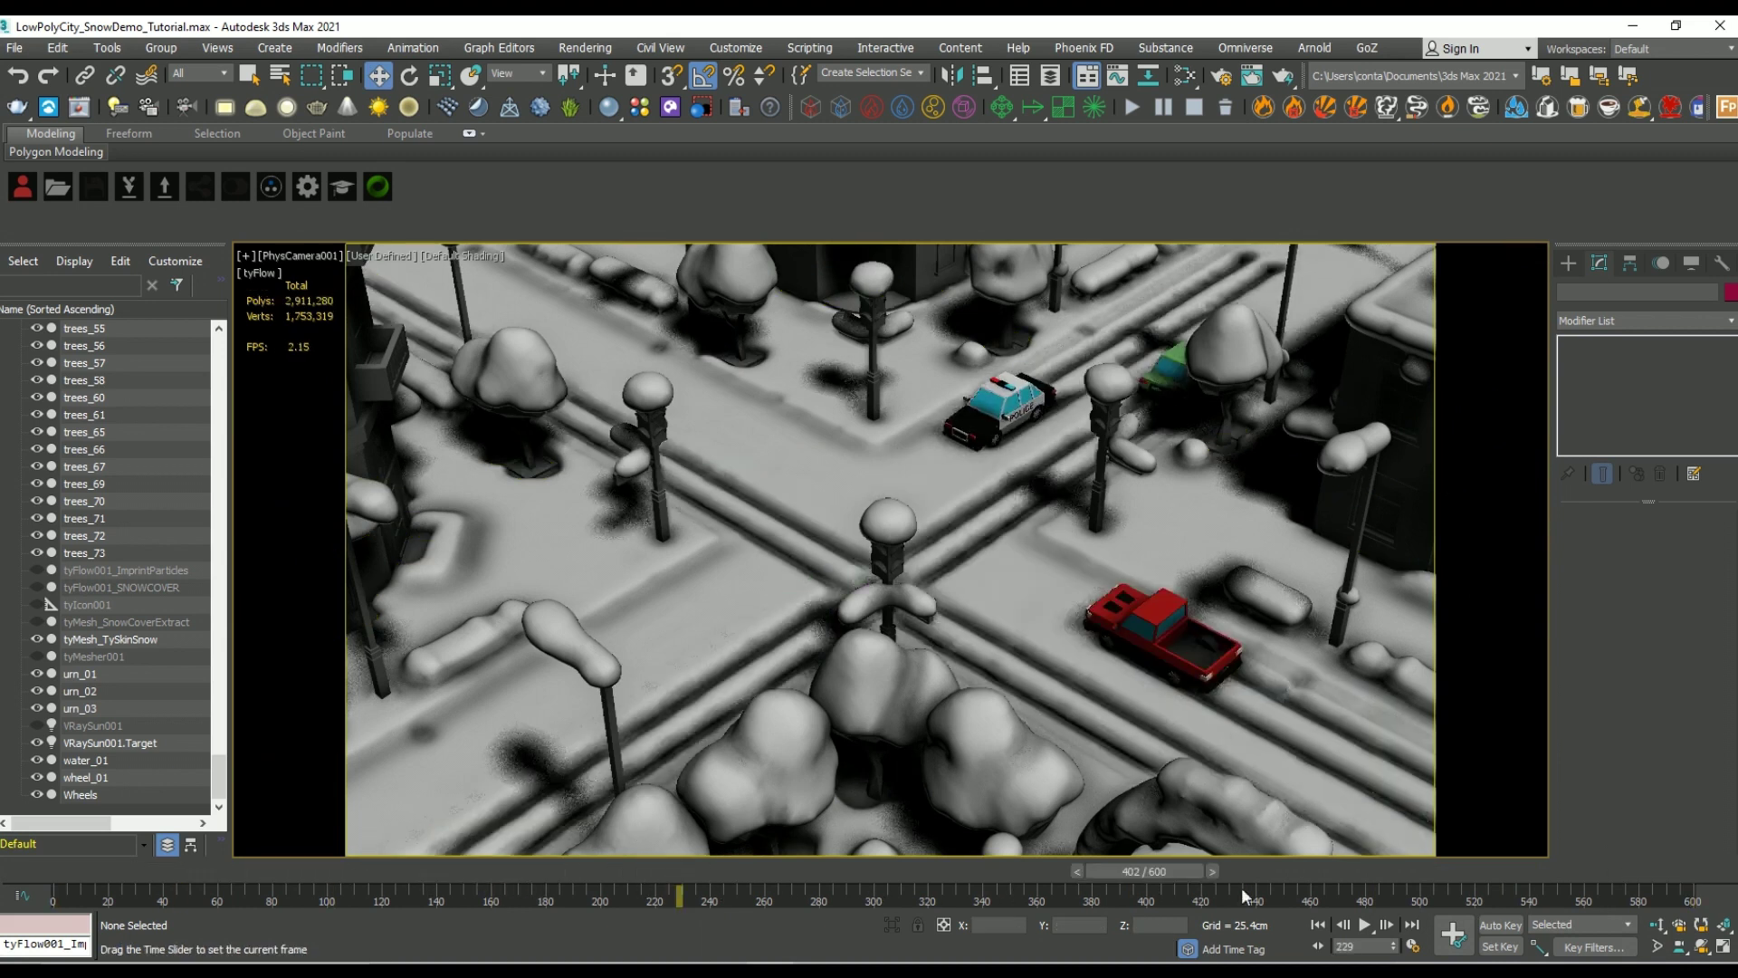
drag(1583, 898, 1737, 898)
key(ctrl+s)
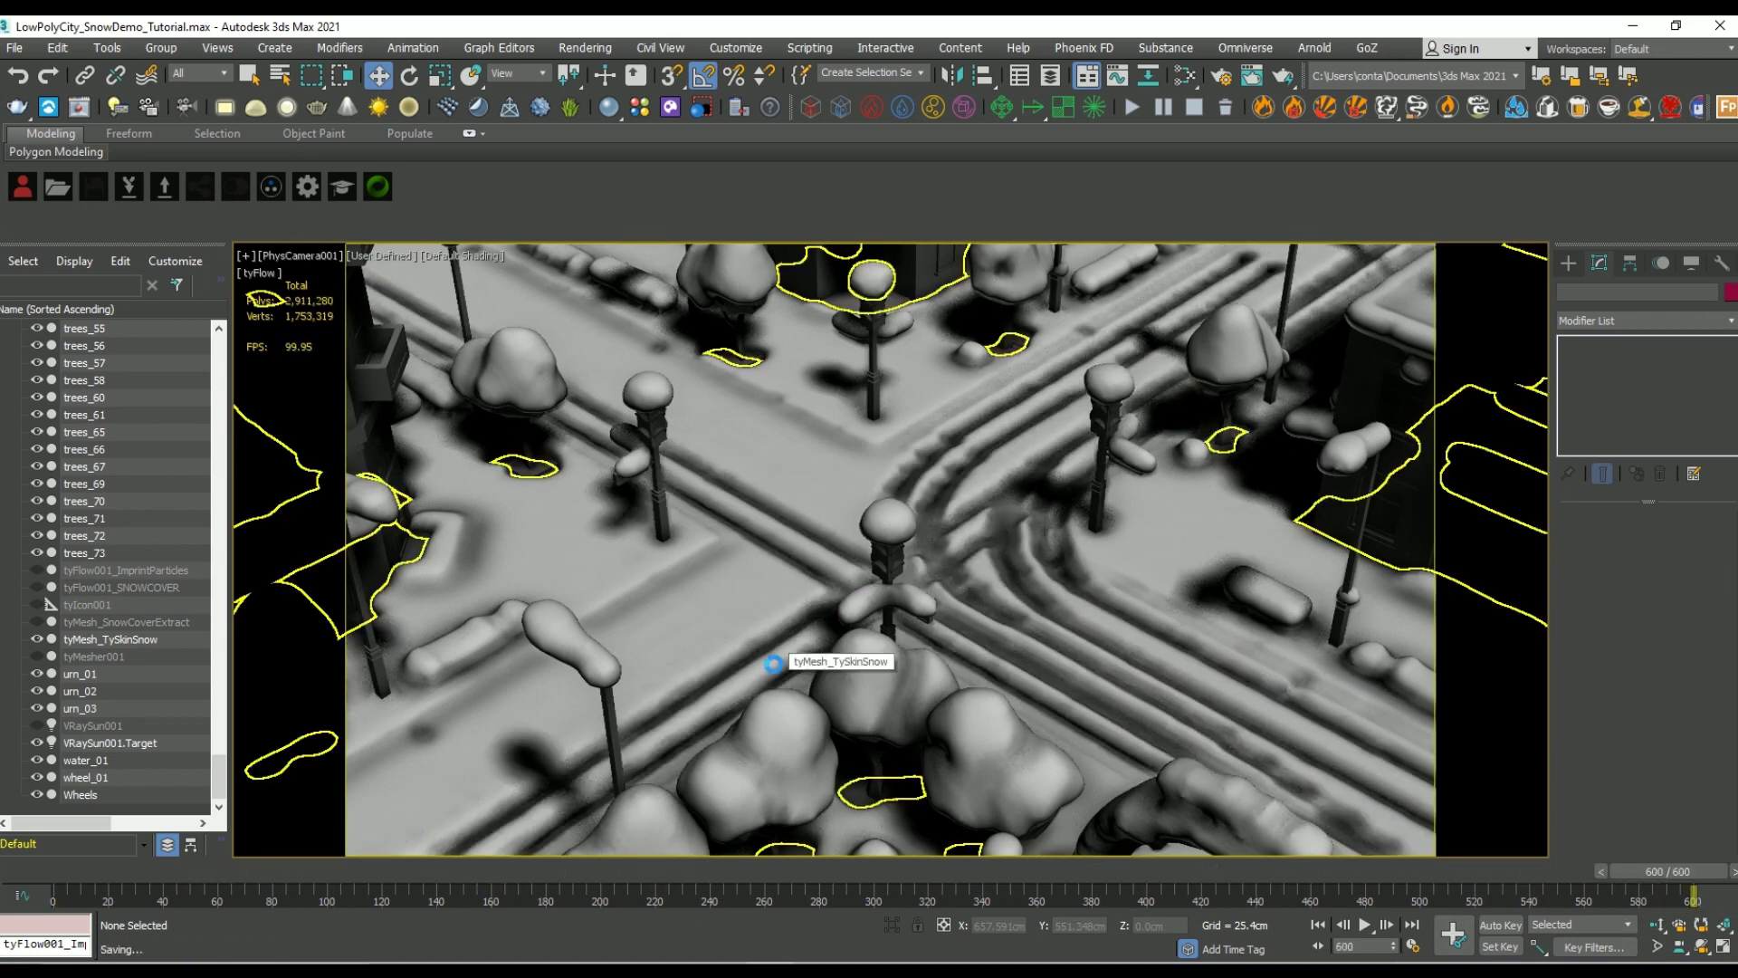
Step: Export only tyMesh_TySkinSnow to Tutorial_Assets as the Alembic file SnowImprint.abc, with an animation range of 0 to 950
click(774, 665)
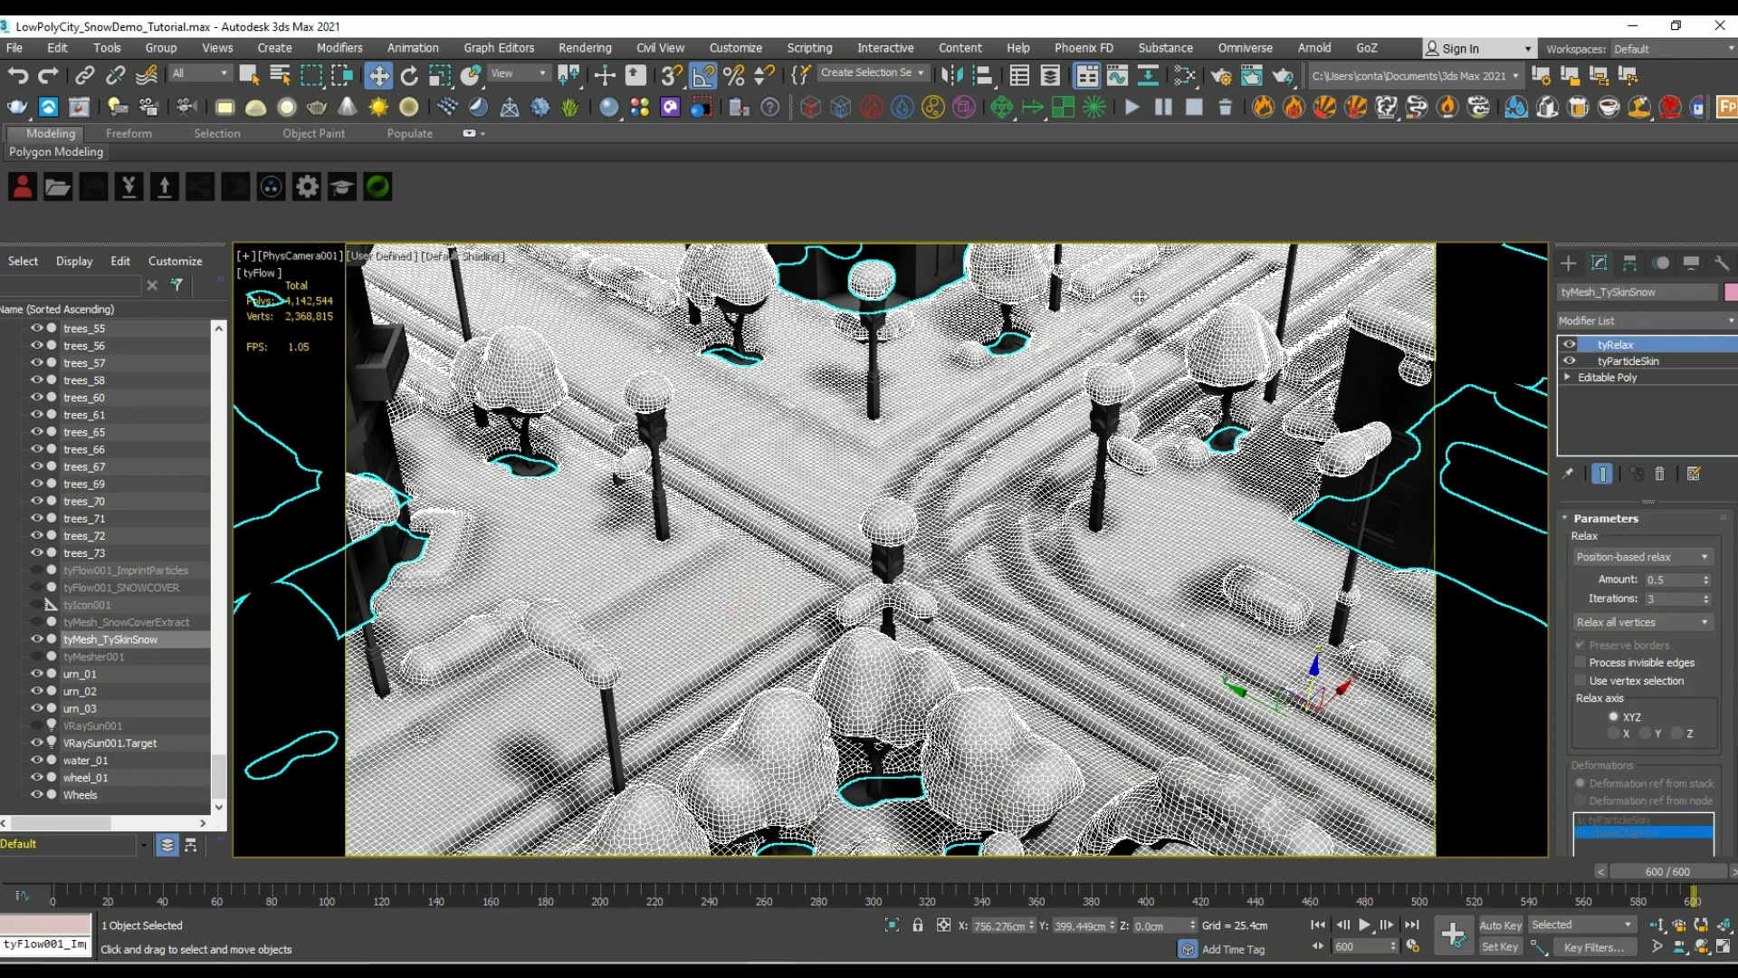
click(10, 50)
mouse_move(77, 330)
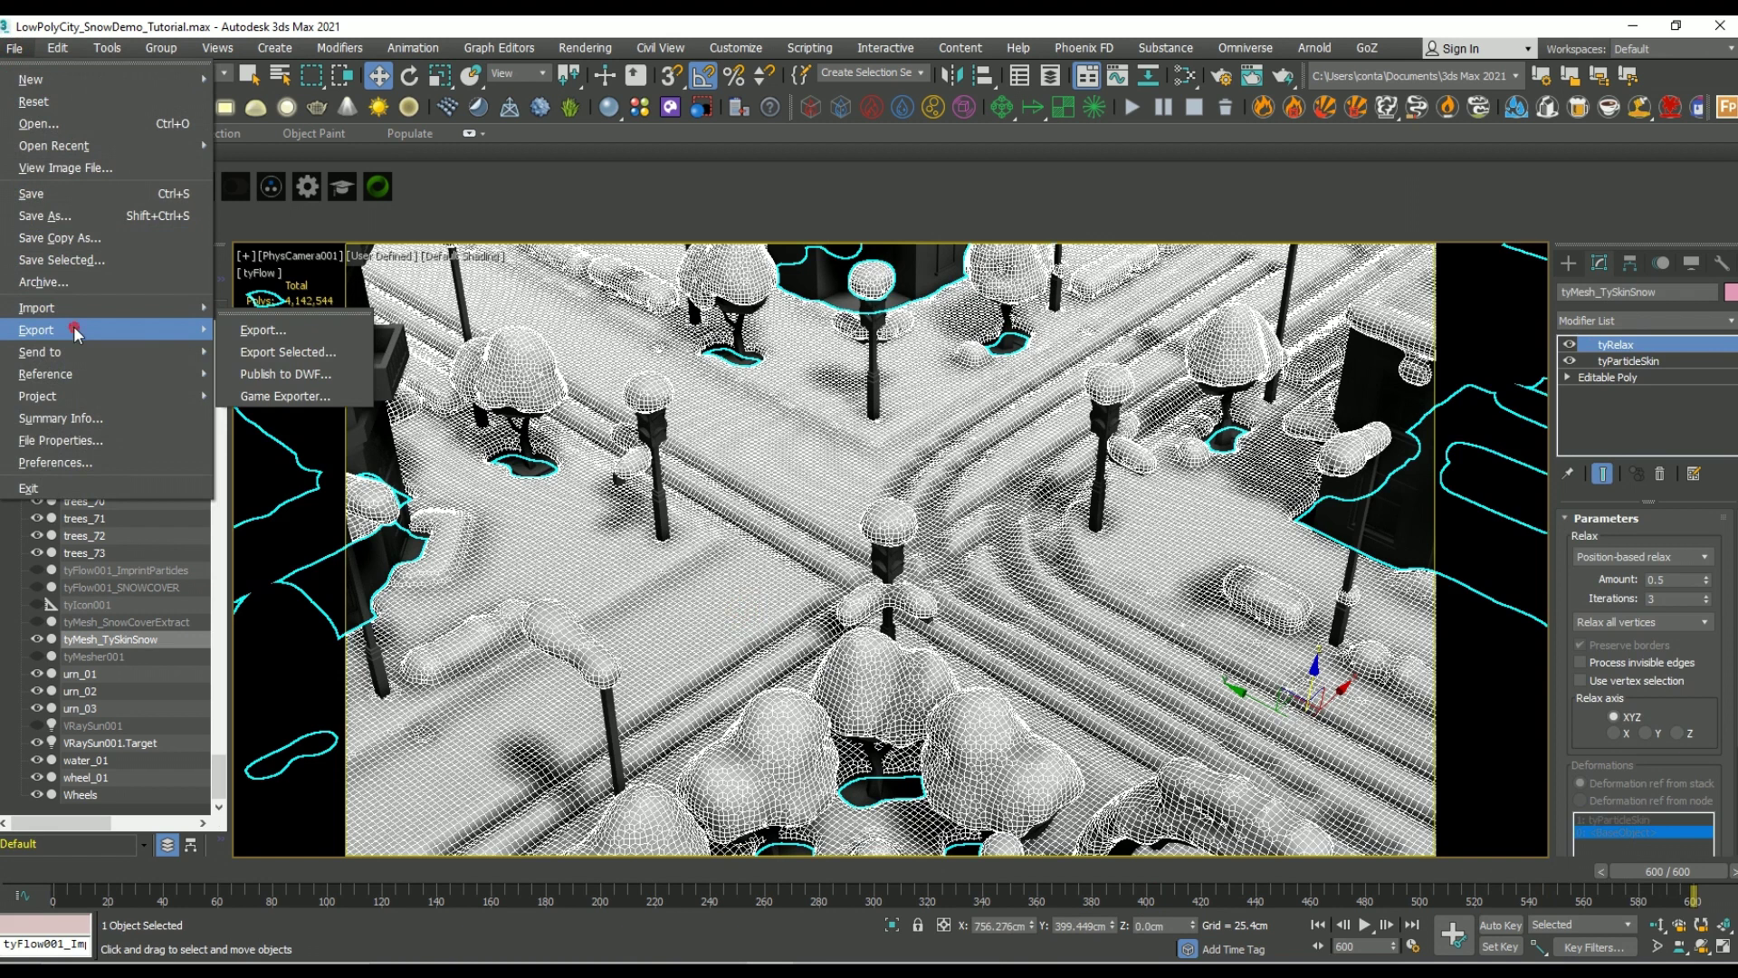
click(301, 352)
click(233, 936)
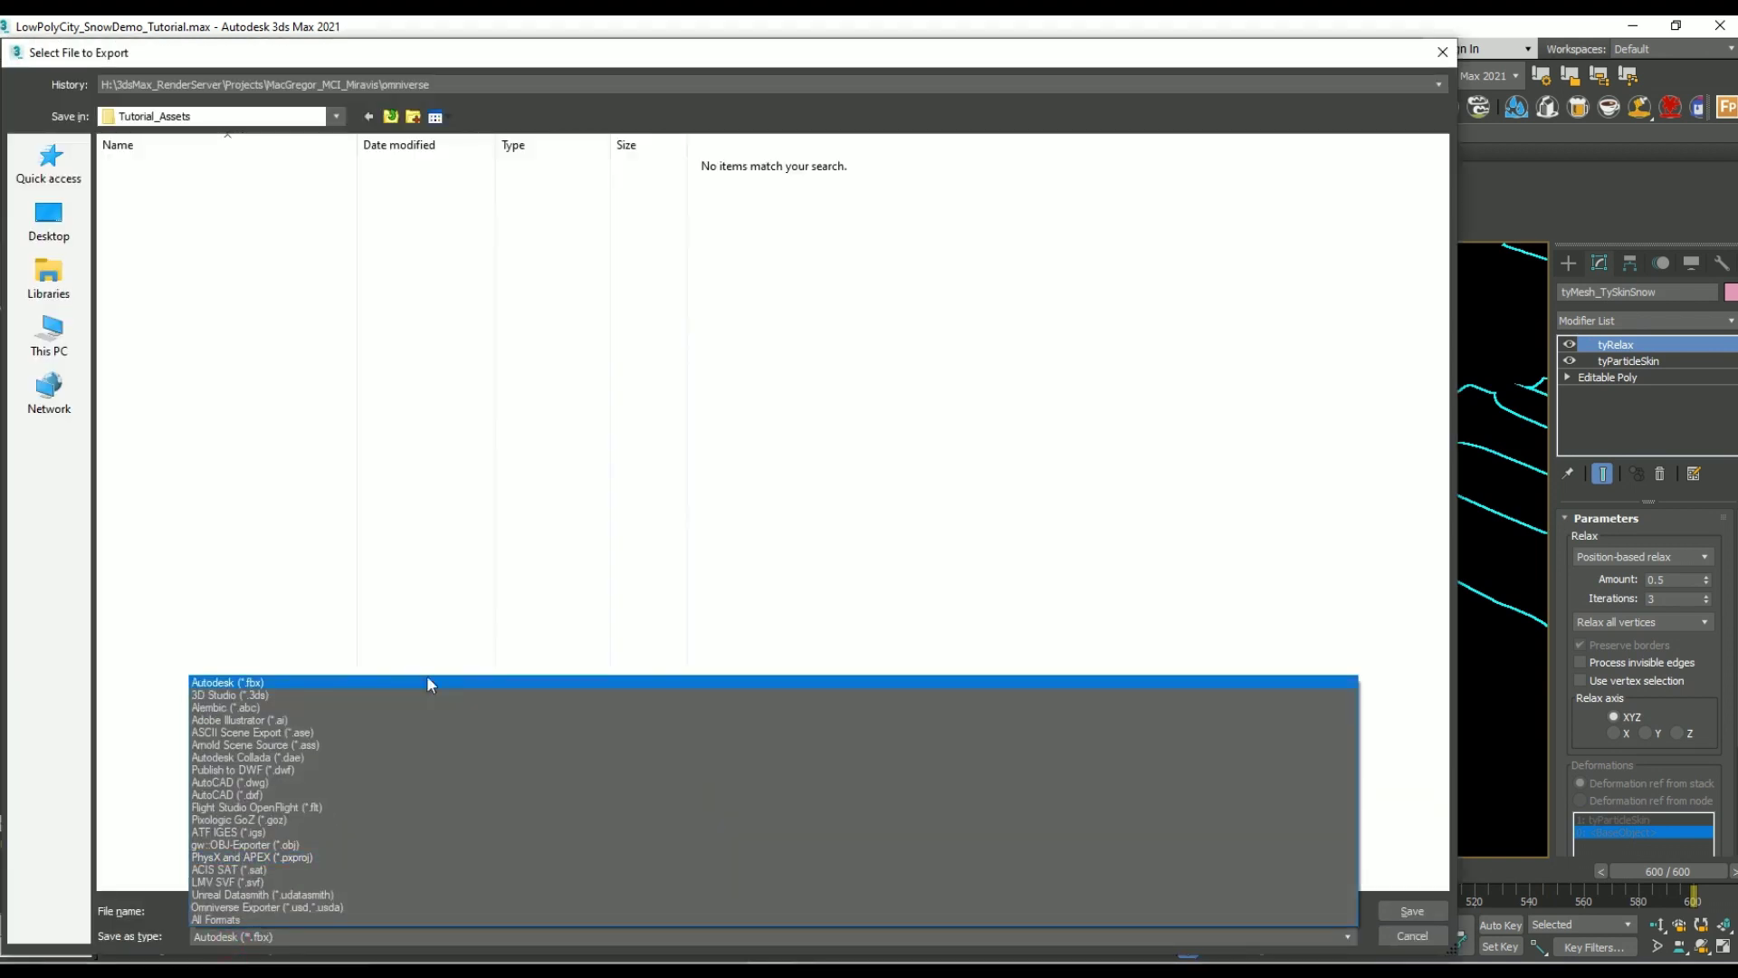
click(290, 705)
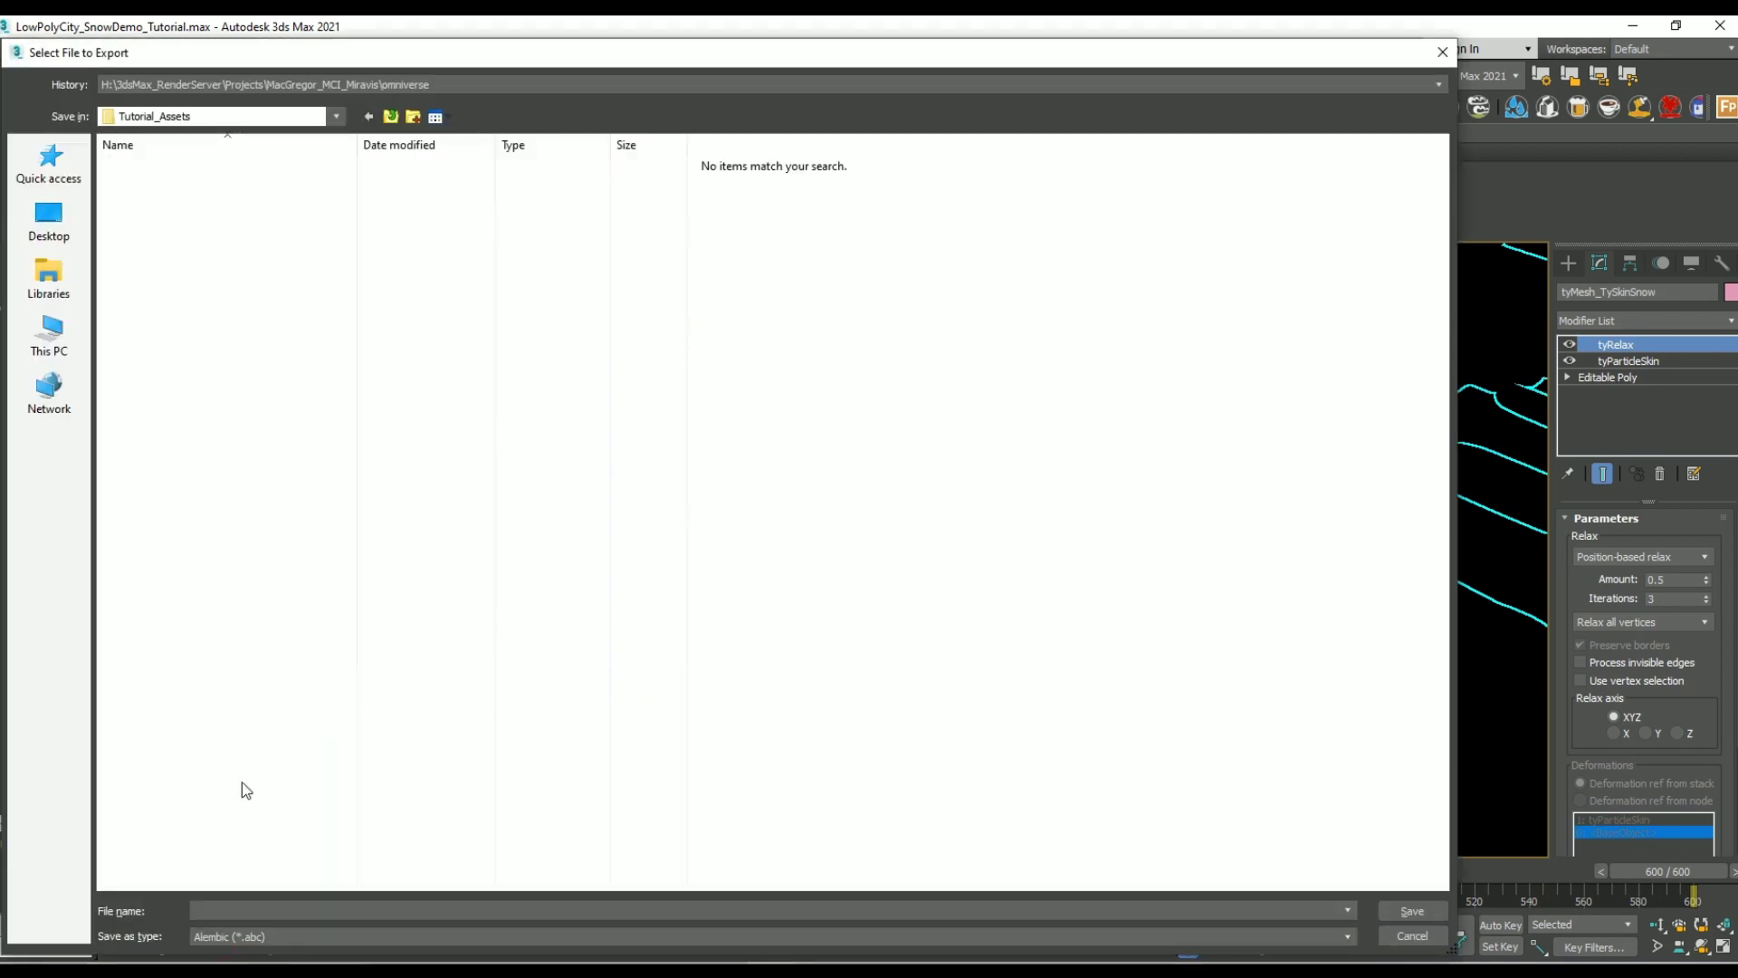
key(Return)
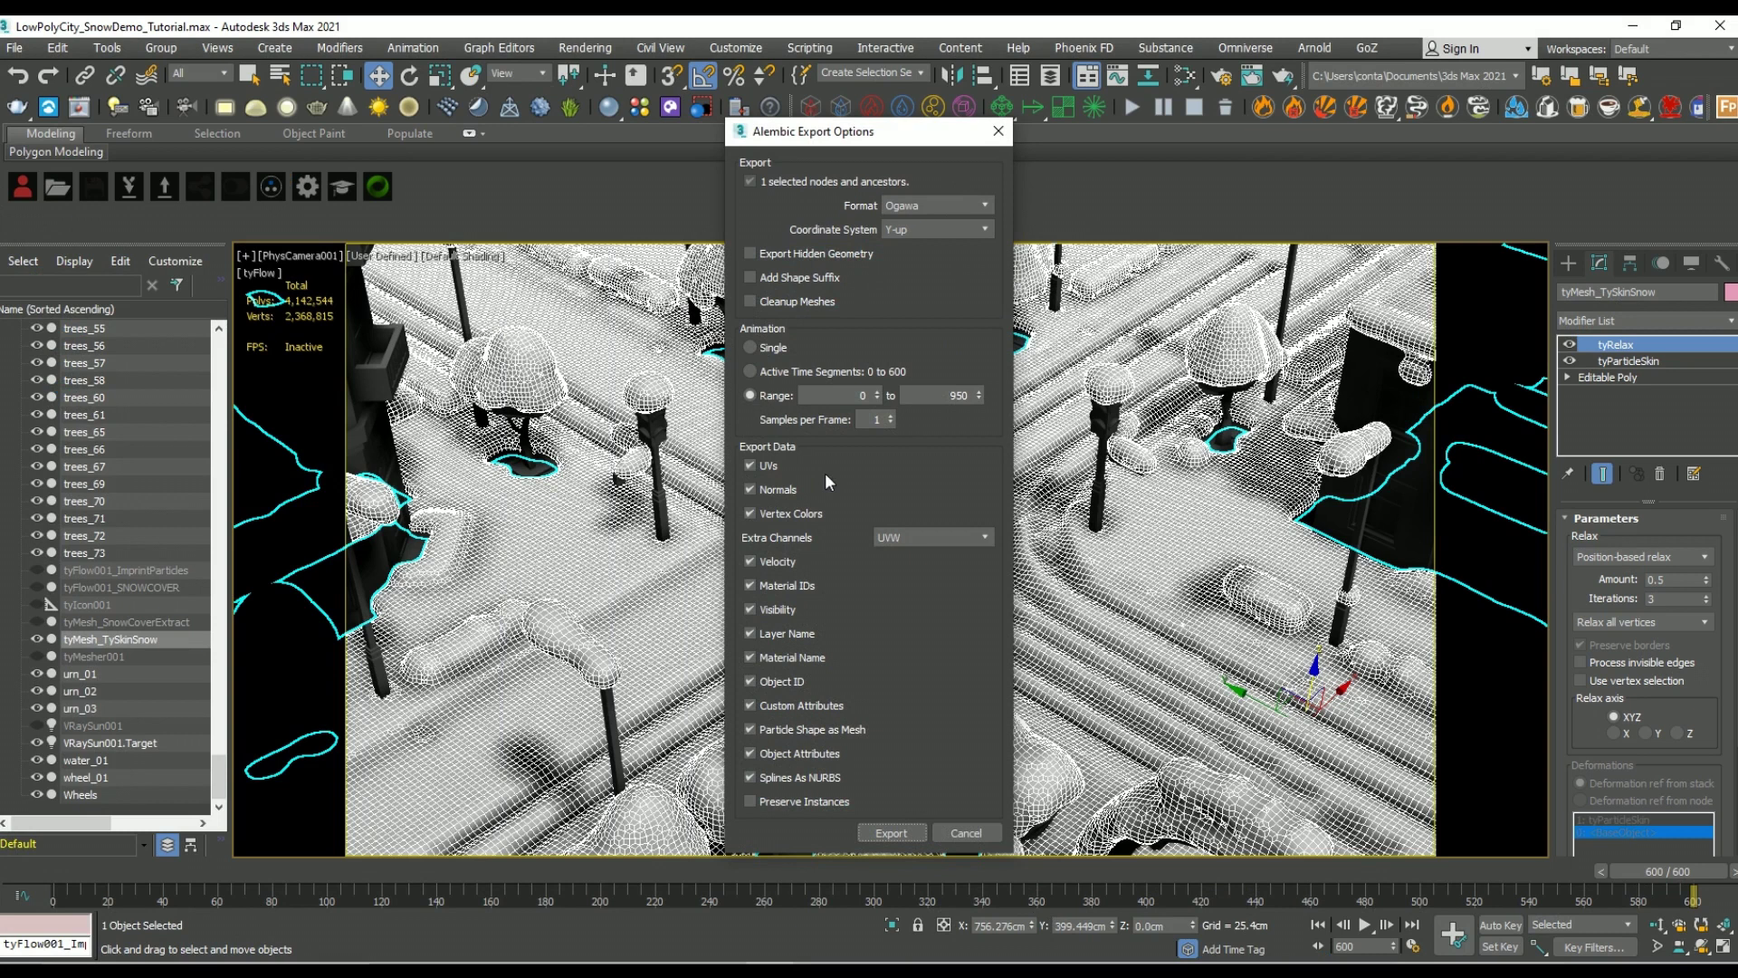
click(903, 834)
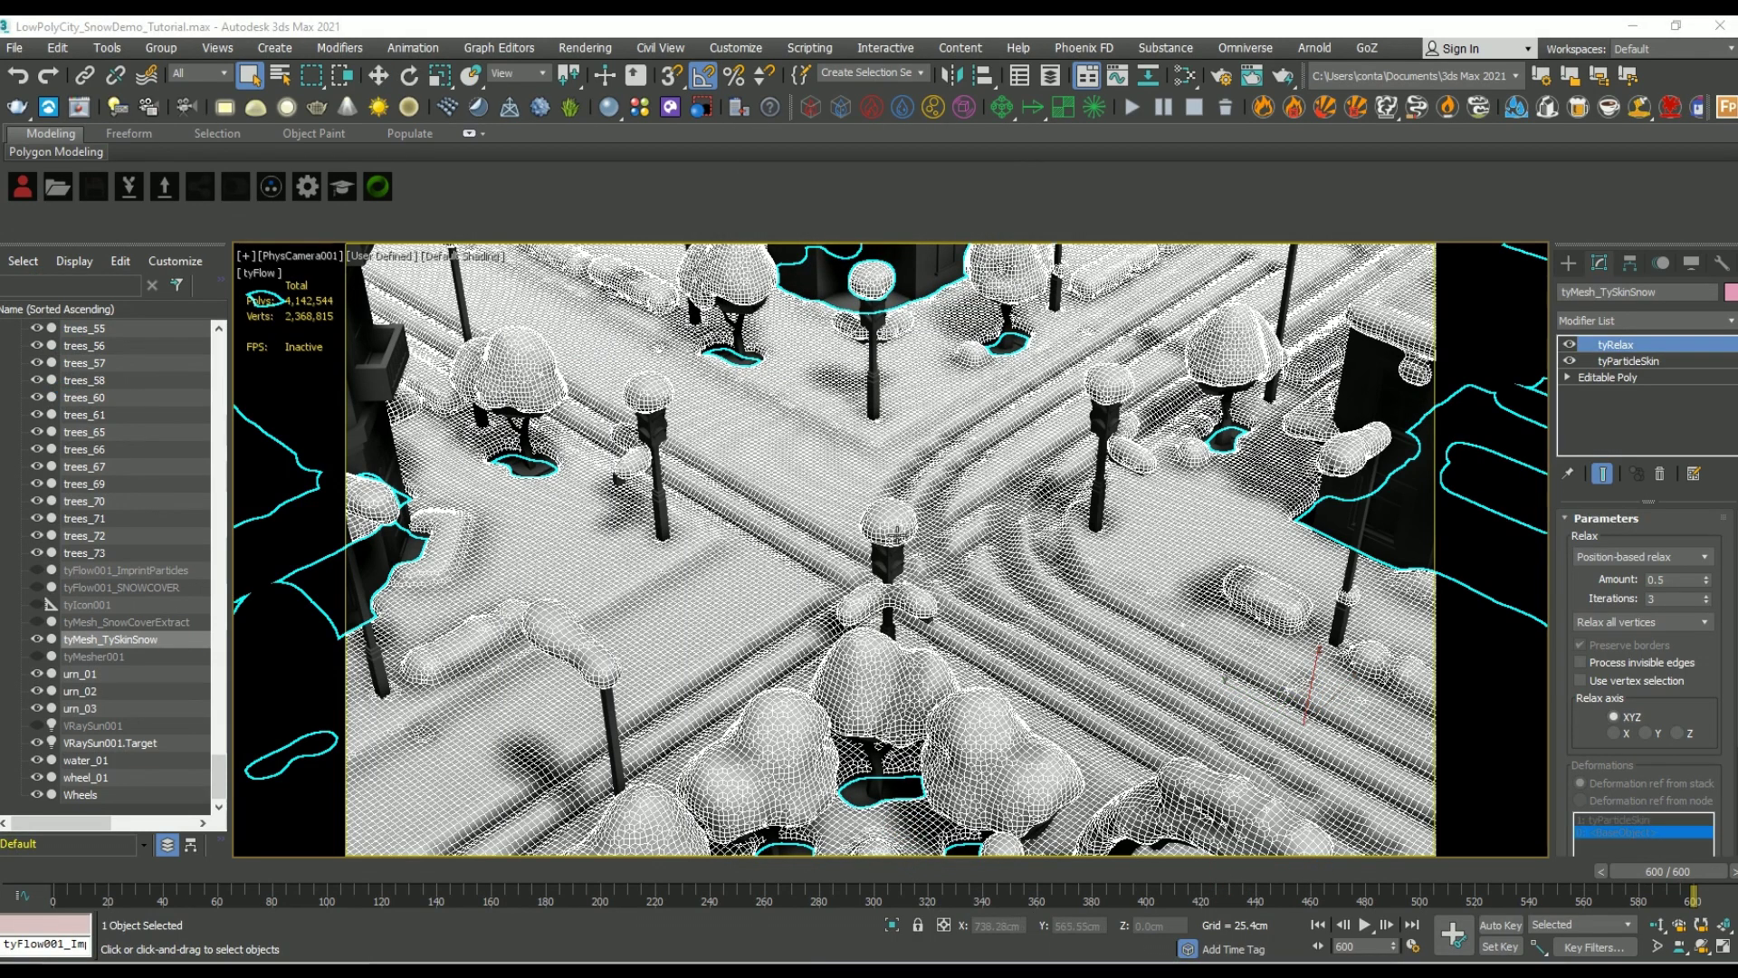
Step: Export only the GEO city group to Tutorial_Assets as the single-frame Alembic file CityMesh.abc
click(1101, 428)
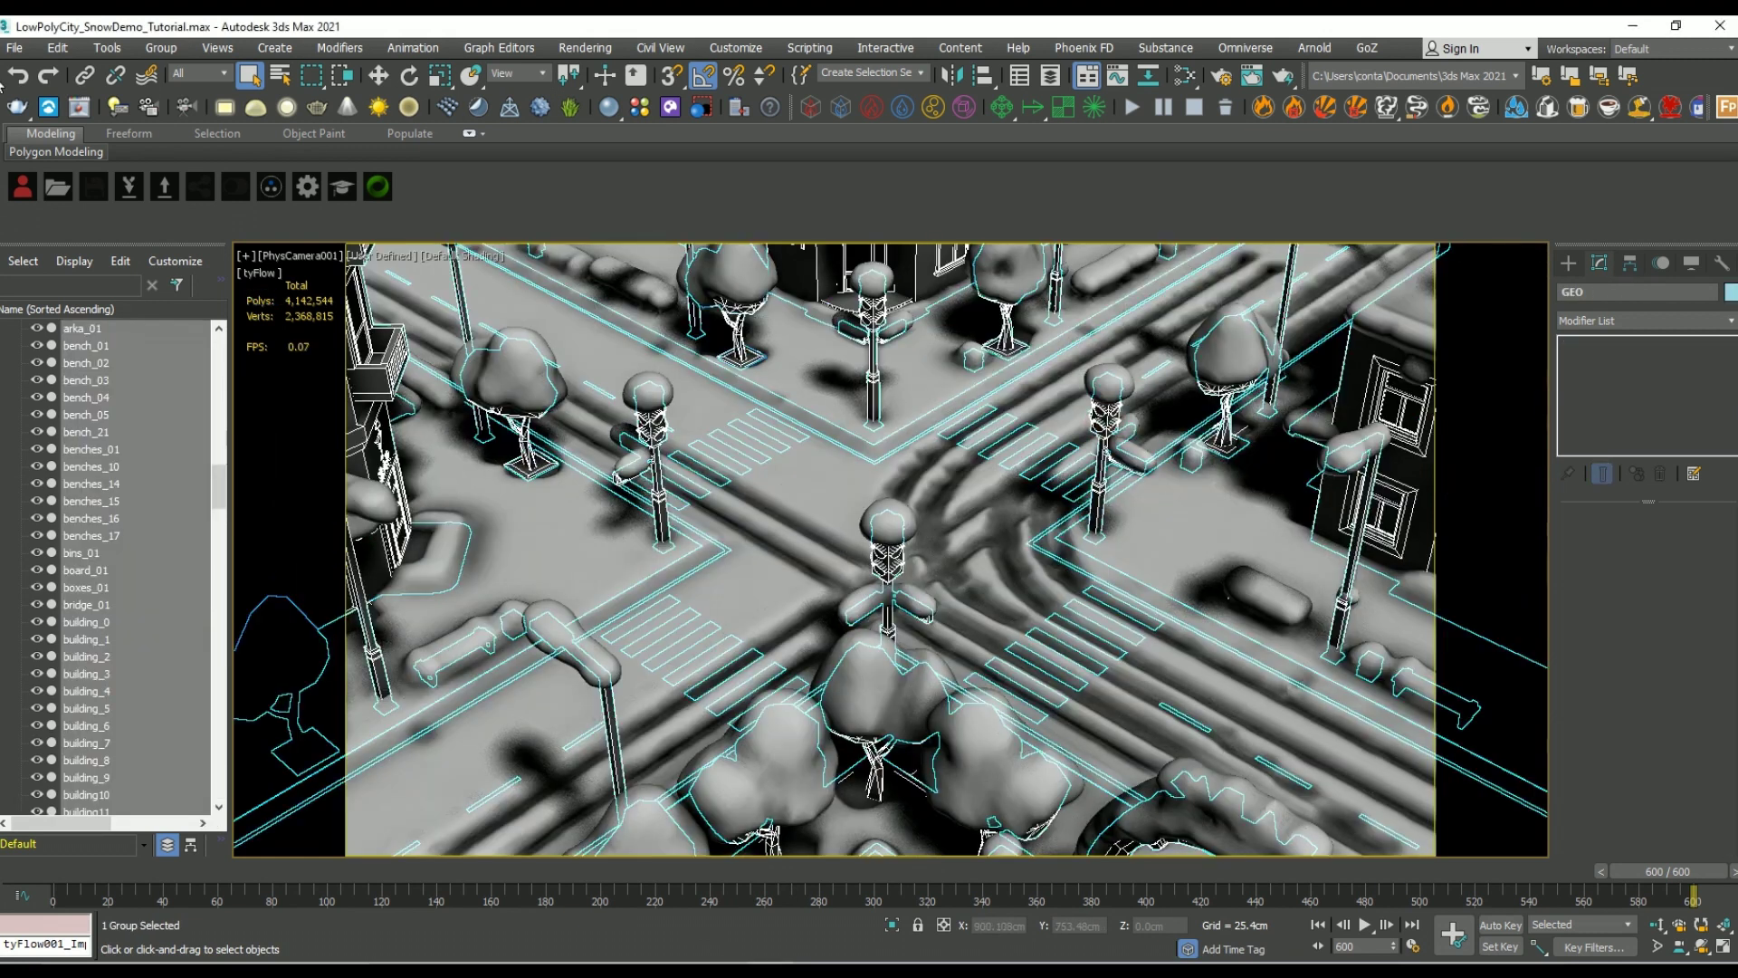
click(17, 49)
mouse_move(75, 332)
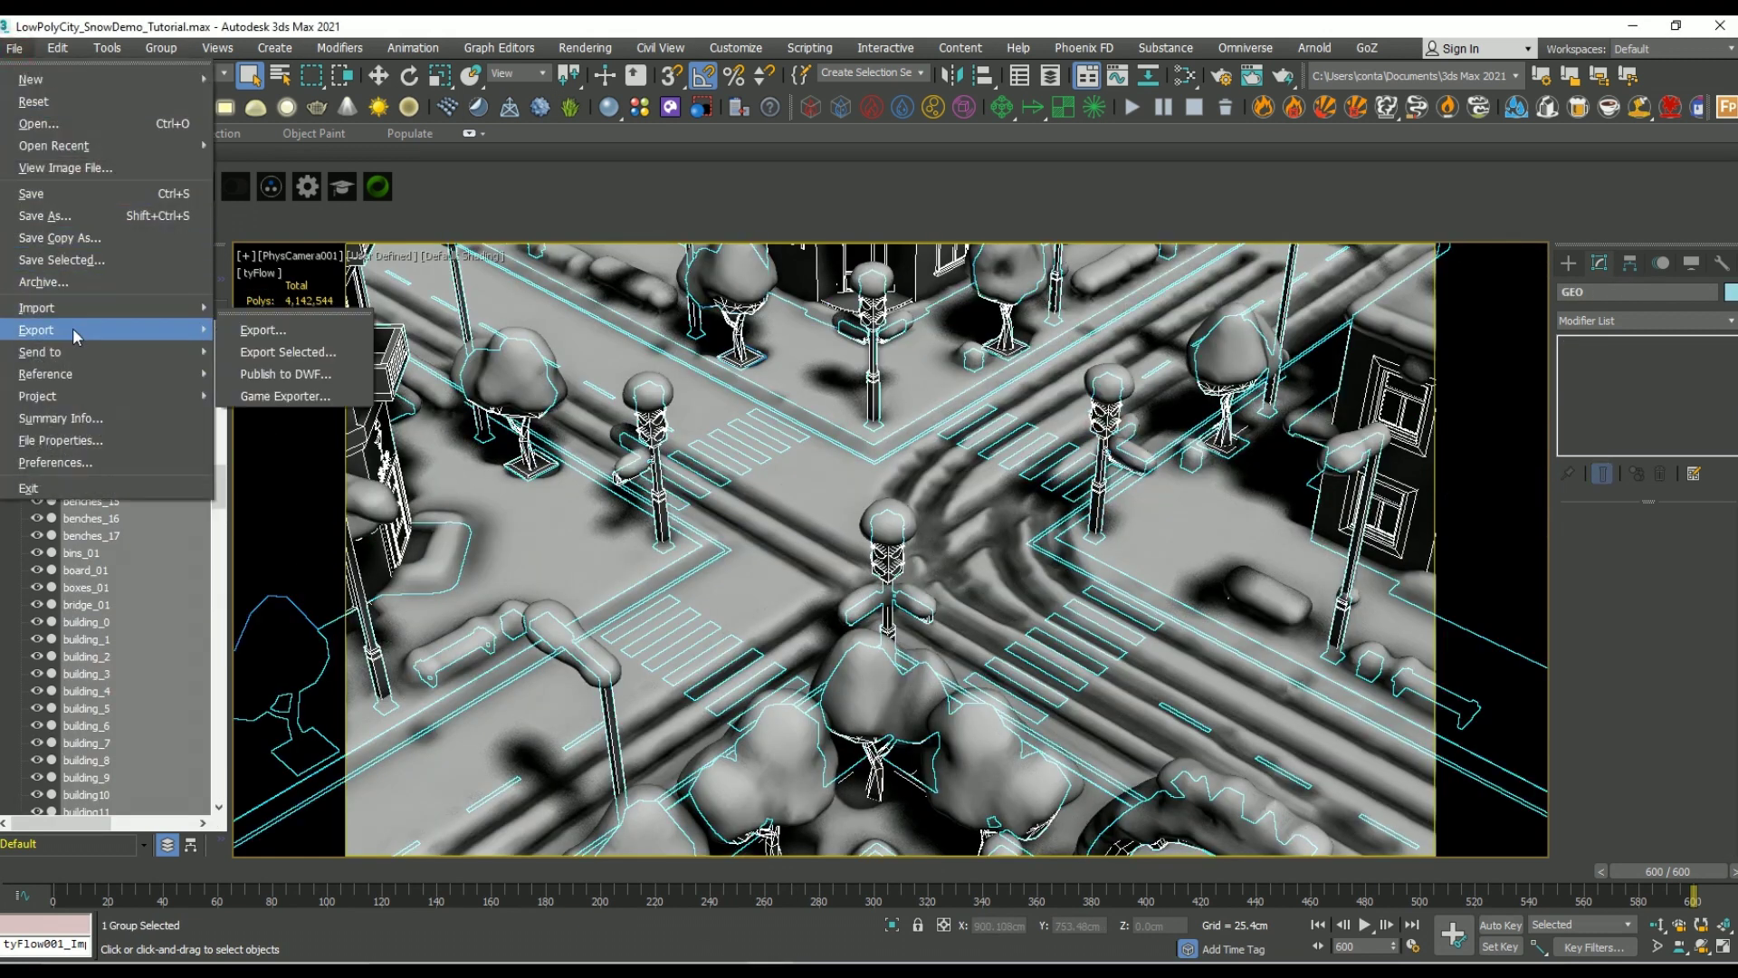
click(321, 352)
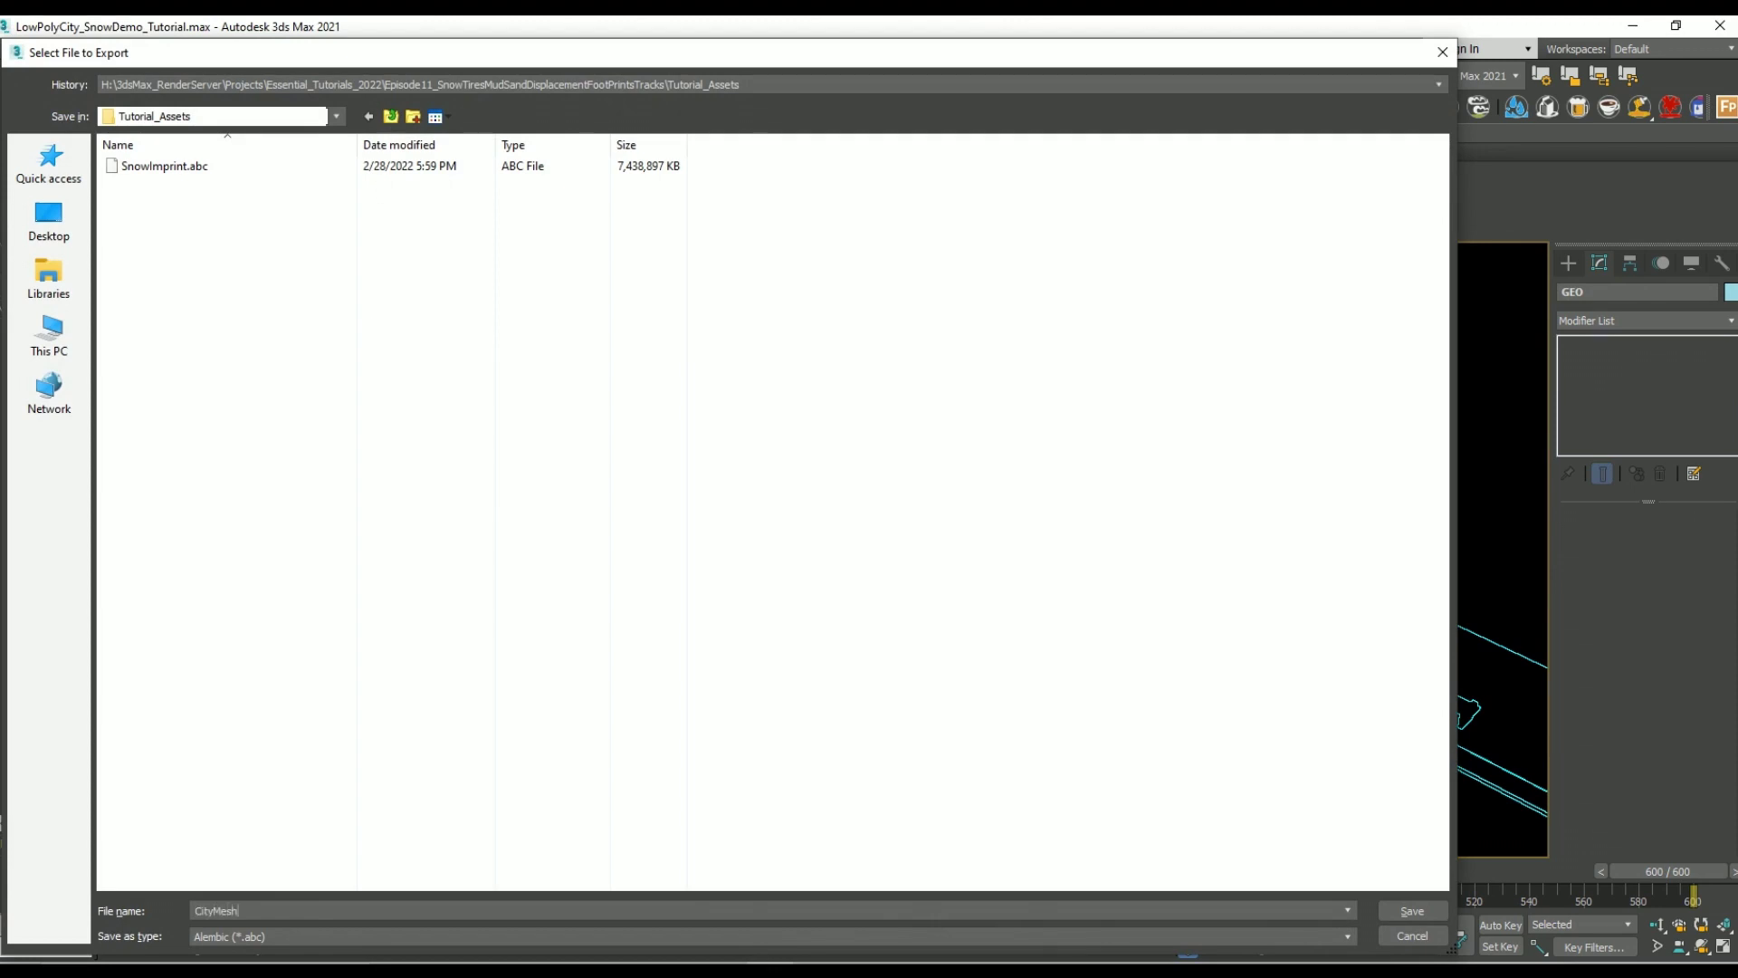
click(1411, 913)
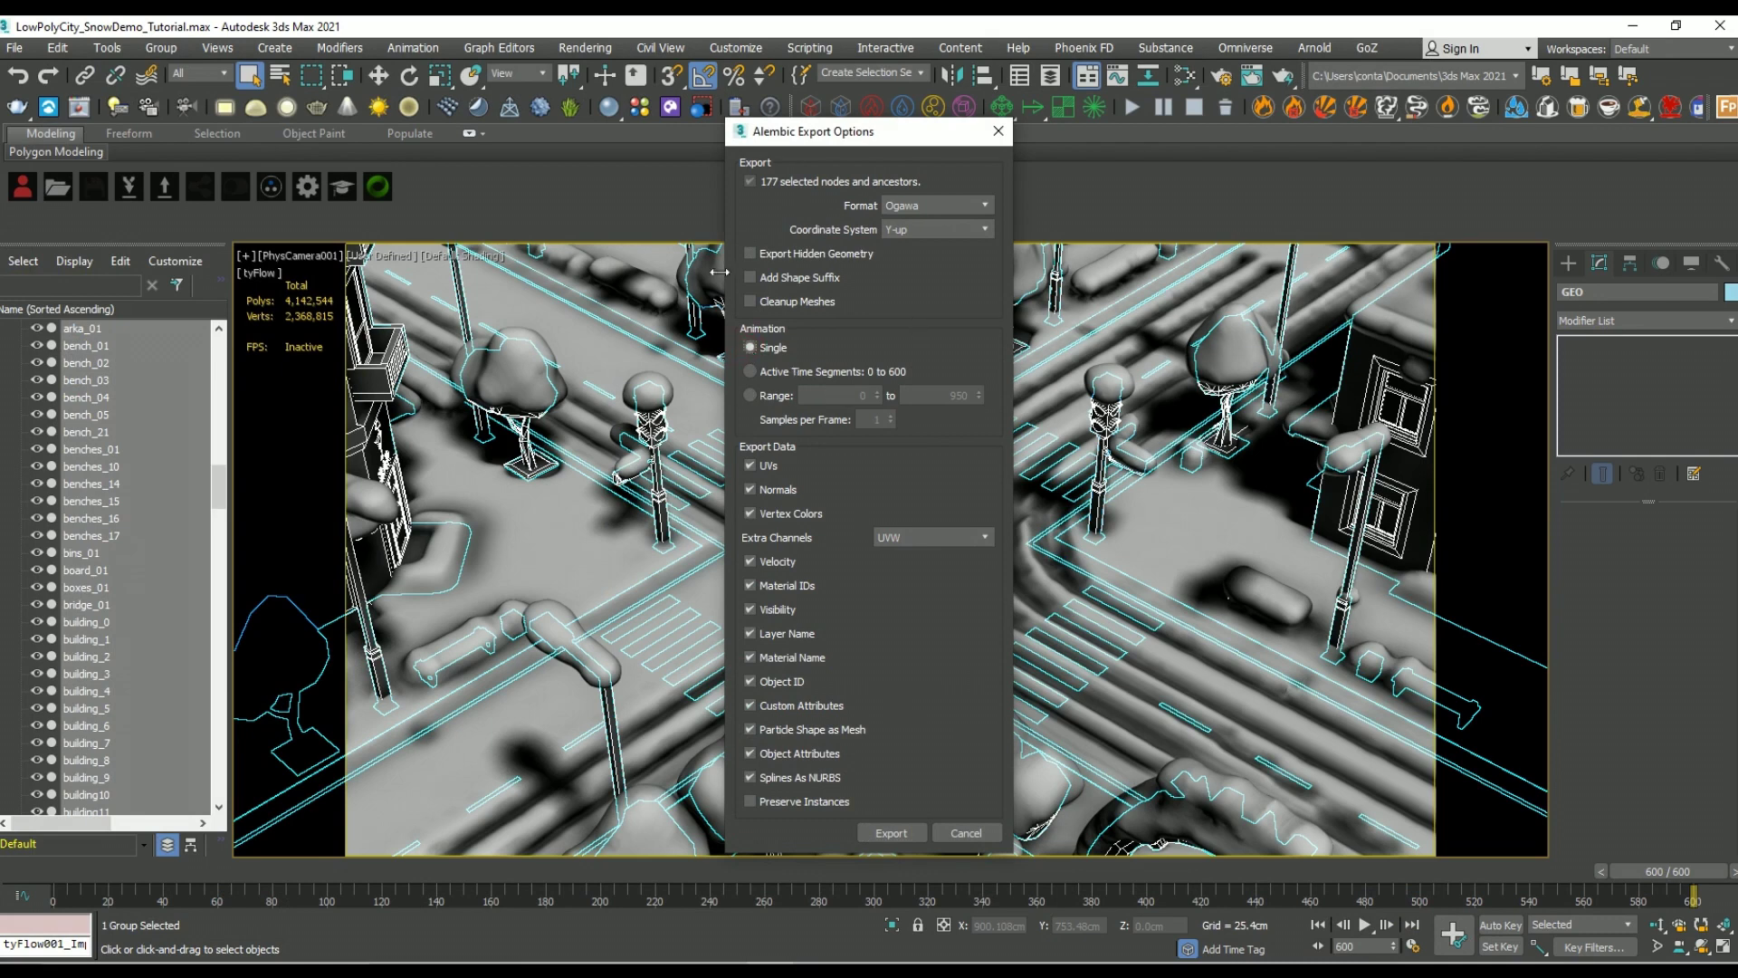
click(891, 833)
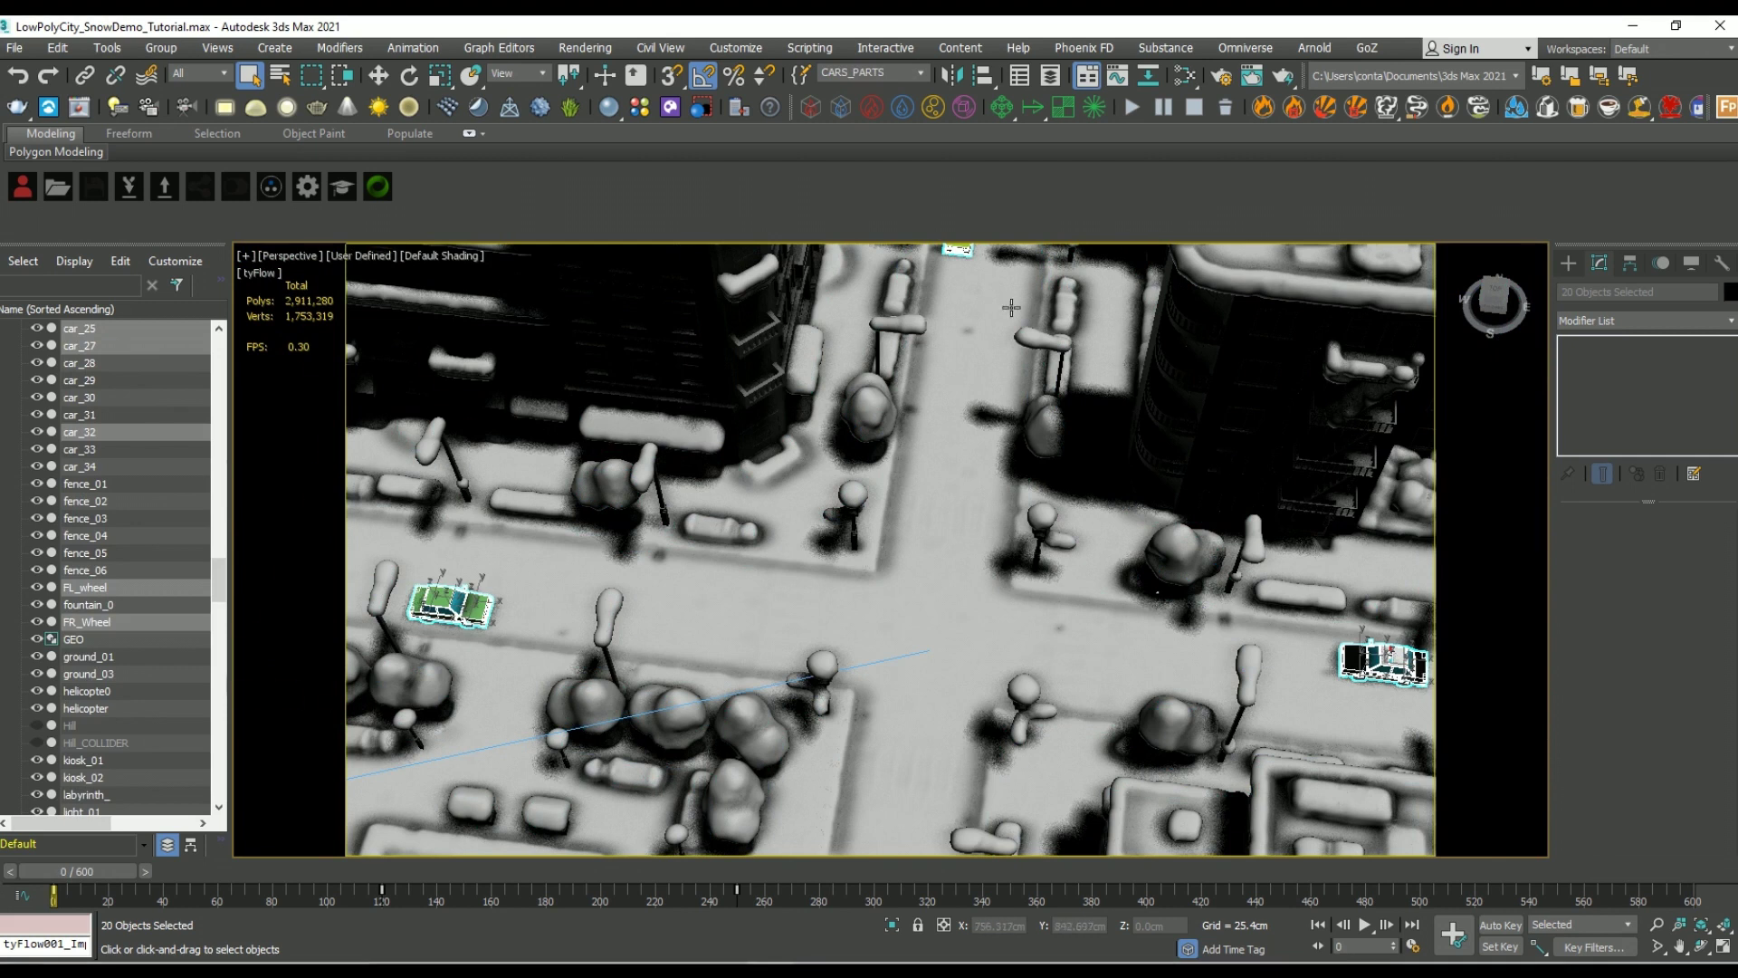
Step: Export the selected CARS_PARTS objects as an Alembic file named CarsAnimated, with an animation range of 0 to 950
alt+middle_drag(1011, 308, 1223, 372)
click(11, 48)
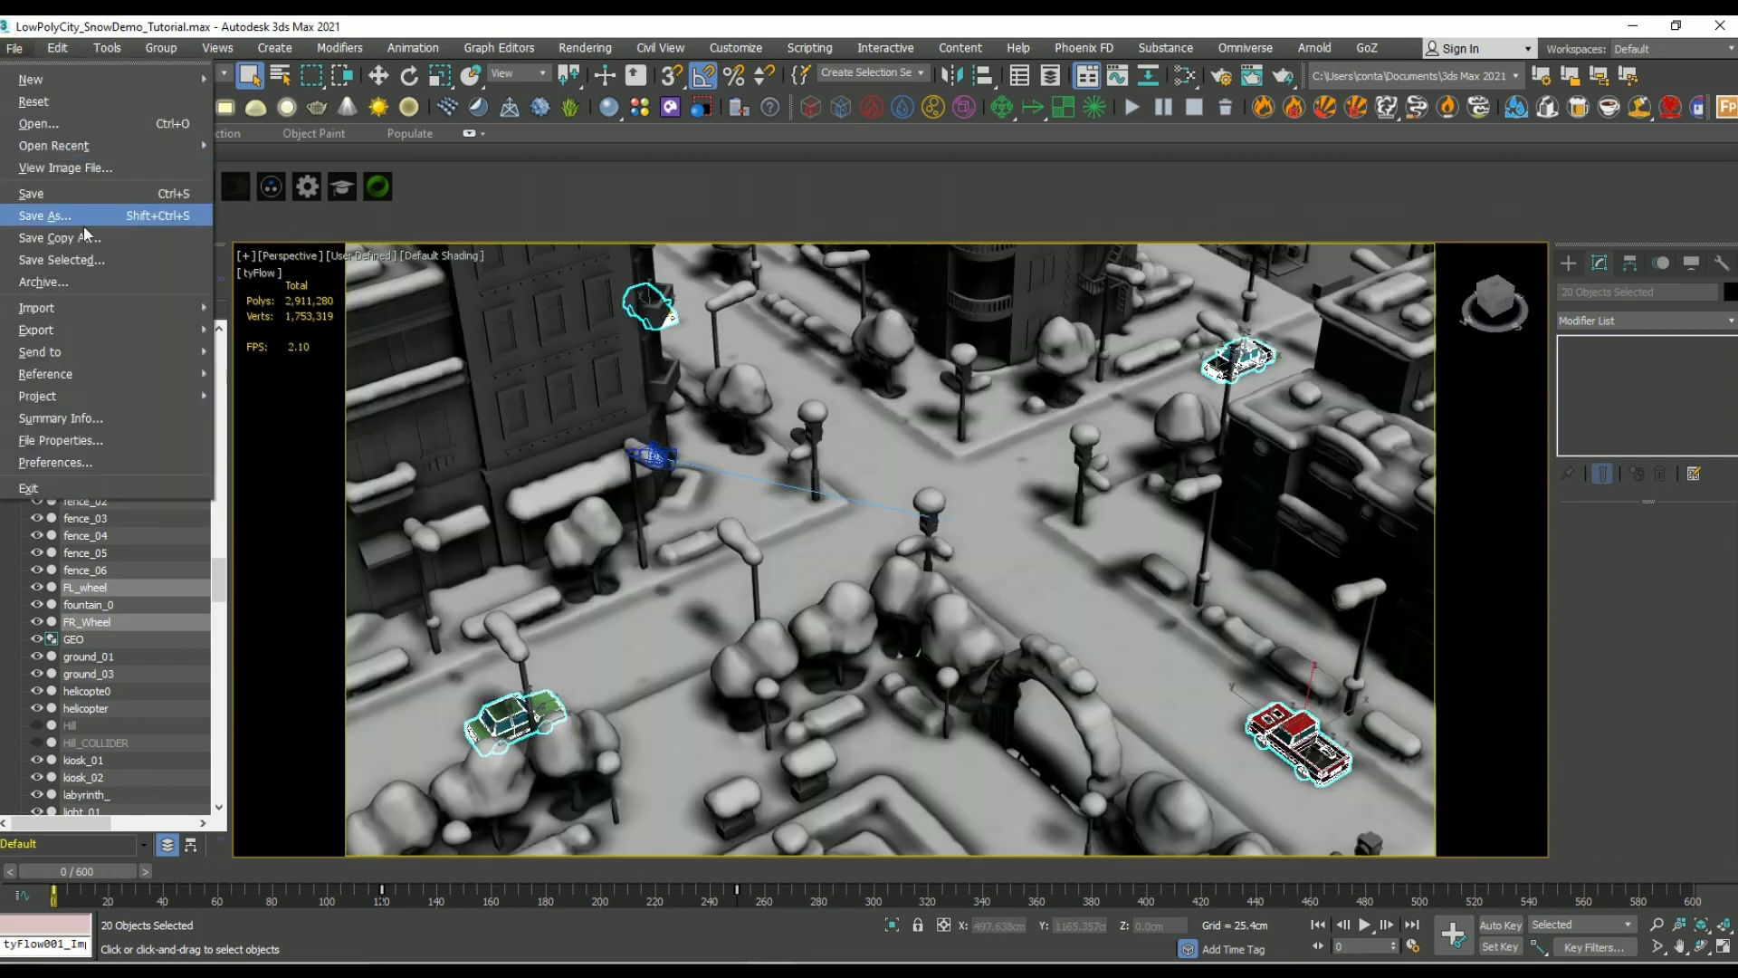
click(110, 327)
click(287, 352)
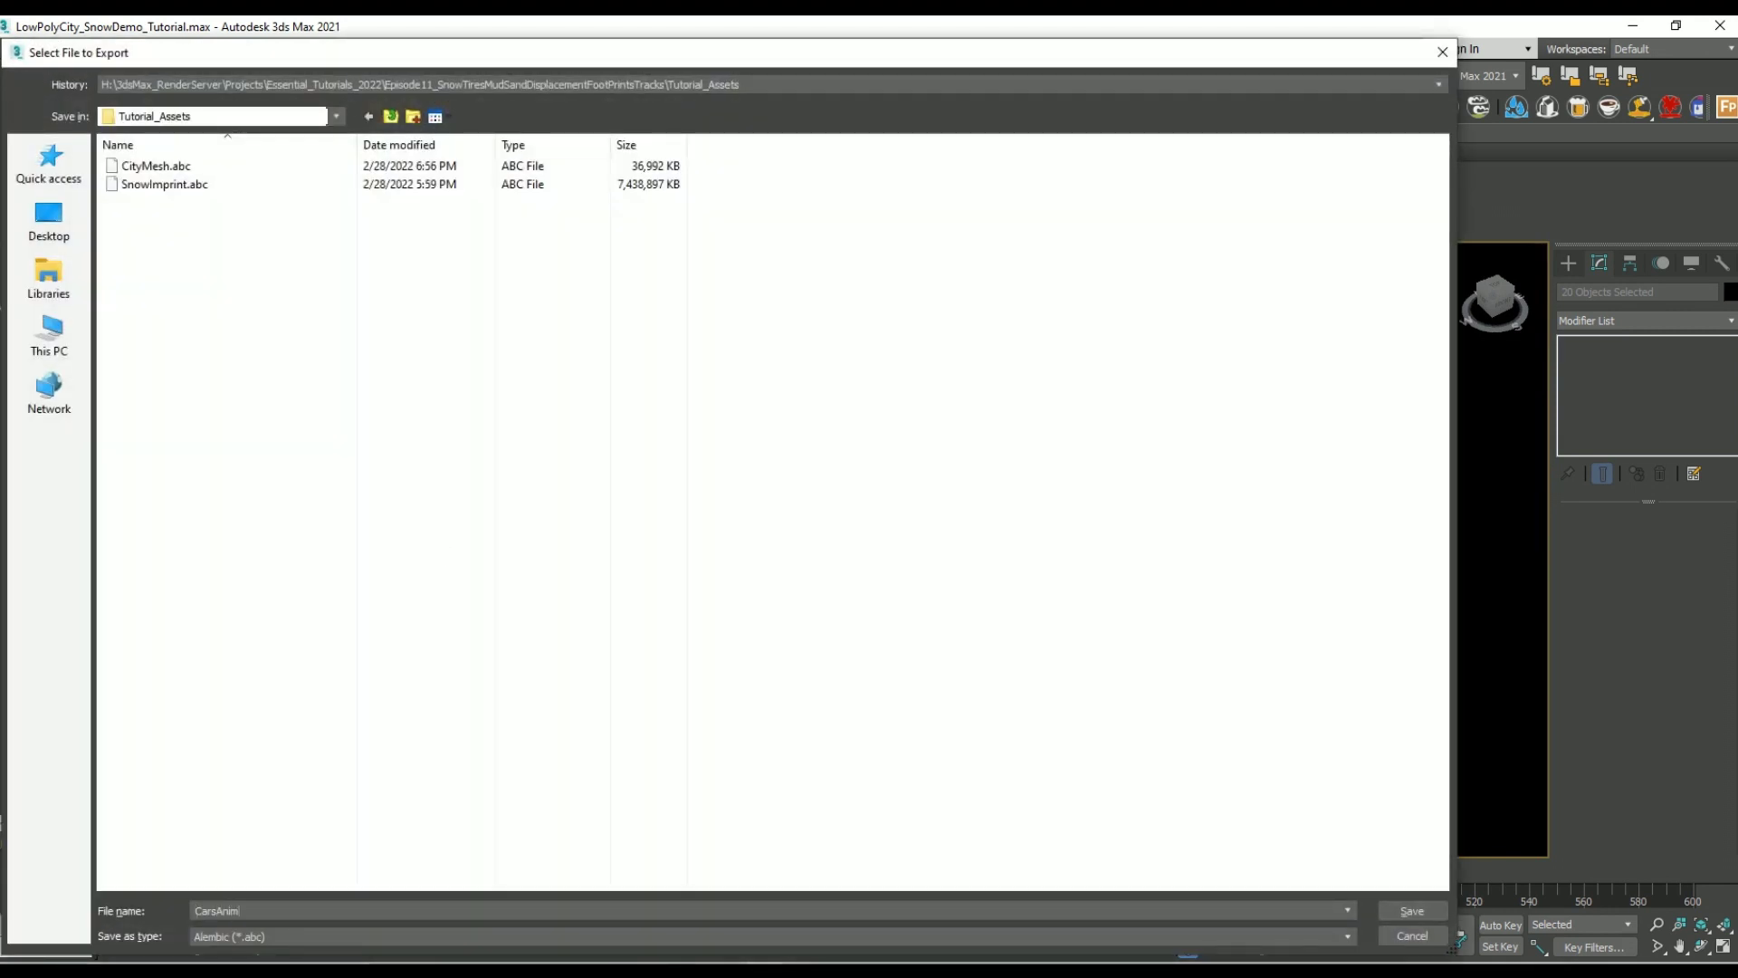
text(Animatede)
key(Return)
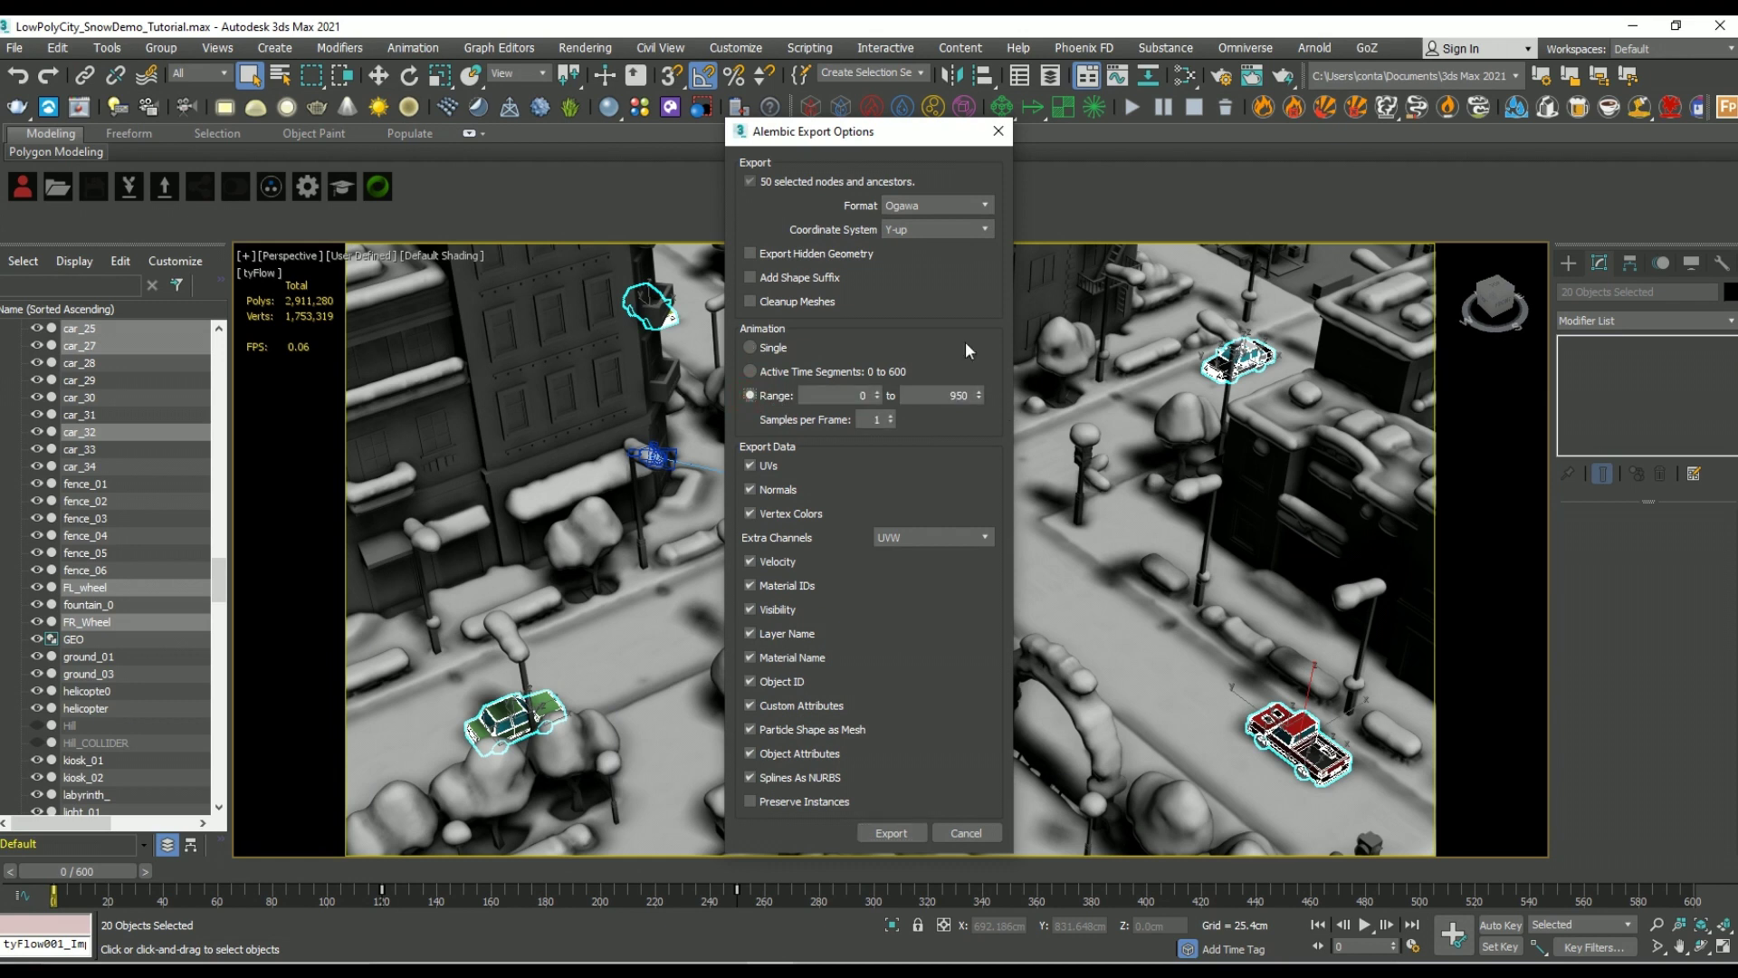
click(898, 833)
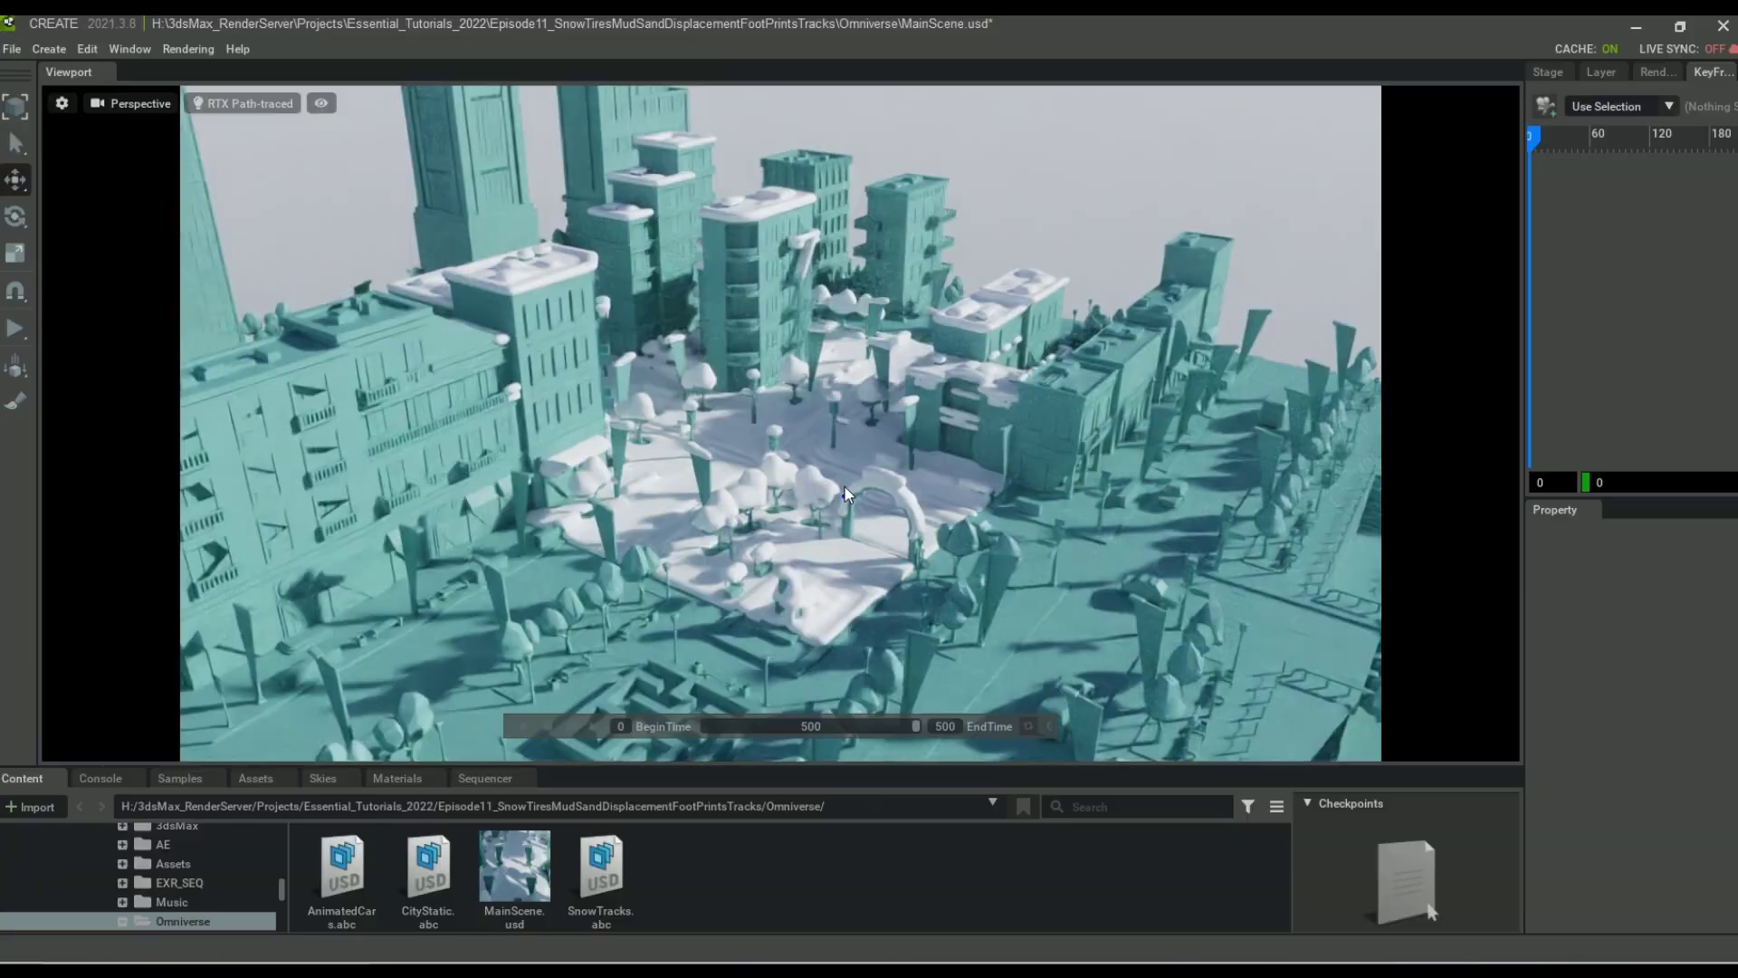
Step: In Omniverse Create, examine the intersection's snow tracks up close while scrubbing MainScene's animation to frame 500
right_drag(845, 486, 933, 557)
mouse_move(704, 727)
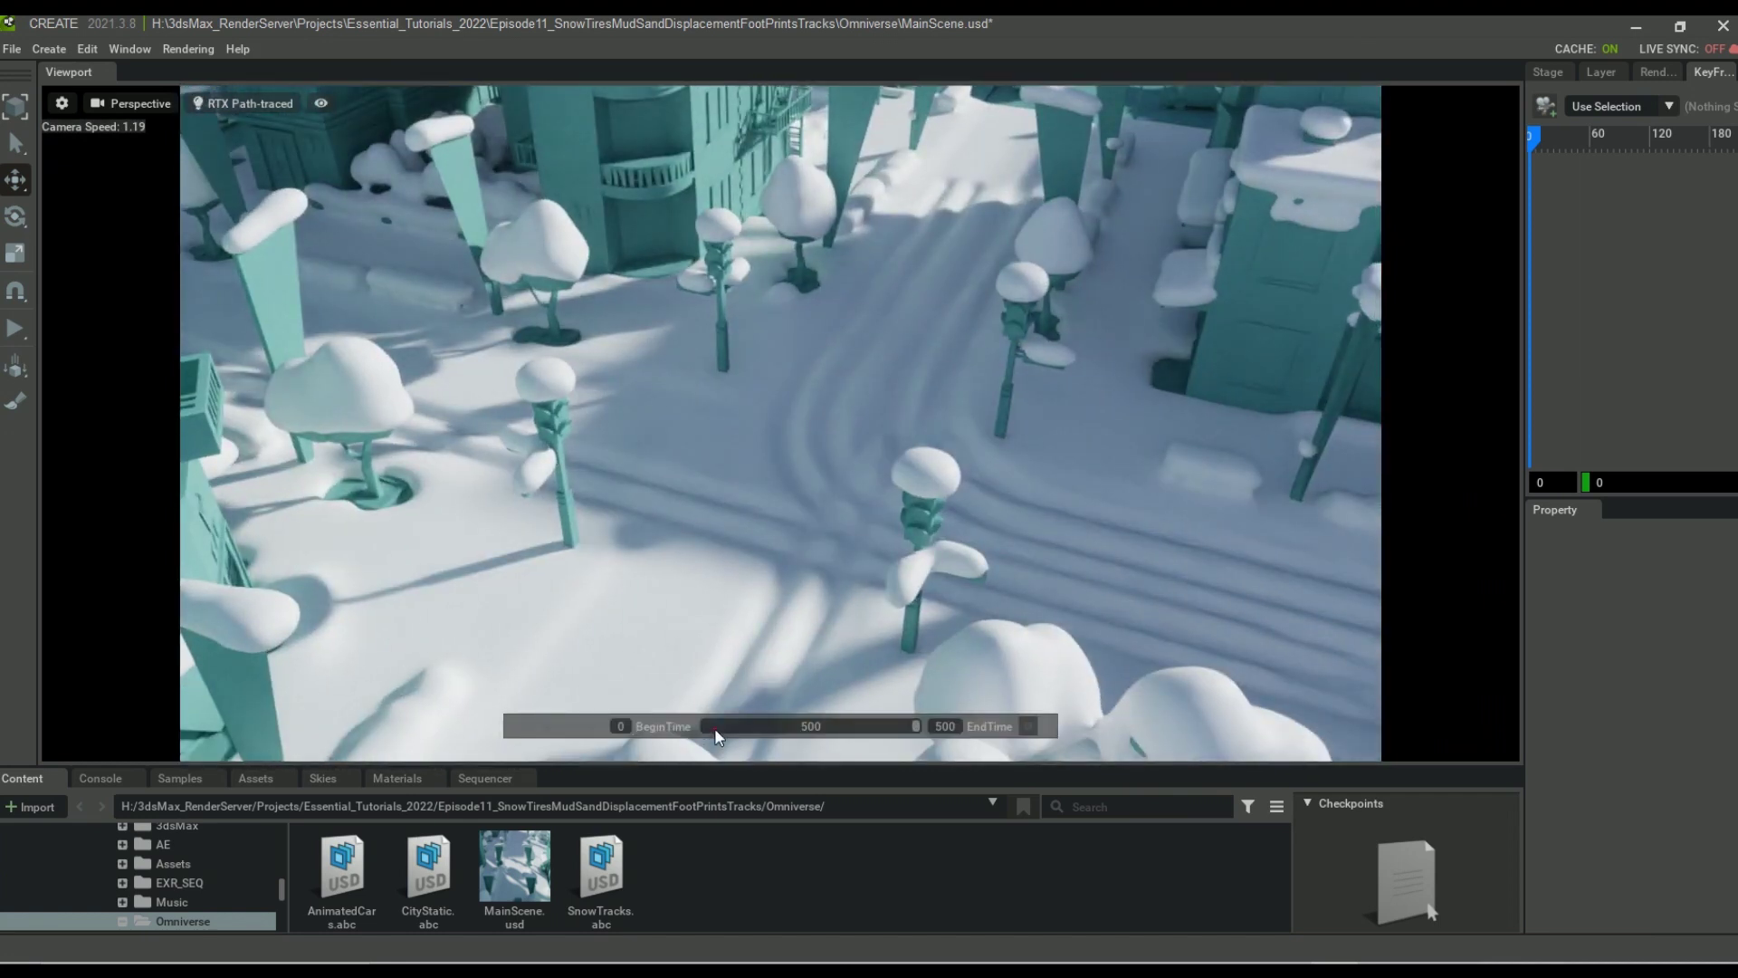
drag(714, 730, 927, 737)
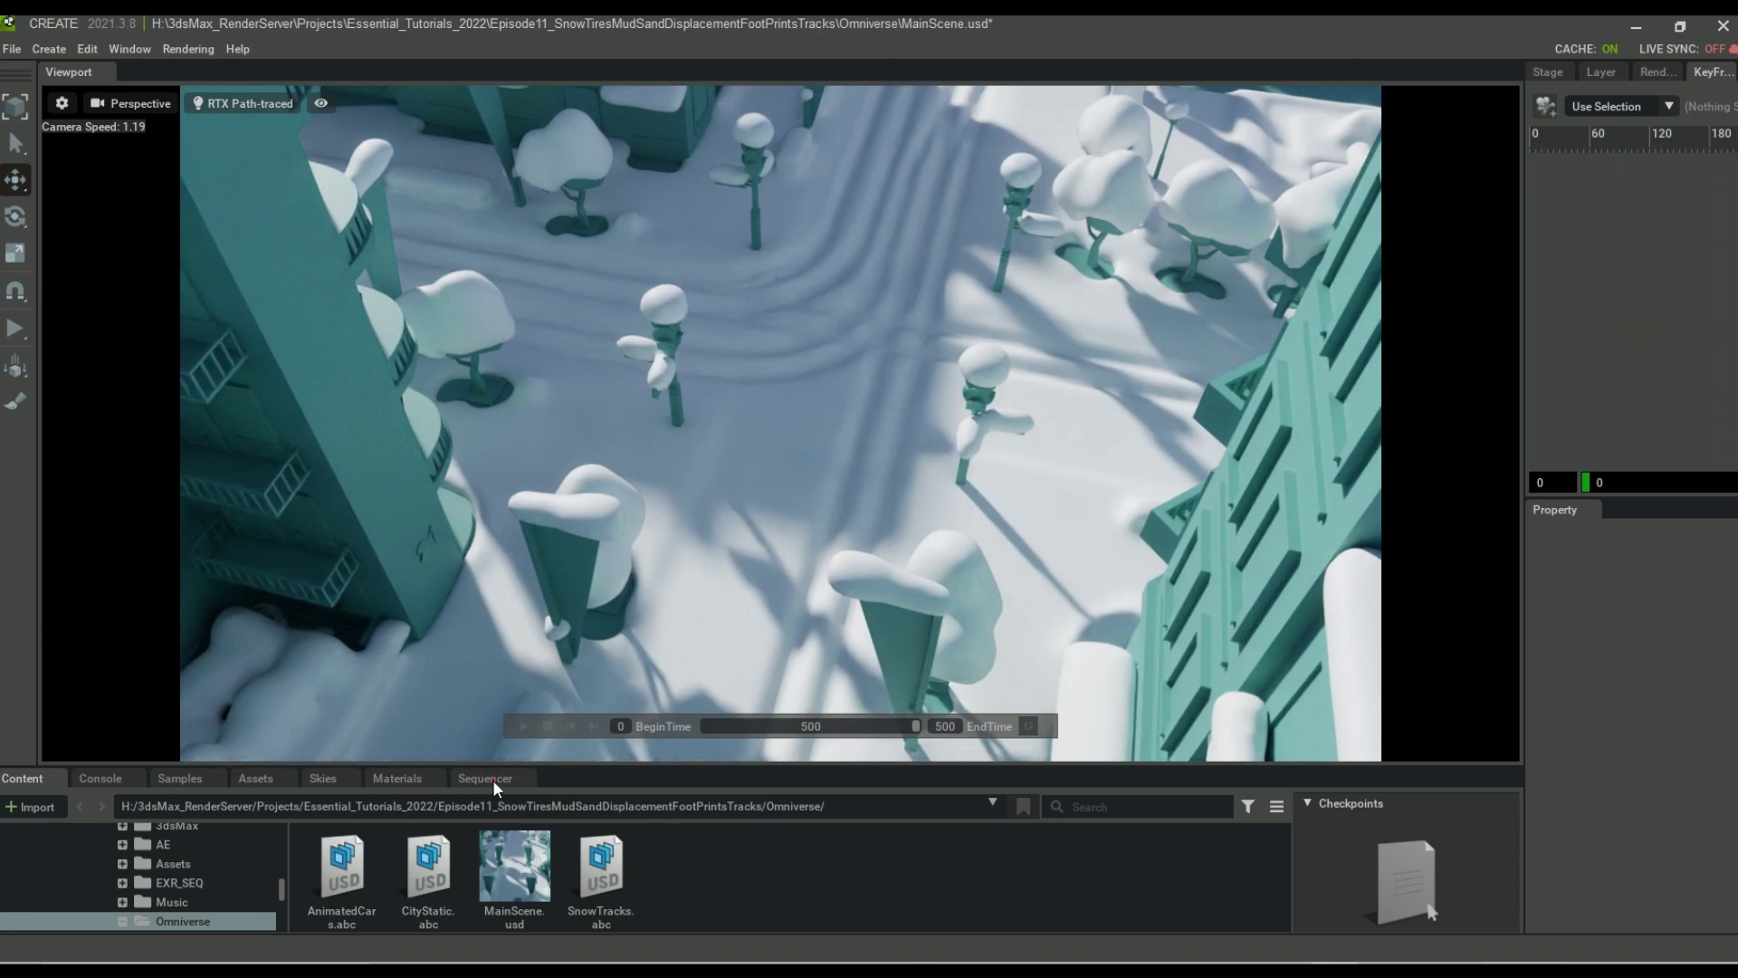
Step: Enable camera switching in the Sequencer and play the shot sequence from frame 1
click(493, 780)
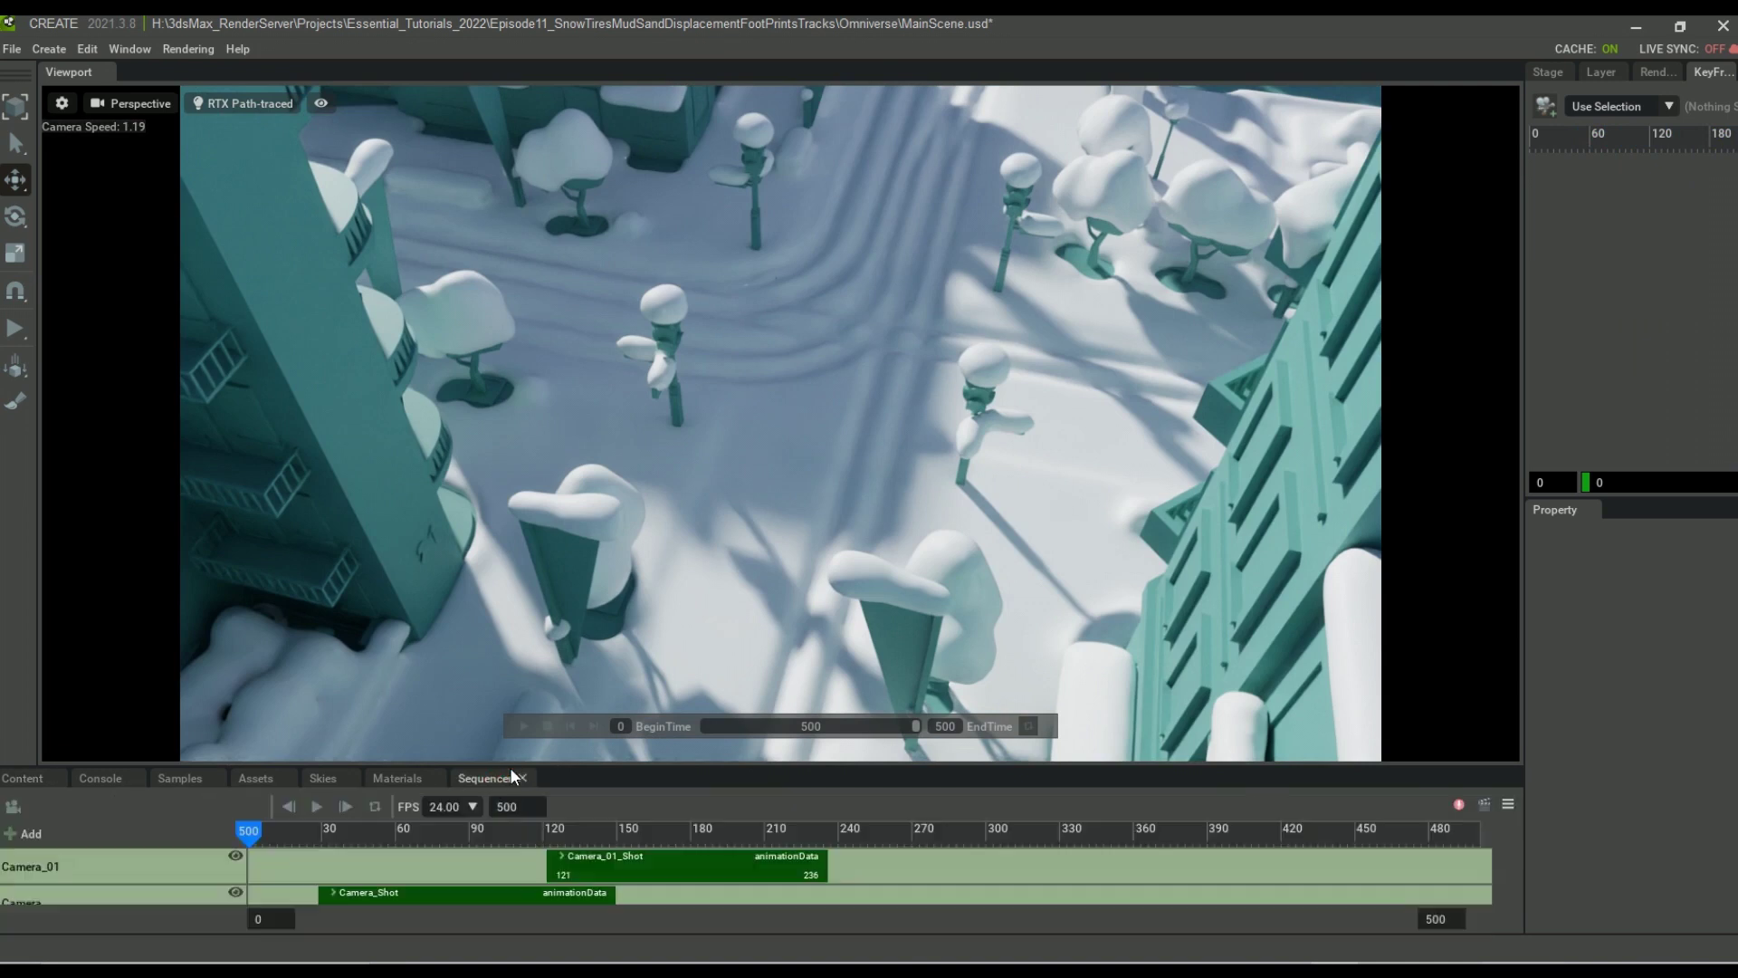
click(13, 806)
click(251, 833)
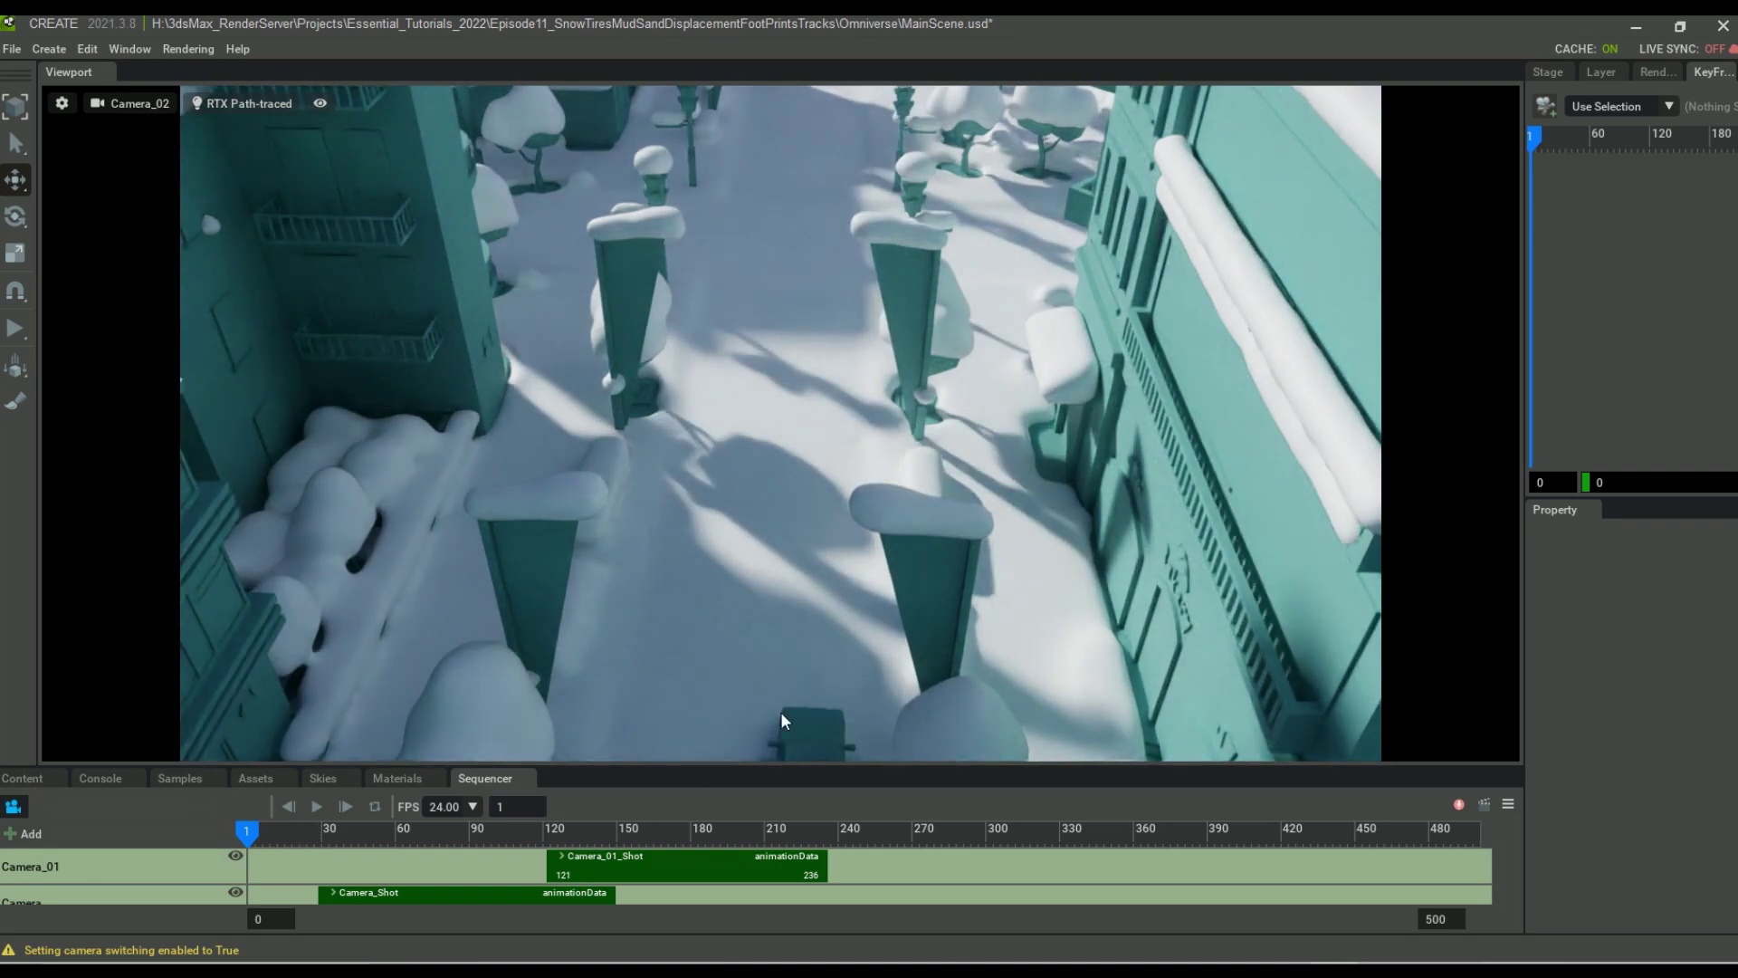
mouse_move(784, 735)
key(space)
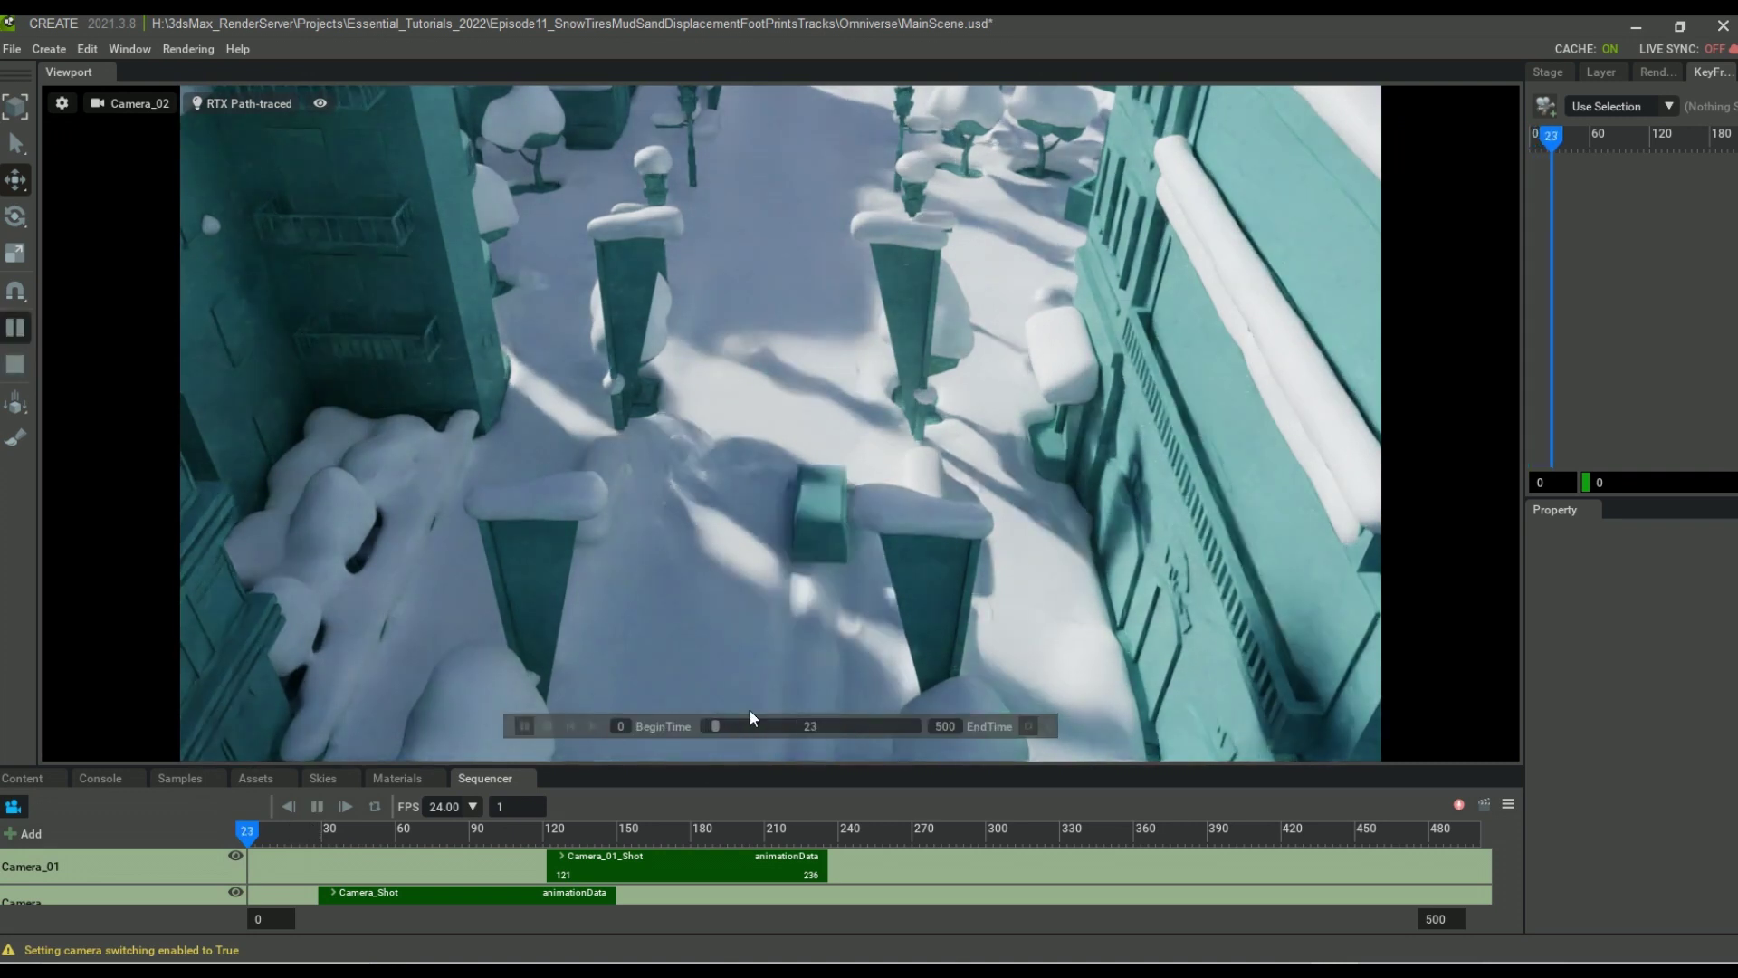